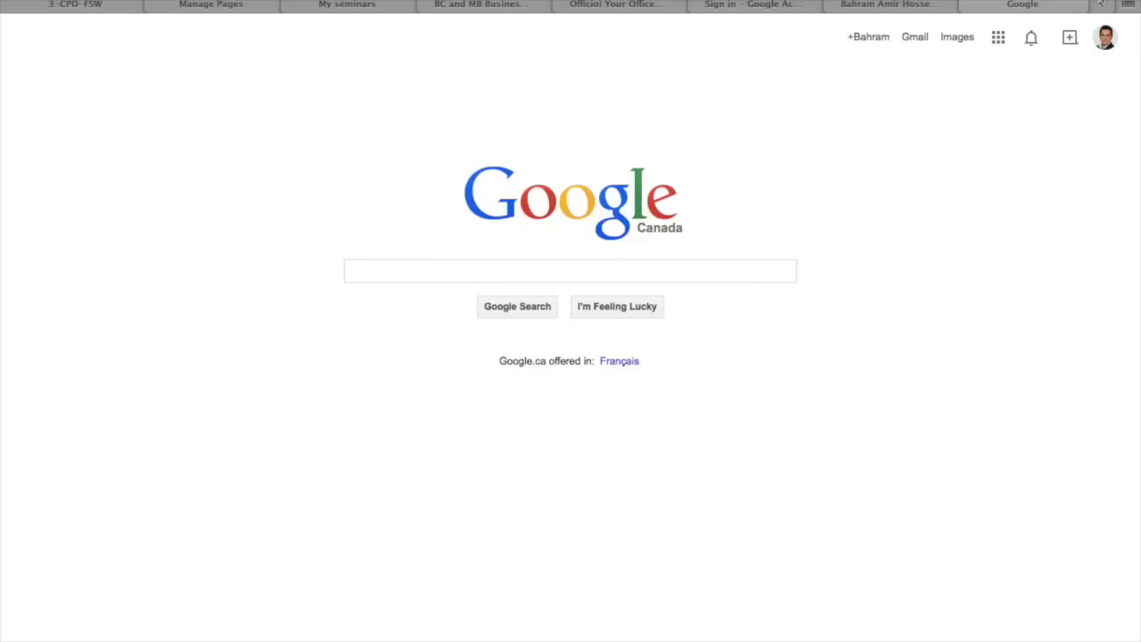
# Search Google for 'mycic' and open the official Government of Canada MyCIC page
pyautogui.click(713, 279)
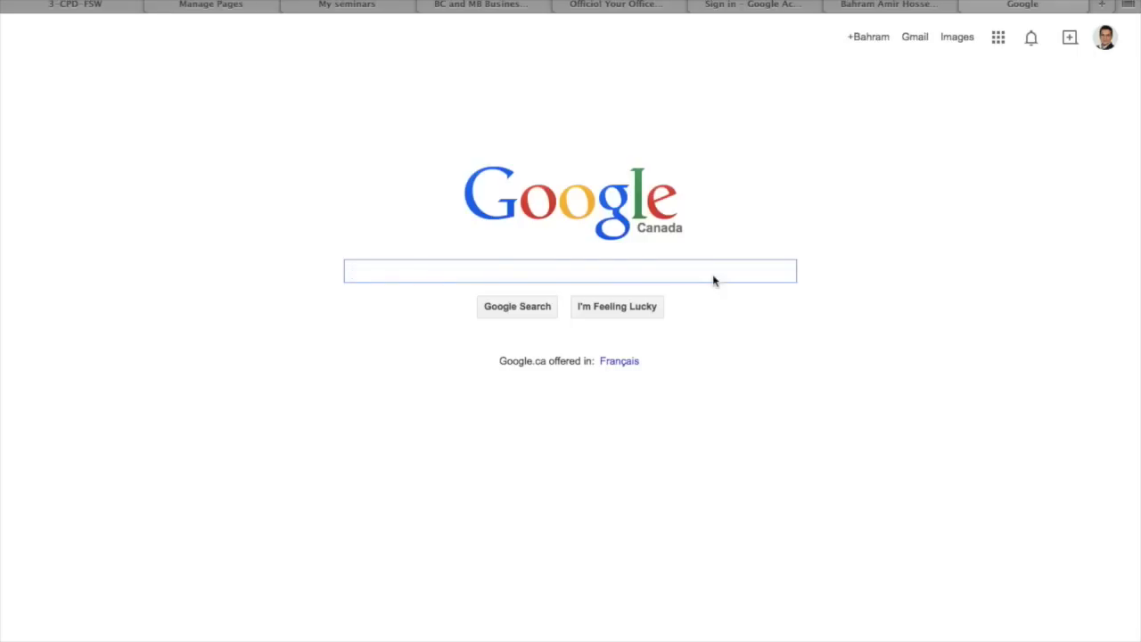
pyautogui.write('mycic')
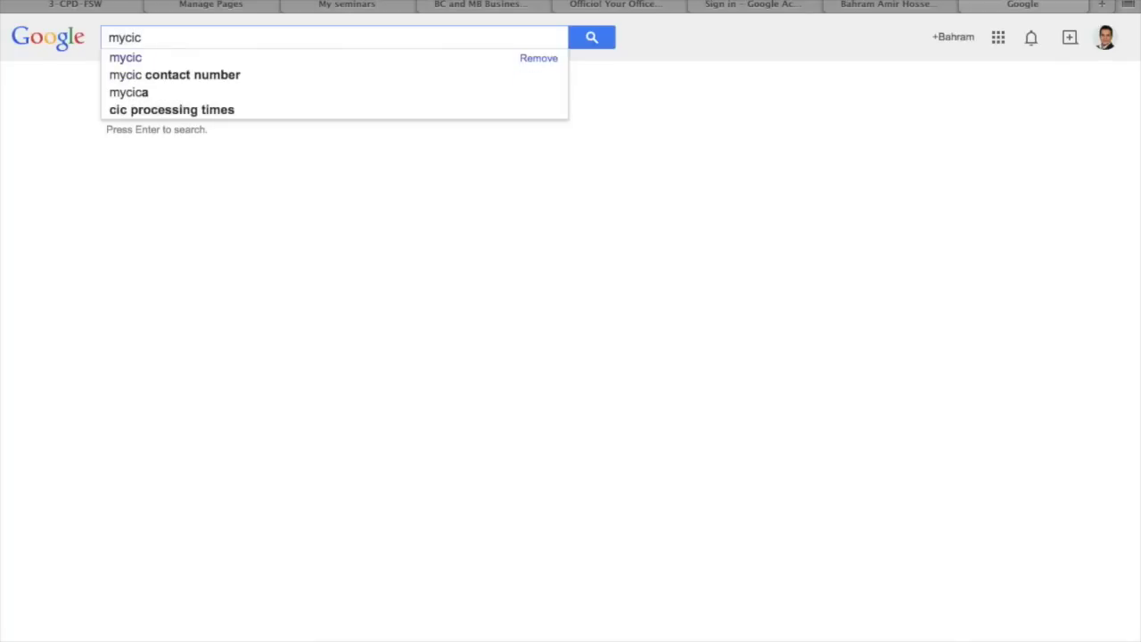
pyautogui.press('Return')
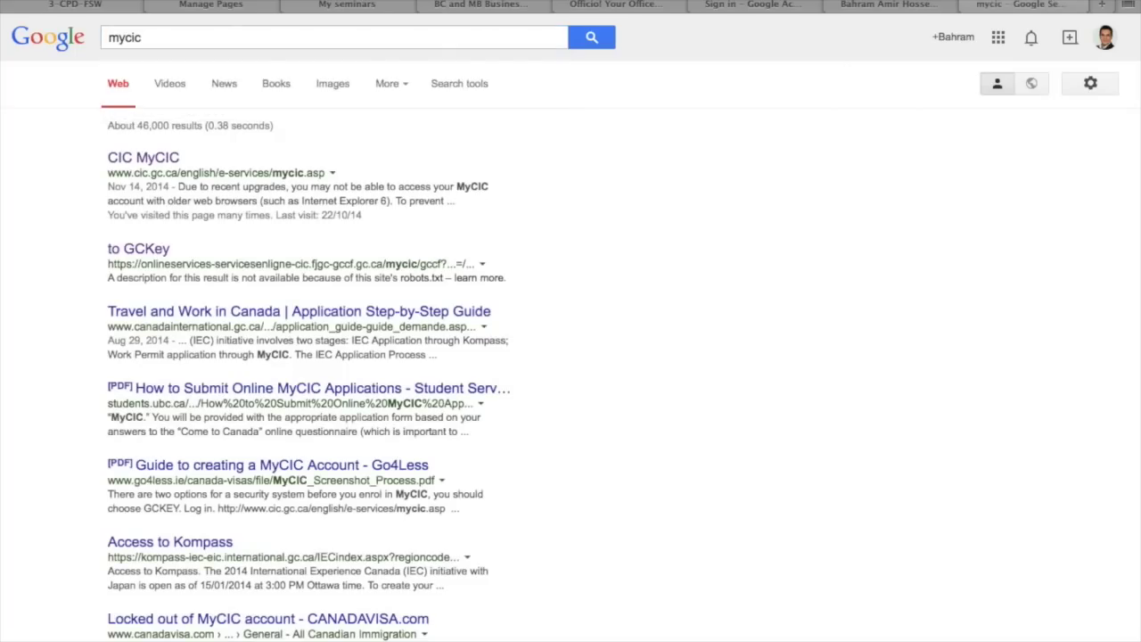
pyautogui.click(143, 158)
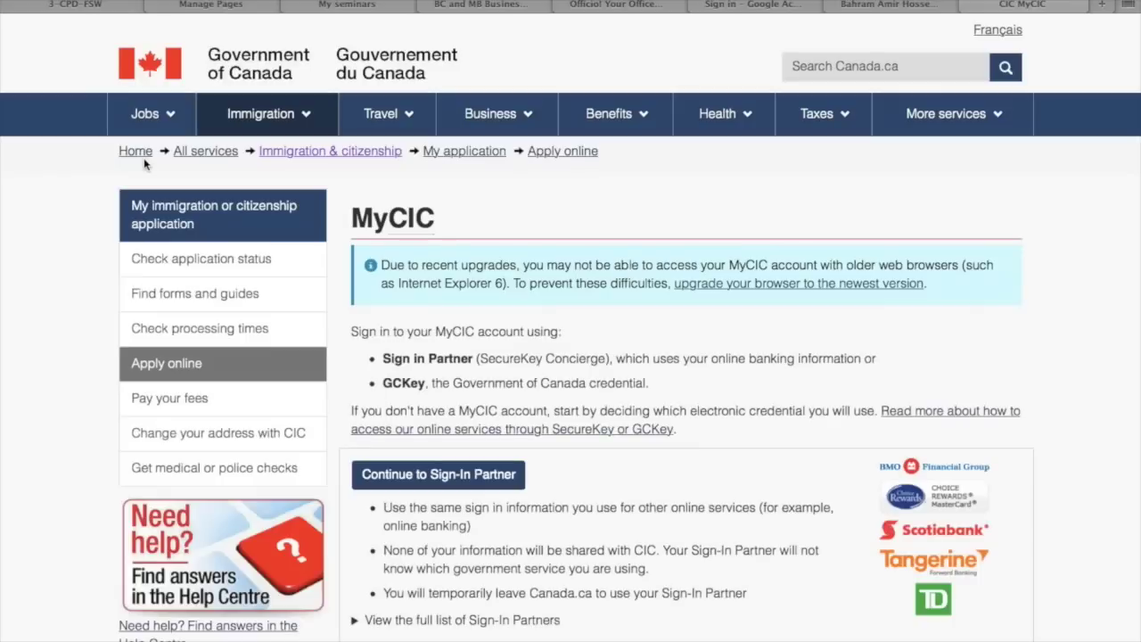
# Continue to GCKey, start a new GCKey registration and accept its terms and conditions
pyautogui.scroll(-5, 705, 384)
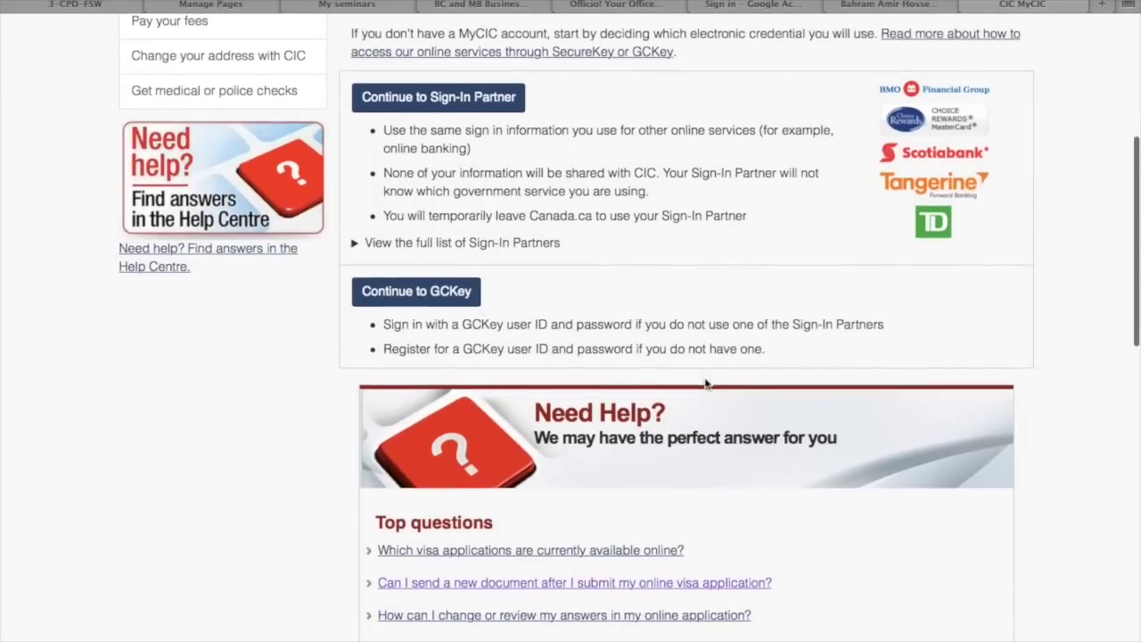
pyautogui.click(397, 294)
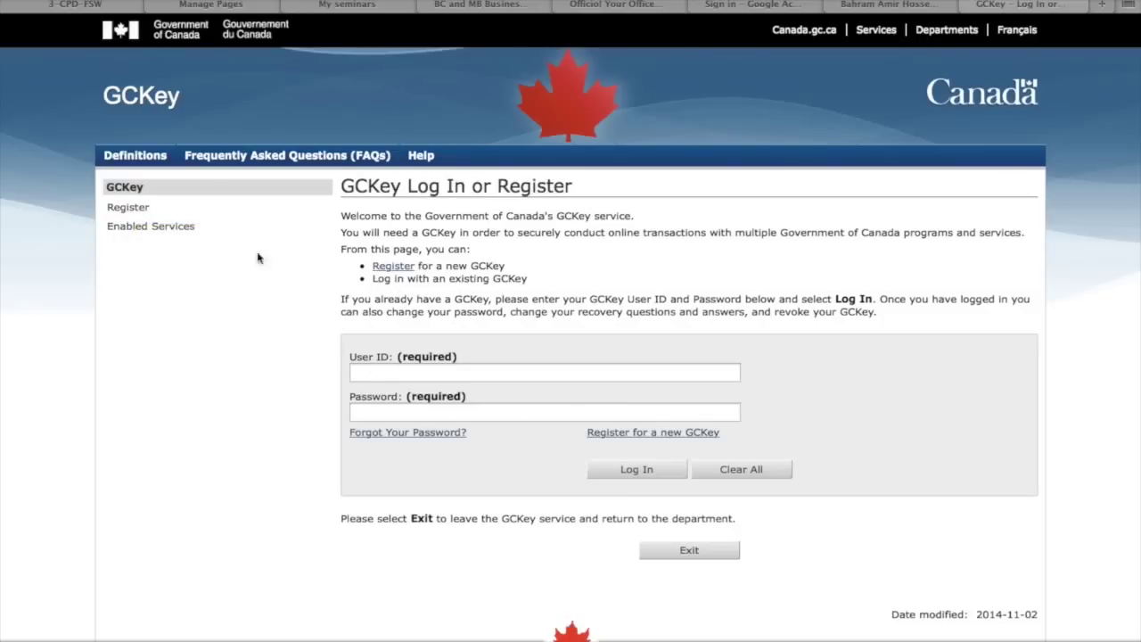
pyautogui.click(128, 207)
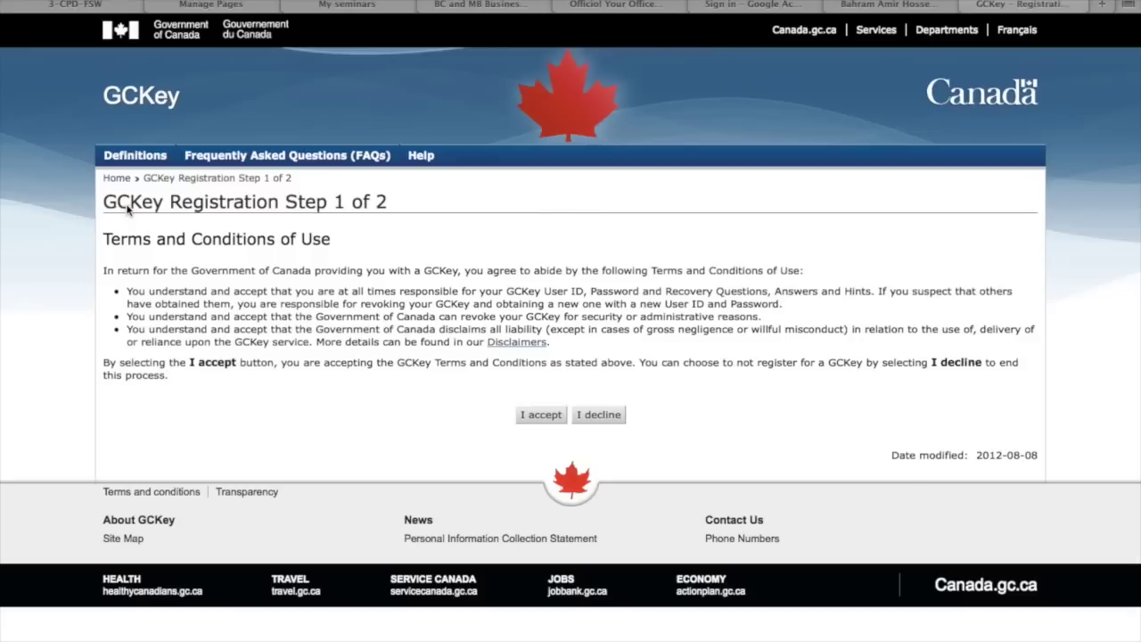
pyautogui.click(538, 415)
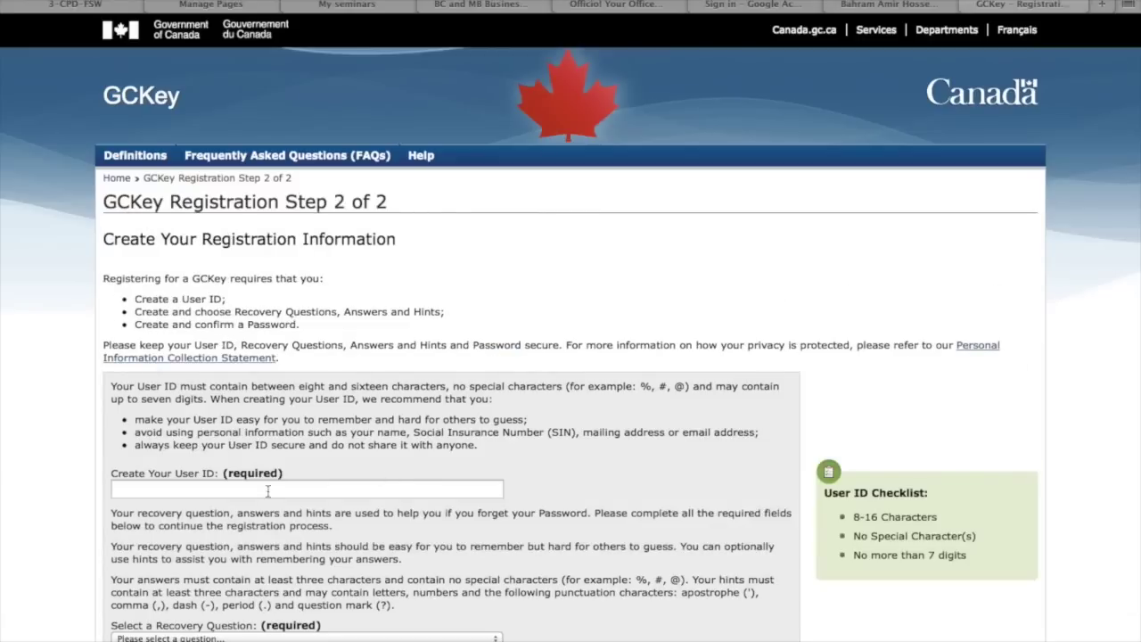
# Enter a new GCKey user ID and choose the first pet's name recovery question
pyautogui.scroll(-3, 267, 490)
pyautogui.click(126, 279)
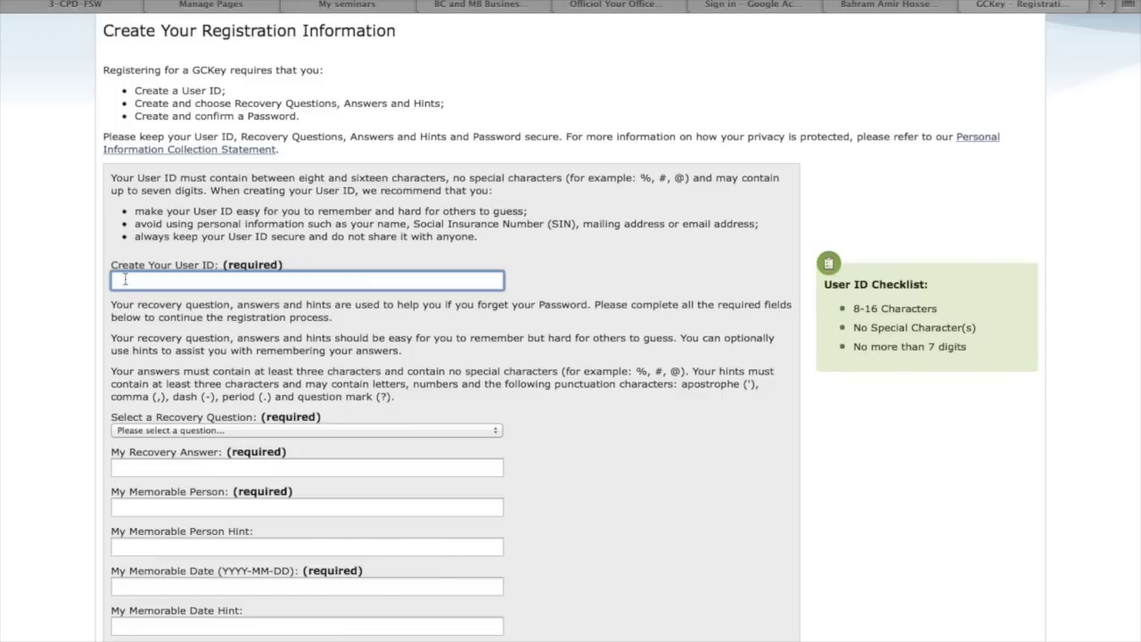
pyautogui.write('dreamlandtest')
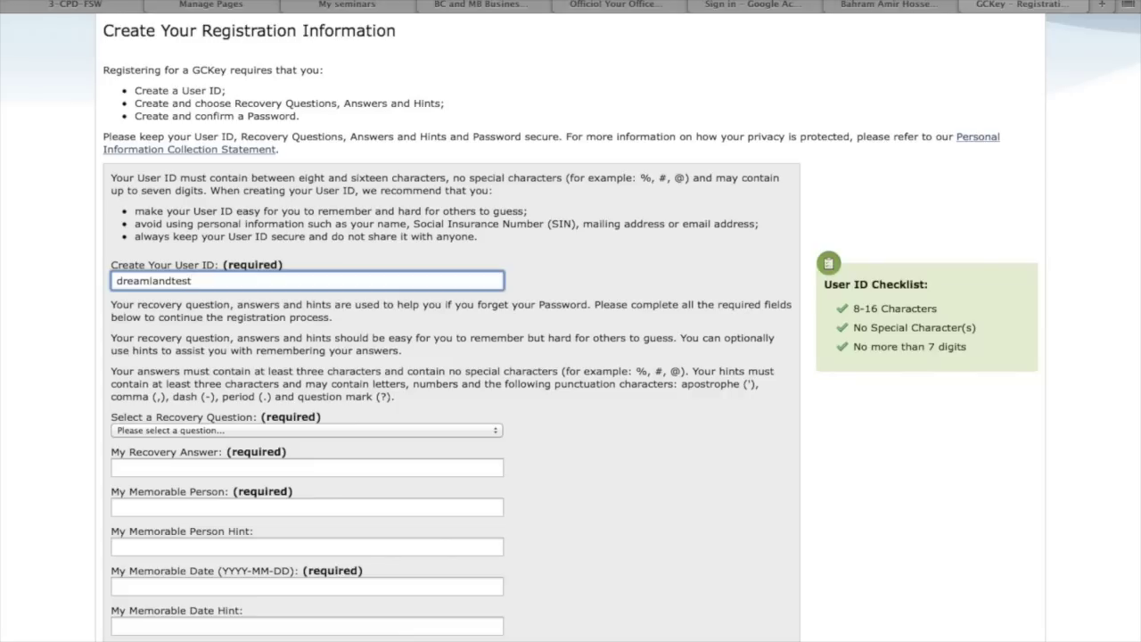
pyautogui.click(165, 431)
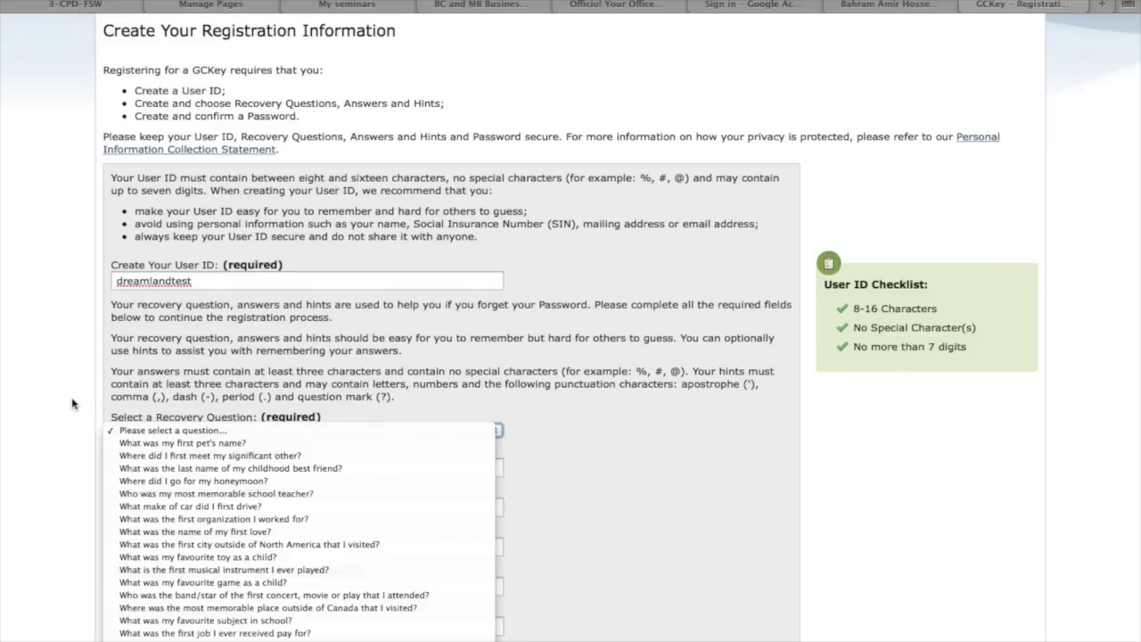
pyautogui.click(201, 443)
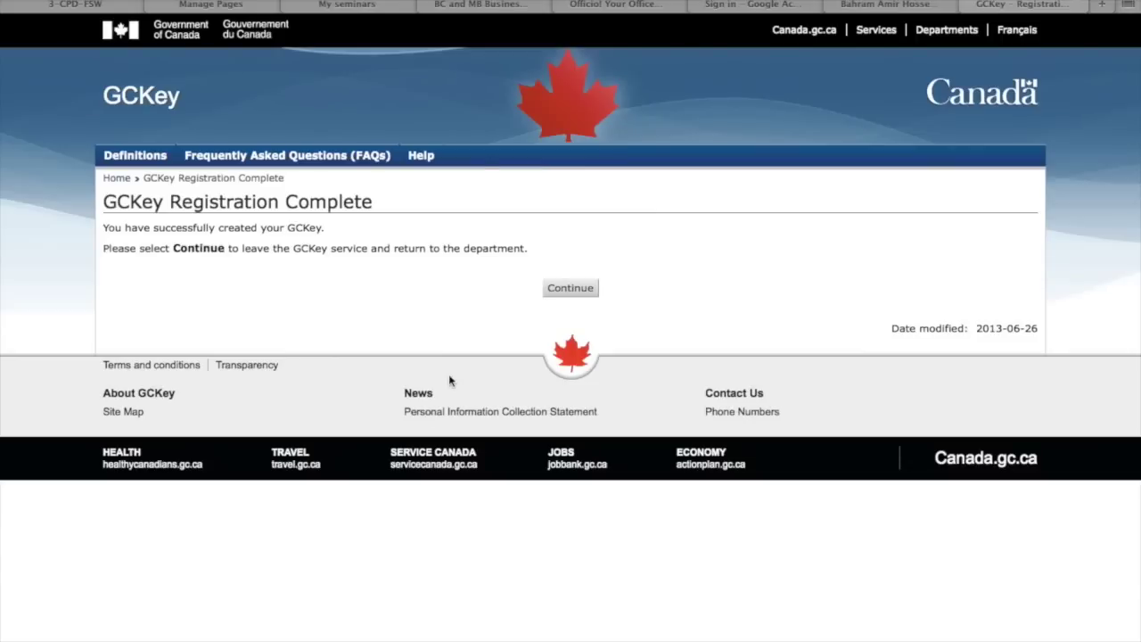
# Return from GCKey to MyCIC and accept the MyCIC terms and conditions
pyautogui.click(576, 289)
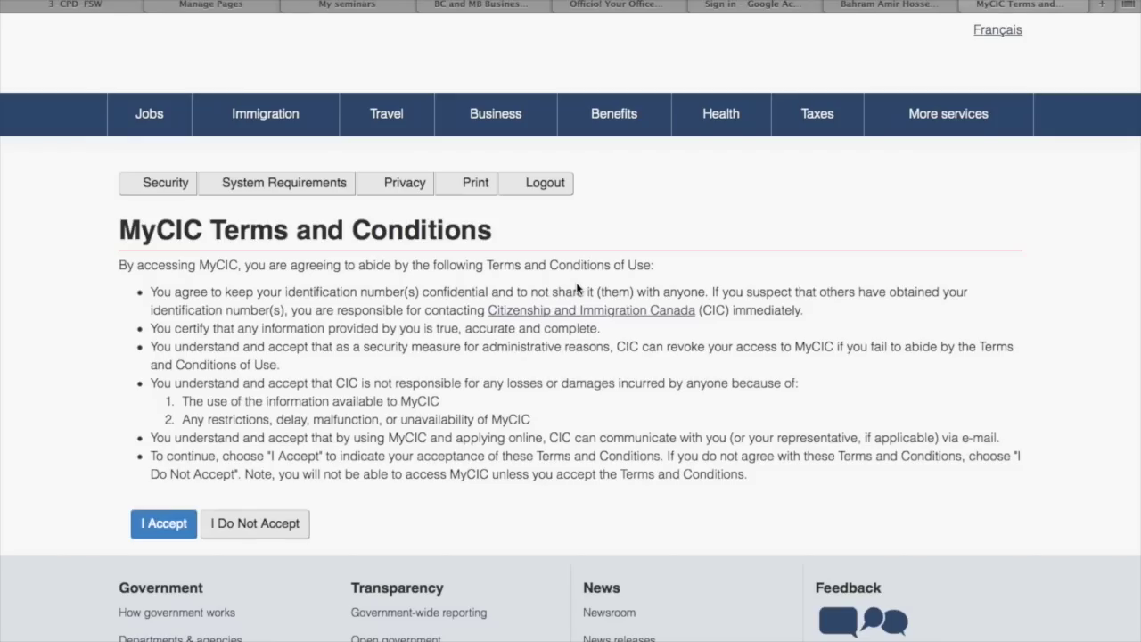
pyautogui.scroll(-2, 151, 428)
pyautogui.click(163, 443)
pyautogui.scroll(-5, 164, 440)
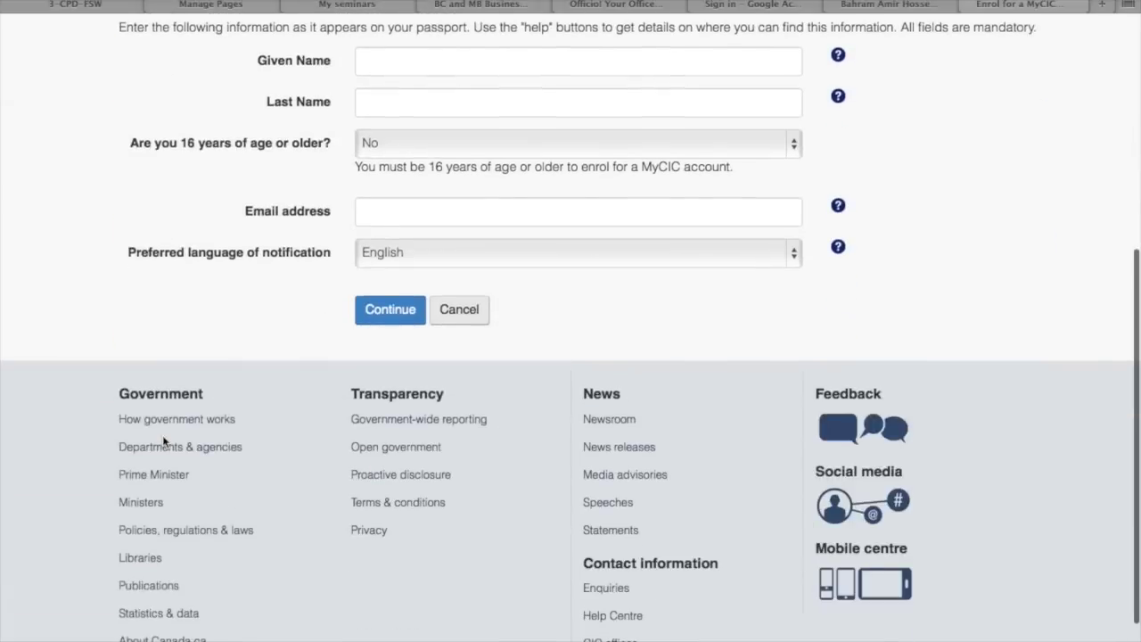
pyautogui.scroll(1, 163, 440)
pyautogui.scroll(2, 163, 440)
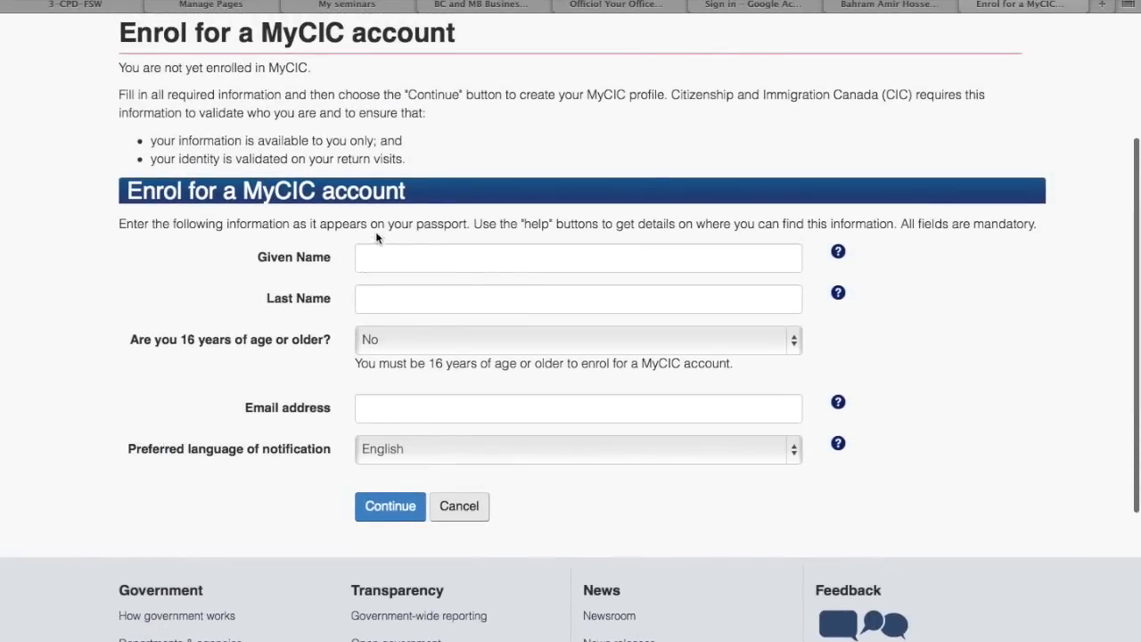
# Enter the applicant's given name and last name in the enrolment form
pyautogui.click(392, 260)
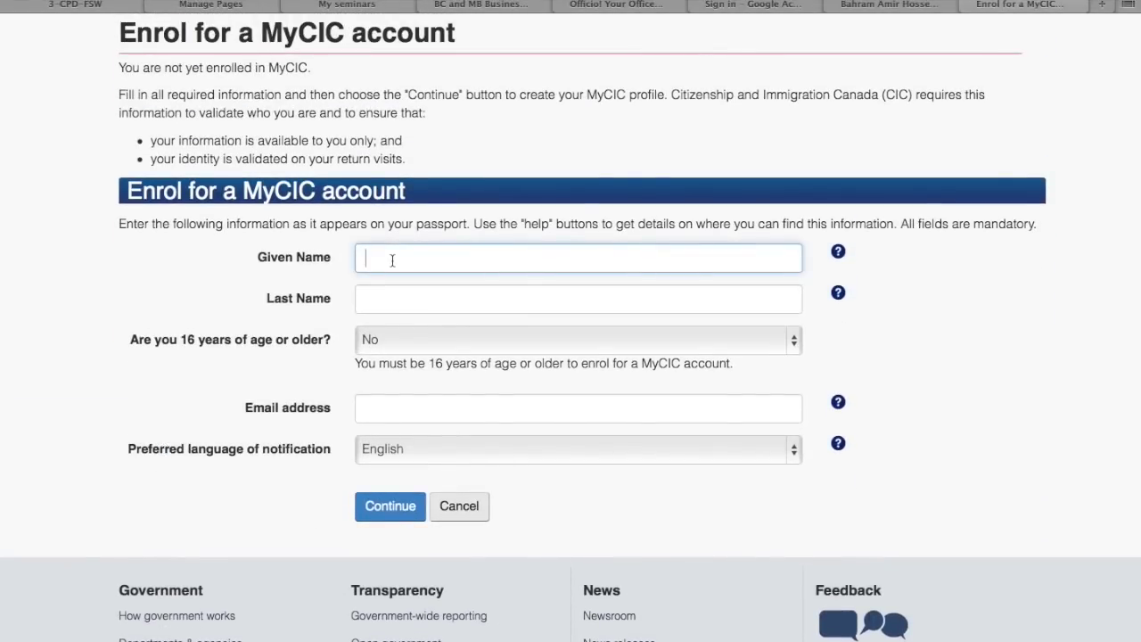
pyautogui.write('dreamlandtets')
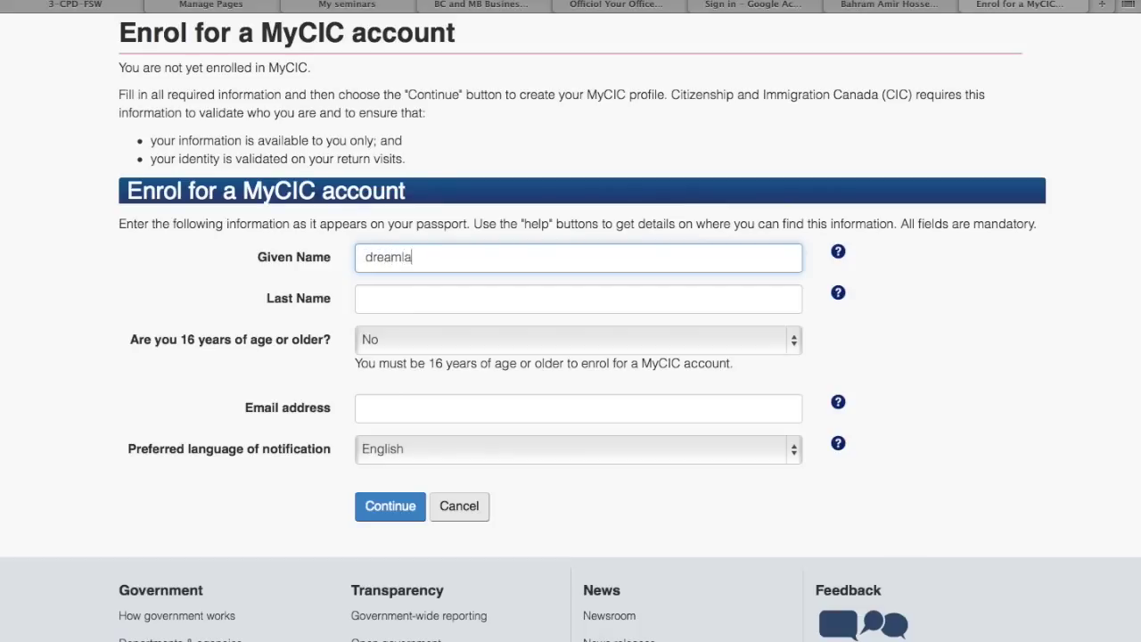
pyautogui.press('BackSpace')
pyautogui.press('BackSpace')
pyautogui.write('st')
pyautogui.press('Tab')
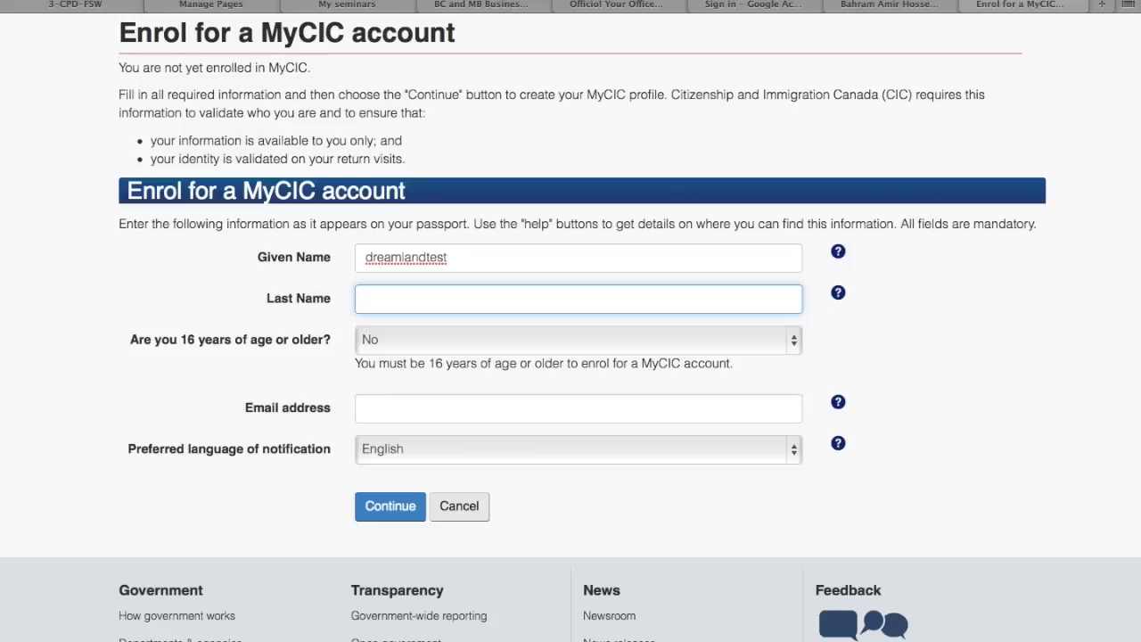
pyautogui.write('testmycic')
# Answer Yes to being 16 or older, enter the e-mail address and submit
pyautogui.click(382, 343)
pyautogui.click(378, 357)
pyautogui.click(373, 408)
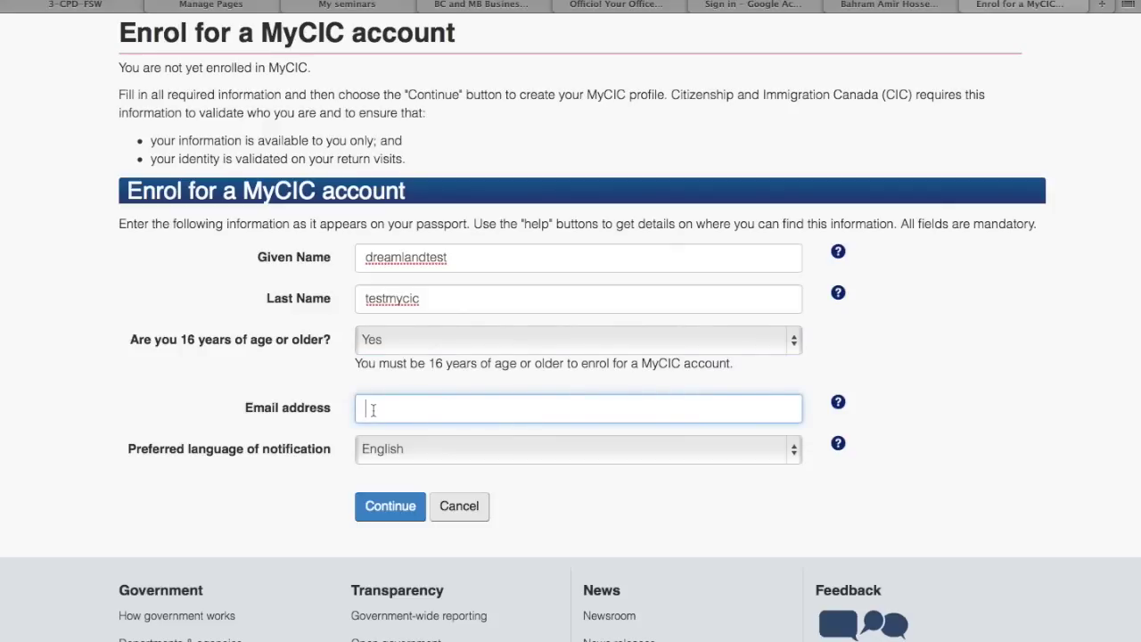
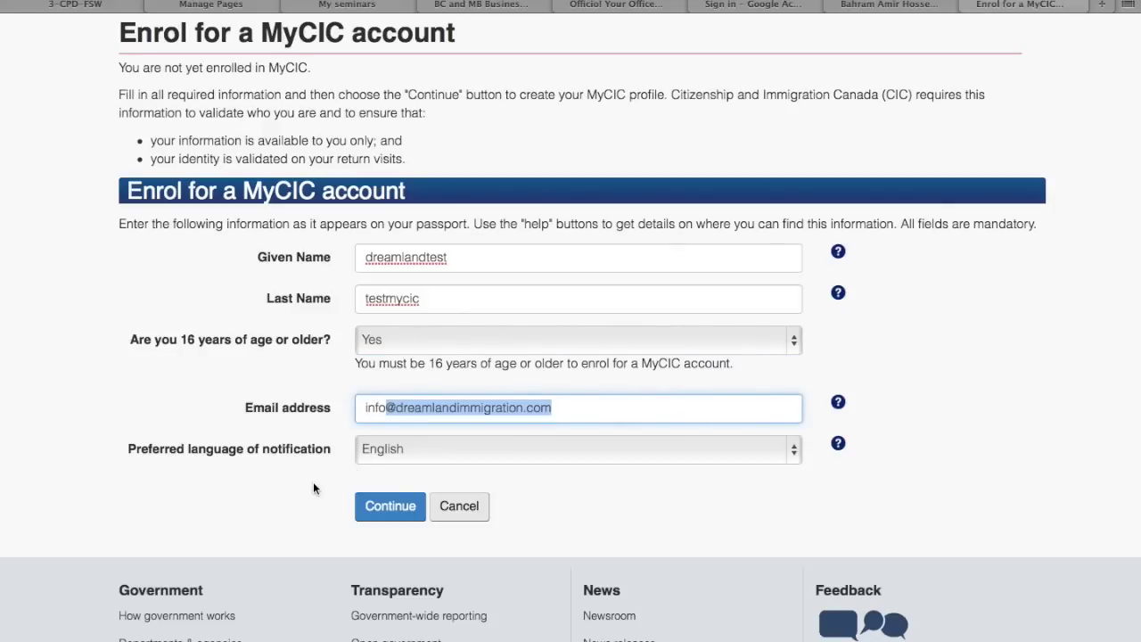
pyautogui.click(369, 513)
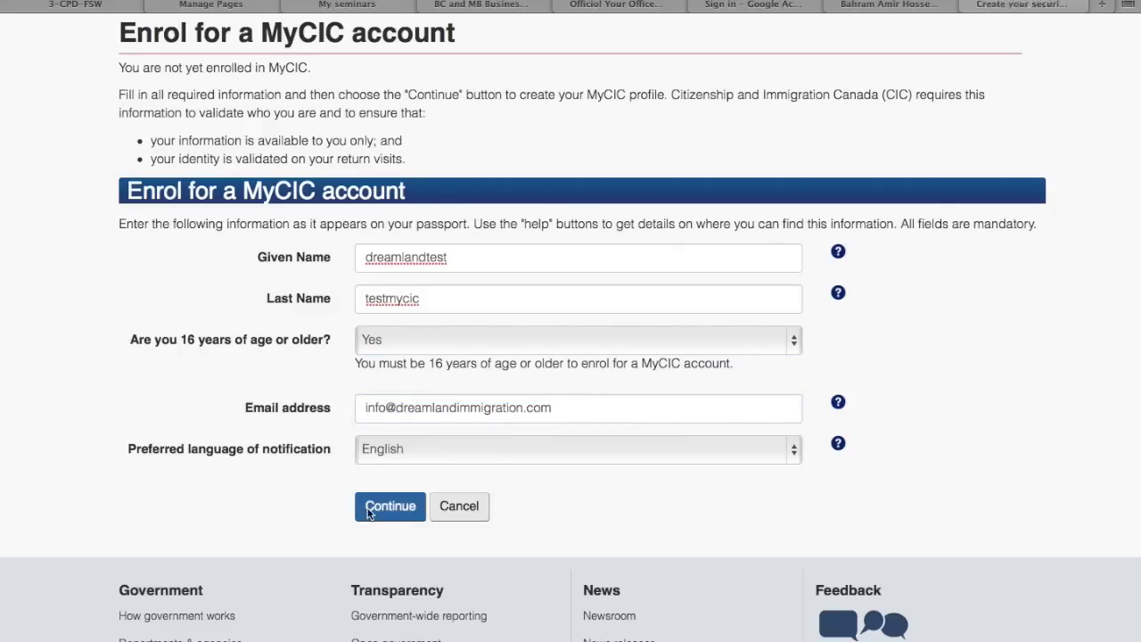
# Fill Security Question 1 with the saved 'name of your first pet' question and move to Answer 1
pyautogui.scroll(-4, 406, 315)
pyautogui.scroll(-3, 406, 315)
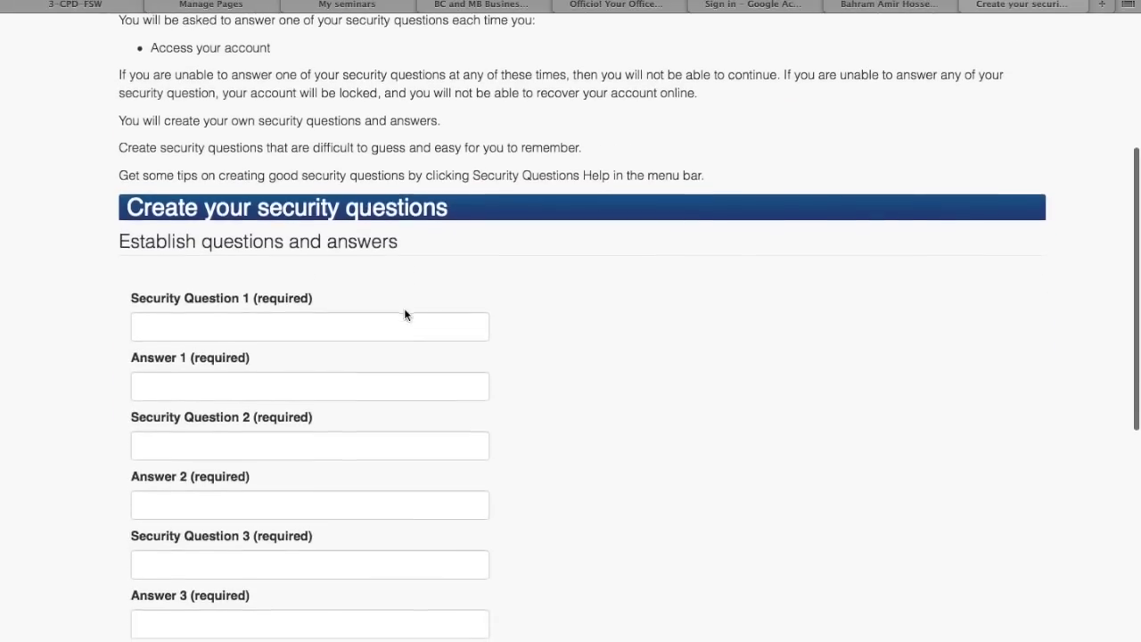
pyautogui.scroll(-1, 405, 315)
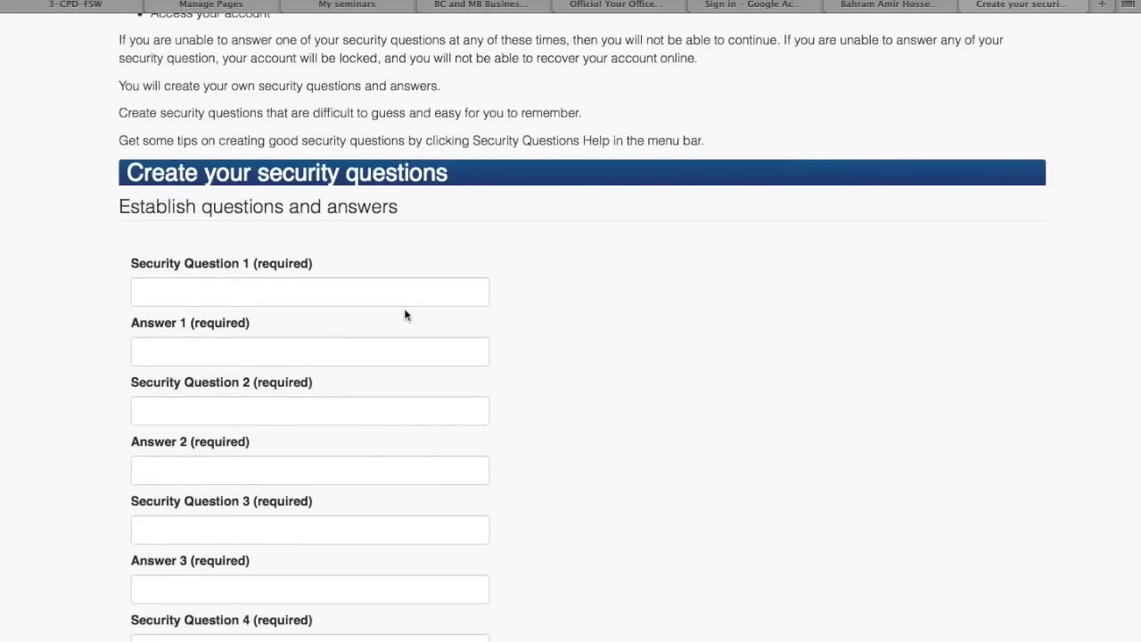
pyautogui.scroll(5, 405, 315)
pyautogui.scroll(-6, 406, 314)
pyautogui.scroll(-3, 406, 315)
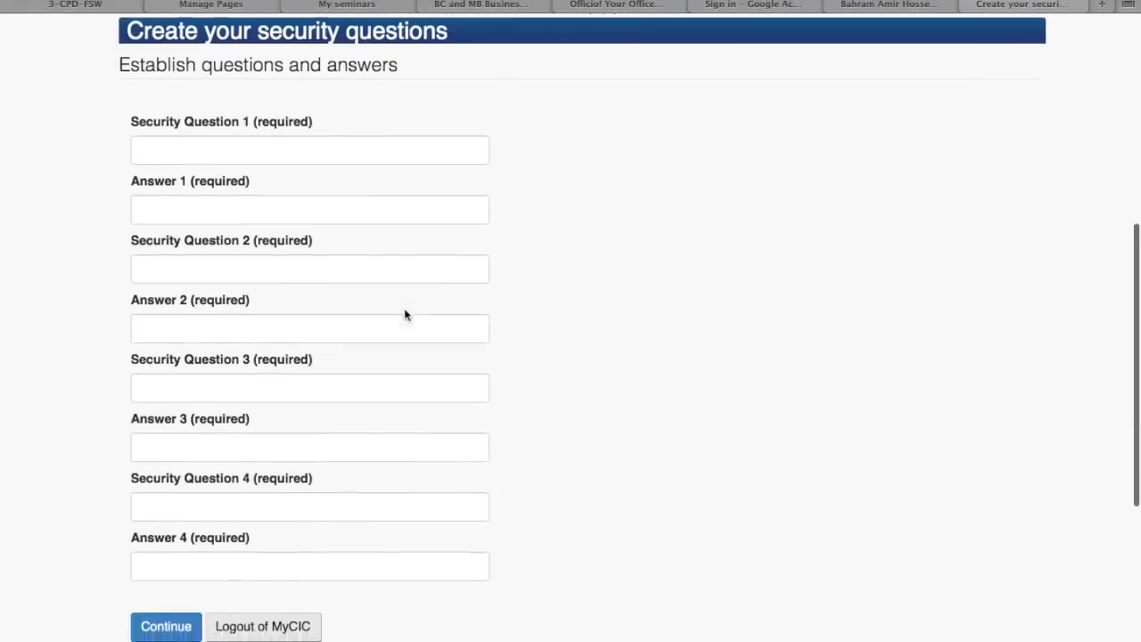
pyautogui.click(258, 119)
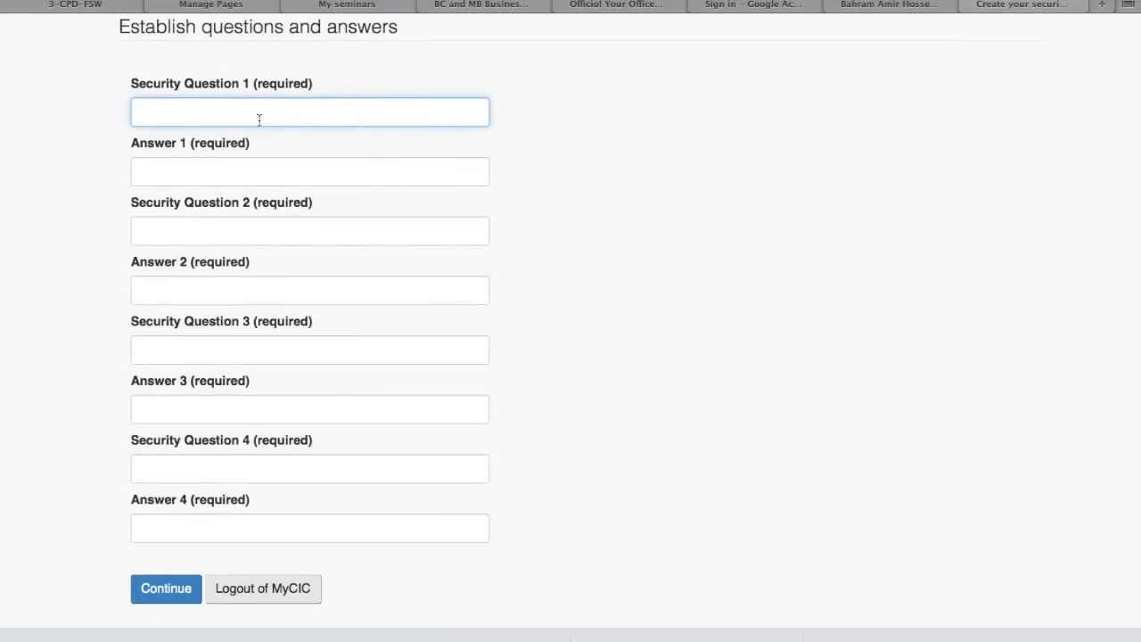
pyautogui.press('Down')
pyautogui.press('Down')
pyautogui.press('Down')
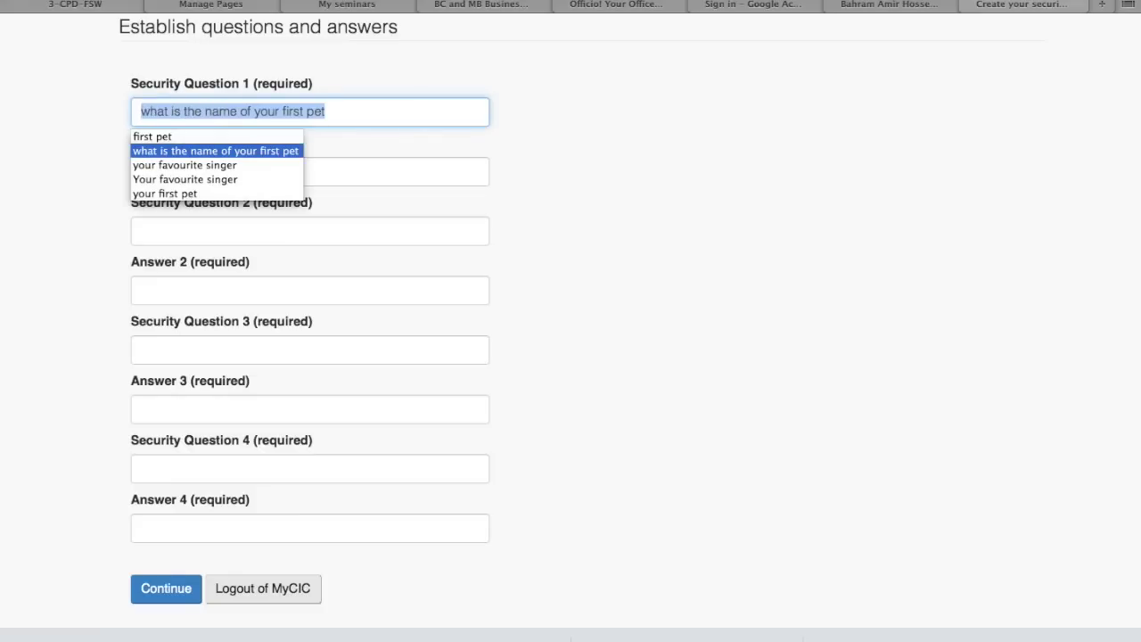
pyautogui.press('Return')
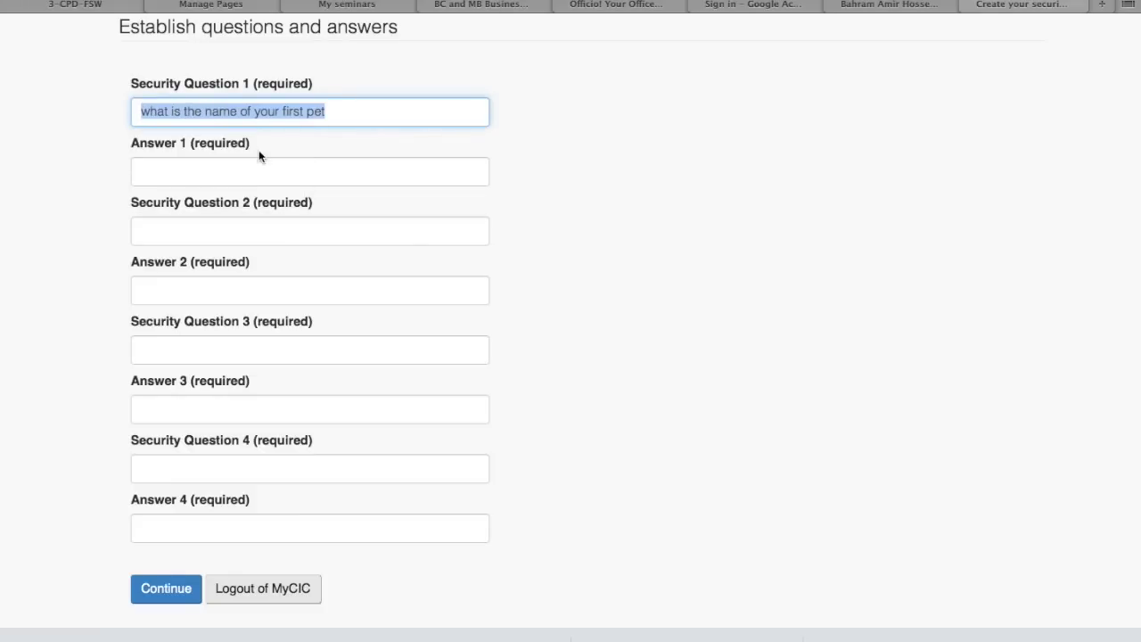
pyautogui.click(250, 172)
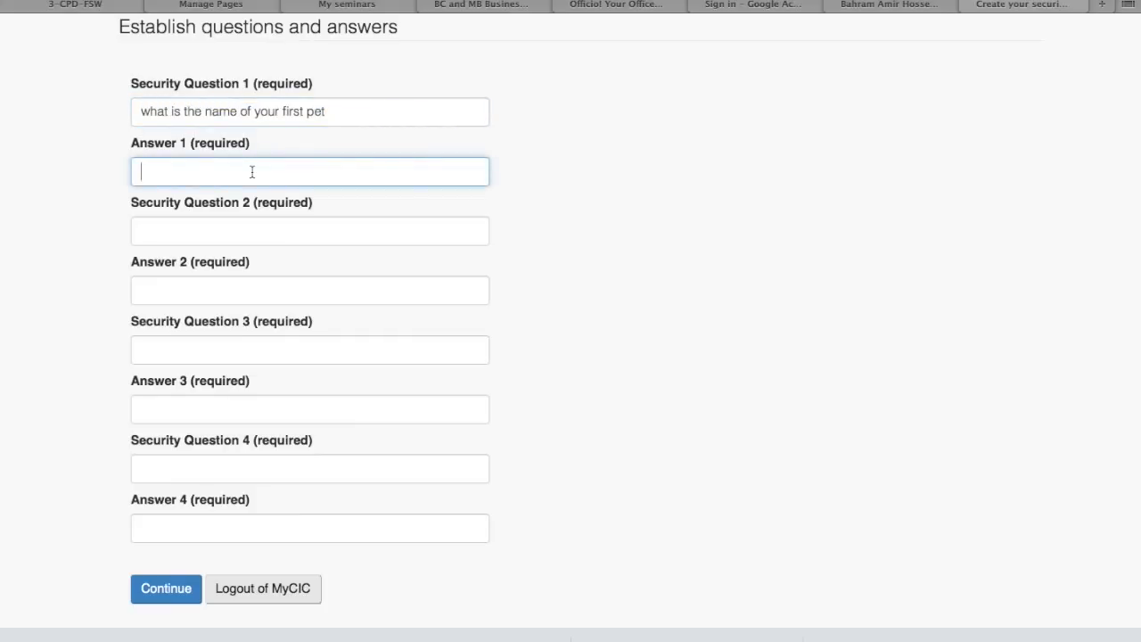
pyautogui.scroll(-2, 252, 171)
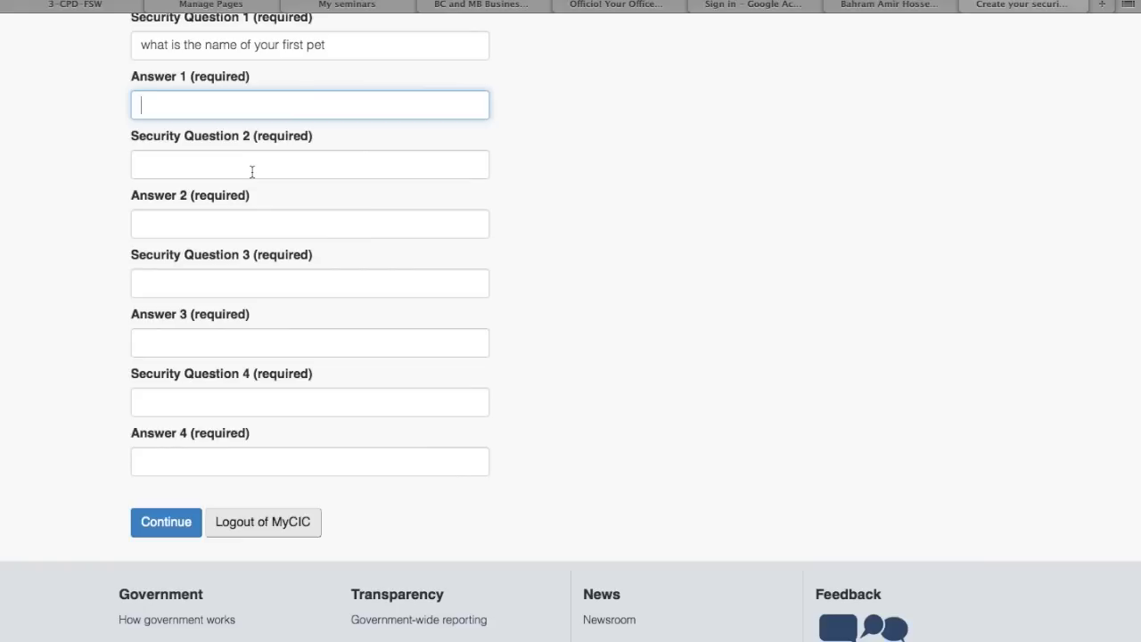
pyautogui.scroll(2, 253, 172)
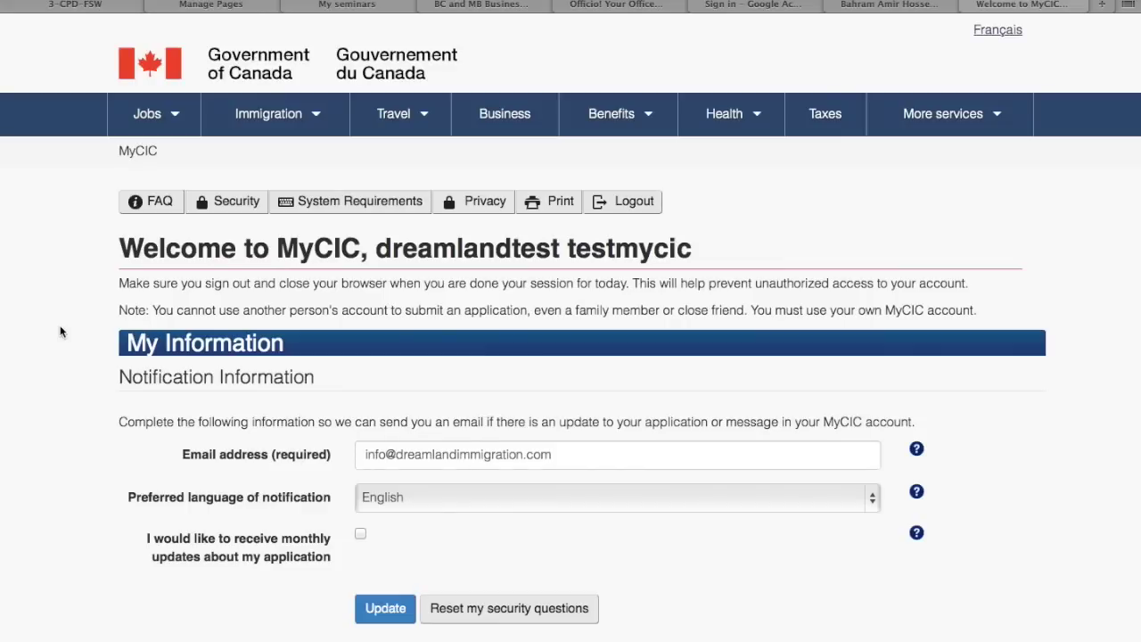
# Keep English as the notification language and tick the monthly application updates checkbox
pyautogui.scroll(-3, 60, 332)
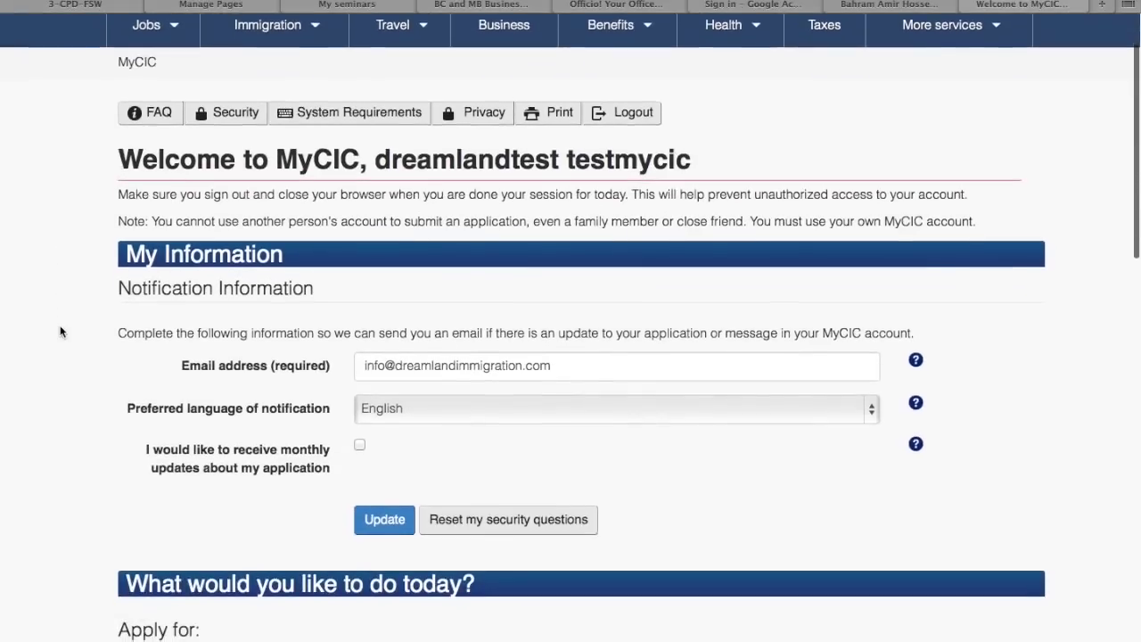
pyautogui.scroll(-3, 60, 332)
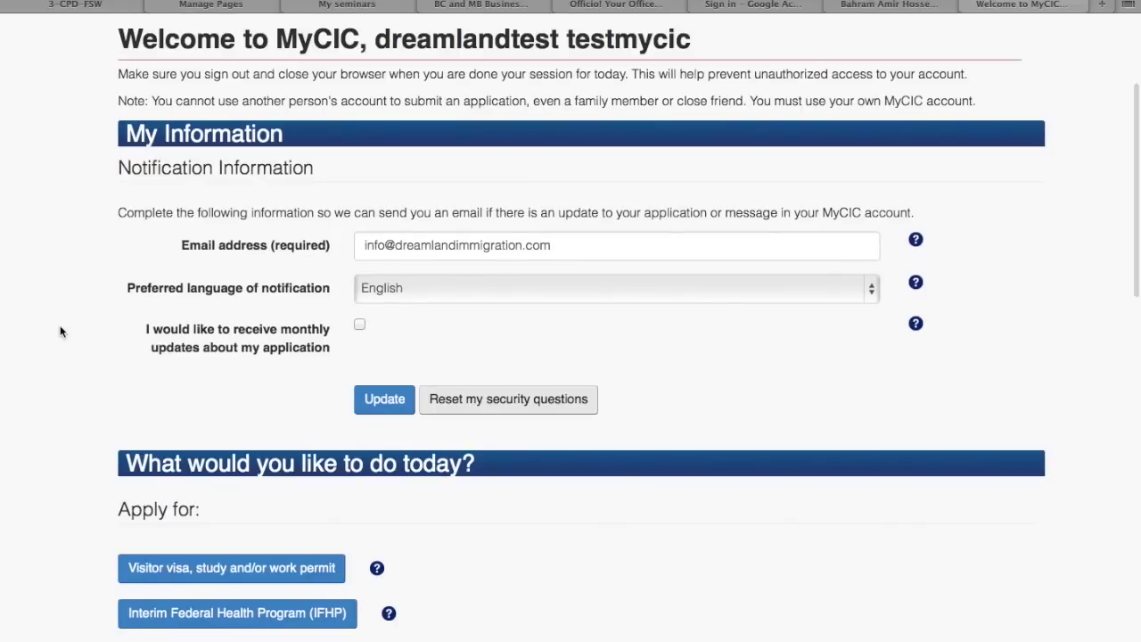
pyautogui.scroll(-2, 61, 332)
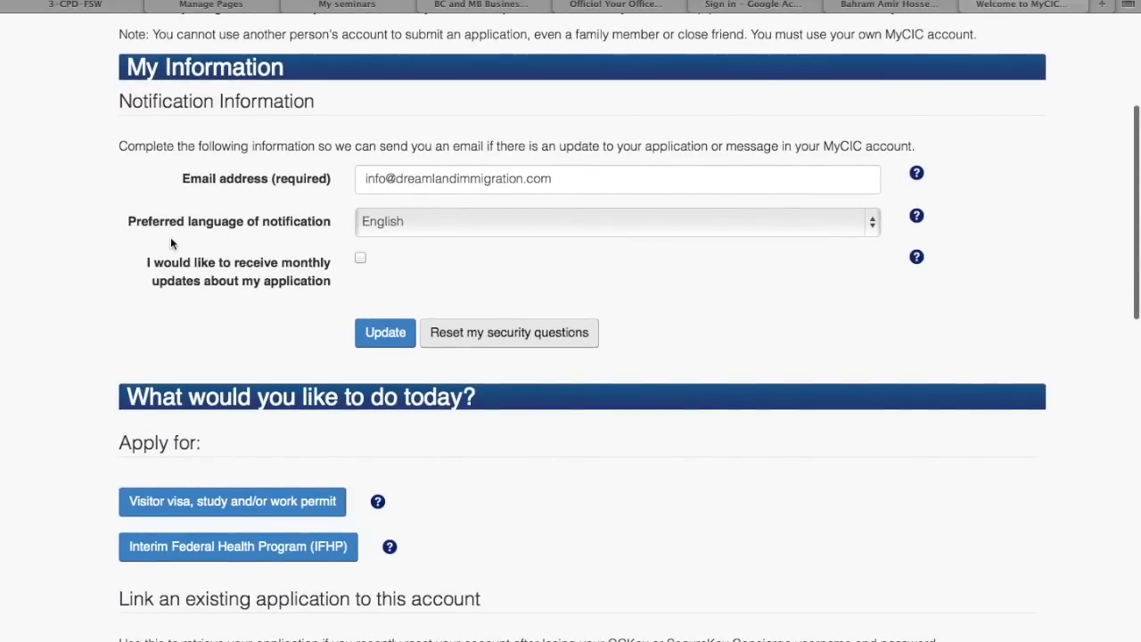
pyautogui.click(399, 221)
pyautogui.click(398, 221)
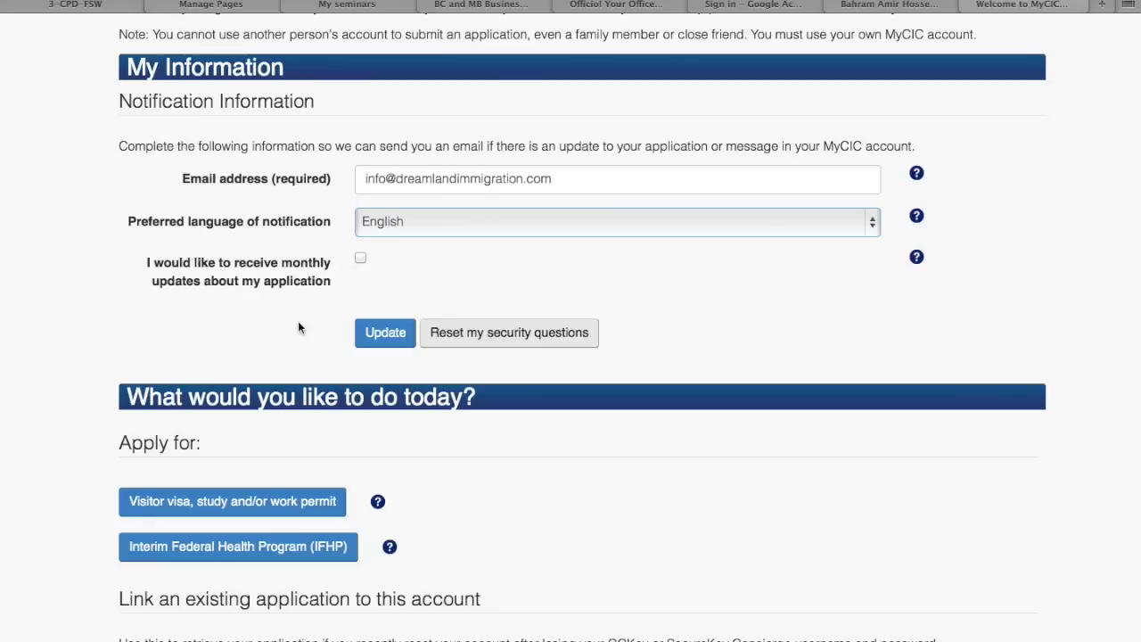
pyautogui.click(357, 258)
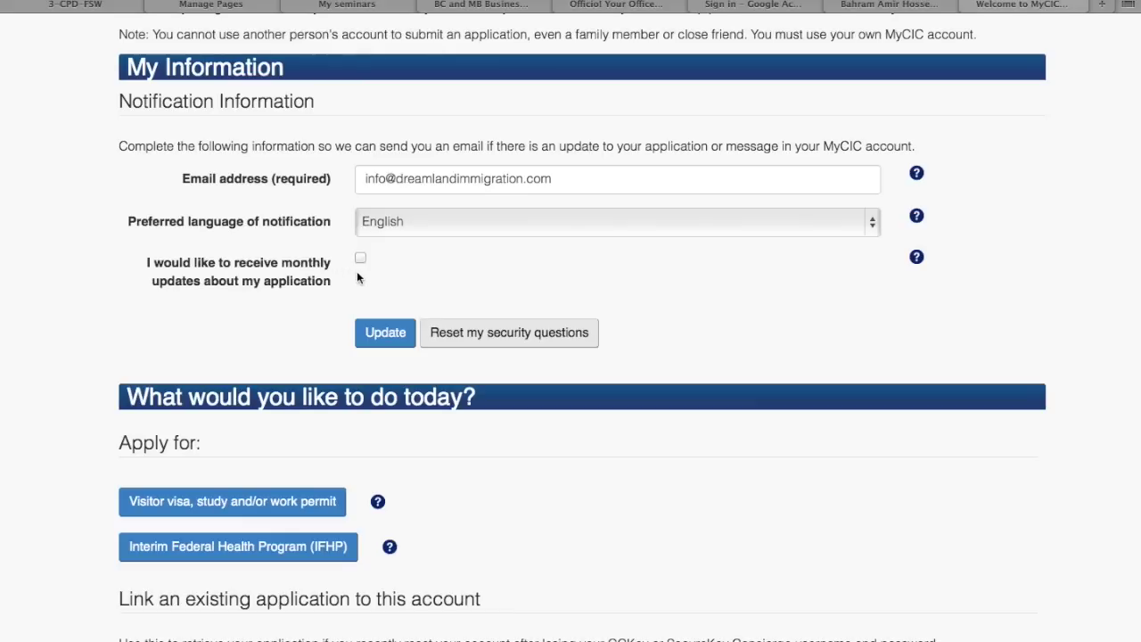
pyautogui.scroll(-1, 361, 278)
pyautogui.scroll(-5, 362, 279)
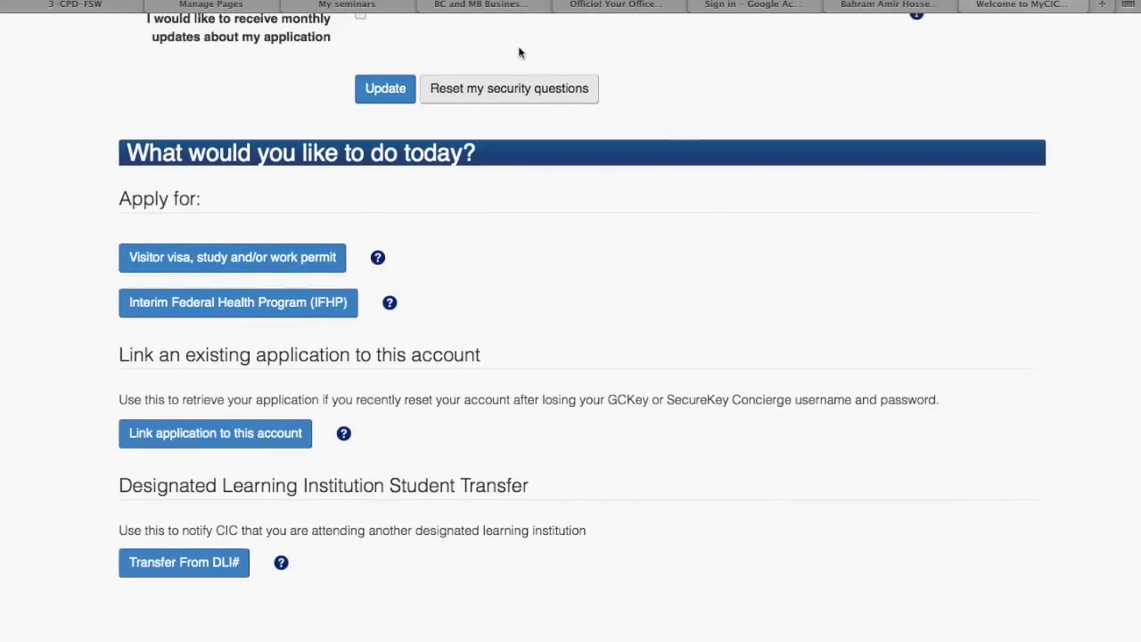
pyautogui.scroll(-1, 51, 273)
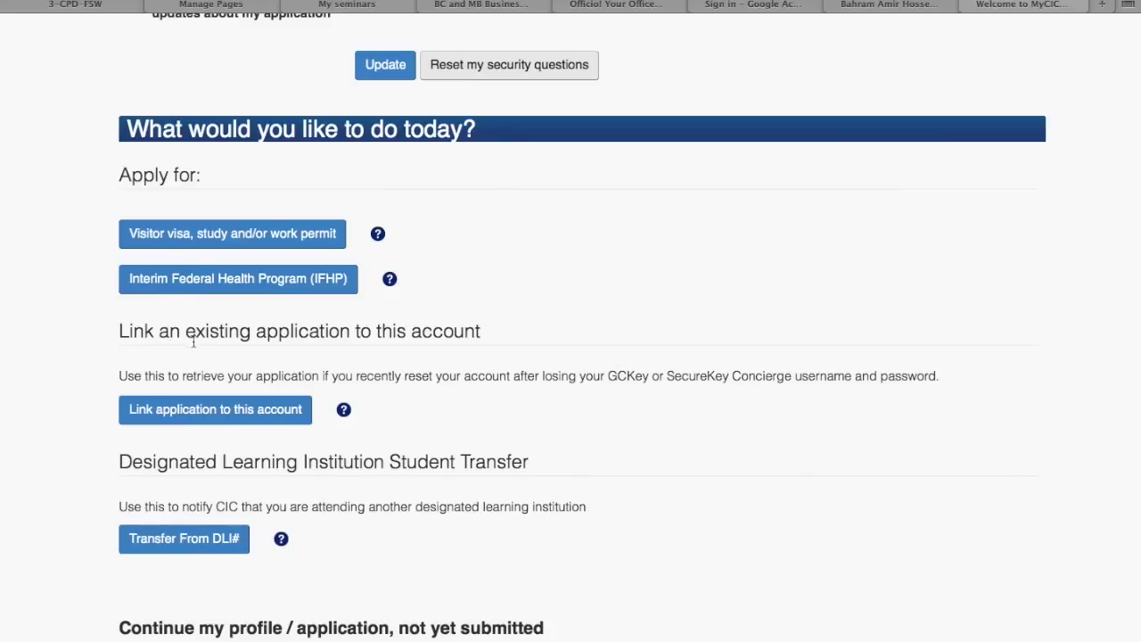
pyautogui.scroll(-3, 52, 450)
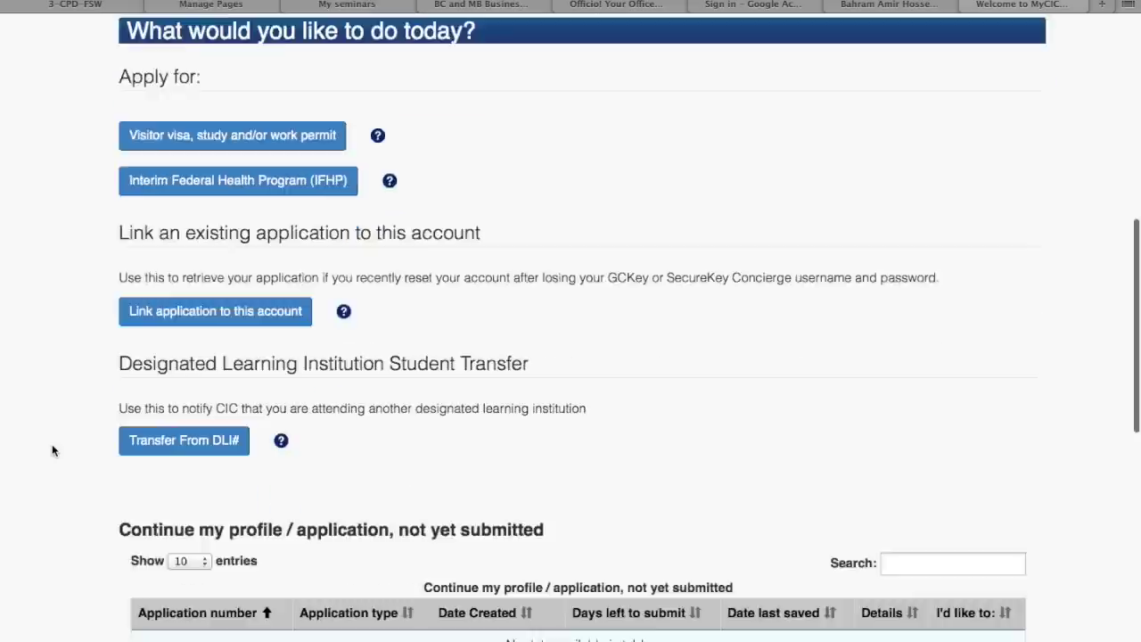
pyautogui.scroll(4, 52, 450)
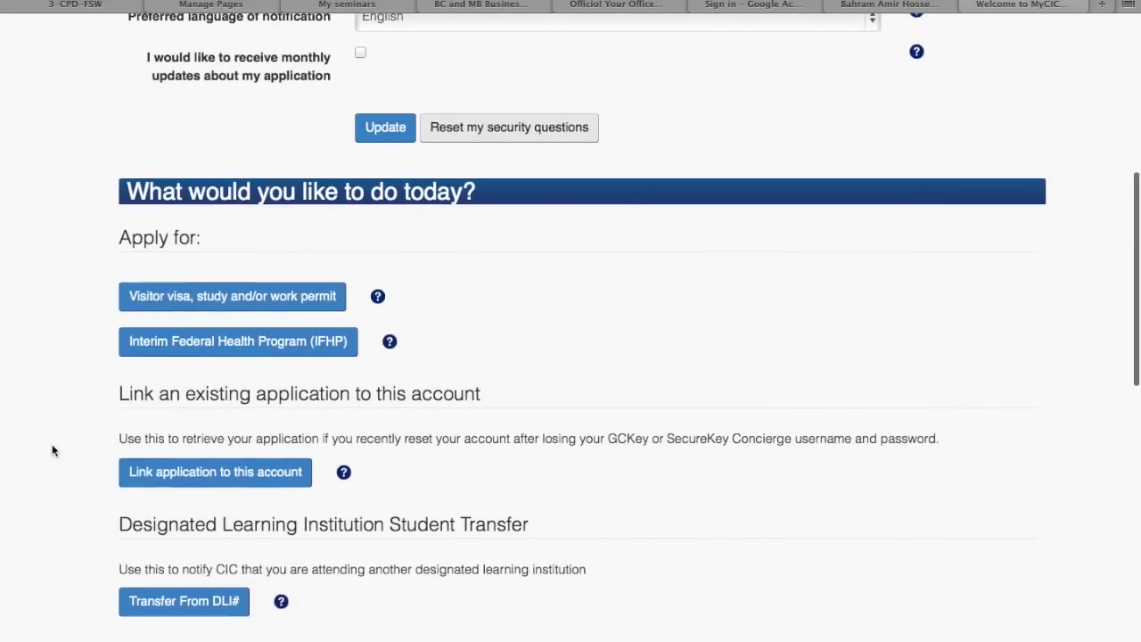
pyautogui.scroll(-2, 52, 446)
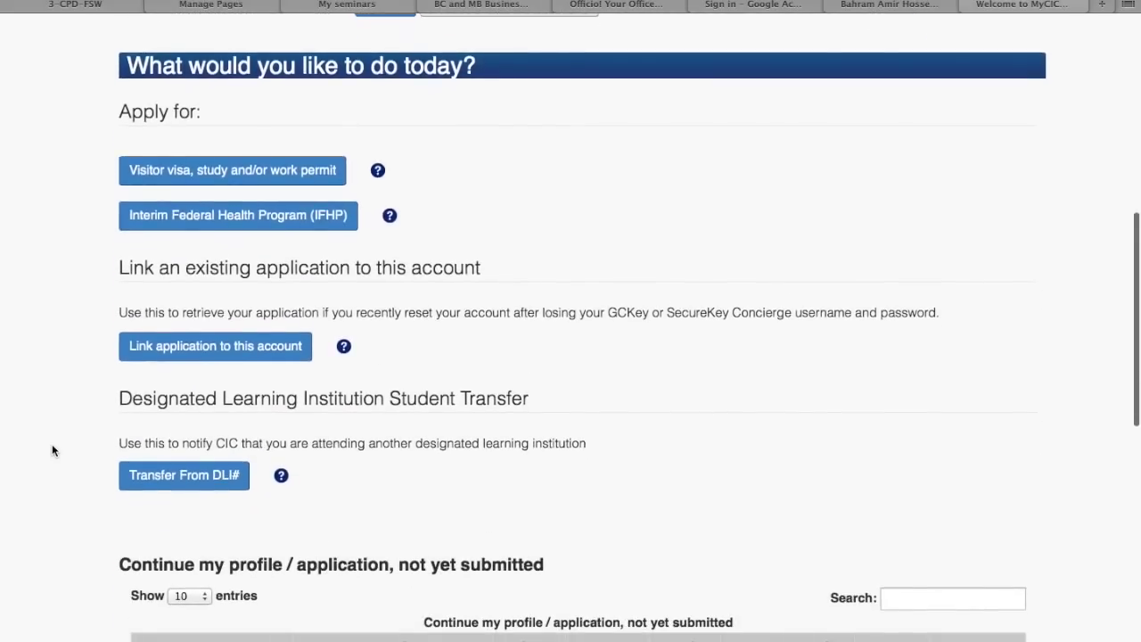
pyautogui.scroll(-4, 65, 381)
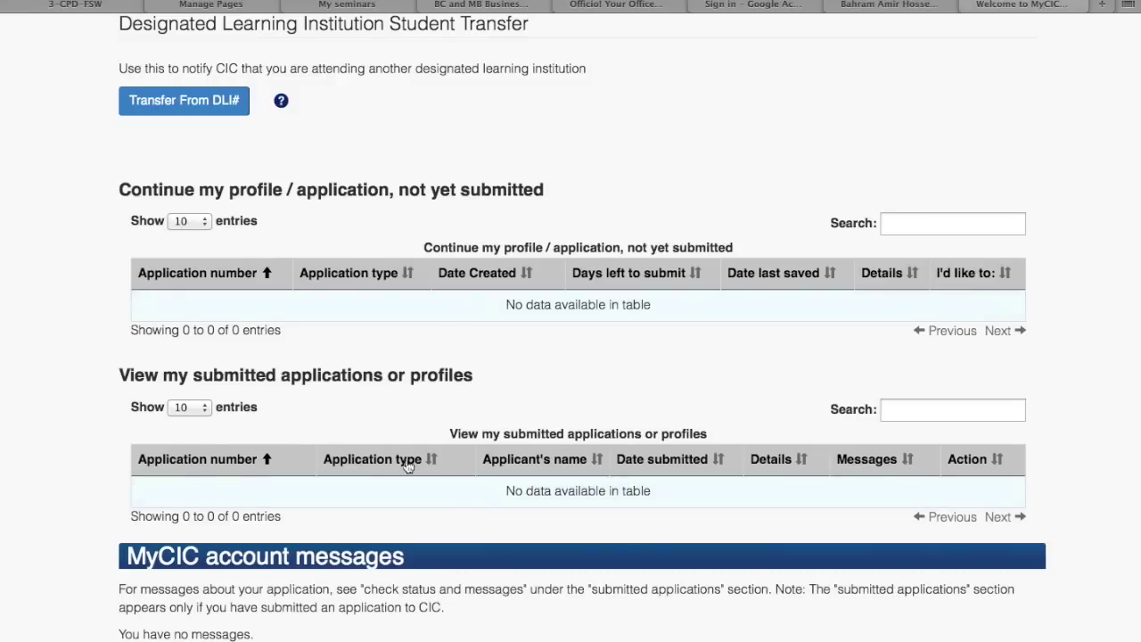
pyautogui.scroll(-5, 496, 454)
pyautogui.scroll(15, 495, 454)
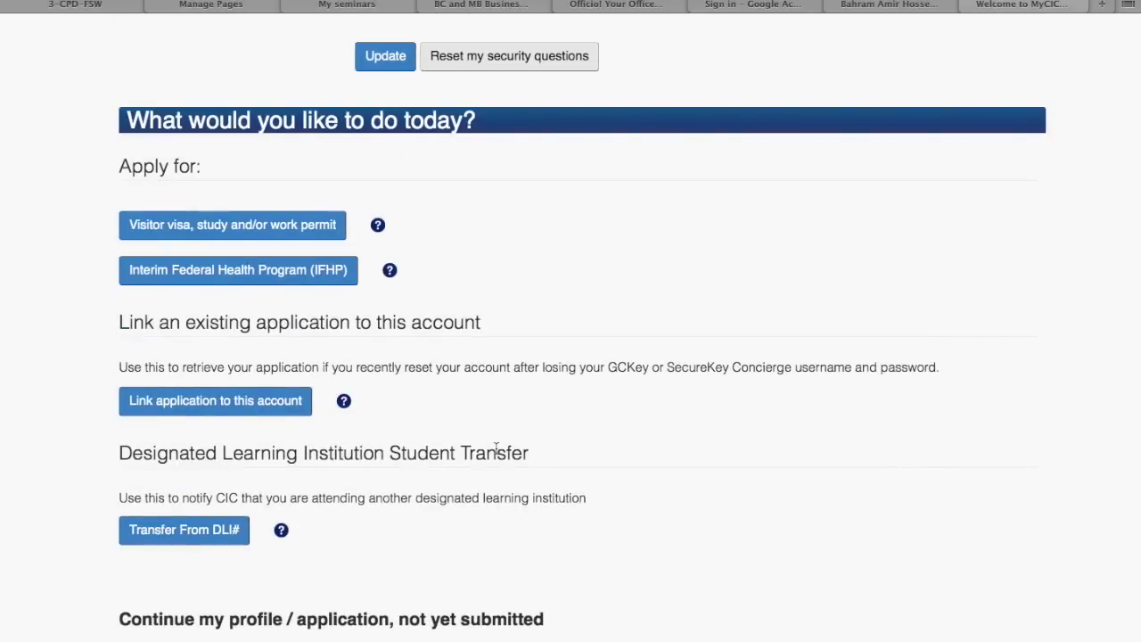
pyautogui.click(323, 223)
# Scroll the personal checklist page and begin the eligibility check without a checklist code
pyautogui.scroll(-3, 323, 225)
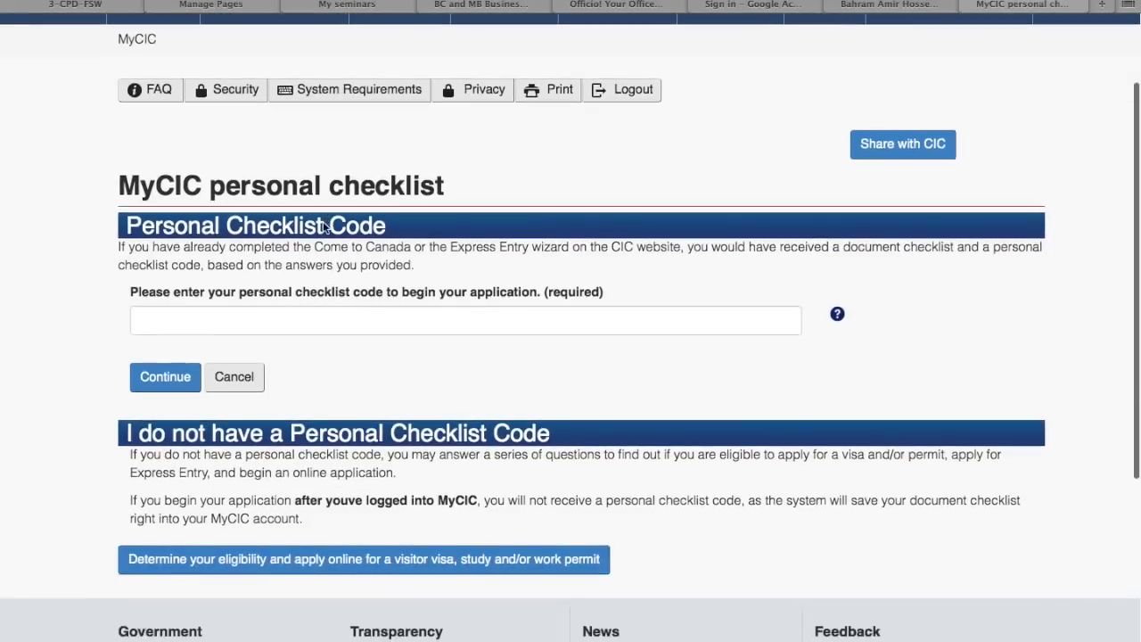
pyautogui.scroll(-3, 322, 224)
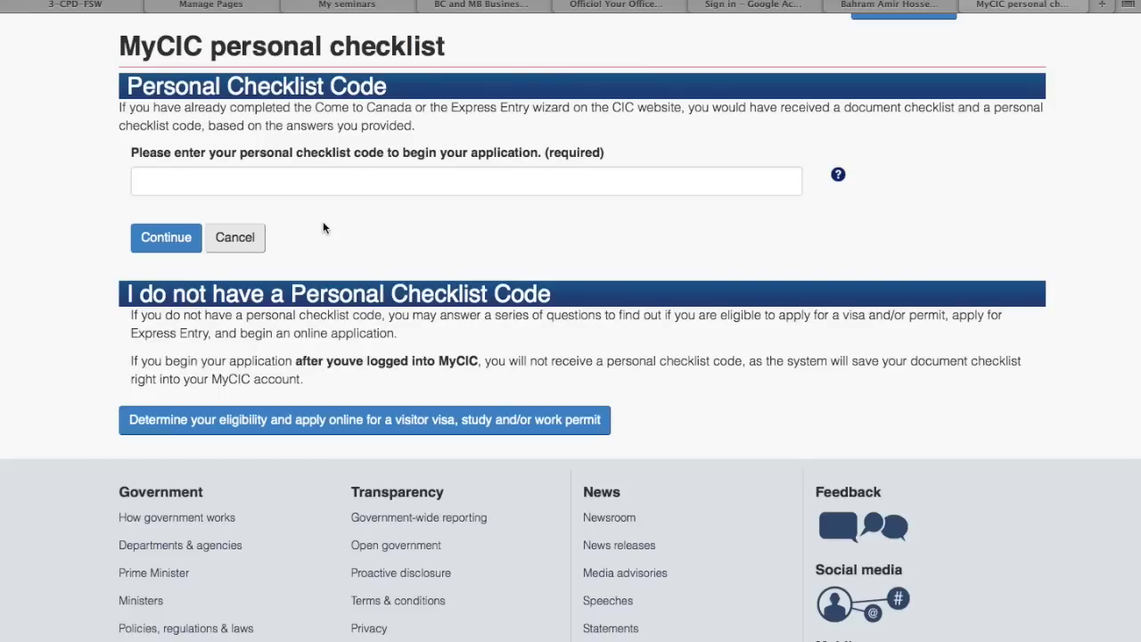
pyautogui.scroll(-3, 323, 228)
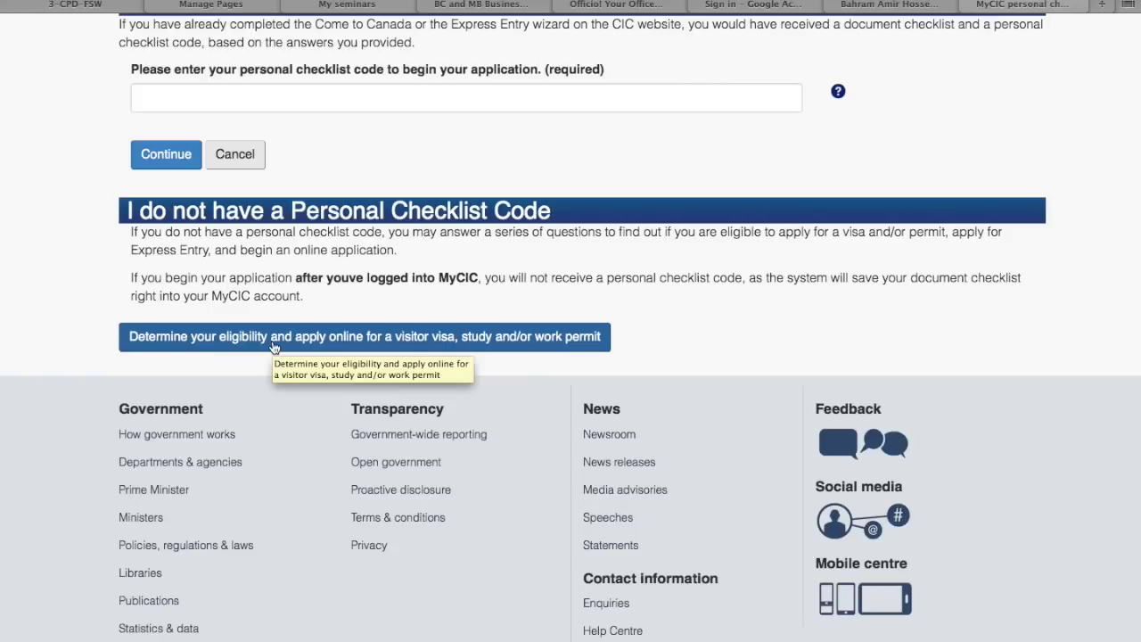
pyautogui.click(274, 346)
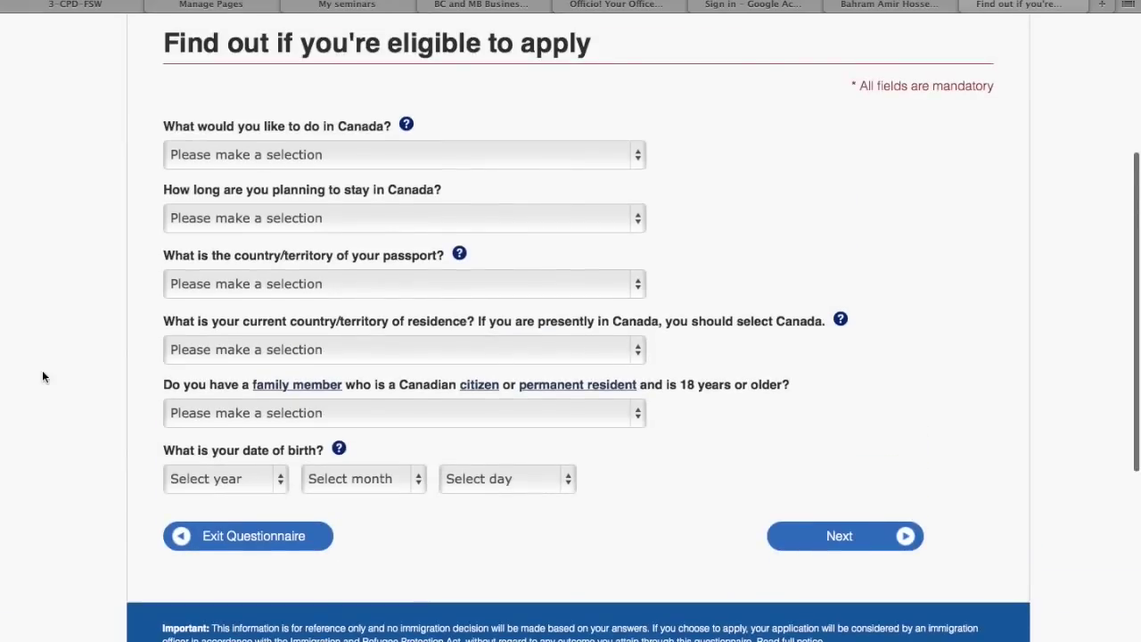
# Answer Visit as the purpose and 'Temporarily - less than 6 months' as the length of stay
pyautogui.scroll(3, 42, 377)
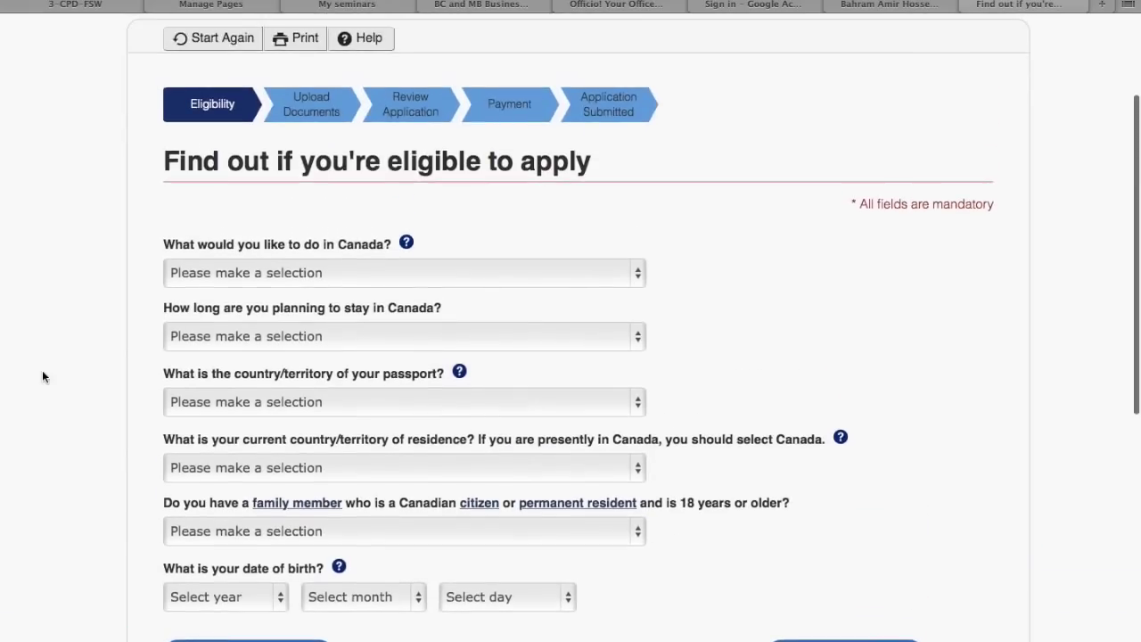
pyautogui.click(219, 276)
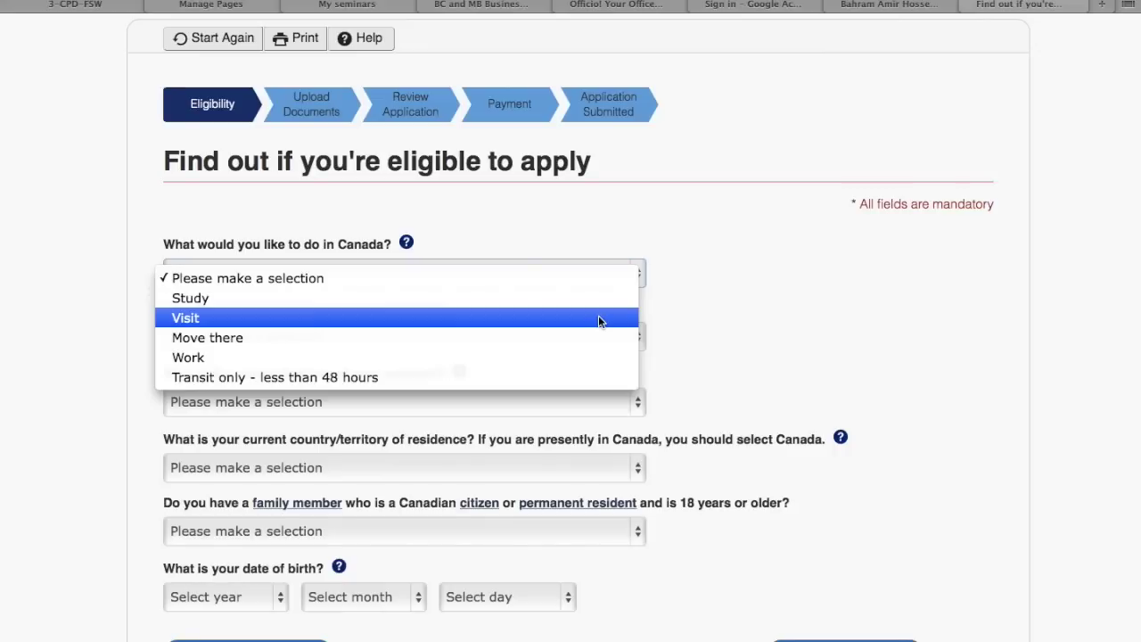
pyautogui.click(598, 321)
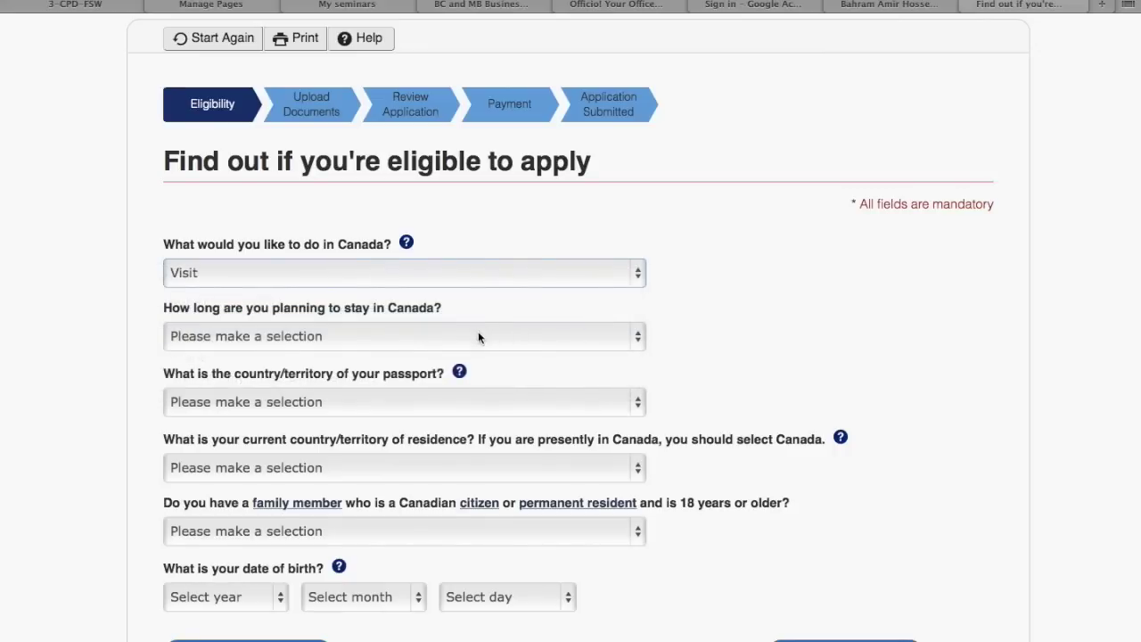
pyautogui.click(350, 335)
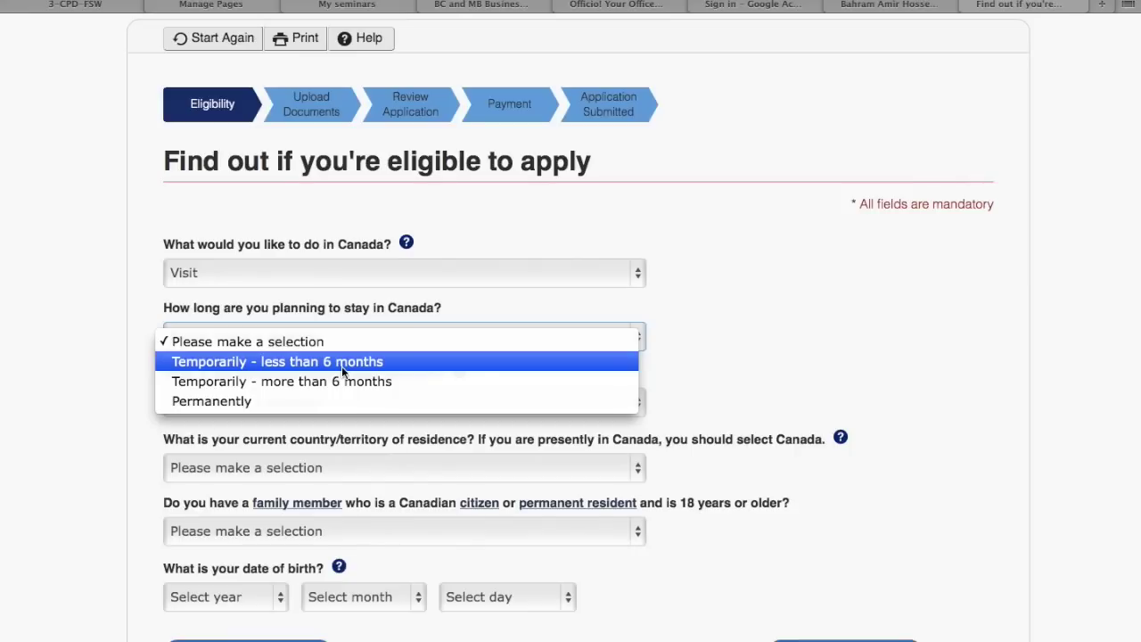
pyautogui.click(341, 363)
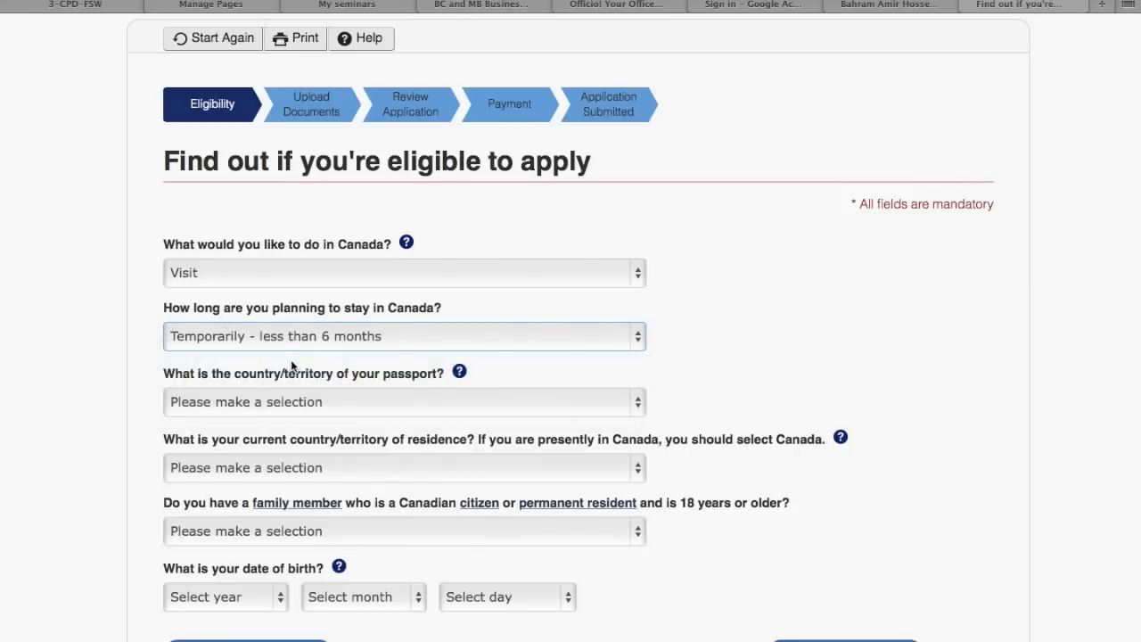
pyautogui.scroll(-3, 290, 359)
pyautogui.click(285, 295)
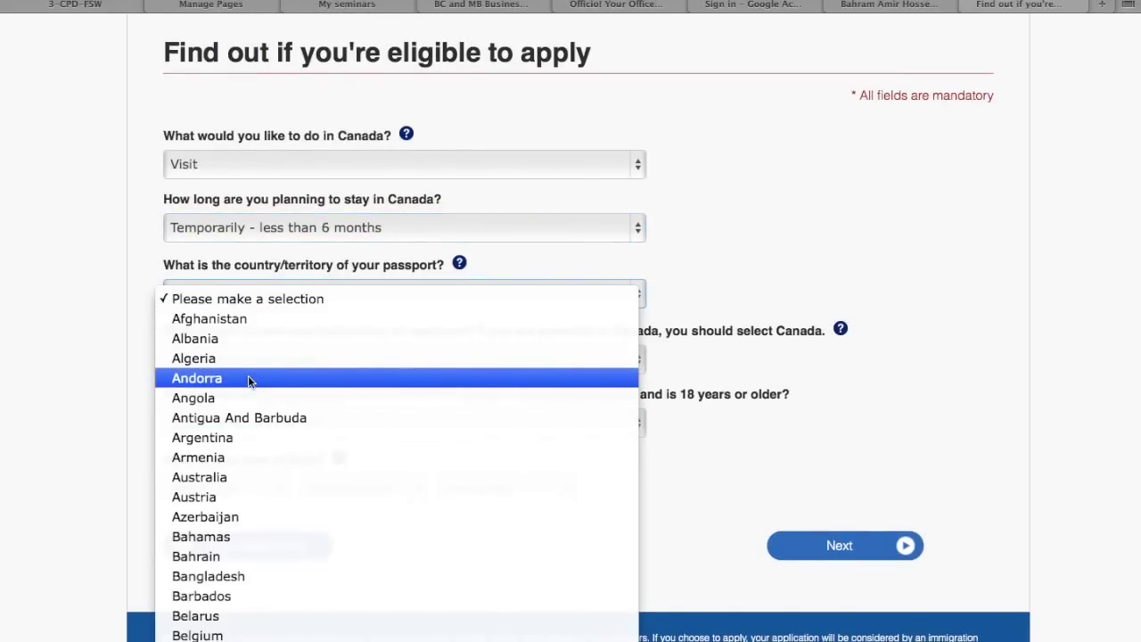
# Set Ukraine as the passport country and Switzerland as the country of residence
pyautogui.scroll(-20, 249, 378)
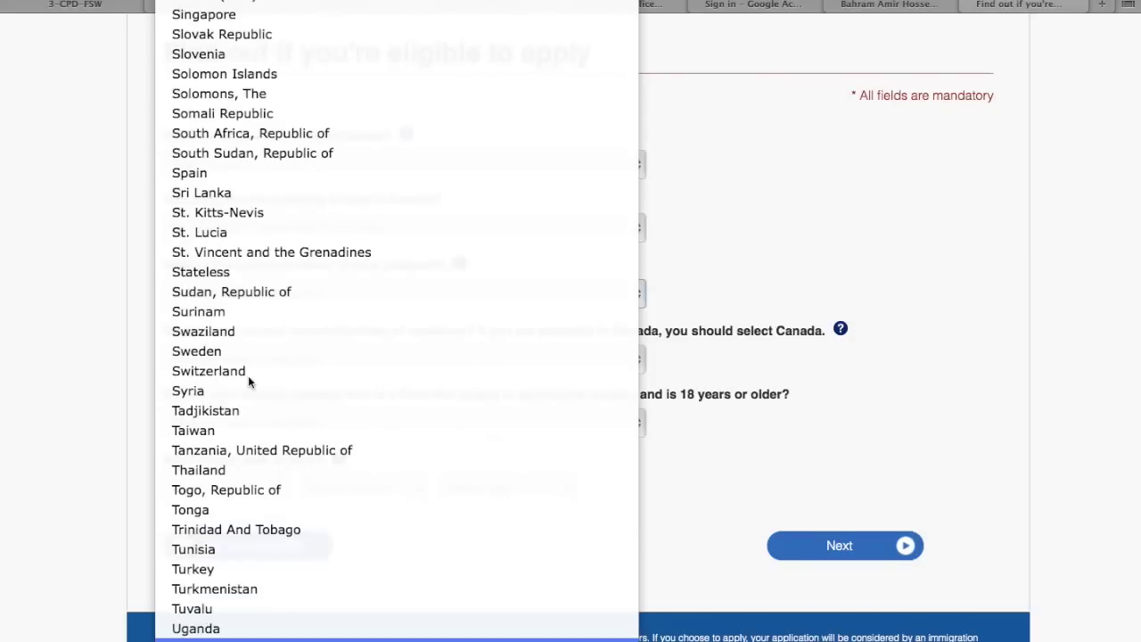
pyautogui.press('Up')
pyautogui.press('Return')
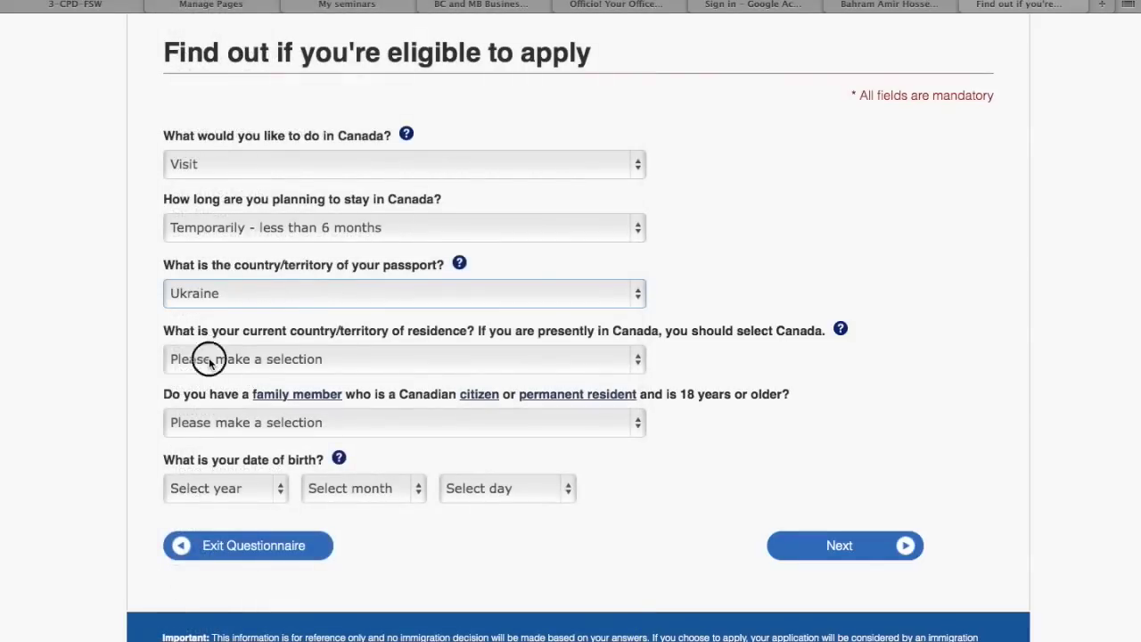
pyautogui.click(209, 360)
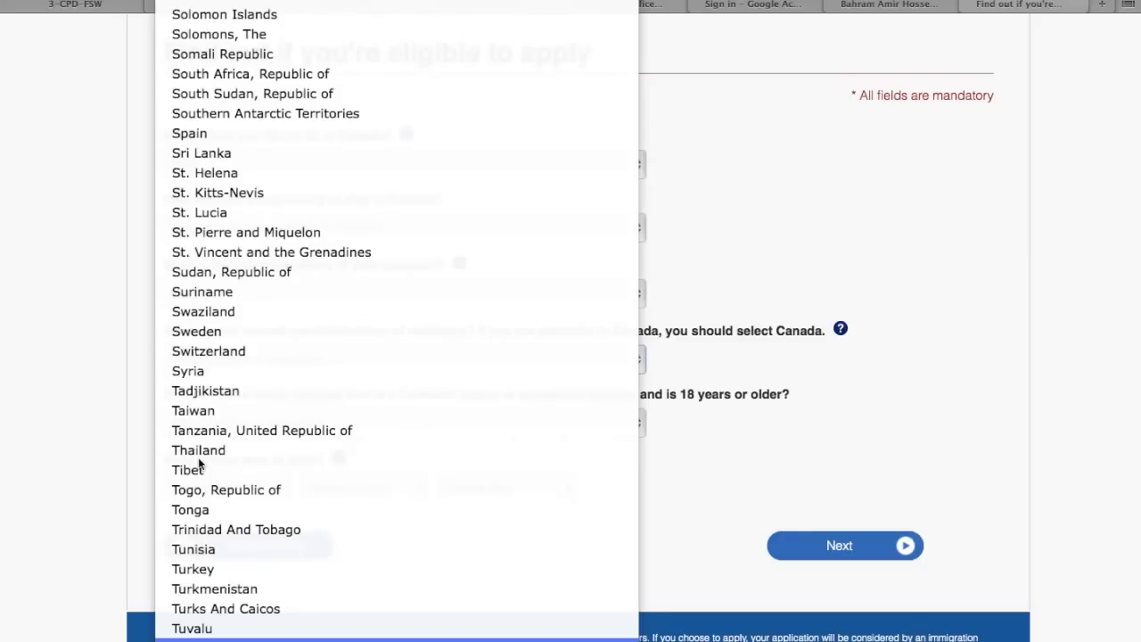
pyautogui.scroll(-5, 200, 463)
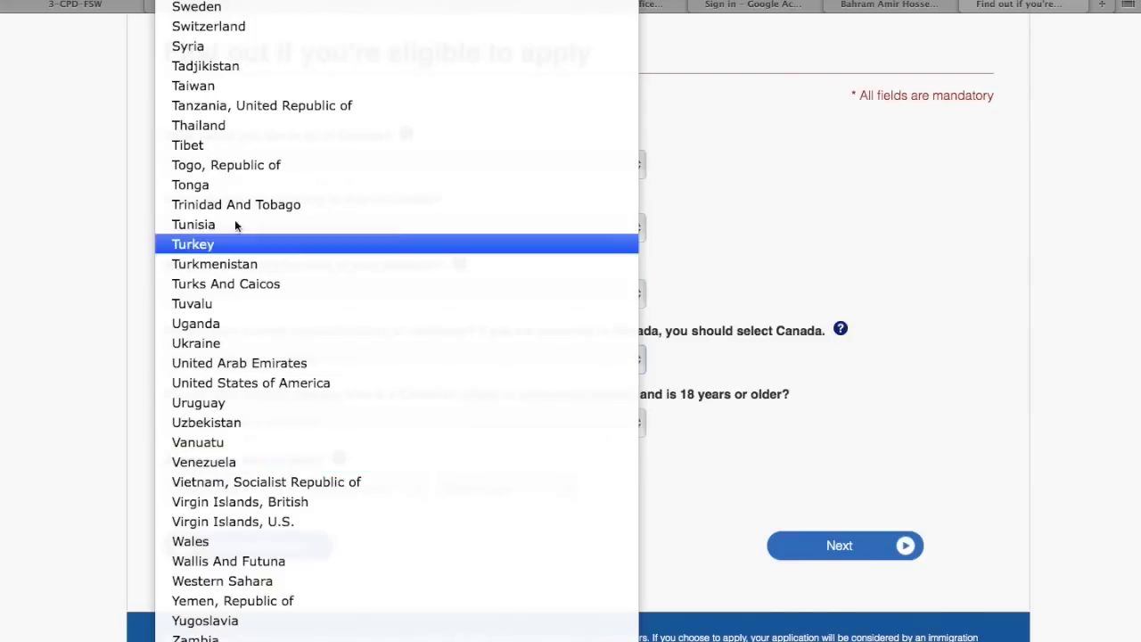
pyautogui.click(243, 32)
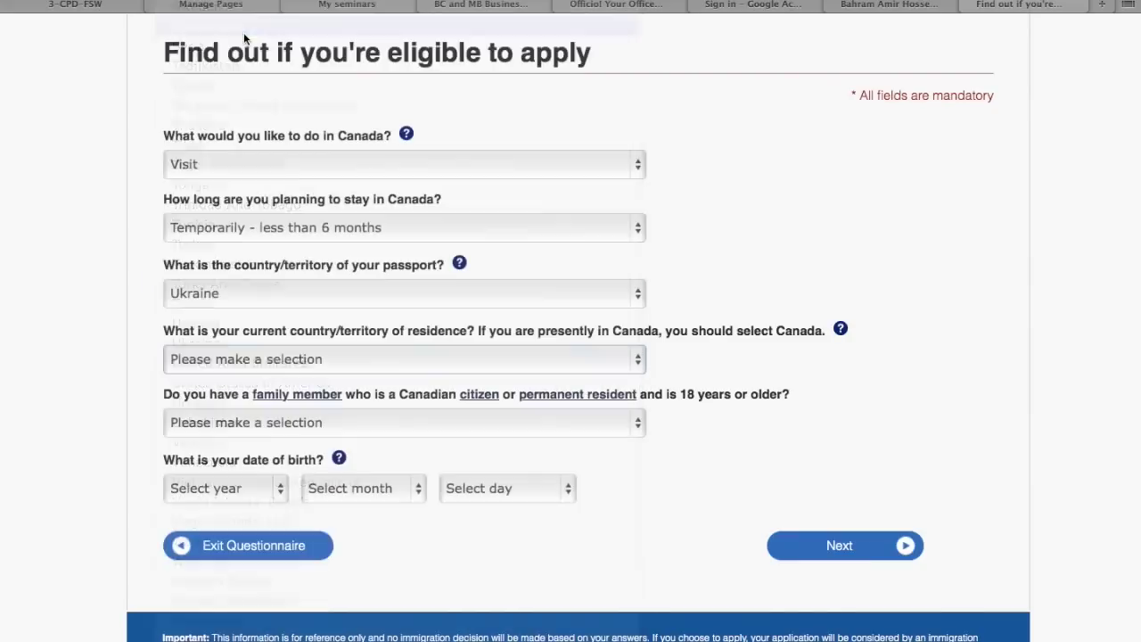
pyautogui.scroll(-4, 95, 313)
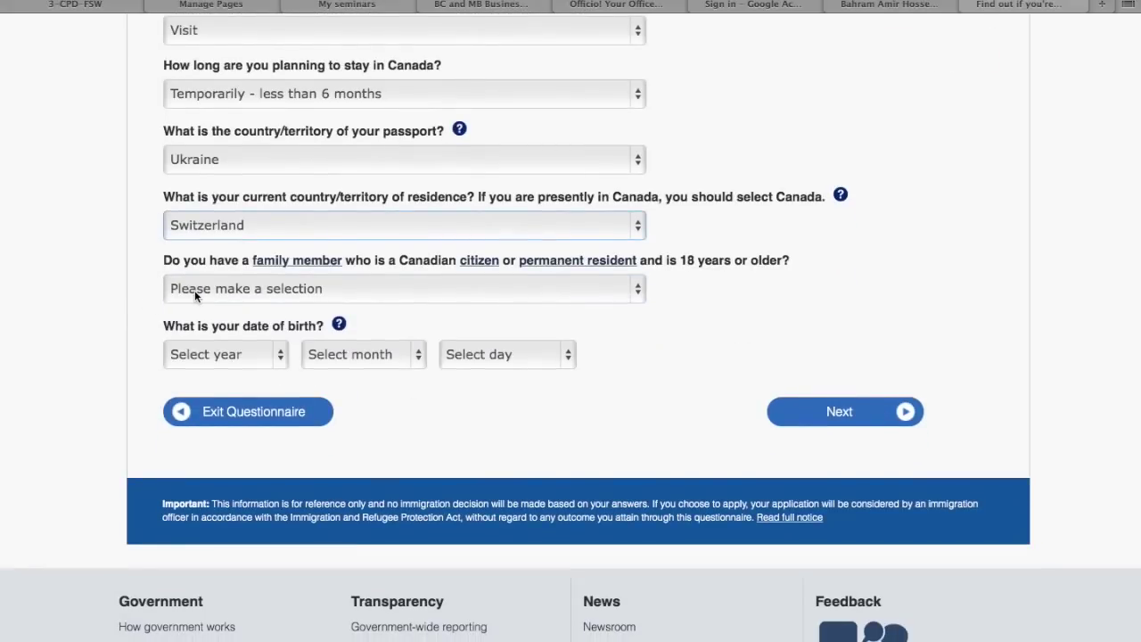
pyautogui.press('space')
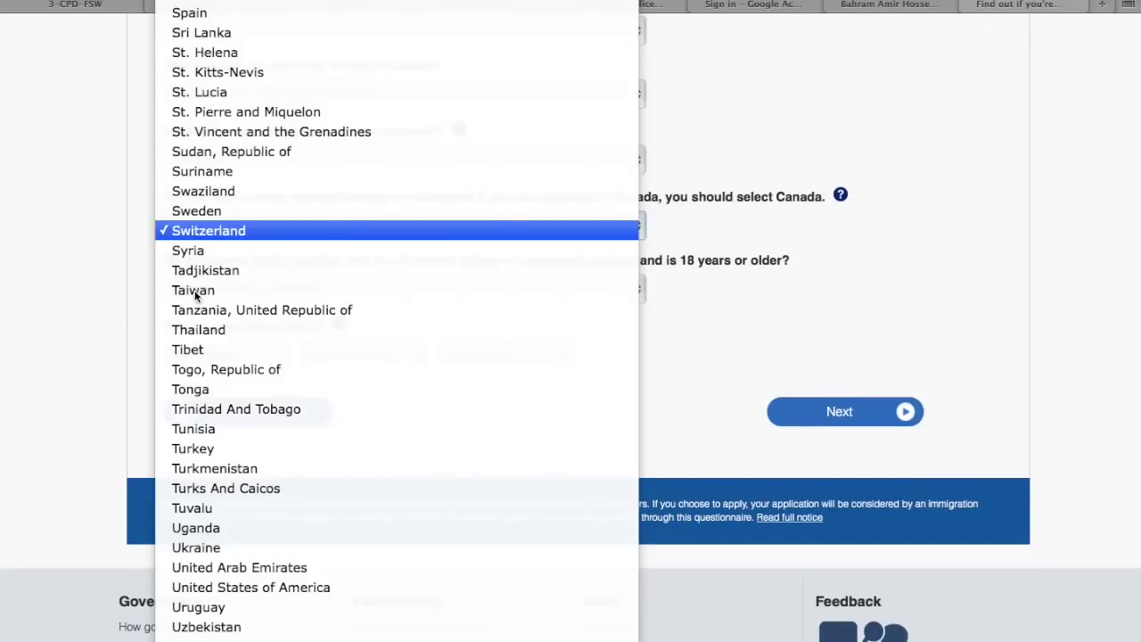
pyautogui.click(123, 273)
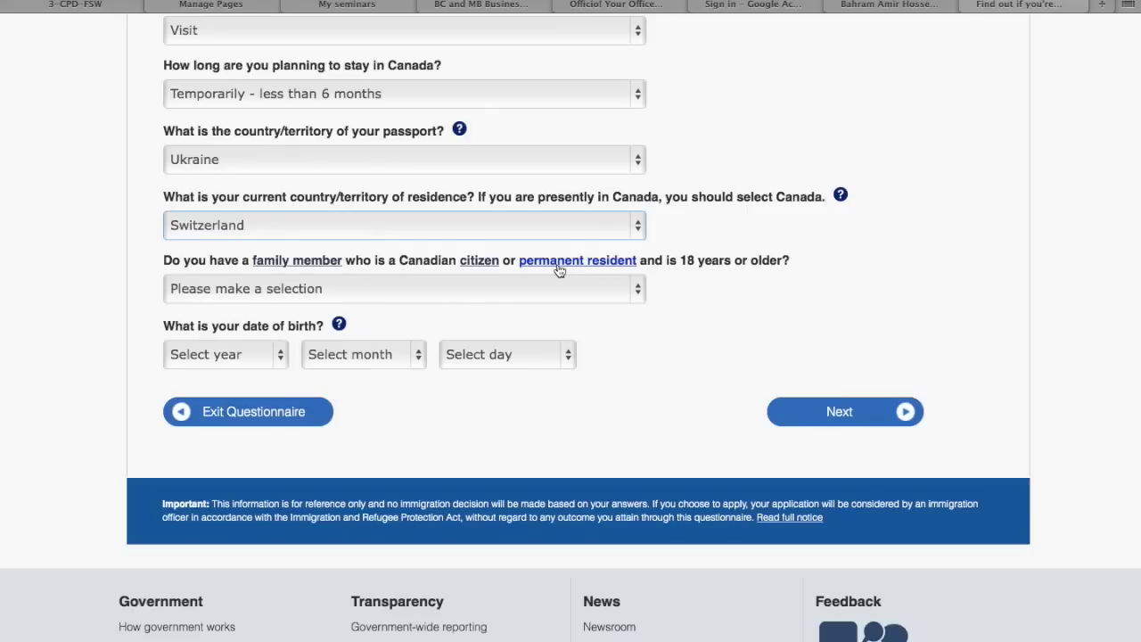
pyautogui.click(641, 287)
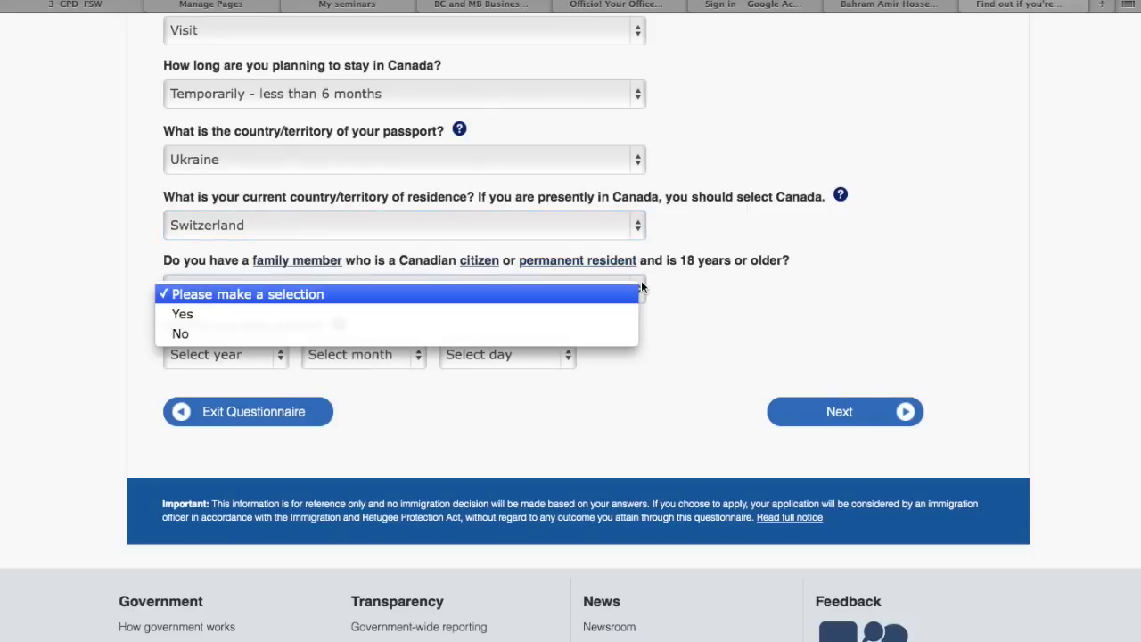
pyautogui.click(587, 331)
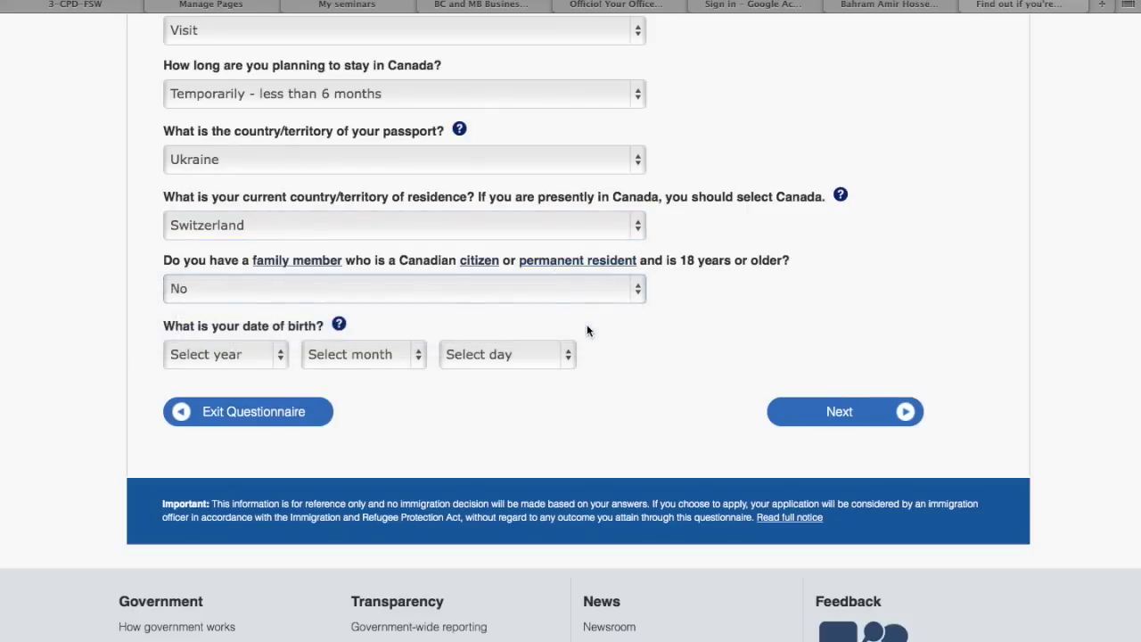
pyautogui.click(287, 355)
pyautogui.scroll(-15, 242, 491)
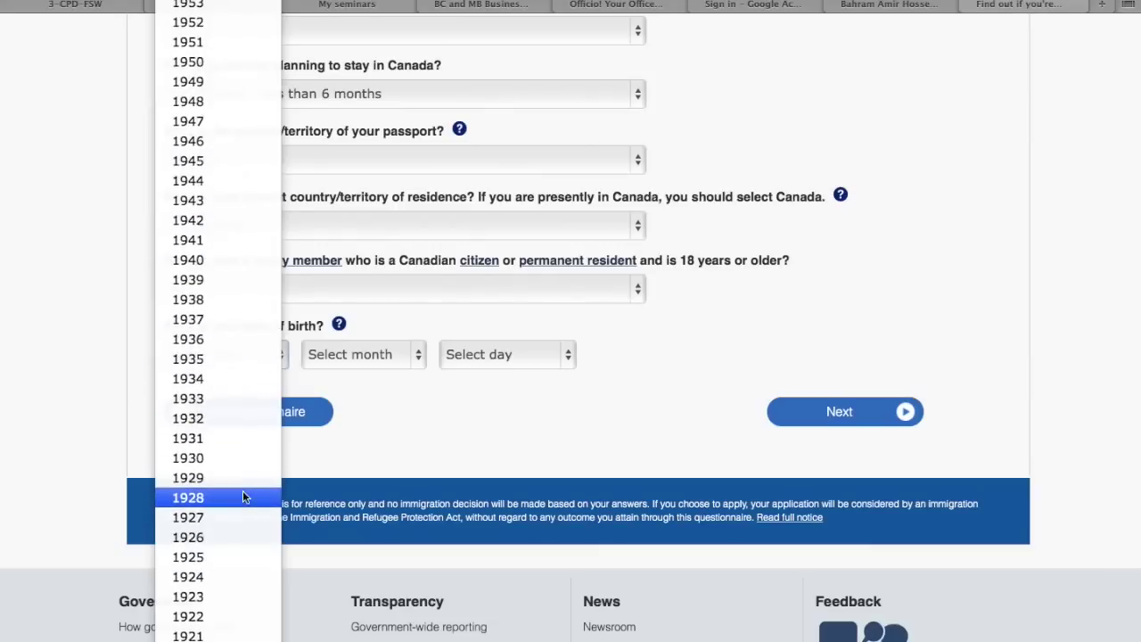
pyautogui.scroll(-4, 243, 497)
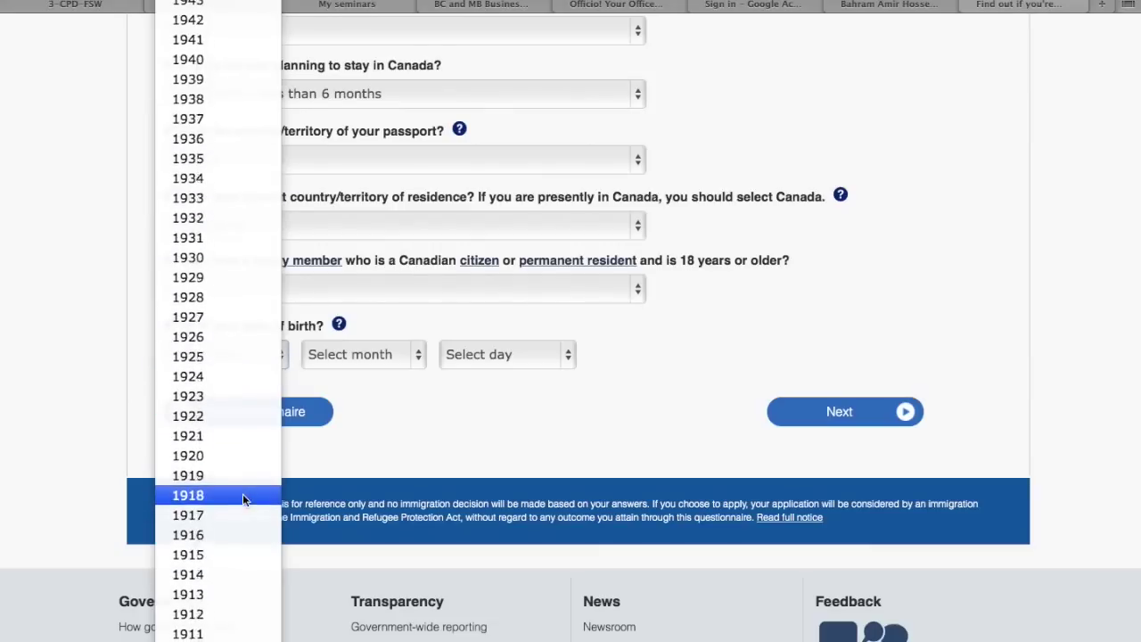
pyautogui.scroll(4, 242, 498)
pyautogui.scroll(7, 243, 500)
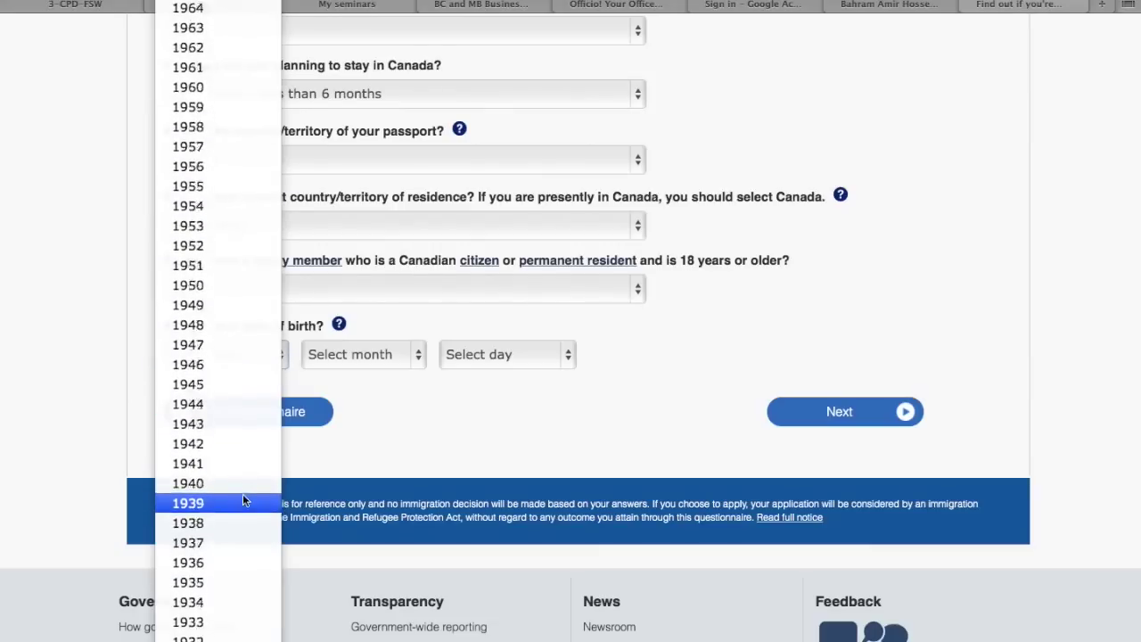
pyautogui.click(206, 34)
pyautogui.click(423, 359)
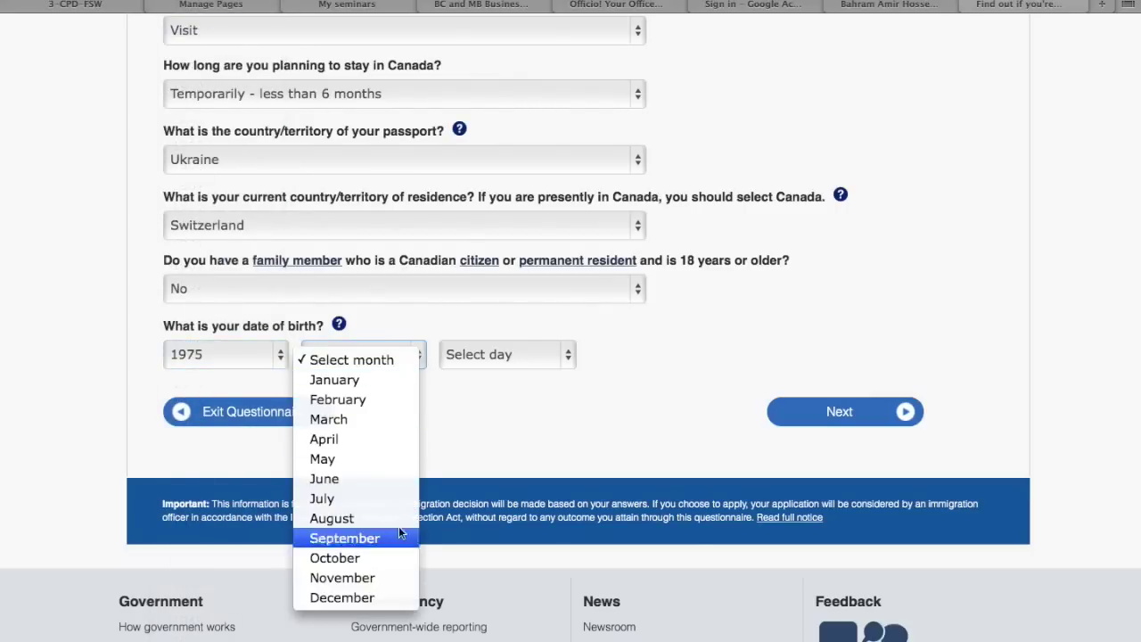
pyautogui.click(400, 577)
pyautogui.click(513, 357)
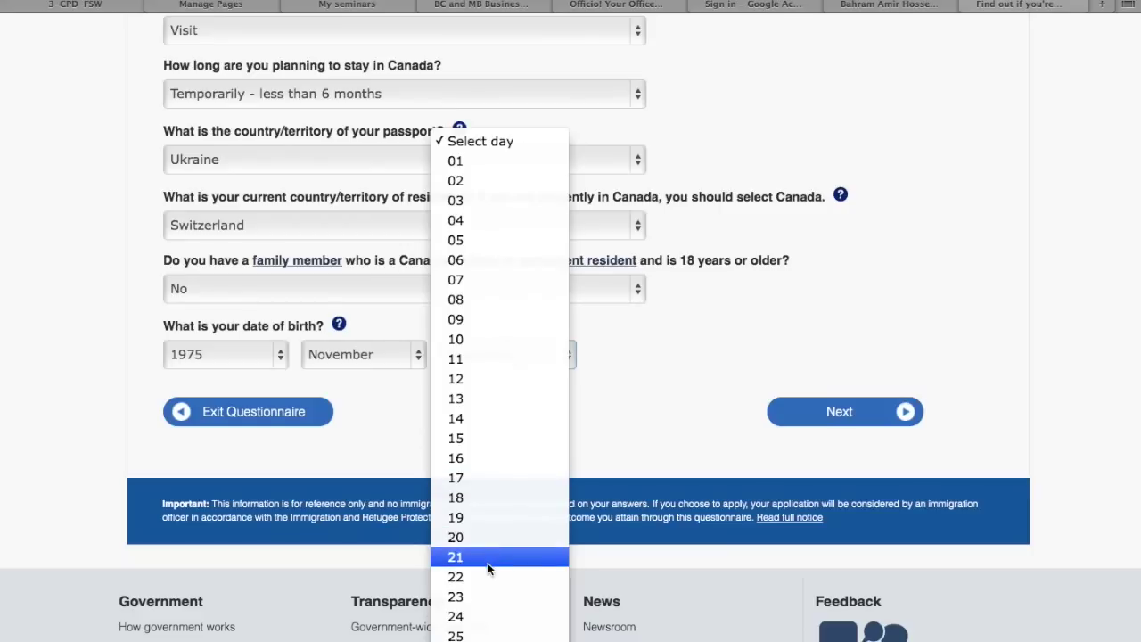
pyautogui.click(489, 557)
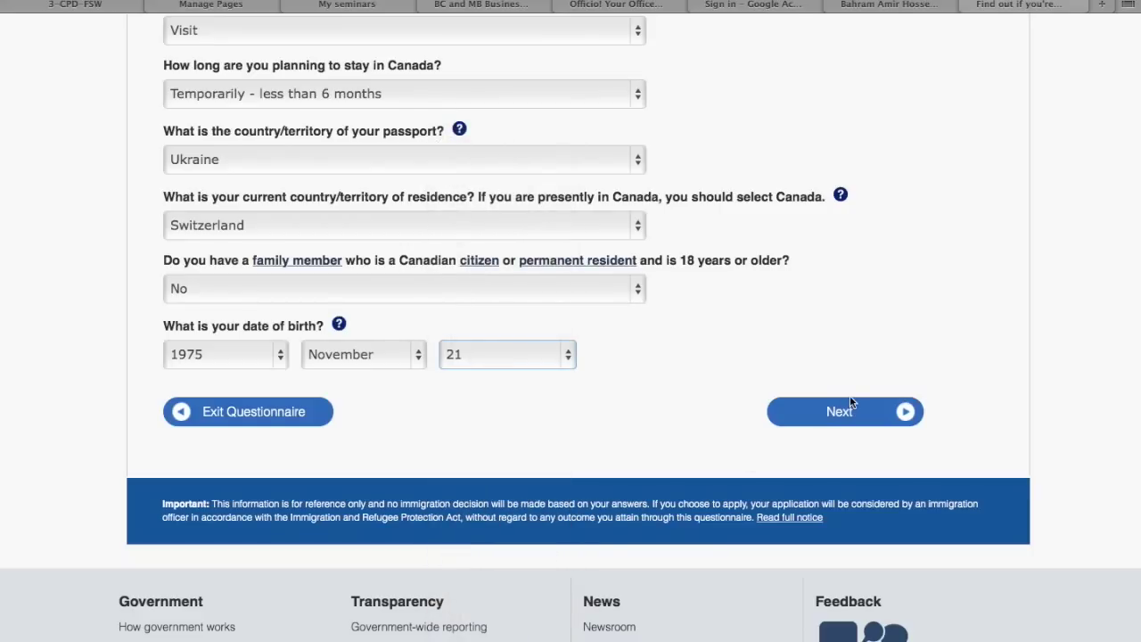
pyautogui.click(850, 400)
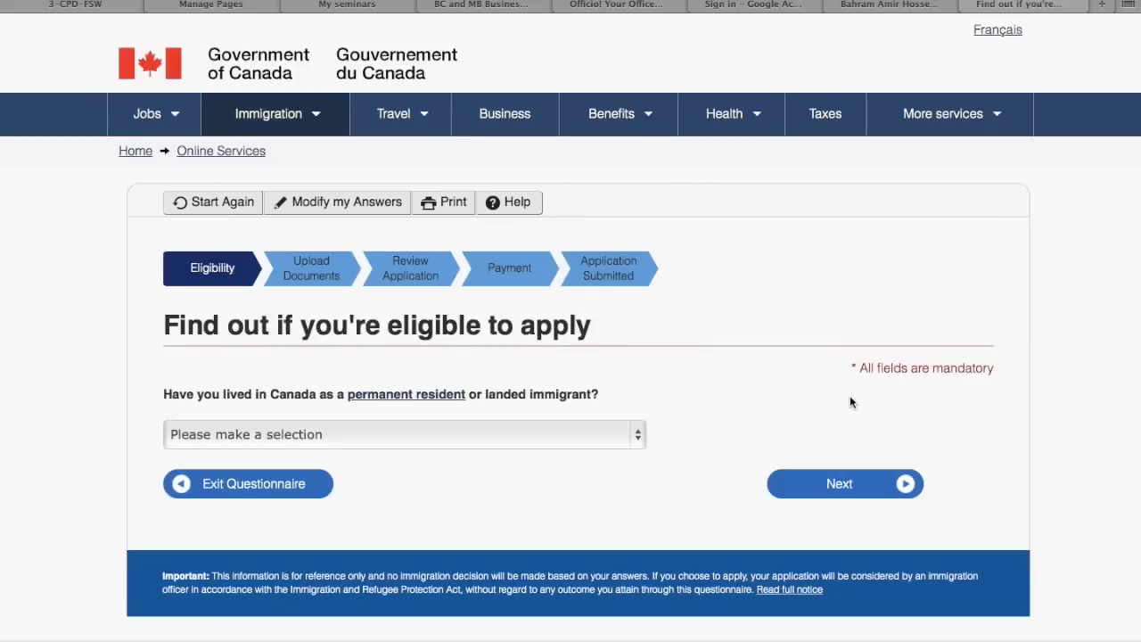
# Answer No to having lived in Canada and No to holding a US Green Card
pyautogui.scroll(-5, 127, 355)
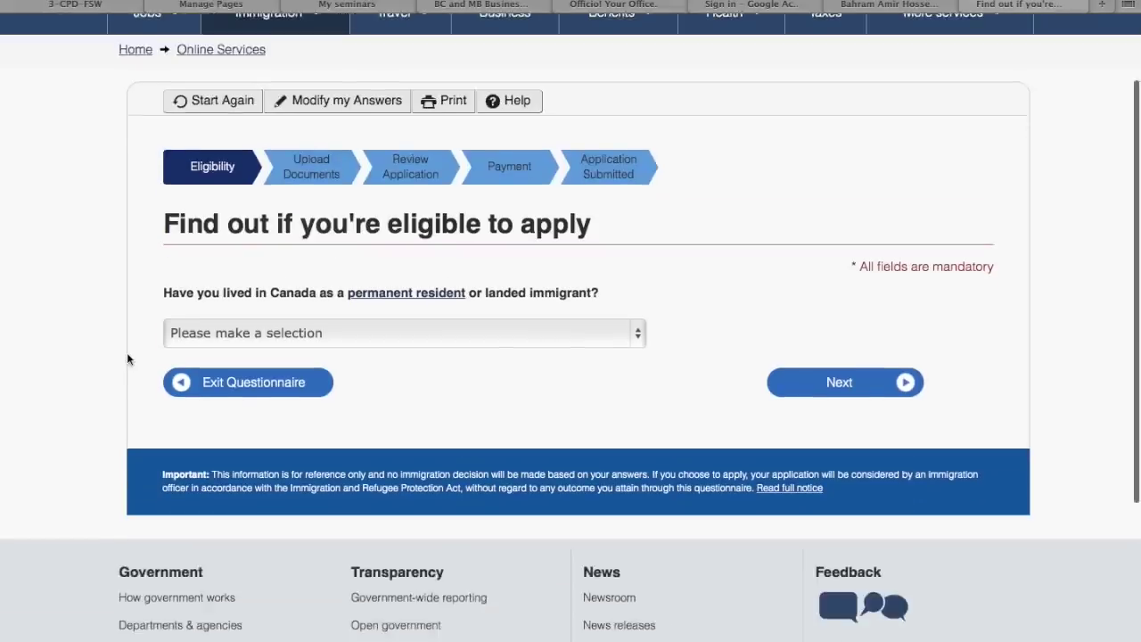
pyautogui.scroll(2, 127, 353)
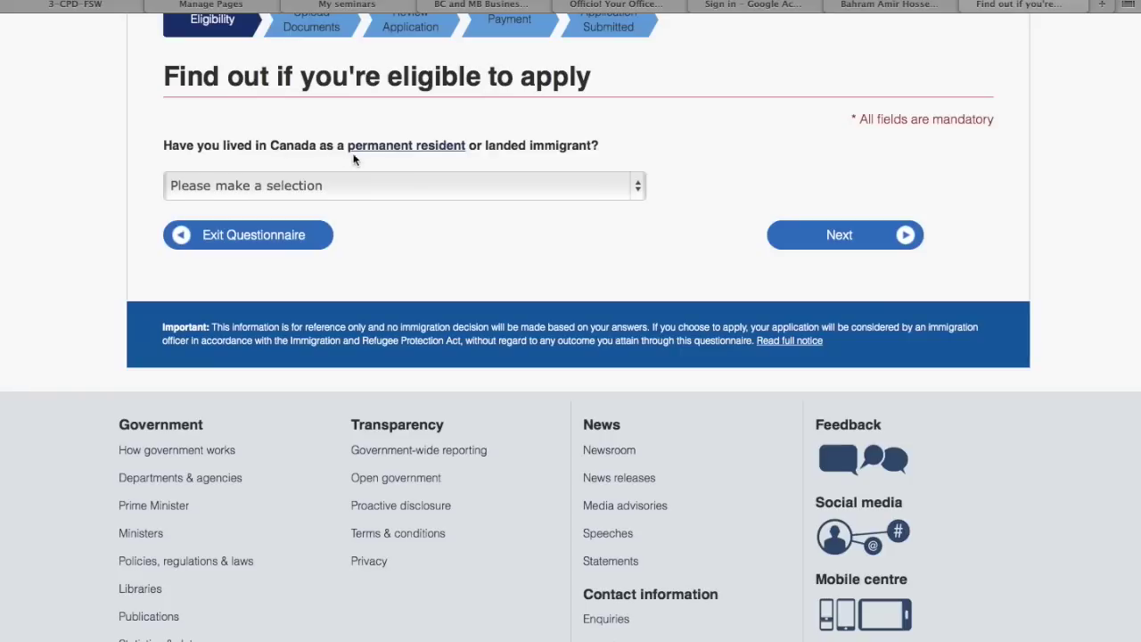
pyautogui.click(452, 184)
pyautogui.click(437, 228)
pyautogui.click(820, 239)
pyautogui.scroll(-5, 572, 334)
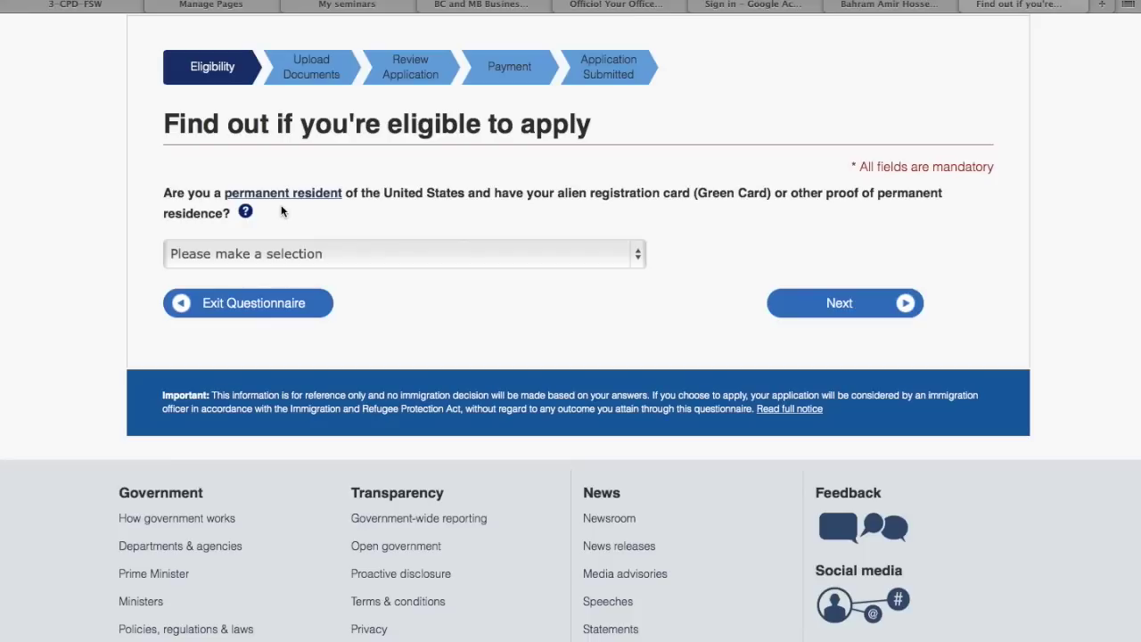
pyautogui.click(335, 254)
pyautogui.click(333, 297)
pyautogui.click(840, 305)
pyautogui.scroll(-3, 847, 299)
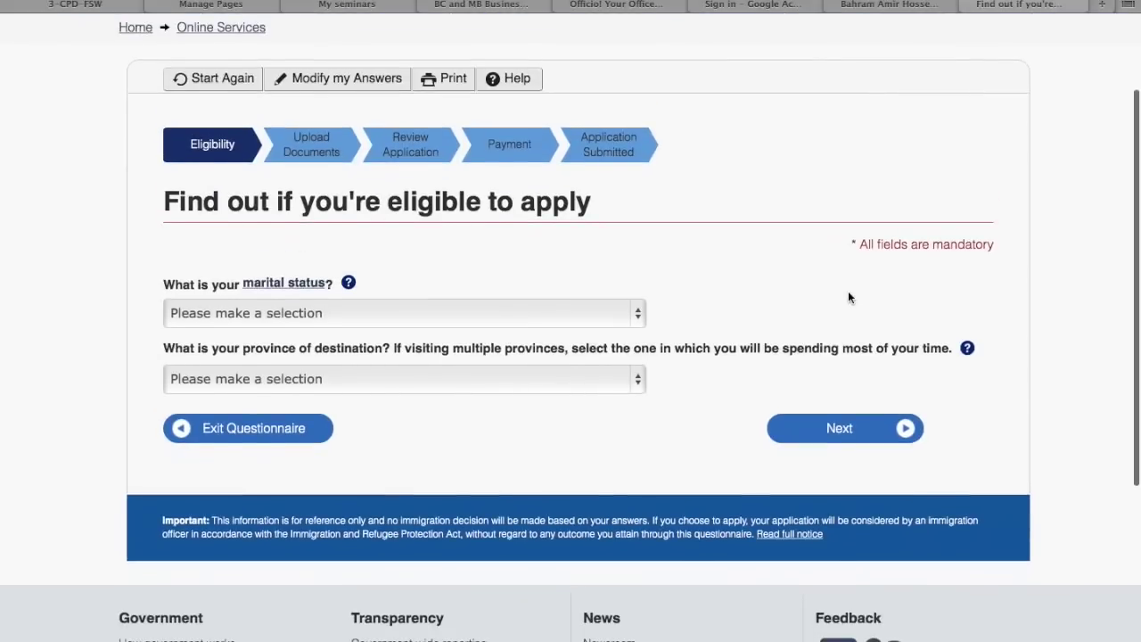
# Read the help explaining each marital status option
pyautogui.scroll(-2, 848, 297)
pyautogui.click(522, 226)
pyautogui.click(522, 230)
pyautogui.click(348, 194)
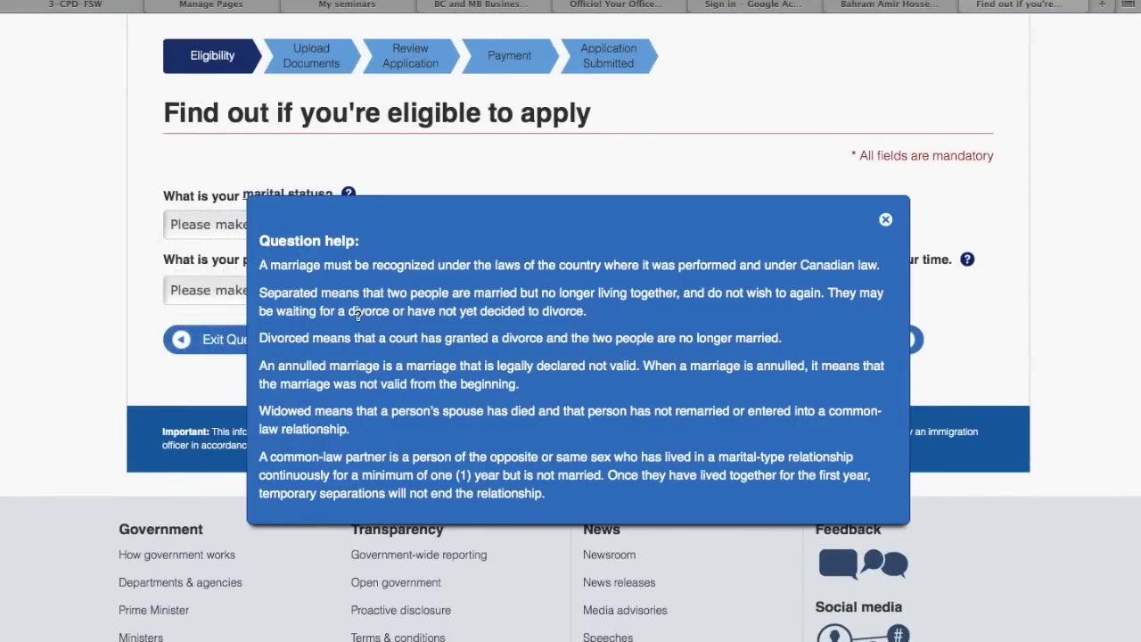
pyautogui.scroll(-1, 357, 314)
pyautogui.scroll(1, 358, 314)
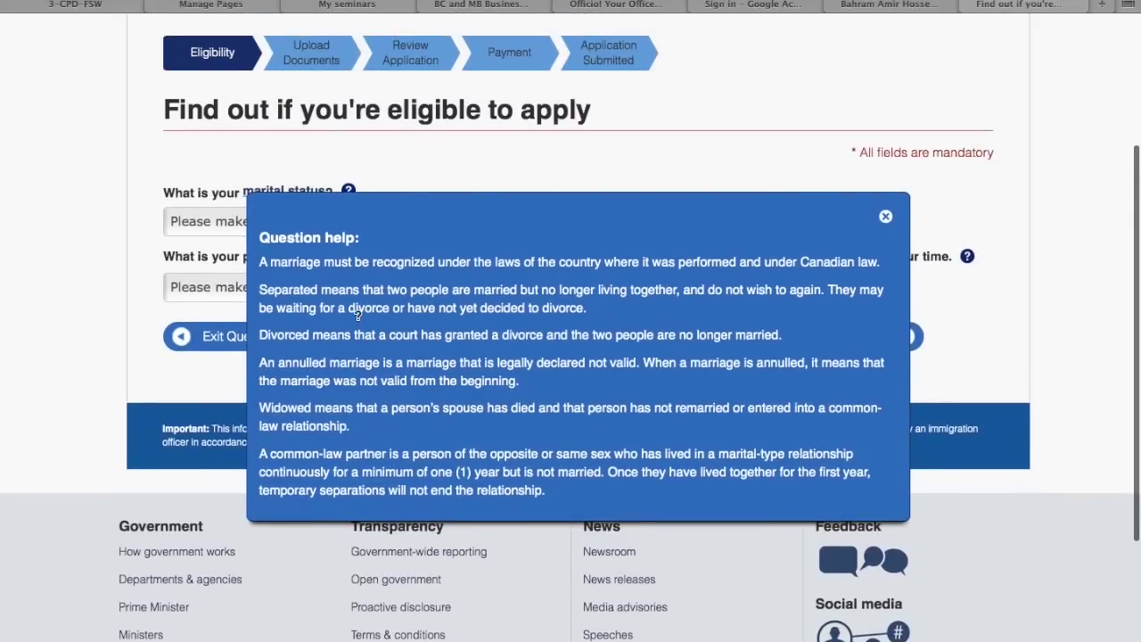
pyautogui.click(885, 217)
# Answer Never Married/Single and Ontario as destination province, then submit for results
pyautogui.click(478, 222)
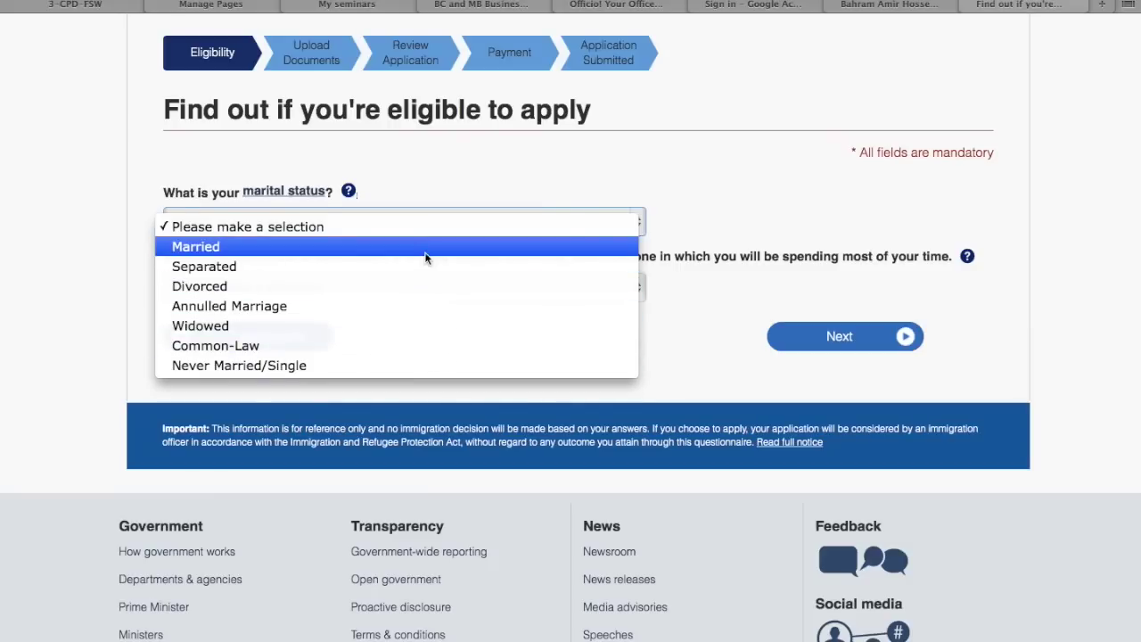
pyautogui.click(427, 364)
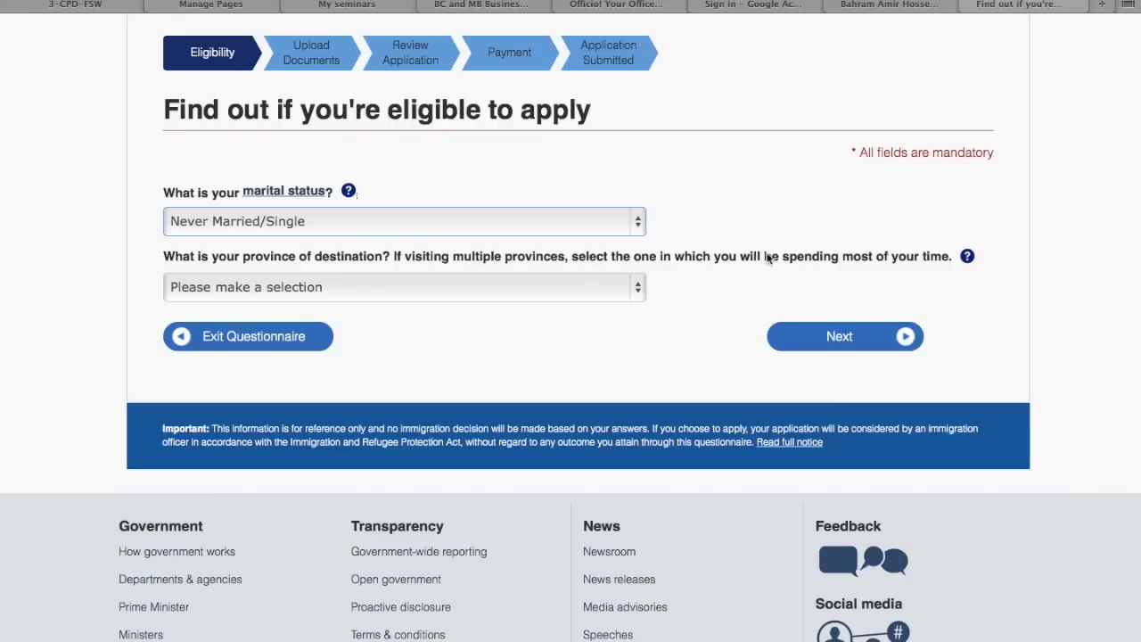
pyautogui.click(606, 284)
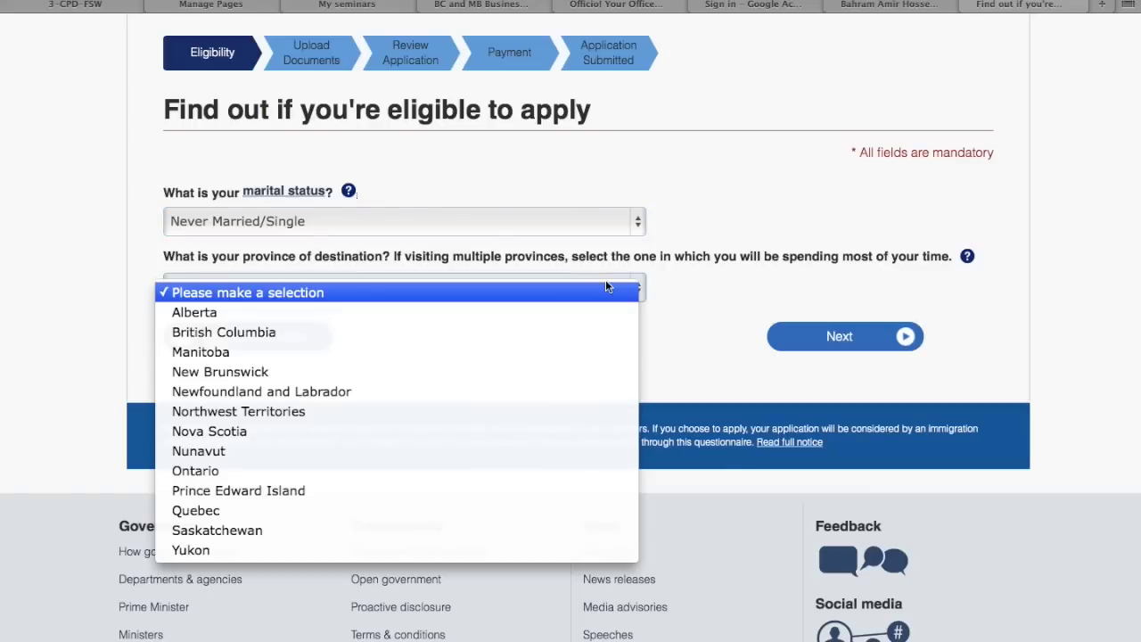
pyautogui.click(558, 471)
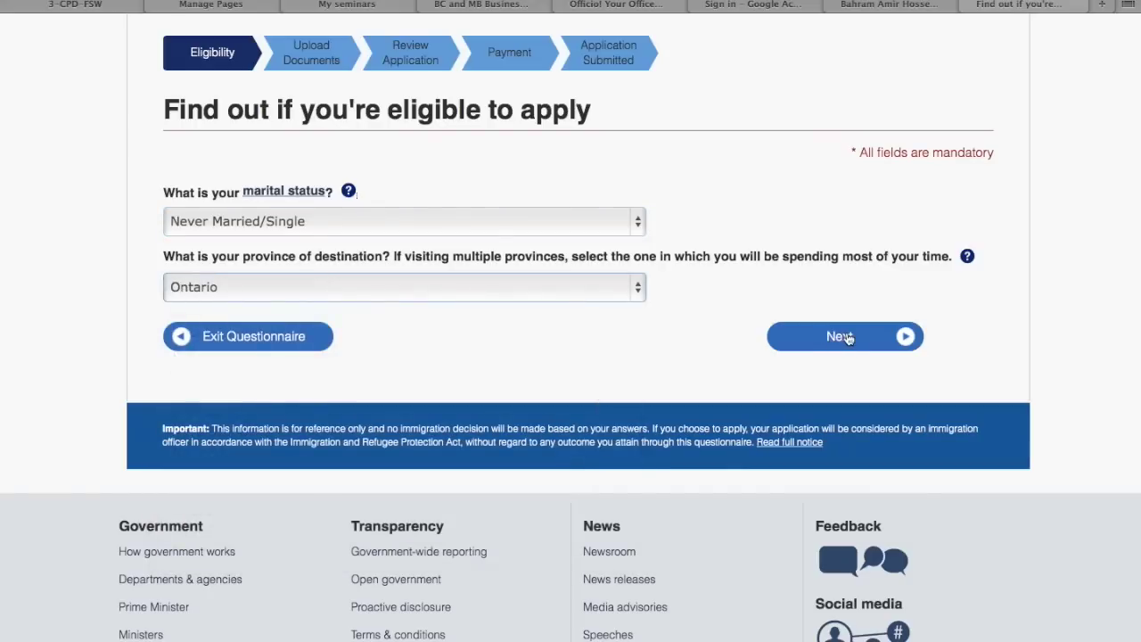
pyautogui.click(846, 337)
pyautogui.scroll(-2, 706, 352)
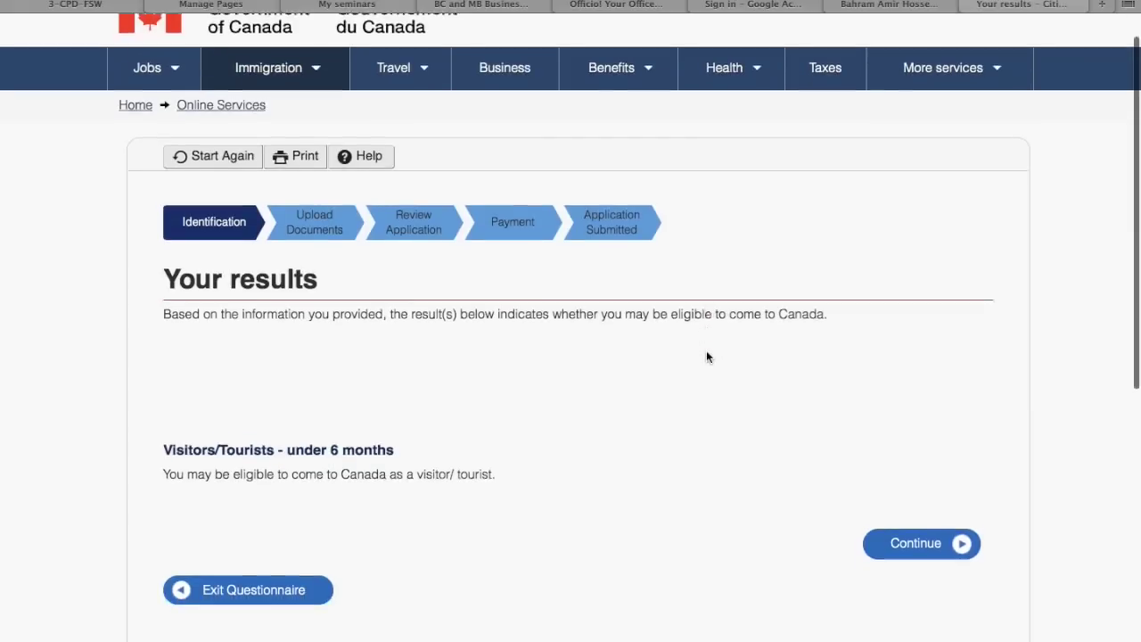
# Review the Visitors/Tourists - under 6 months result and continue to the personal checklist
pyautogui.scroll(-3, 706, 356)
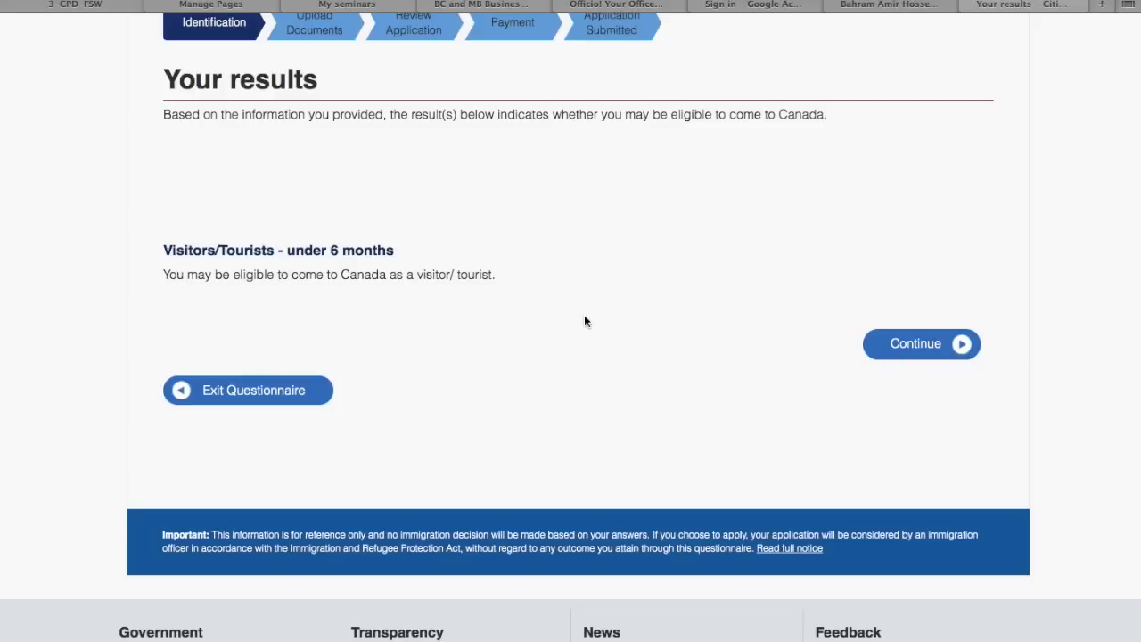
pyautogui.moveTo(394, 252); pyautogui.dragTo(285, 255)
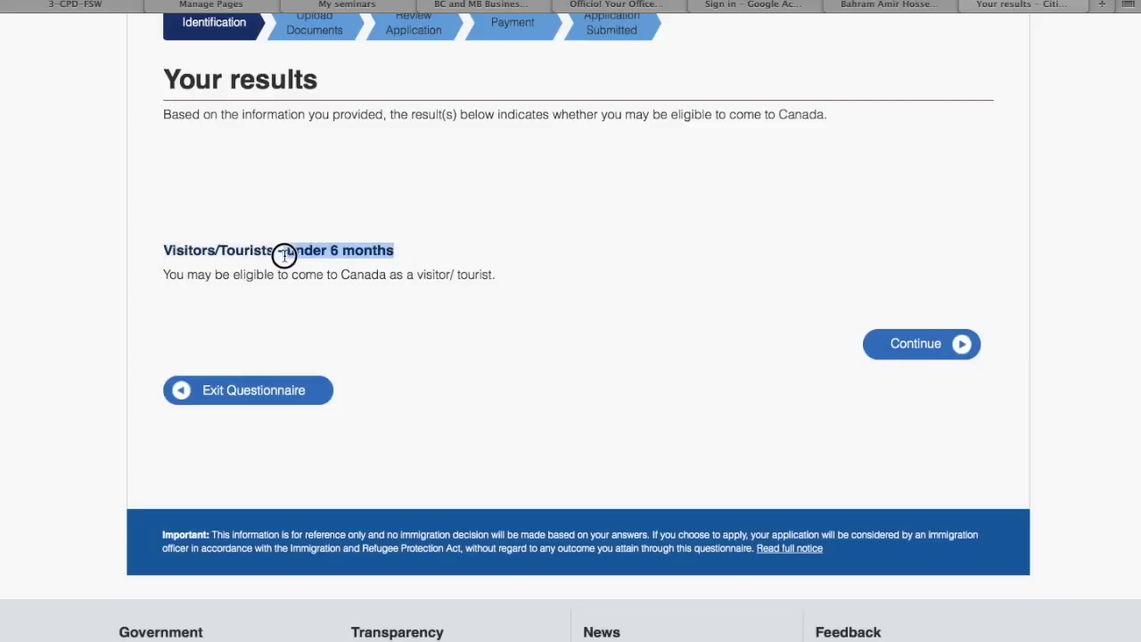
pyautogui.click(512, 308)
pyautogui.click(950, 355)
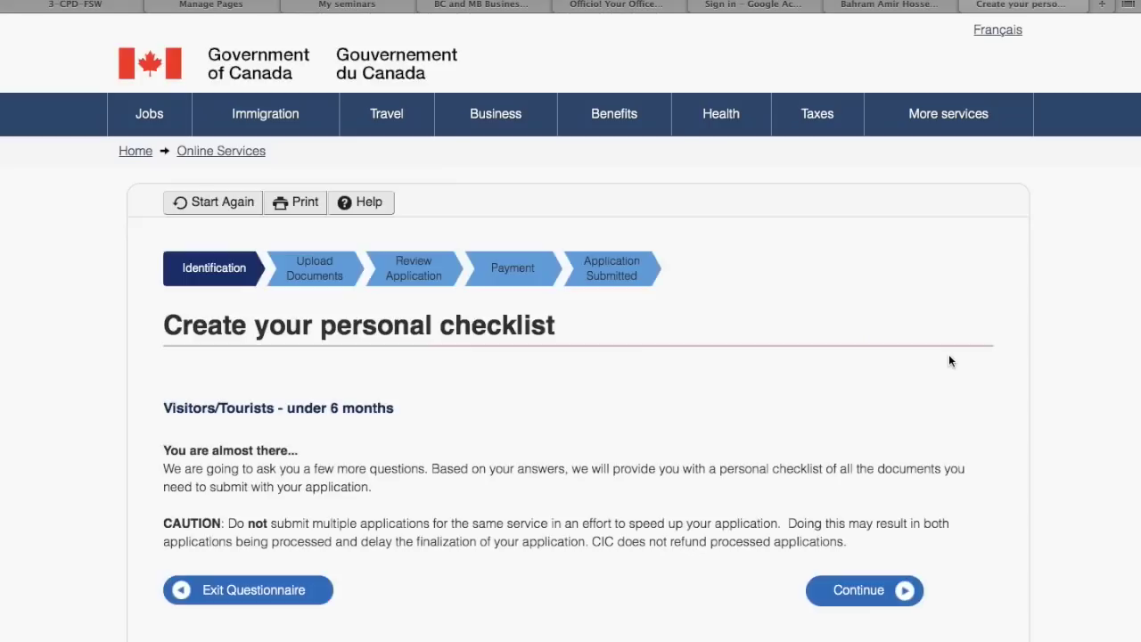
# Read the CAUTION note about multiple applications and continue to the checklist questions
pyautogui.scroll(-5, 949, 354)
pyautogui.scroll(3, 949, 355)
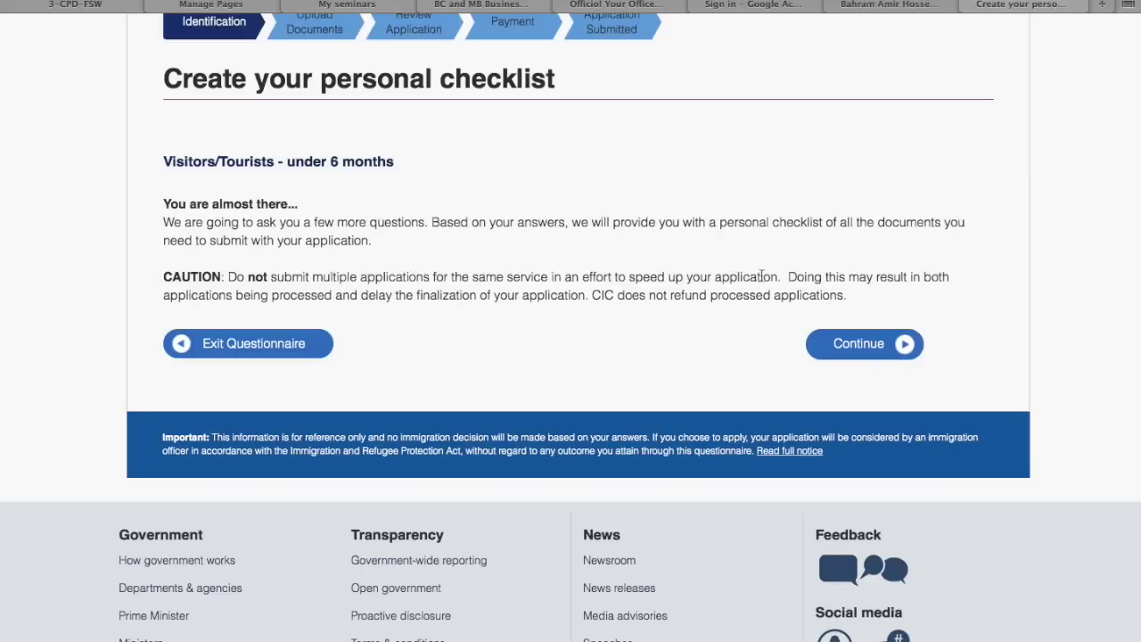
pyautogui.moveTo(778, 280); pyautogui.dragTo(155, 276)
pyautogui.click(272, 288)
pyautogui.click(840, 347)
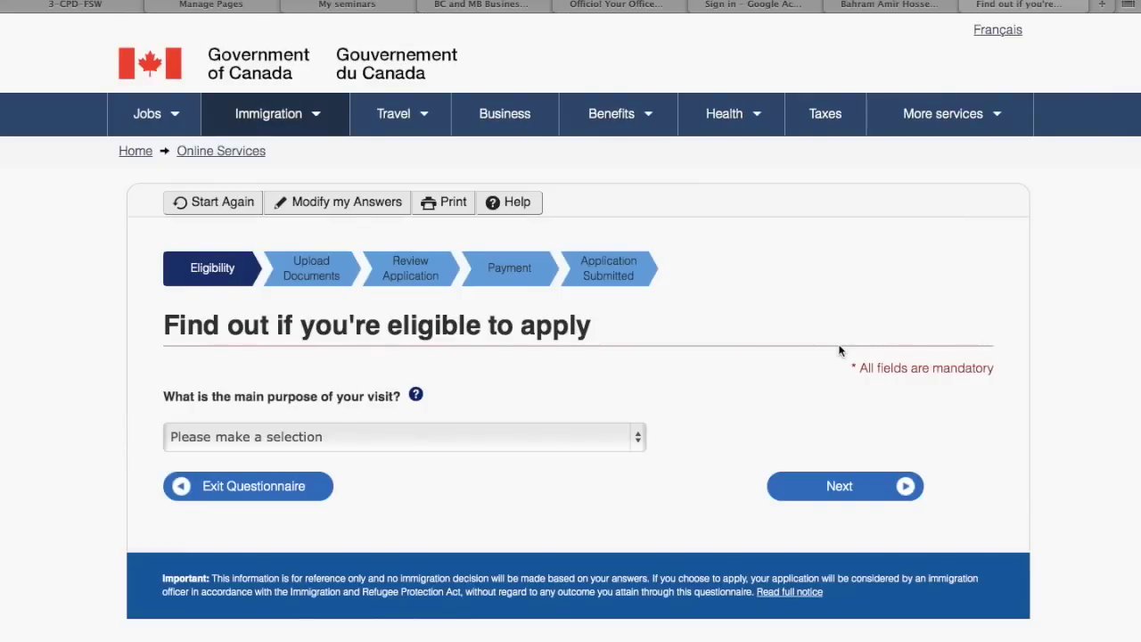
# Read the provincial nominee interview help for the visit purpose question, then reopen its choices
pyautogui.scroll(-3, 701, 371)
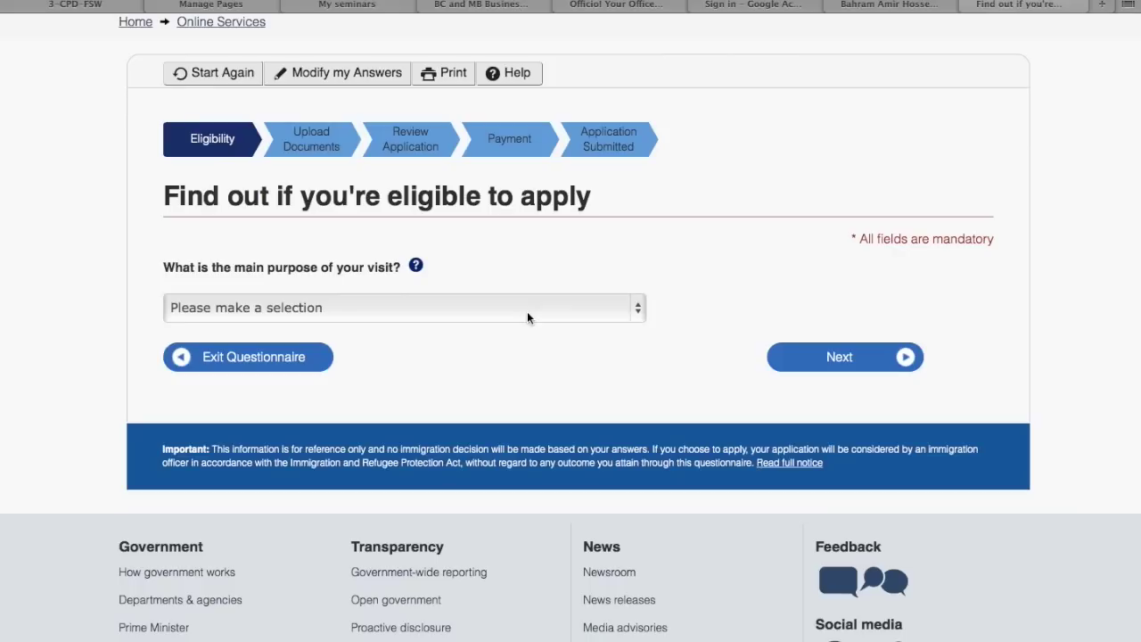
pyautogui.click(499, 308)
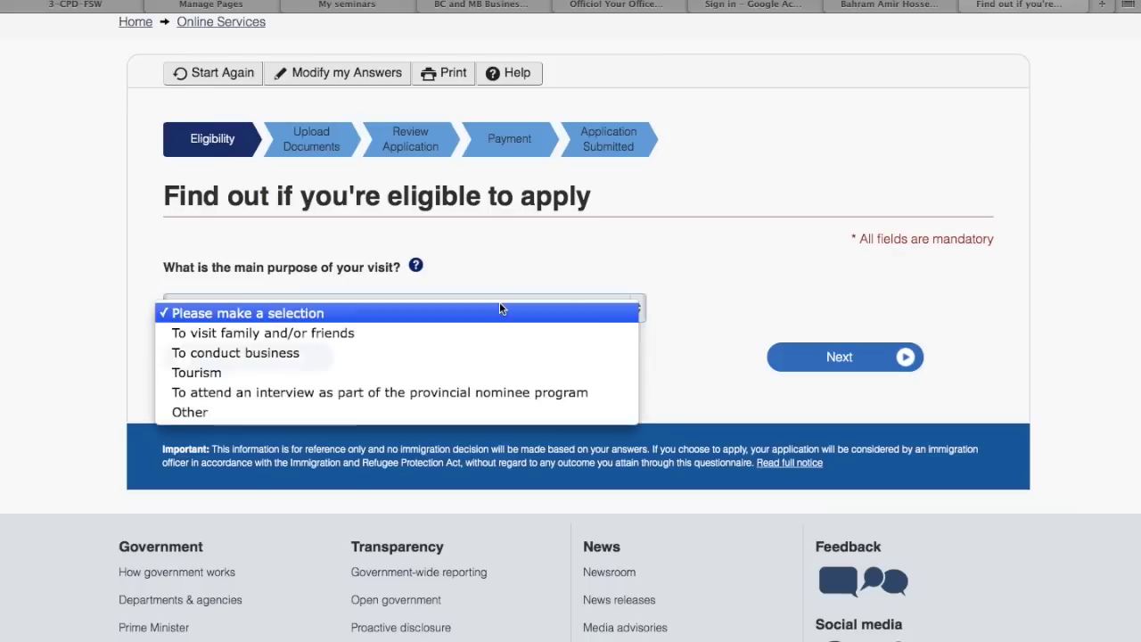
pyautogui.click(416, 267)
pyautogui.click(417, 268)
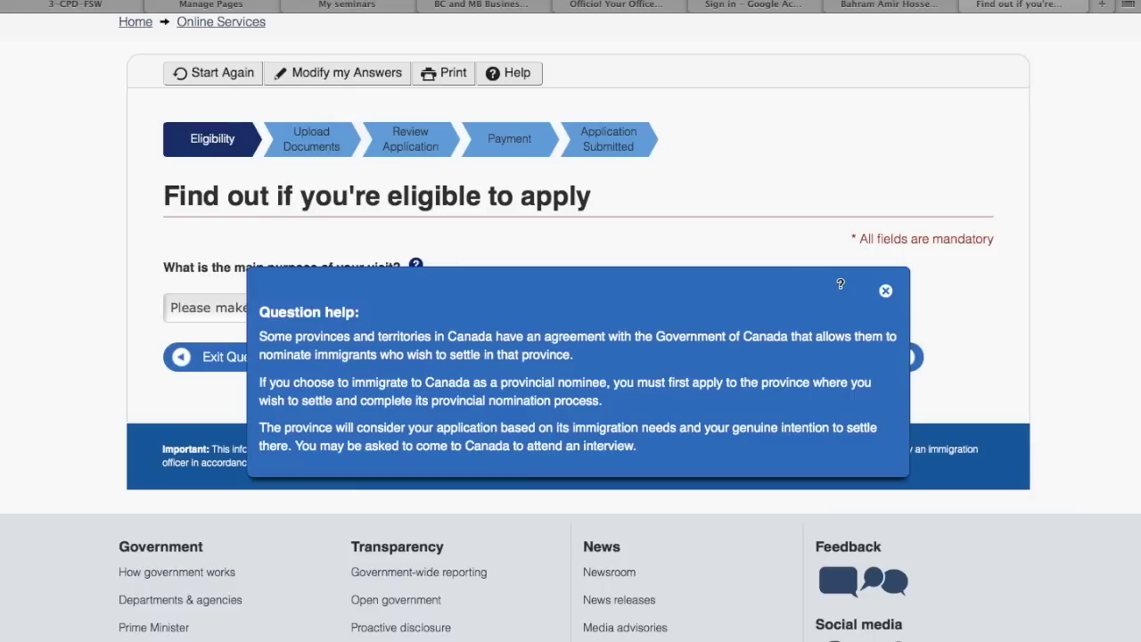
pyautogui.click(886, 293)
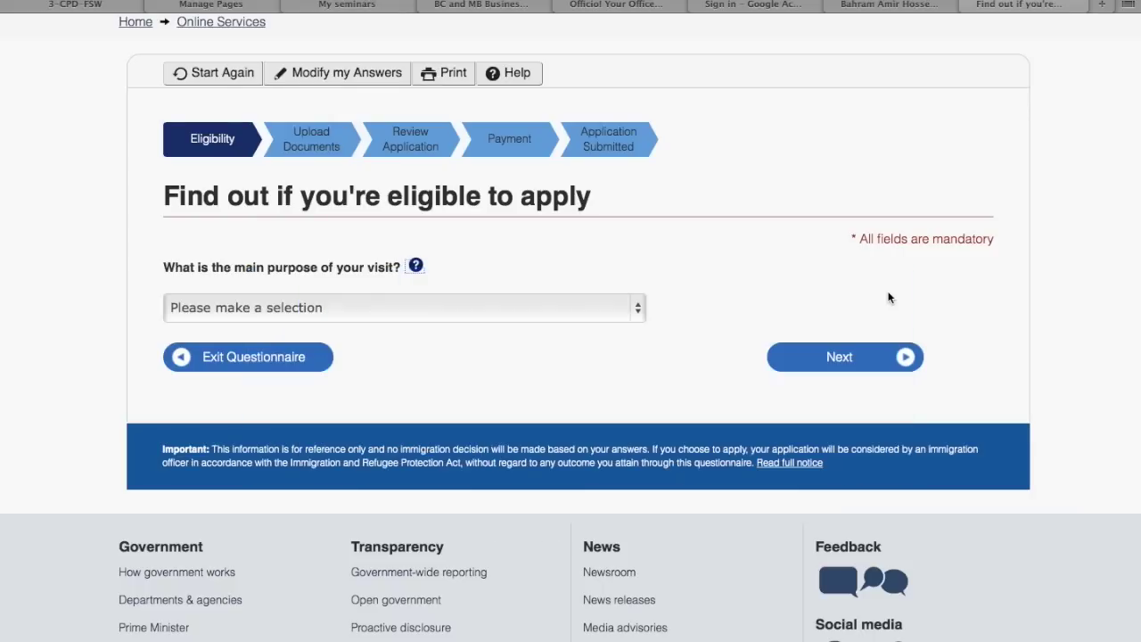
pyautogui.click(583, 311)
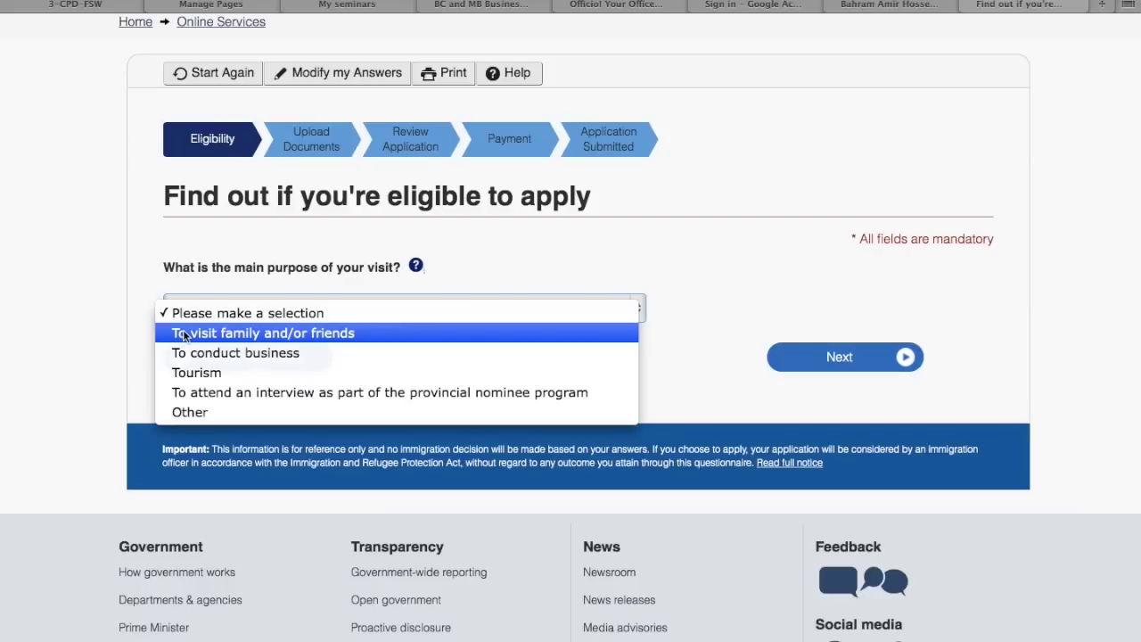
# Choose 'To visit family and/or friends' as the main purpose of the visit
pyautogui.click(184, 335)
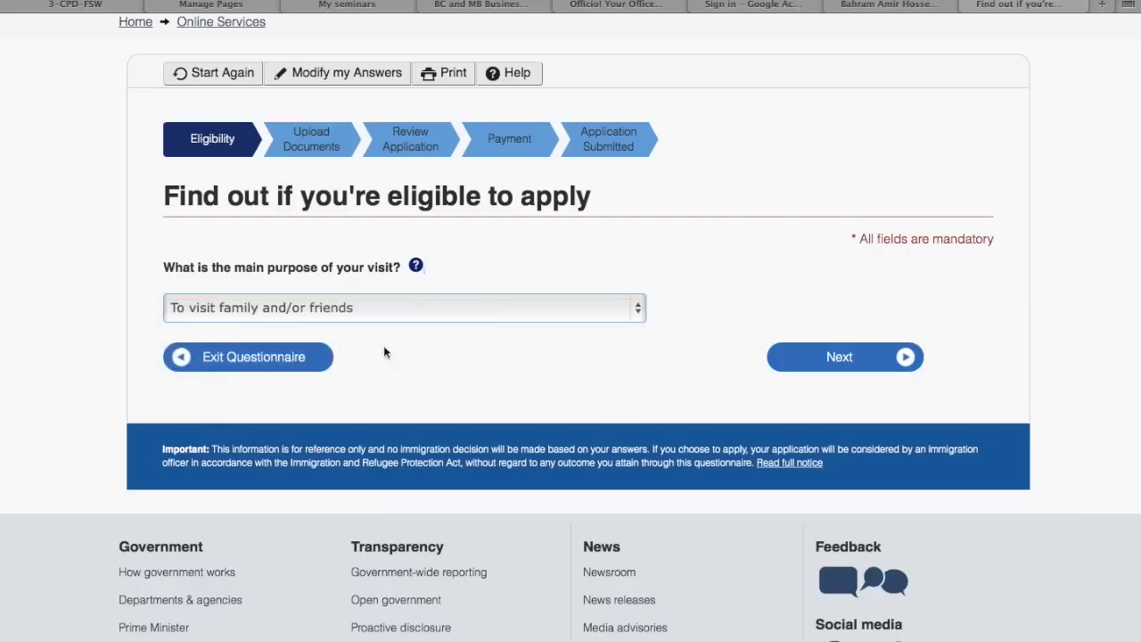
# Answer Yes to having proof of relationship with the inviting person and continue
pyautogui.click(882, 365)
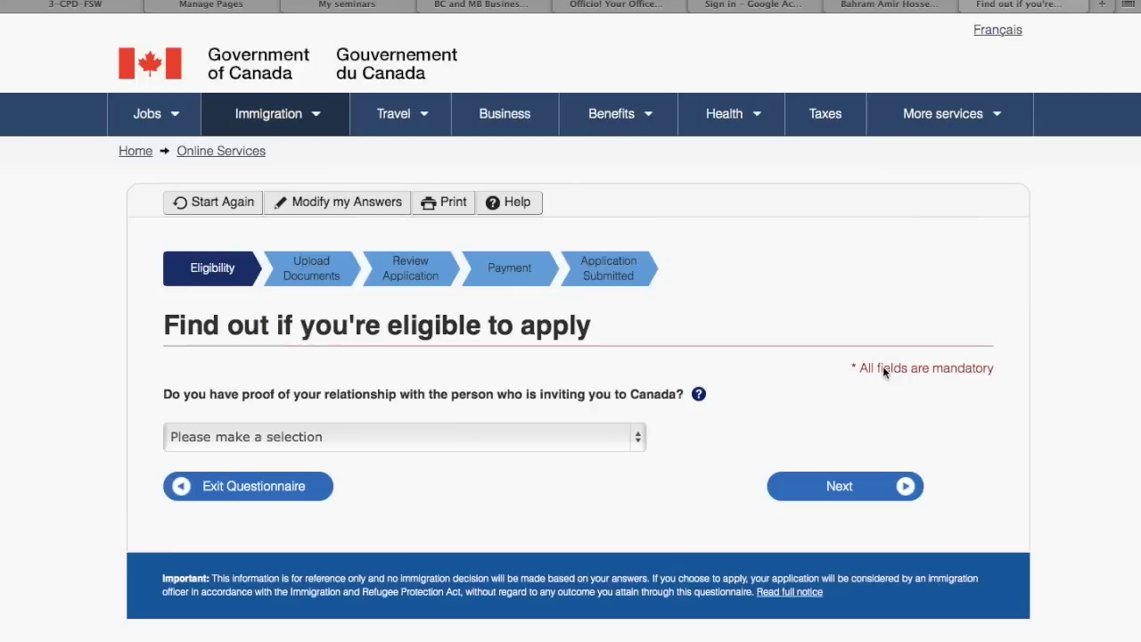
pyautogui.scroll(-3, 715, 348)
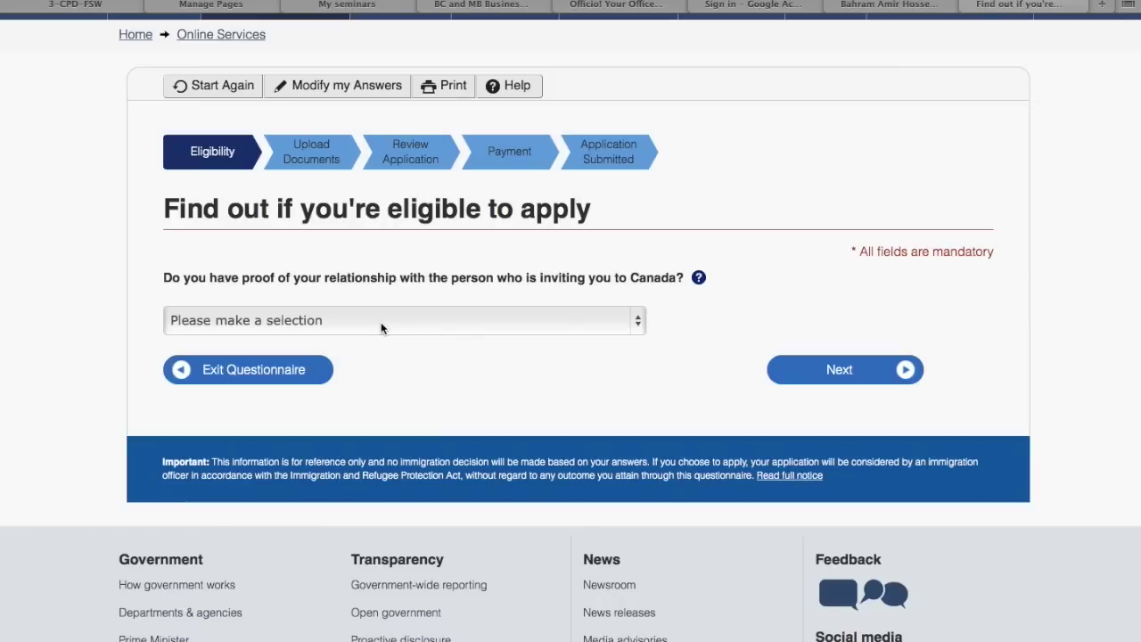
pyautogui.click(380, 327)
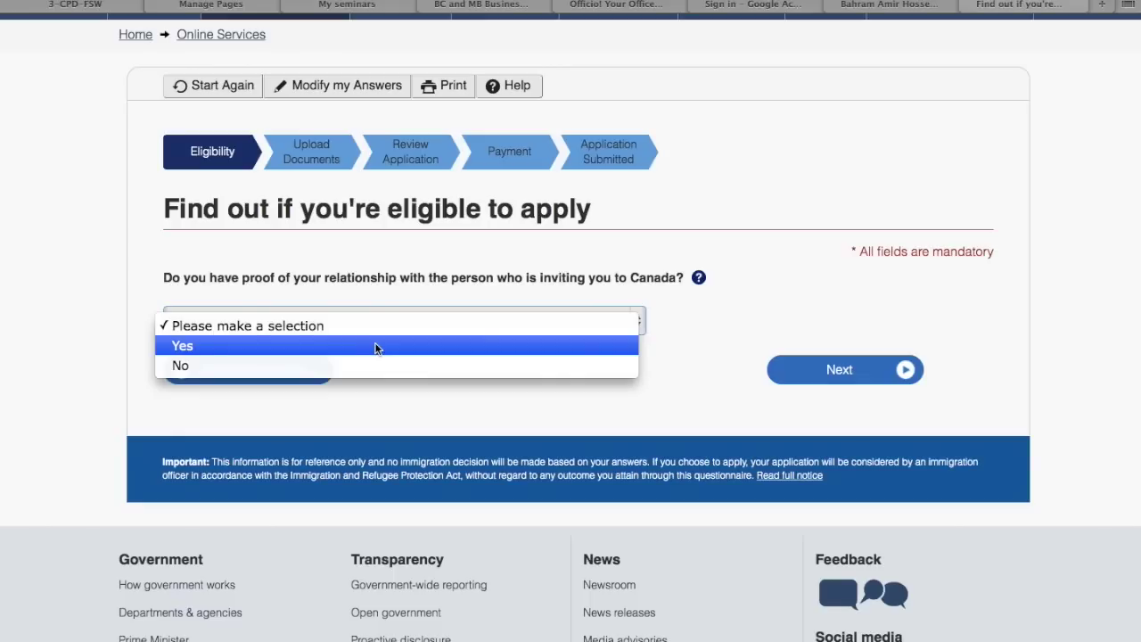
pyautogui.click(375, 345)
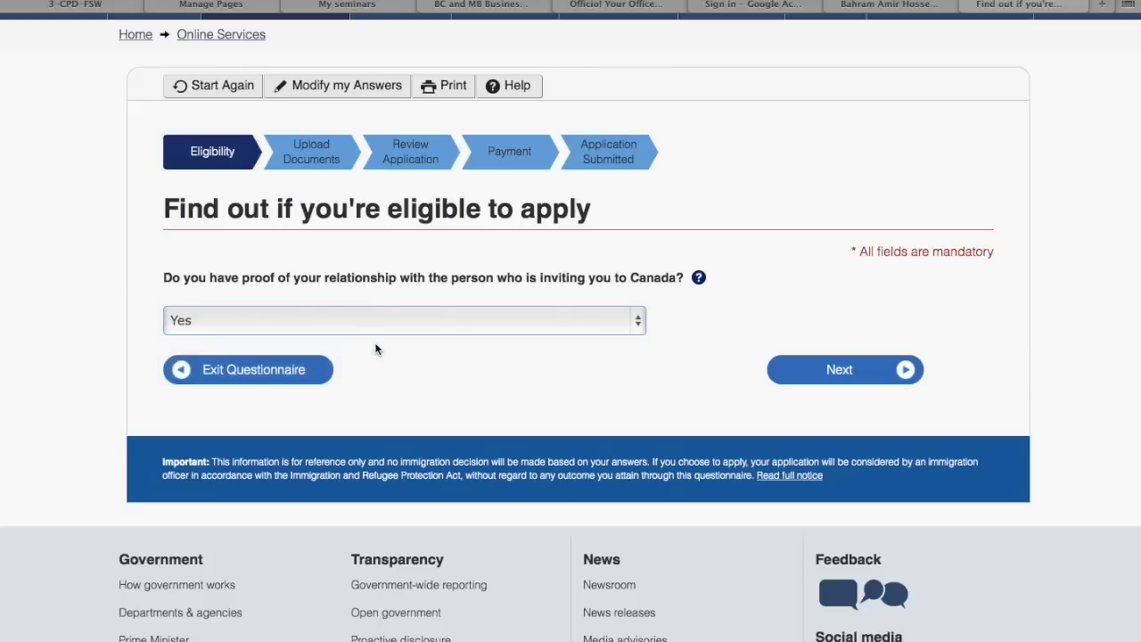
pyautogui.click(841, 371)
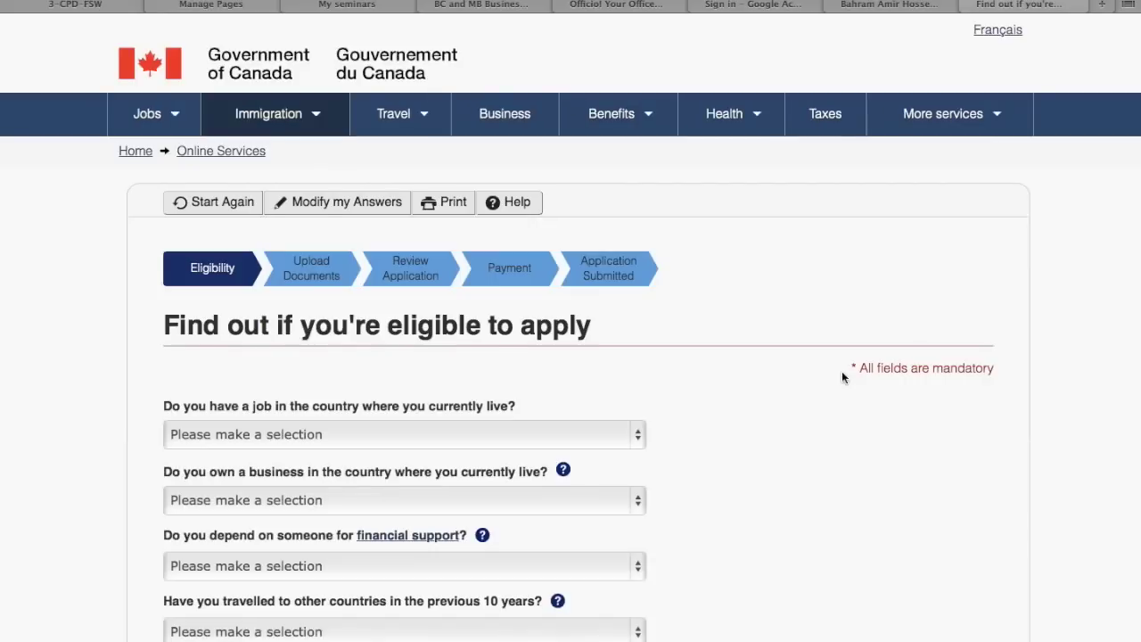
# Answer Yes to job, Yes to business ownership, No to financial support, Yes to 10-year travel
pyautogui.scroll(-5, 842, 370)
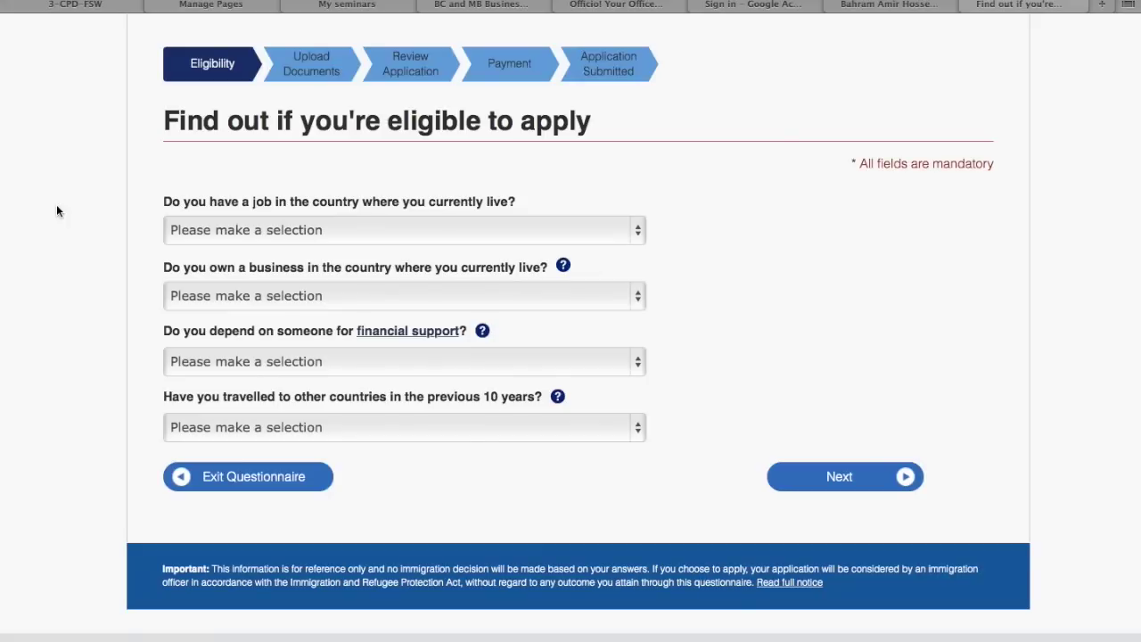
pyautogui.click(246, 233)
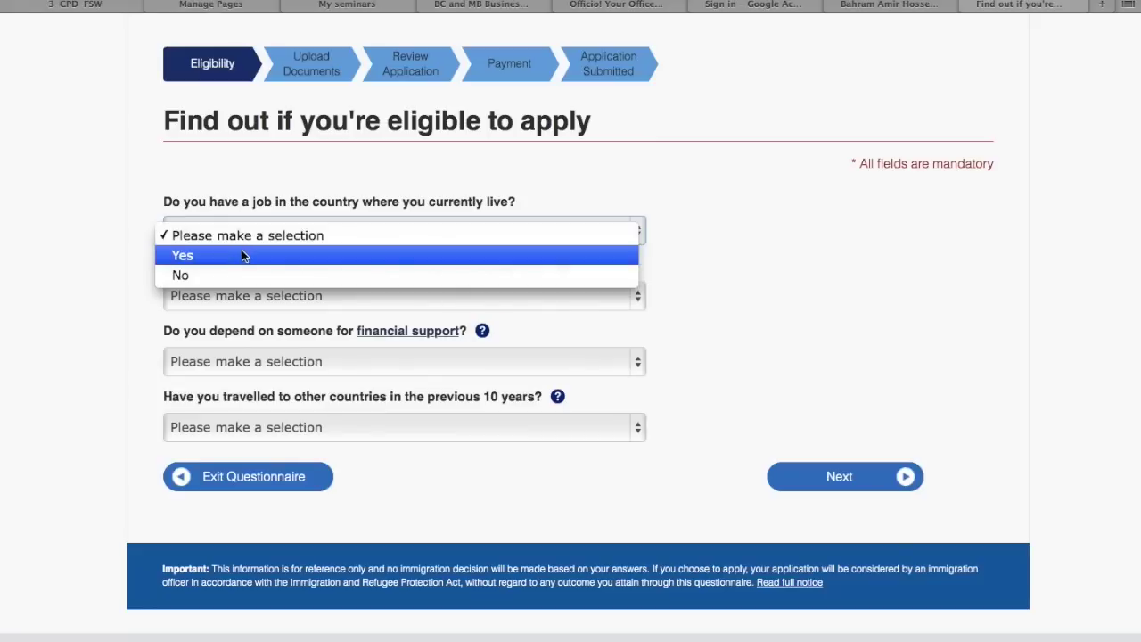
pyautogui.click(243, 256)
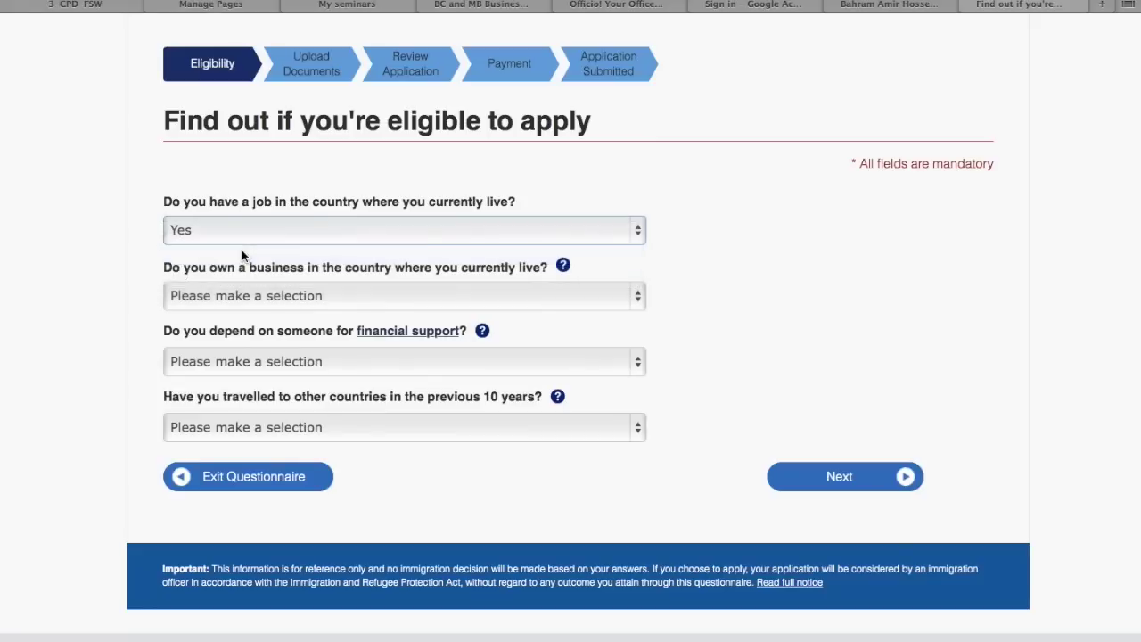
pyautogui.click(226, 296)
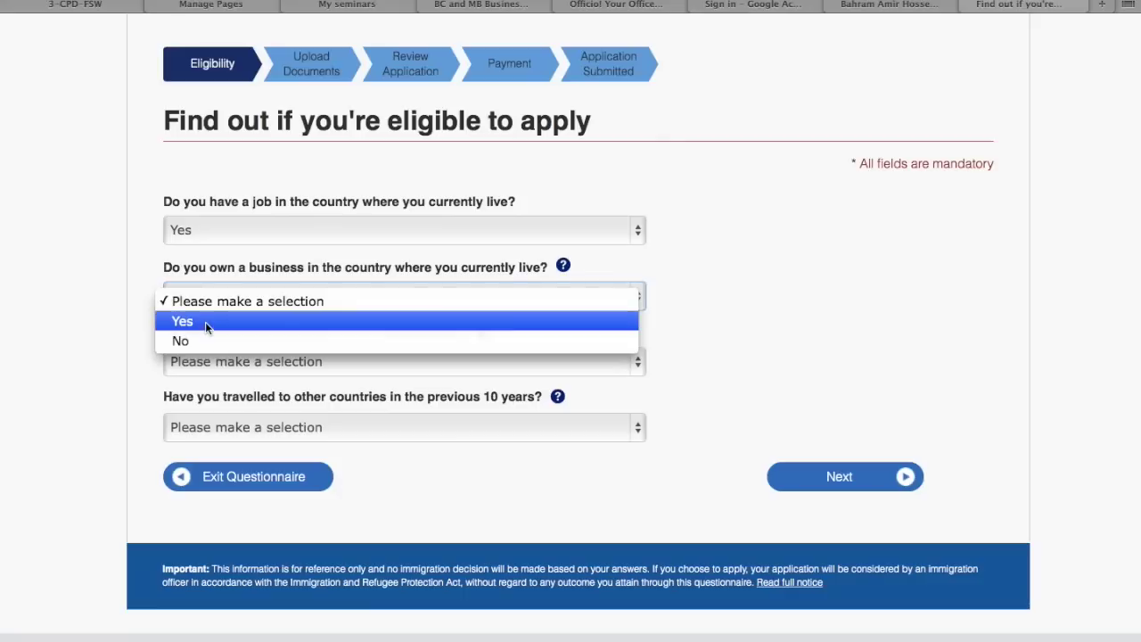
pyautogui.click(206, 322)
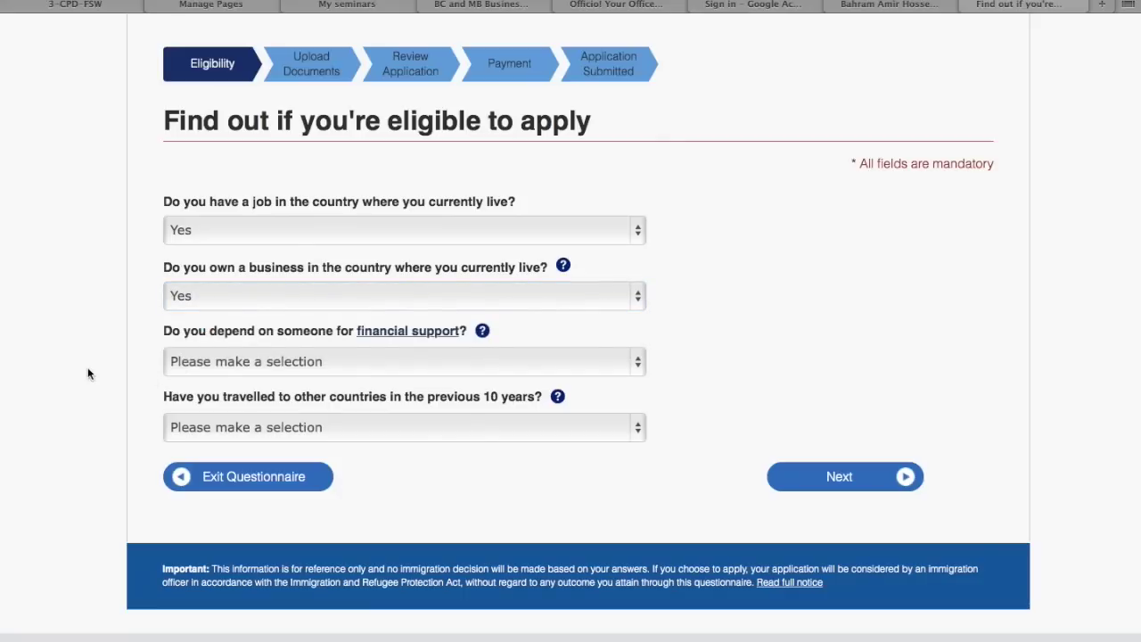
pyautogui.click(188, 361)
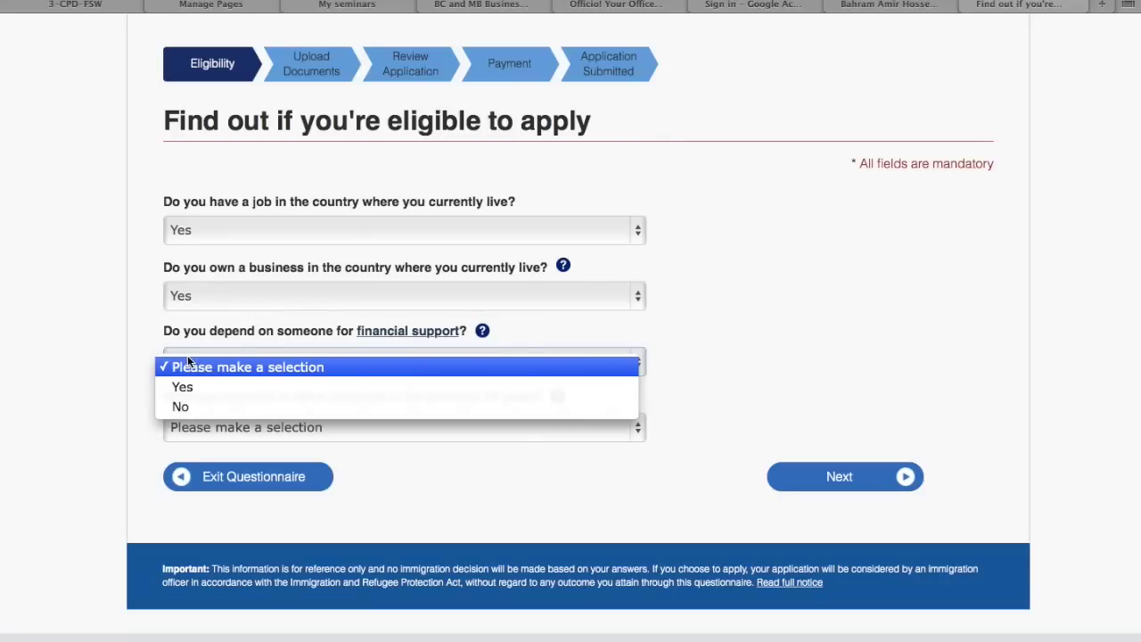
pyautogui.click(181, 407)
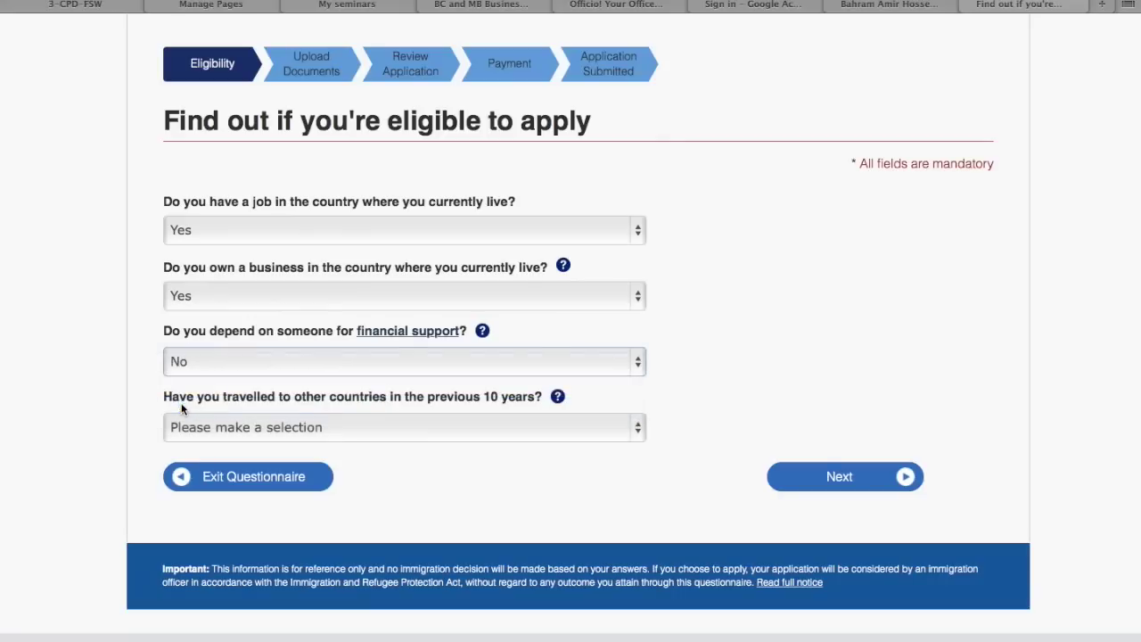
pyautogui.scroll(-1, 146, 385)
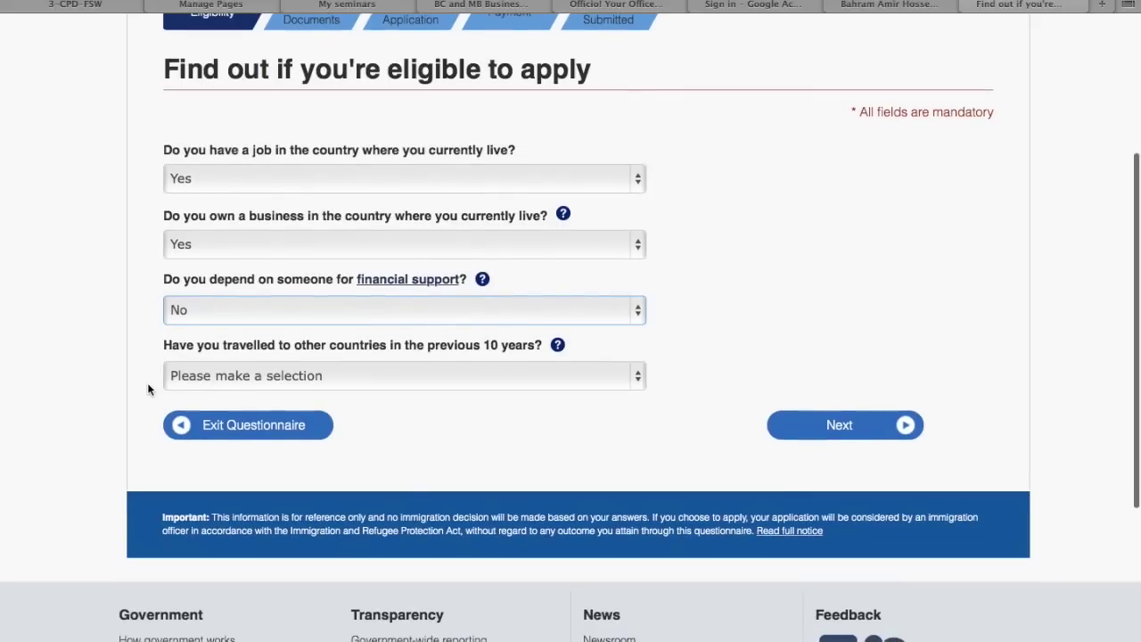
pyautogui.click(205, 385)
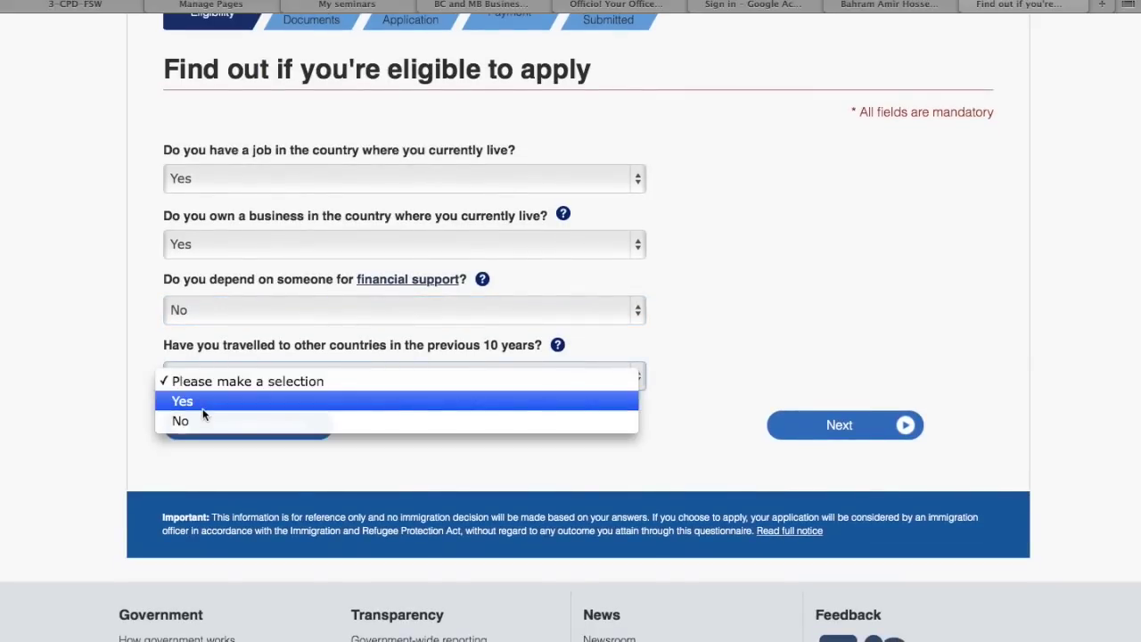
pyautogui.click(204, 403)
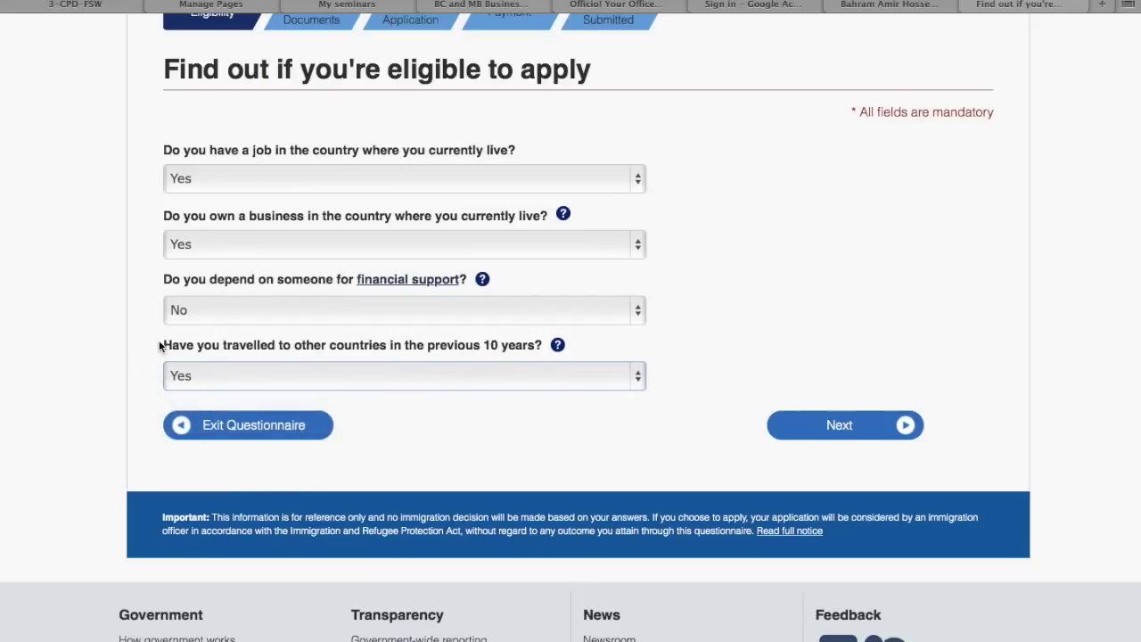
# Submit the ties answers to load the accompanying-family-member question
pyautogui.click(816, 421)
pyautogui.scroll(-2, 675, 344)
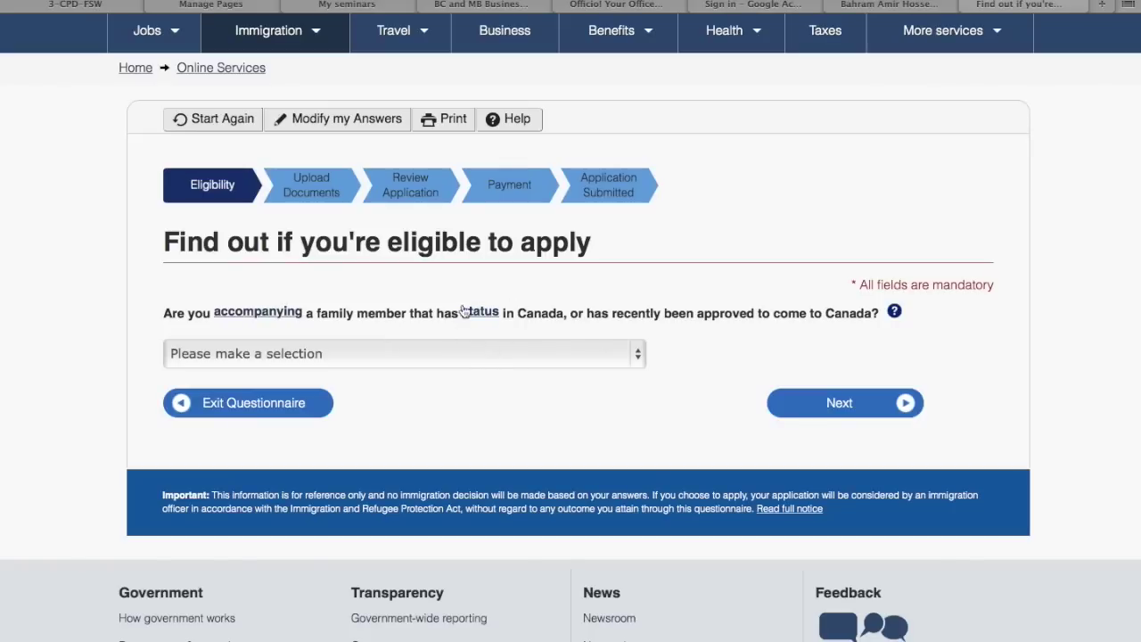
# Check the definition of status, answer No to accompanying a family member, and continue
pyautogui.click(477, 313)
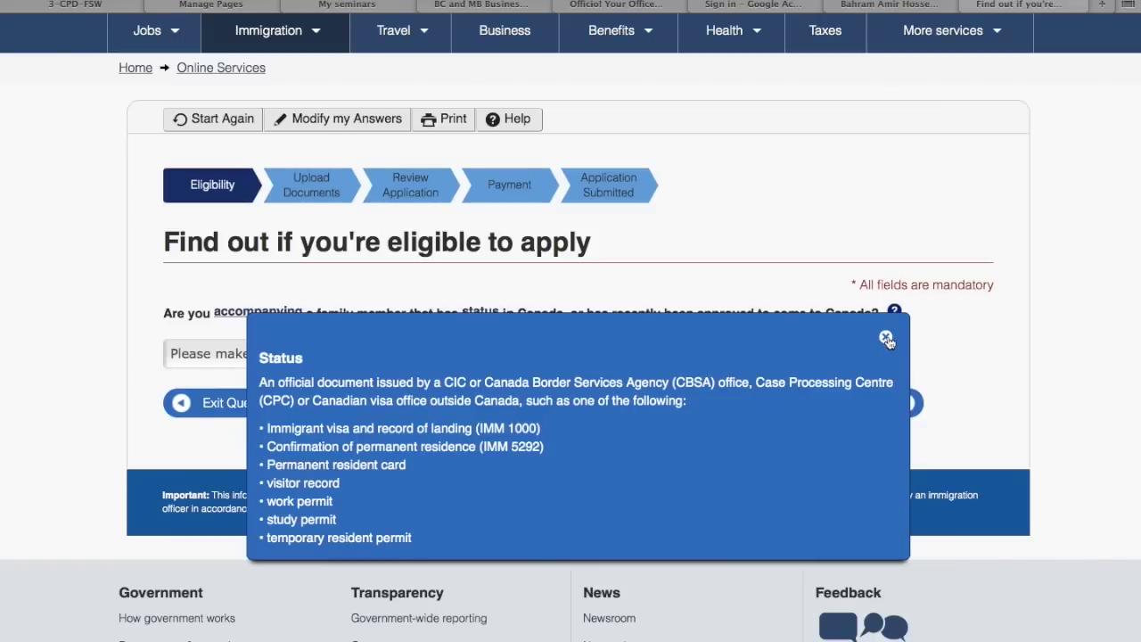
pyautogui.click(886, 338)
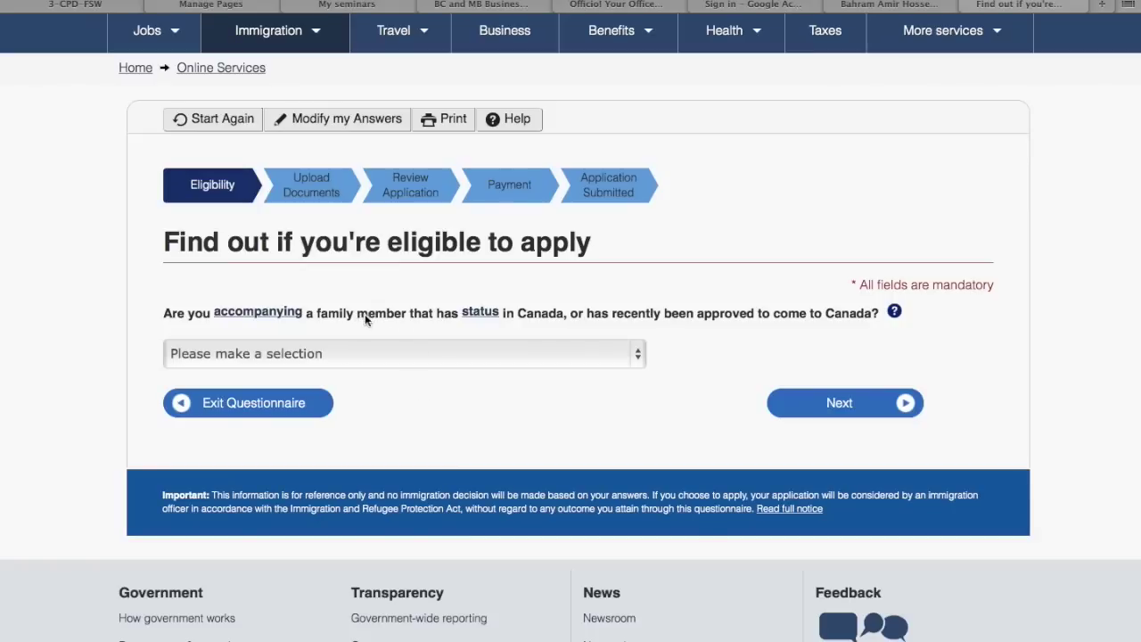
pyautogui.click(437, 361)
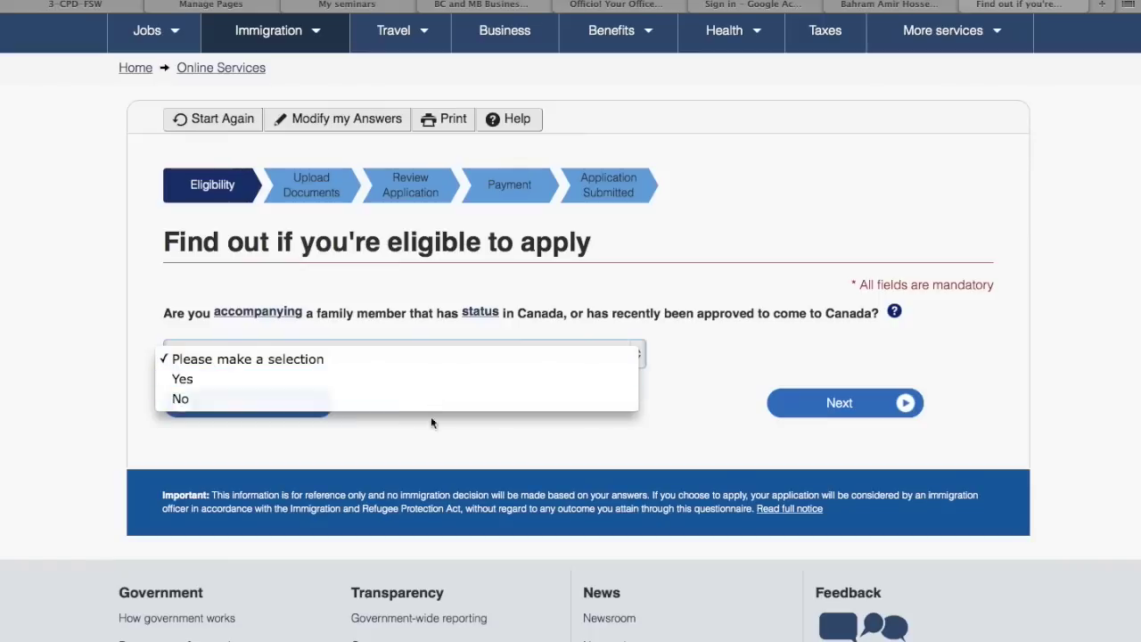
pyautogui.click(442, 392)
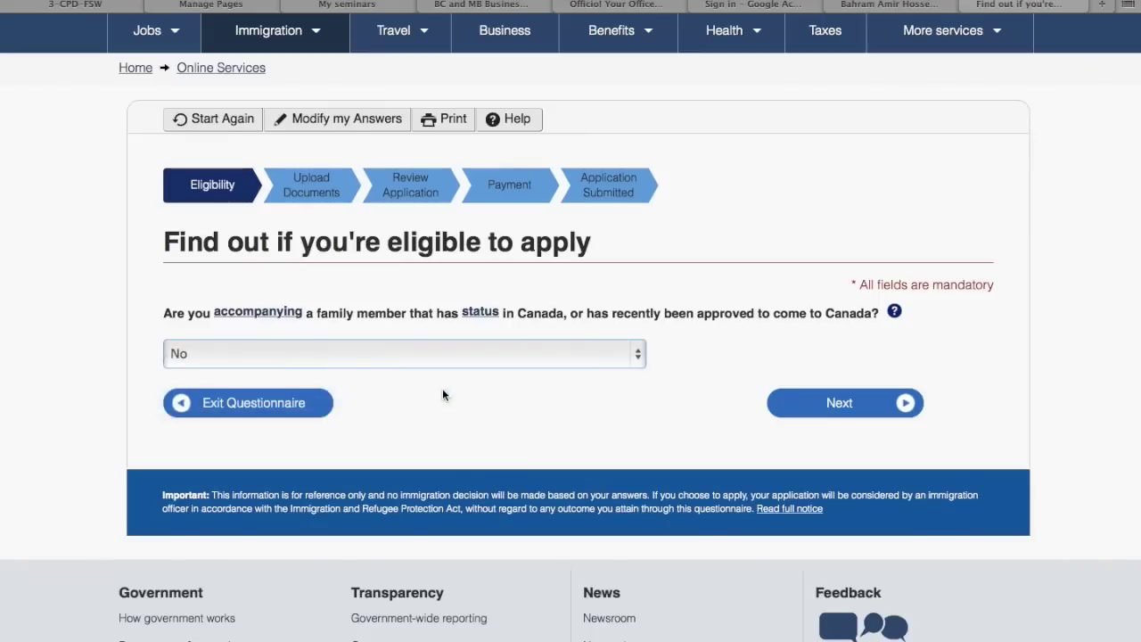
pyautogui.click(829, 403)
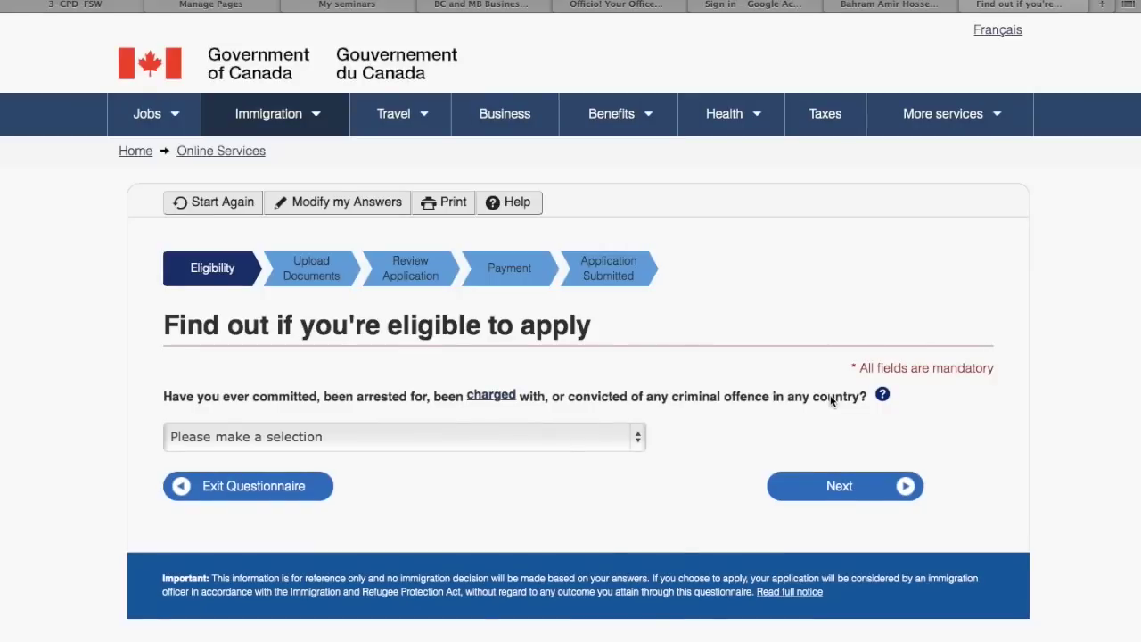
# Answer No to ever committing or being charged with a criminal offence
pyautogui.scroll(-3, 449, 435)
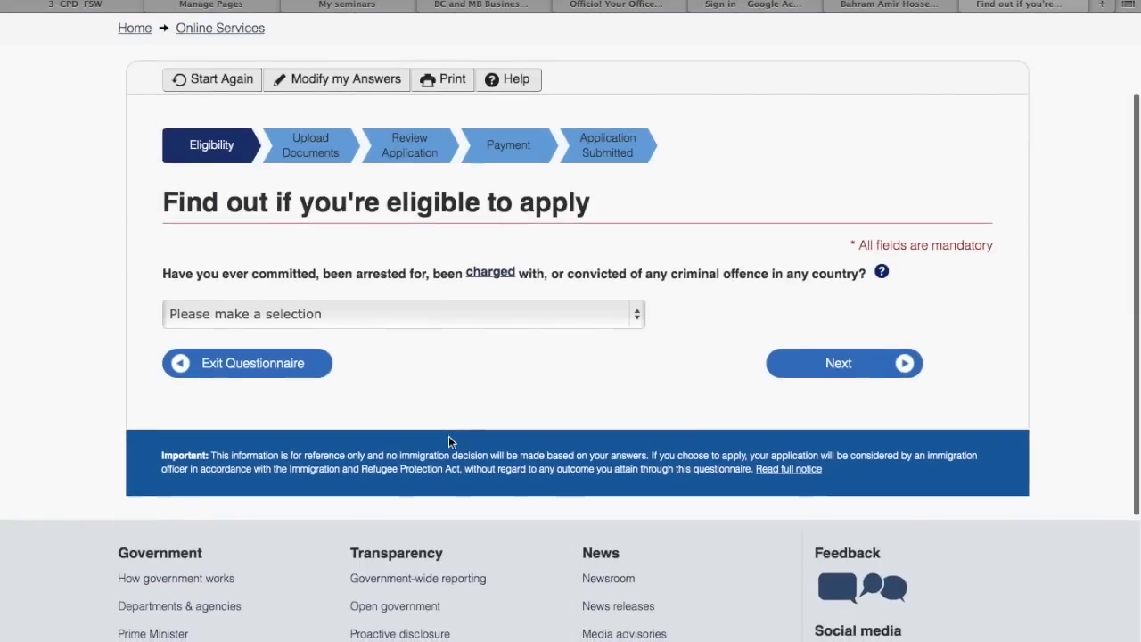
pyautogui.click(613, 331)
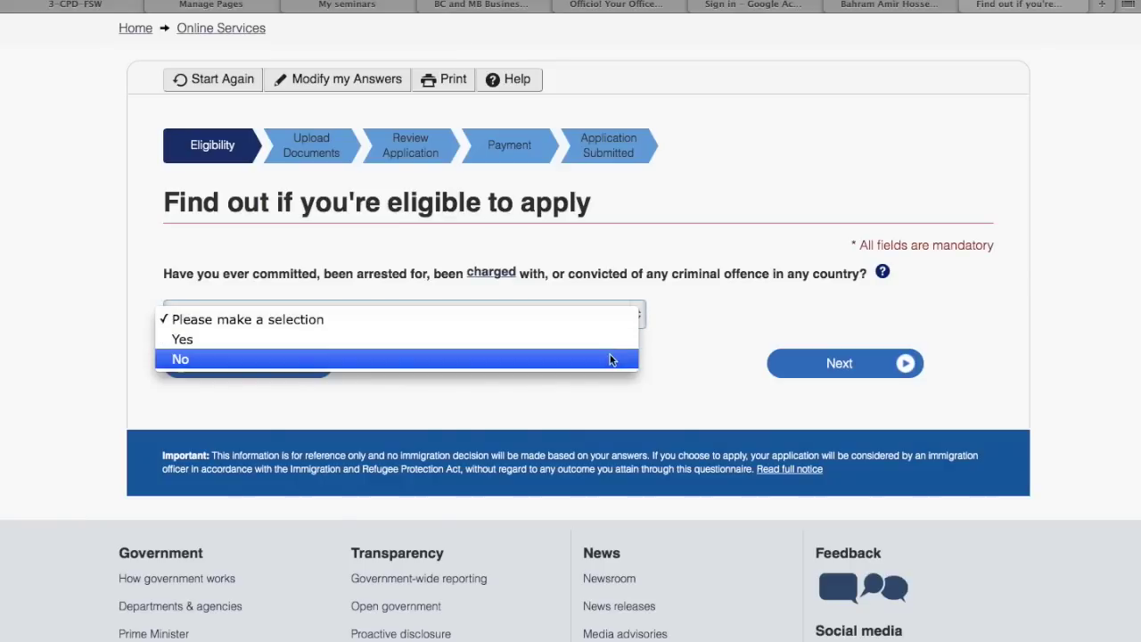
pyautogui.click(611, 359)
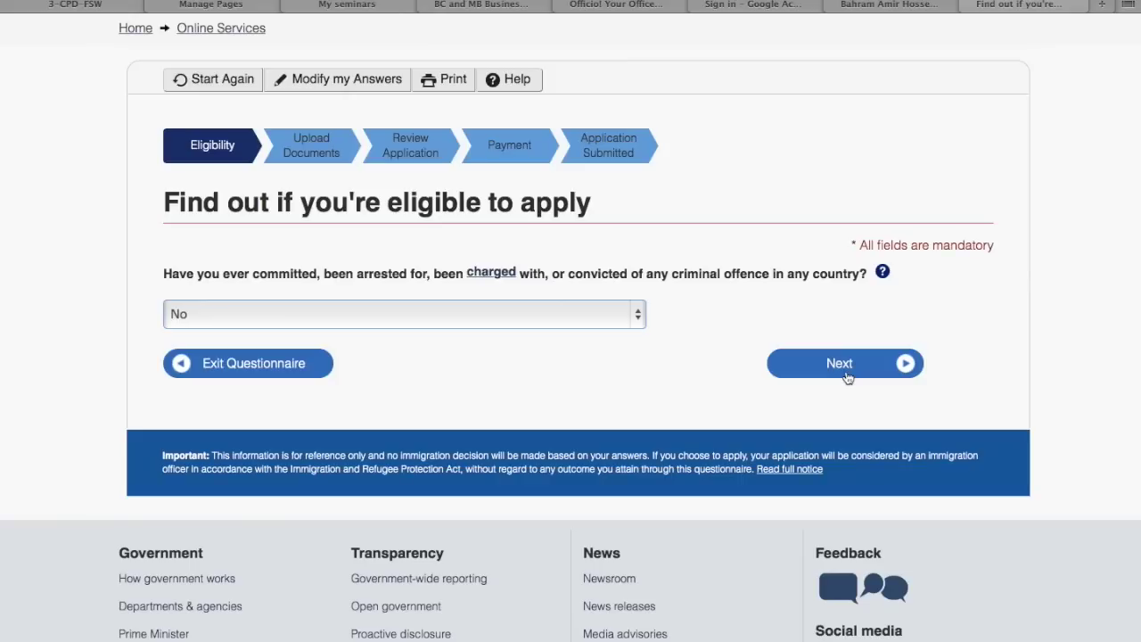
pyautogui.click(845, 376)
# Answer No to a recent medical exam and reach the family-member application question
pyautogui.scroll(-3, 831, 375)
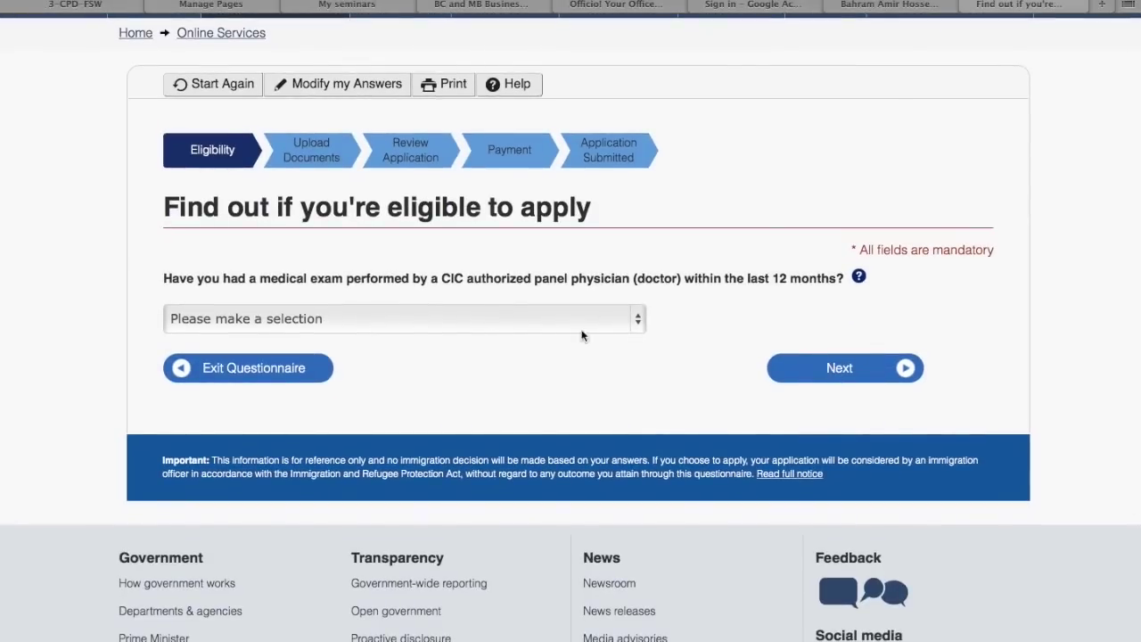
pyautogui.click(579, 319)
pyautogui.click(566, 364)
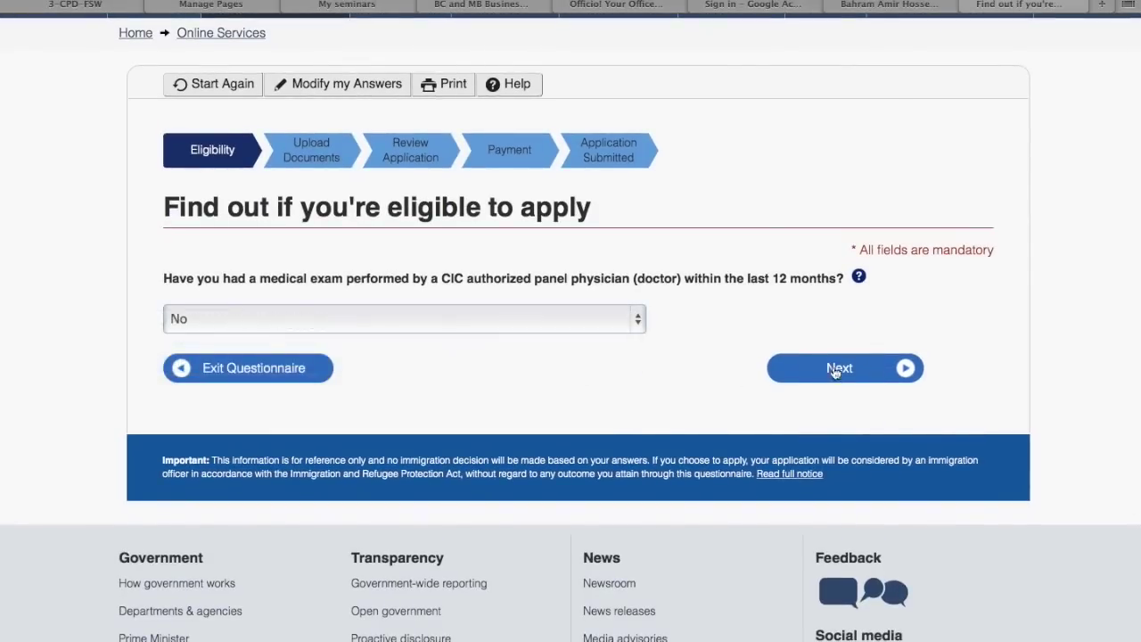
pyautogui.click(855, 366)
pyautogui.scroll(-2, 856, 365)
pyautogui.scroll(-3, 855, 366)
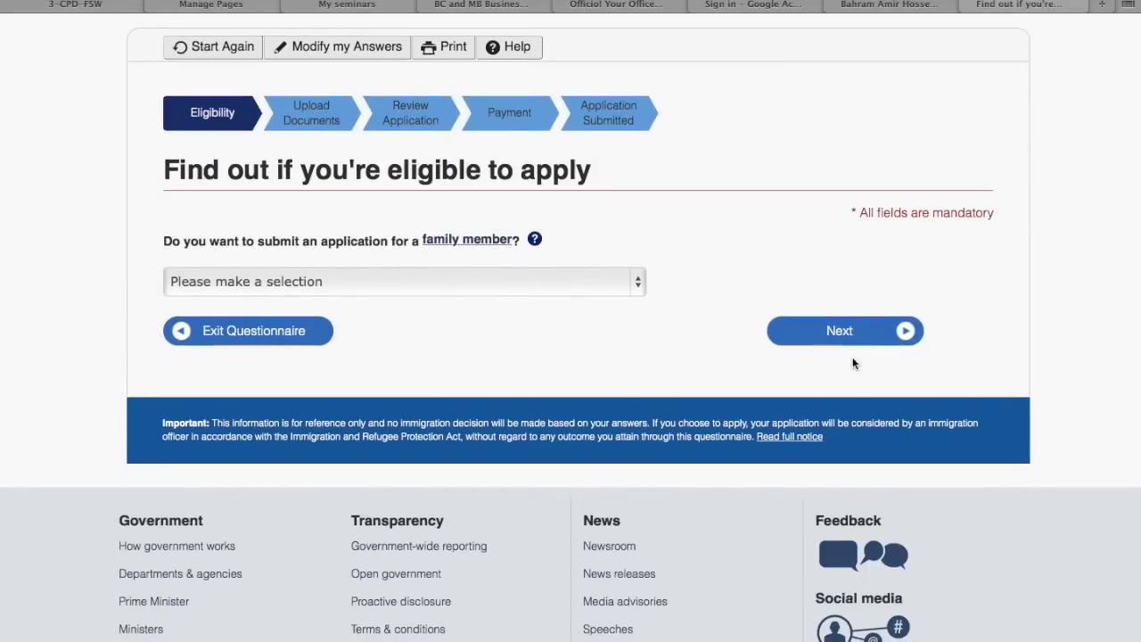
pyautogui.click(536, 279)
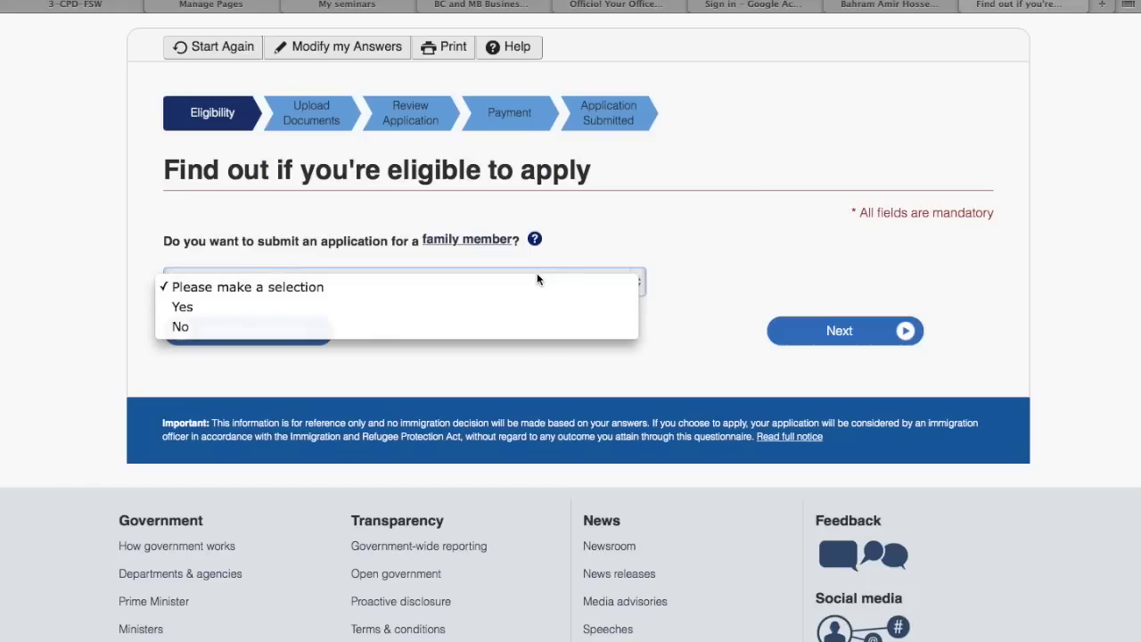
# Answer Yes to also applying for a family member and continue
pyautogui.click(134, 243)
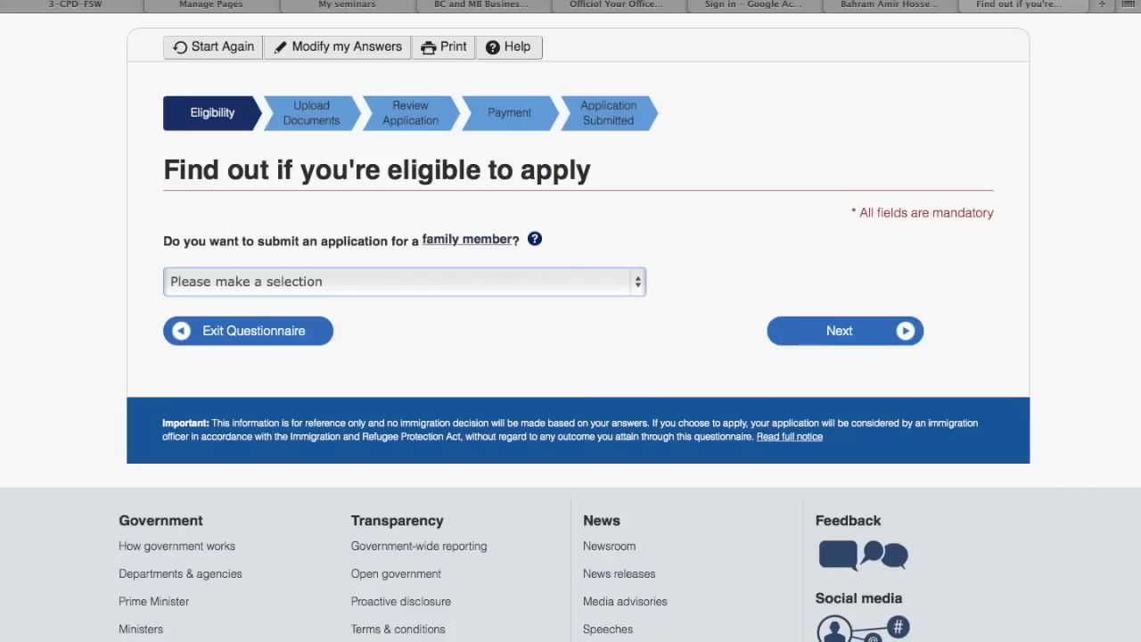
pyautogui.click(509, 282)
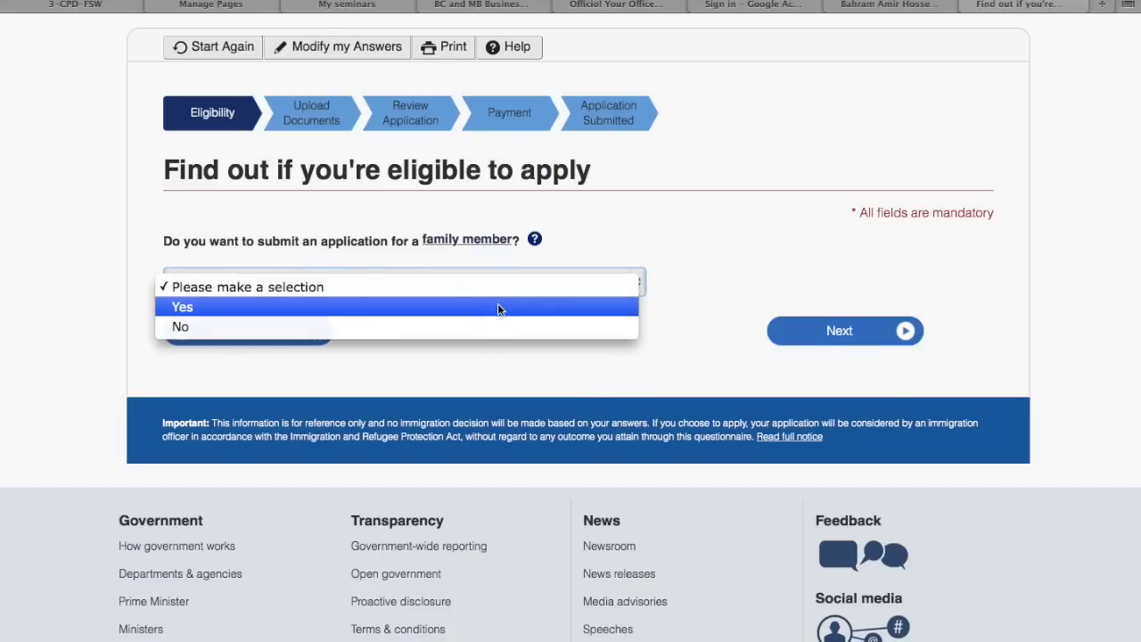
pyautogui.click(498, 307)
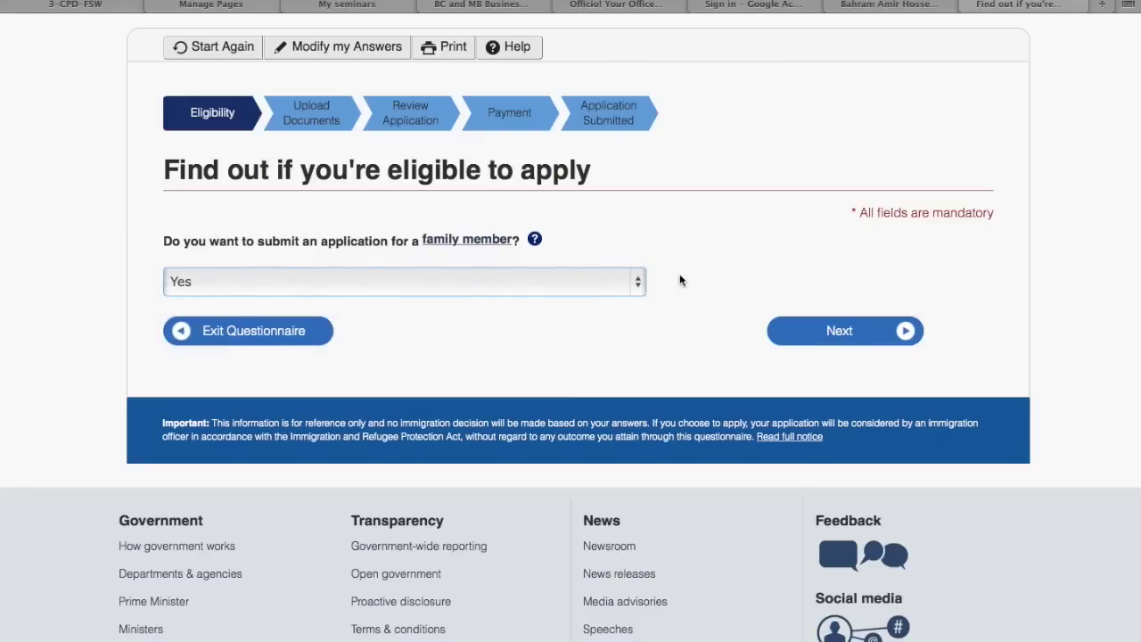
pyautogui.scroll(-5, 682, 280)
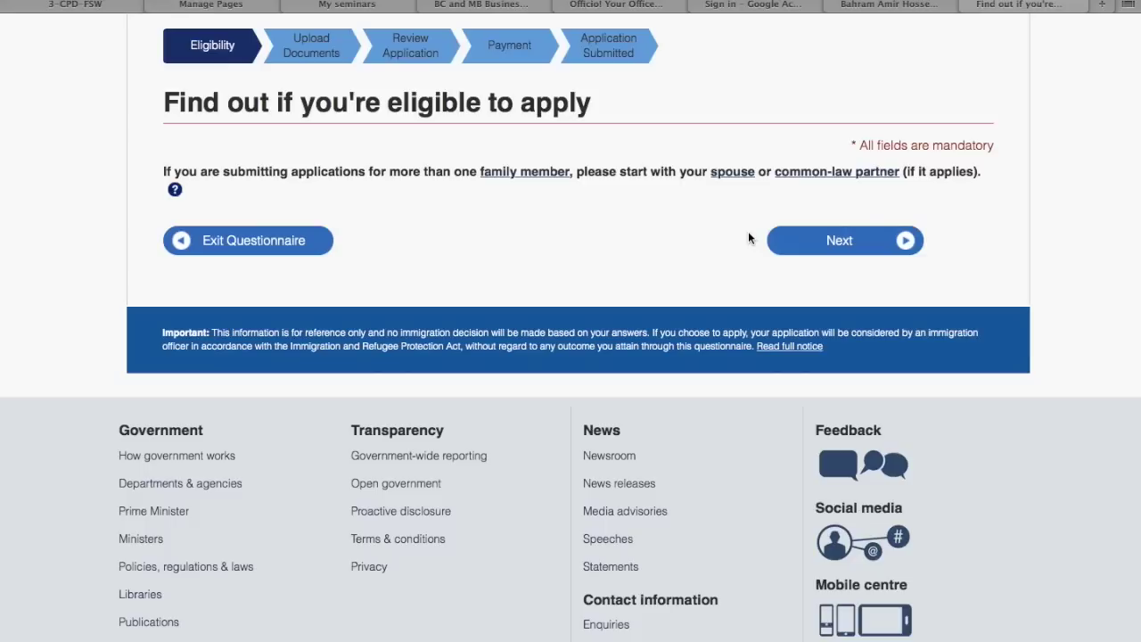
pyautogui.click(900, 245)
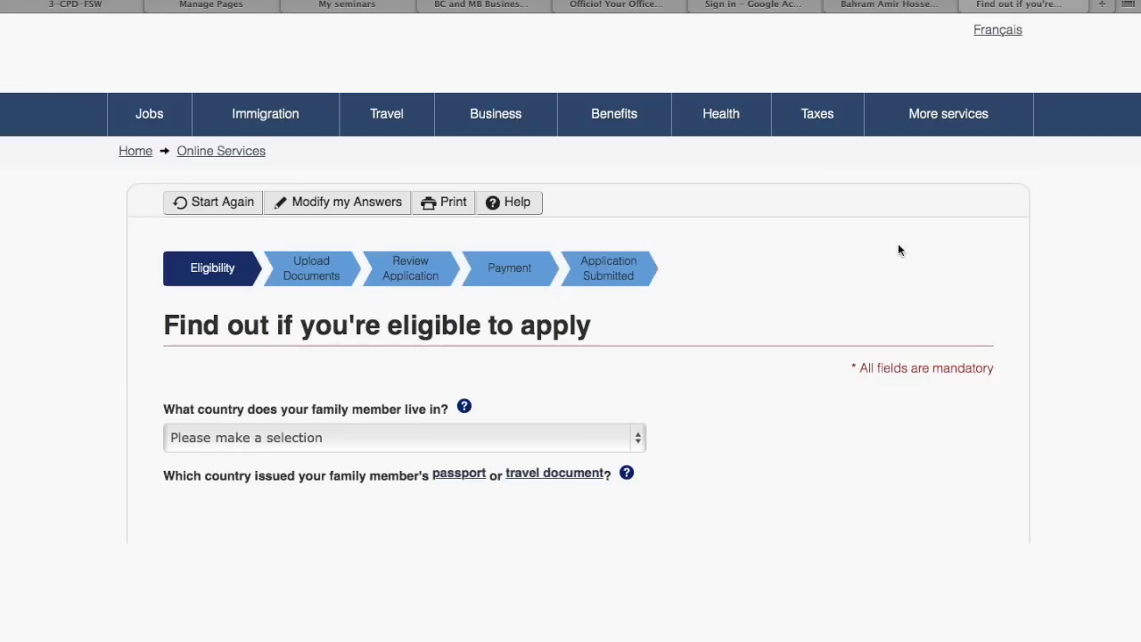
# Set the family member's country of residence and passport-issuing country to Ukraine
pyautogui.scroll(-3, 646, 331)
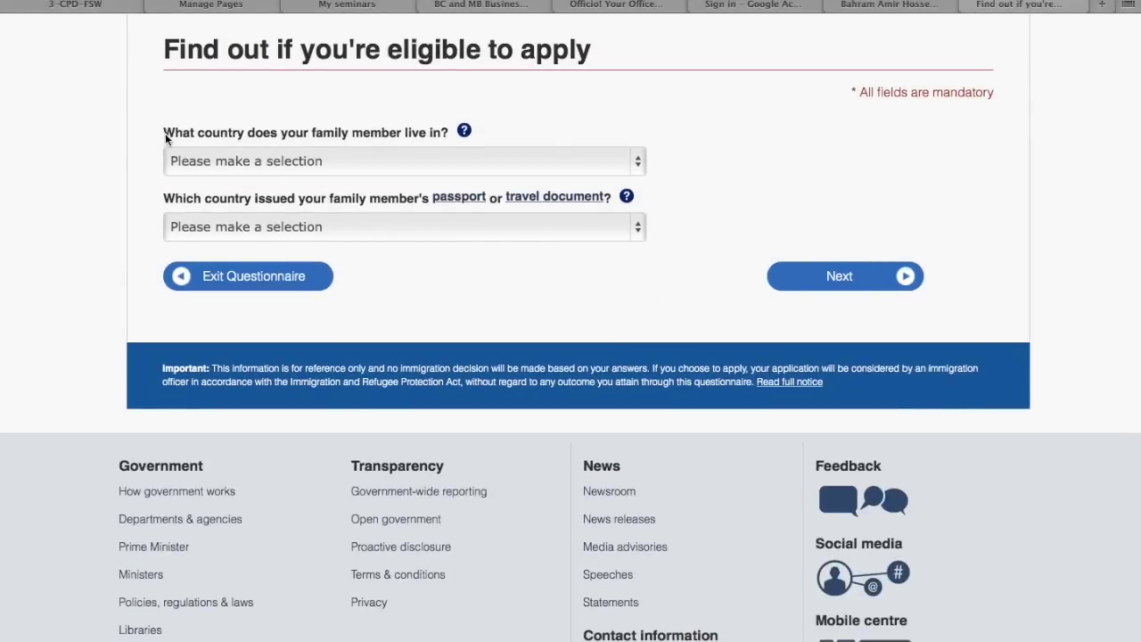
pyautogui.click(198, 160)
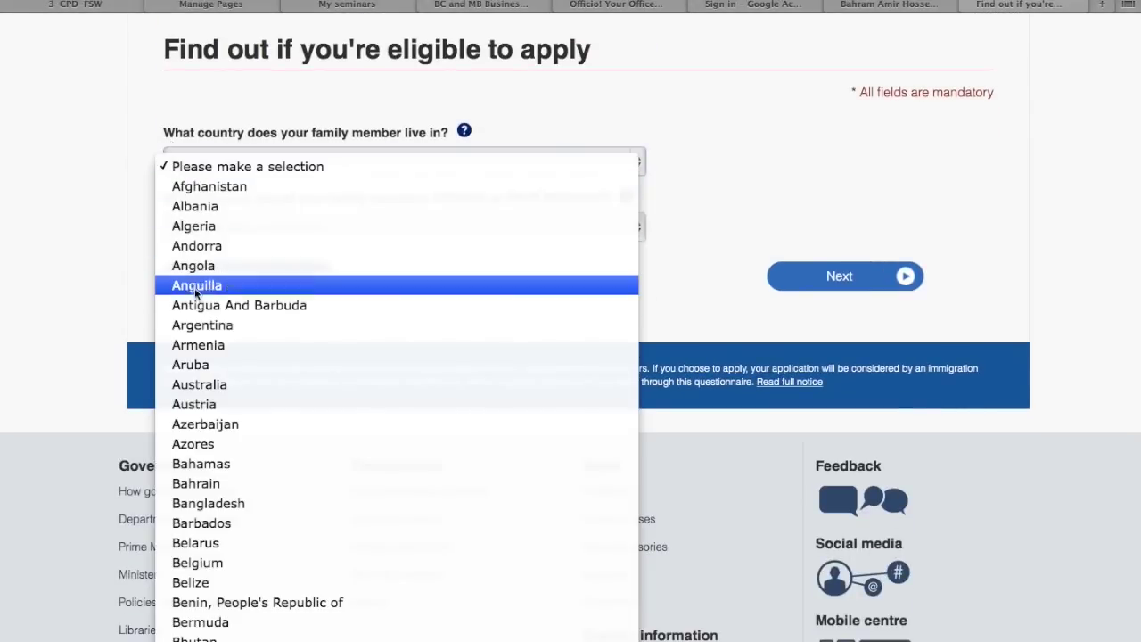
pyautogui.scroll(-15, 194, 305)
pyautogui.press('u')
pyautogui.press('Down')
pyautogui.press('Return')
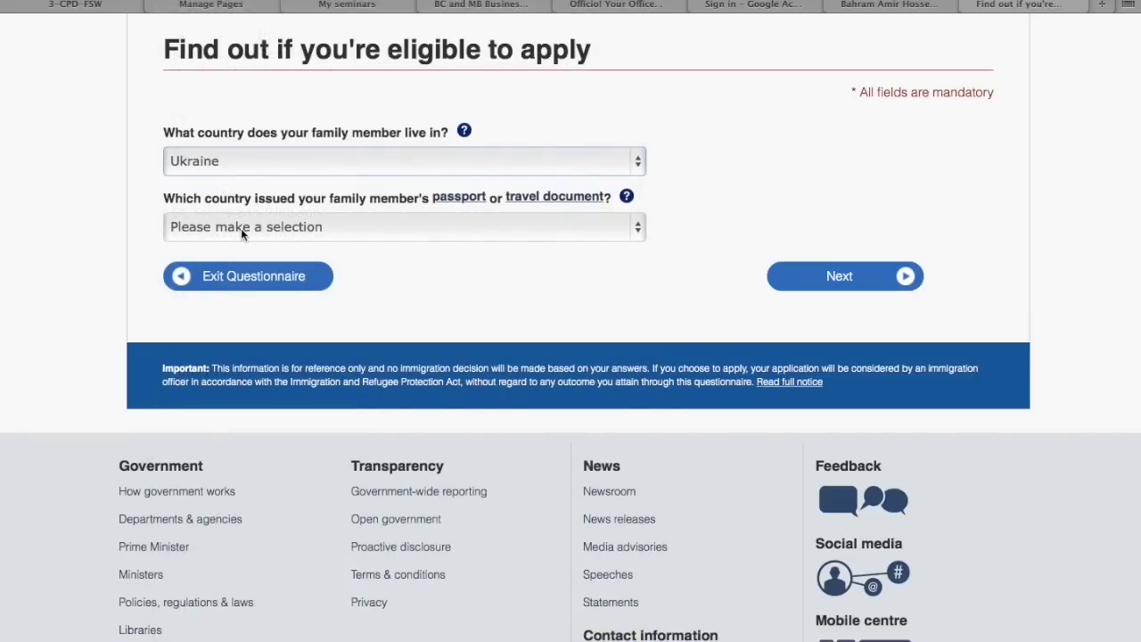
pyautogui.click(241, 228)
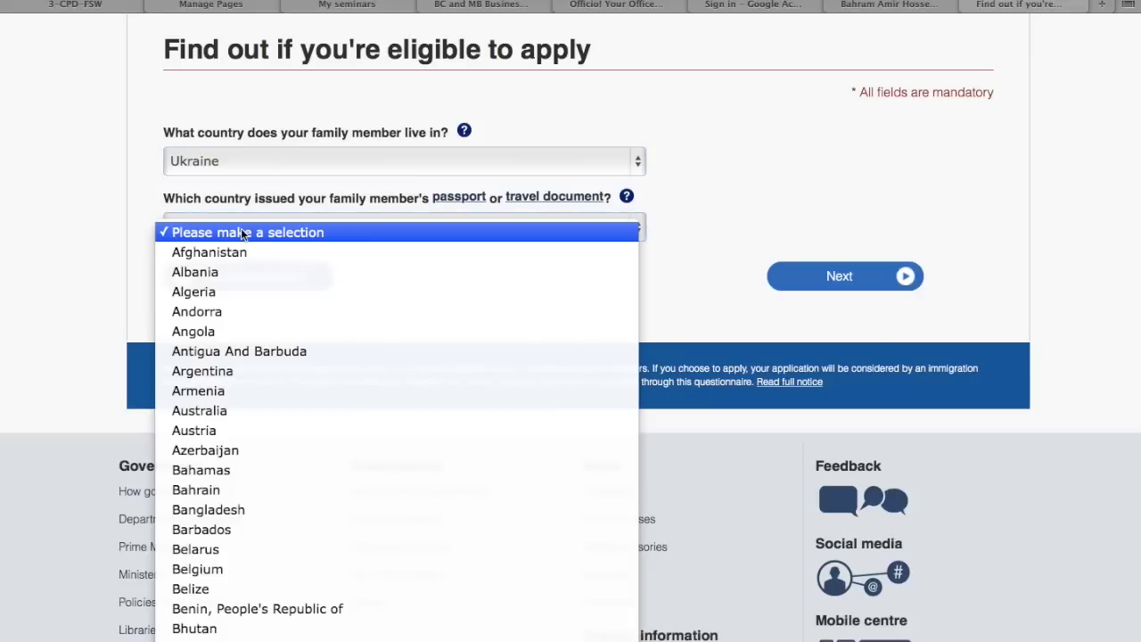
pyautogui.press('u')
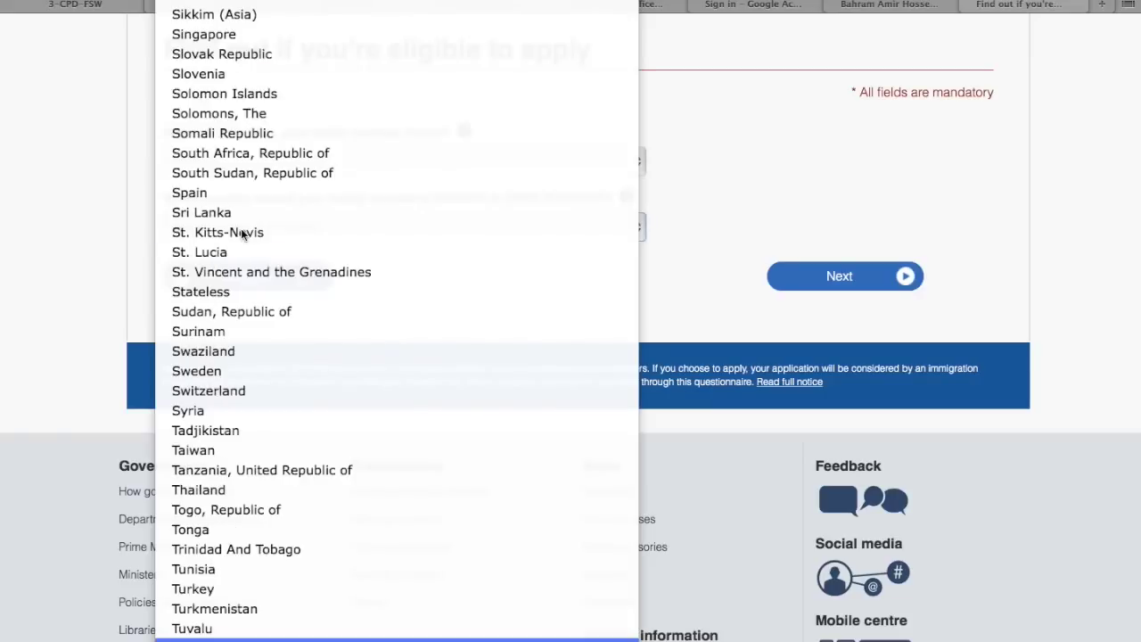
pyautogui.press('Down')
pyautogui.press('Return')
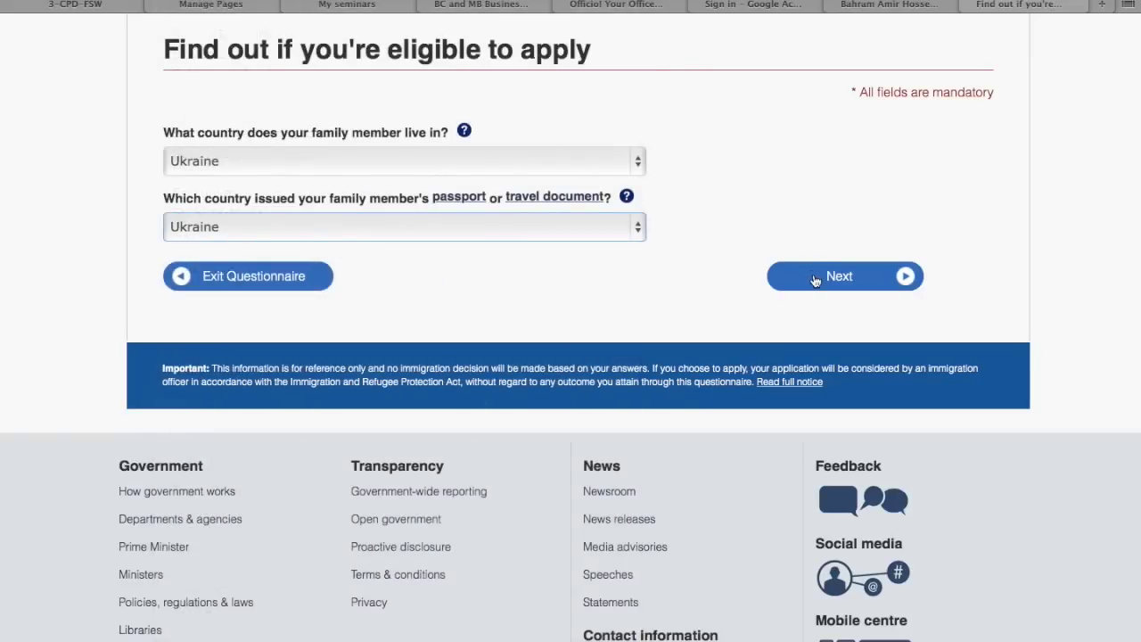
pyautogui.click(813, 277)
# Answer No to the US permanent residence (Green Card) question and continue
pyautogui.scroll(-5, 813, 280)
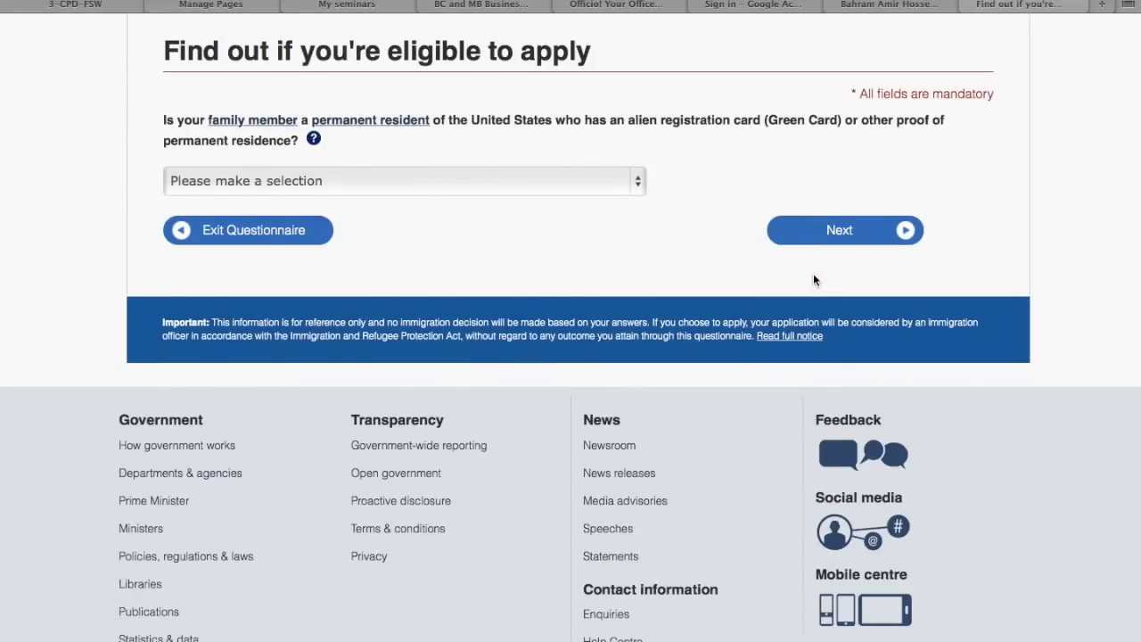
pyautogui.click(618, 179)
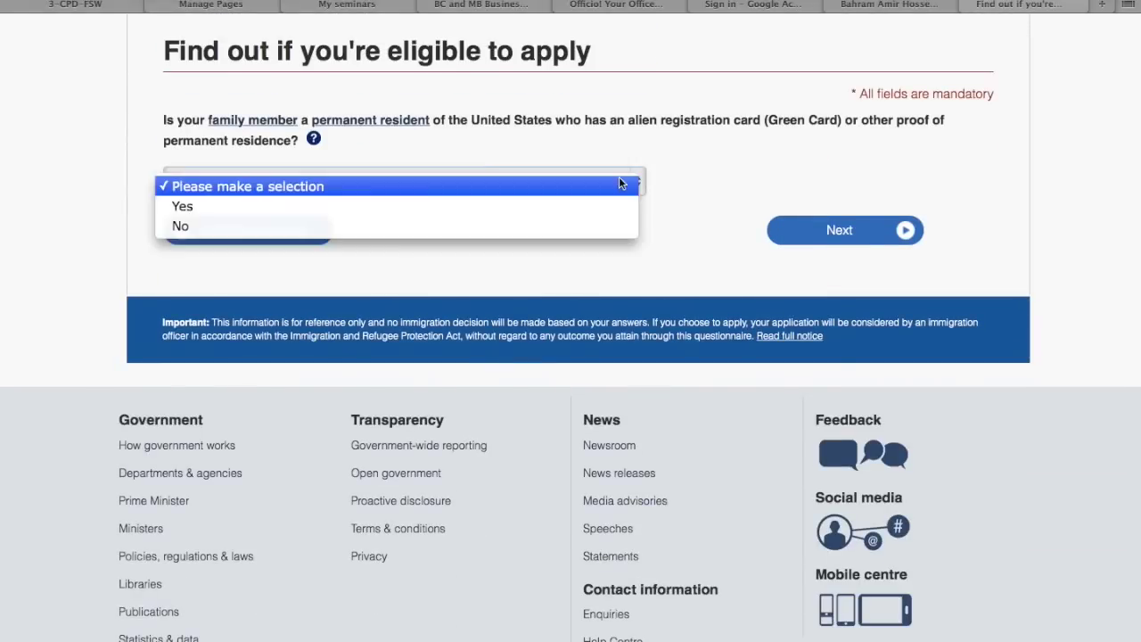
pyautogui.click(608, 226)
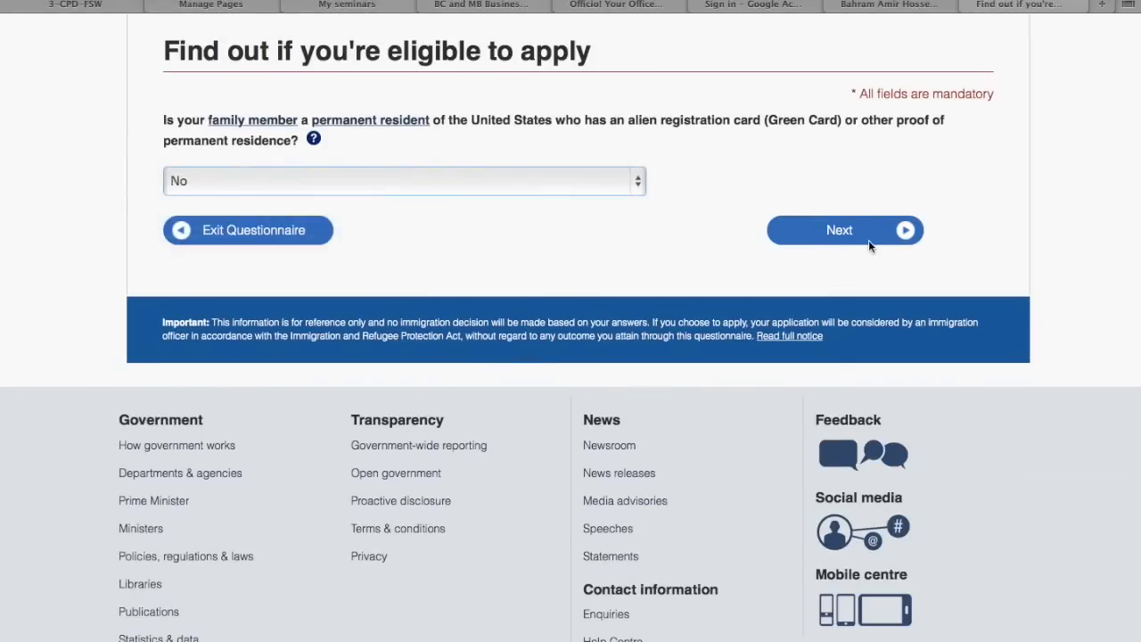
pyautogui.click(870, 242)
pyautogui.scroll(-3, 739, 242)
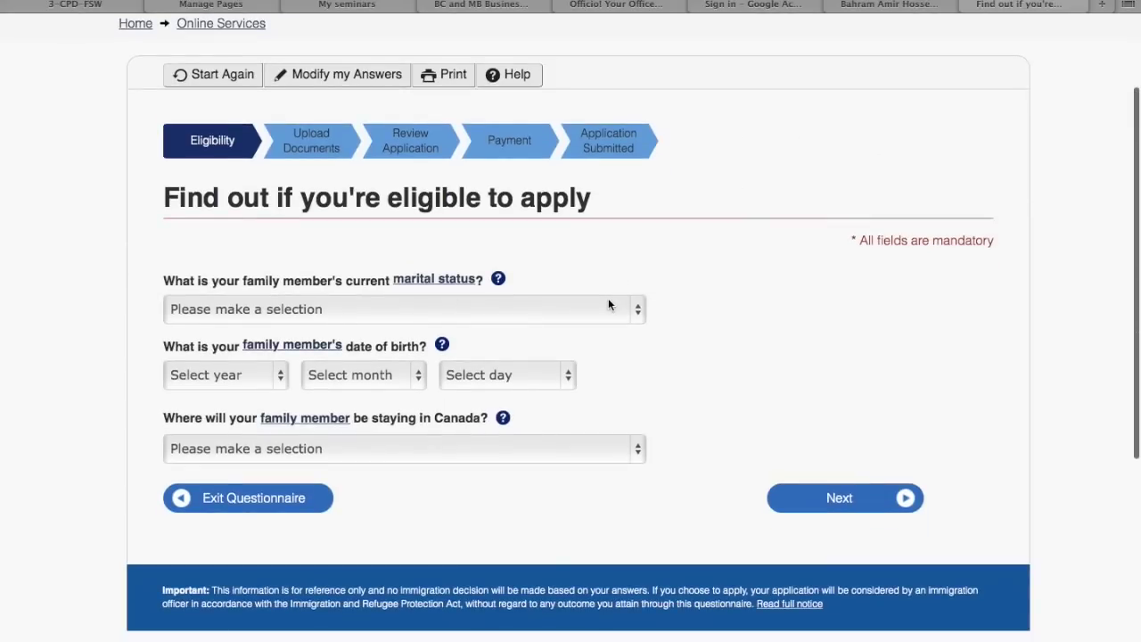
pyautogui.click(609, 305)
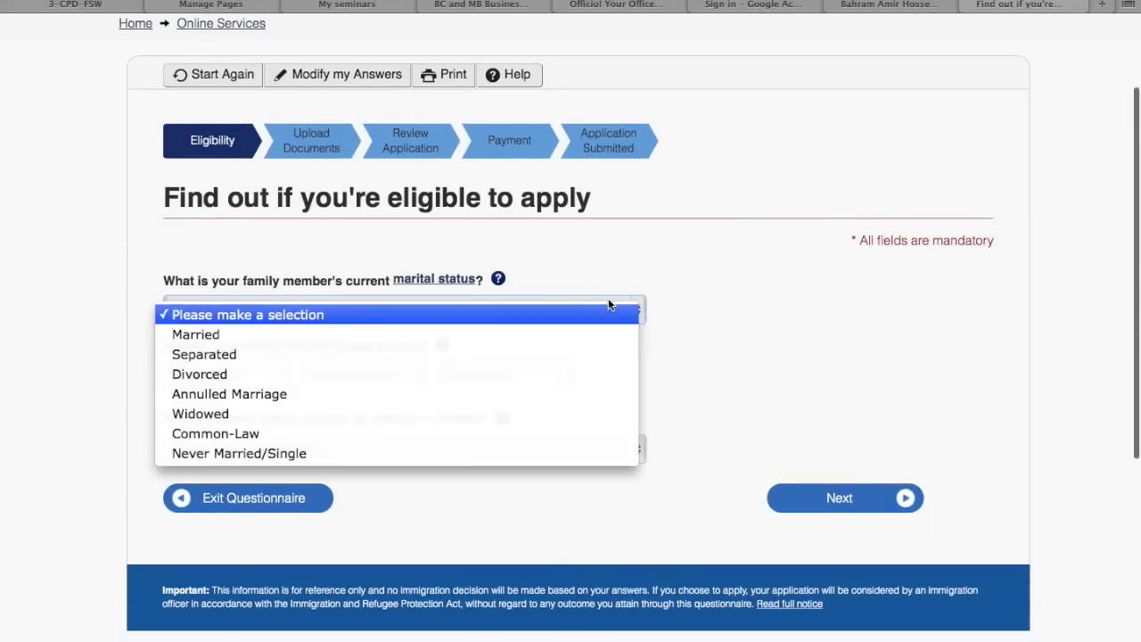
pyautogui.click(571, 354)
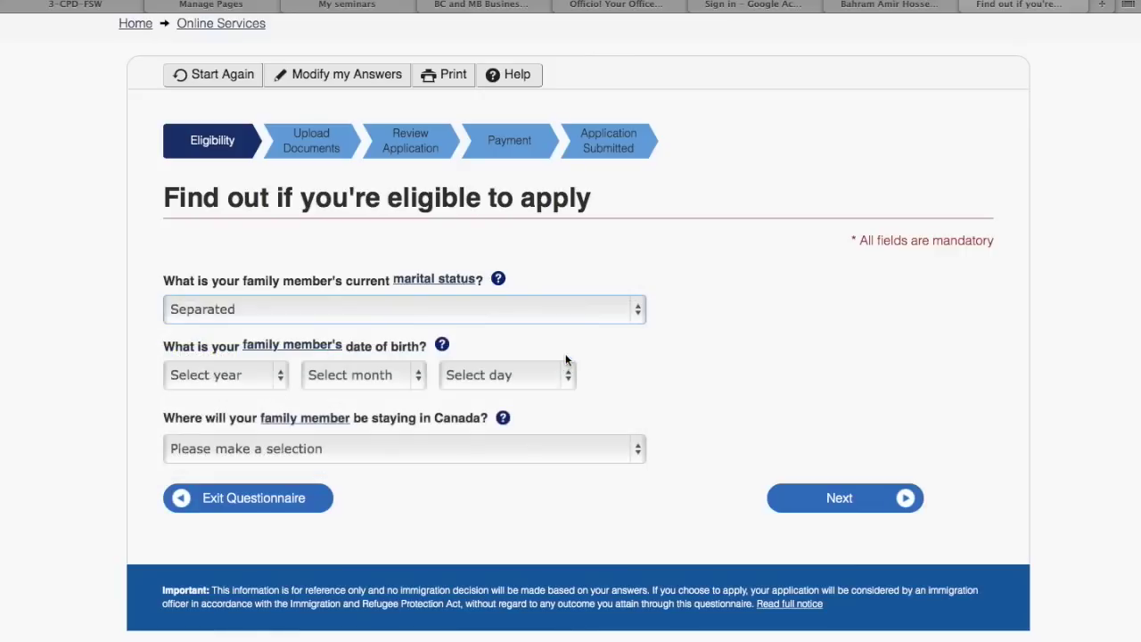
pyautogui.click(283, 379)
pyautogui.scroll(-15, 257, 501)
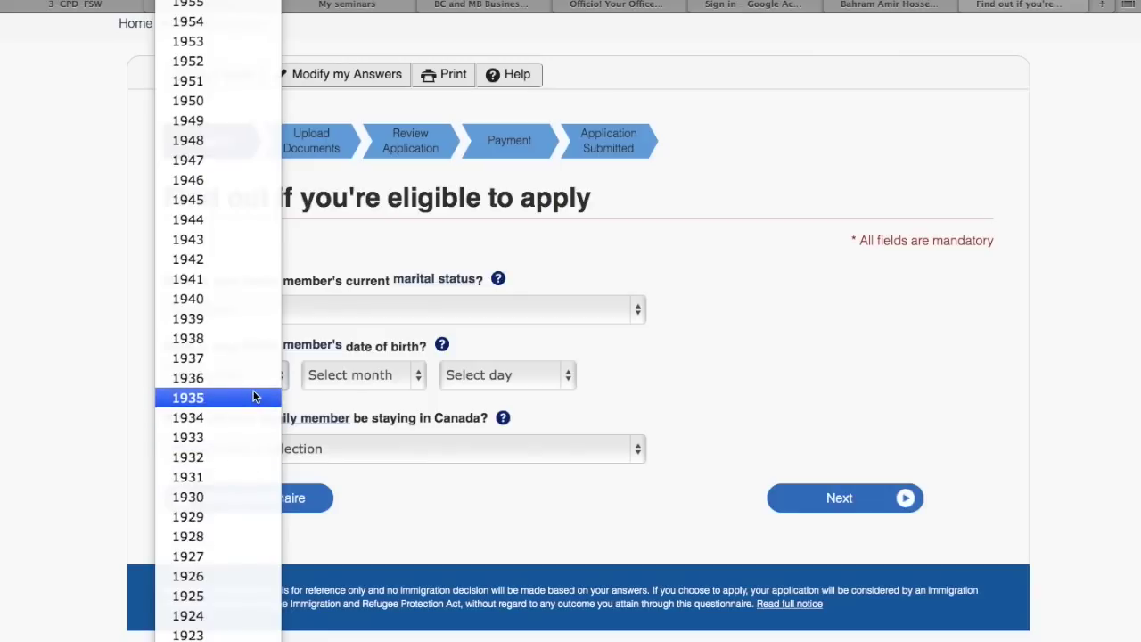
pyautogui.scroll(3, 268, 295)
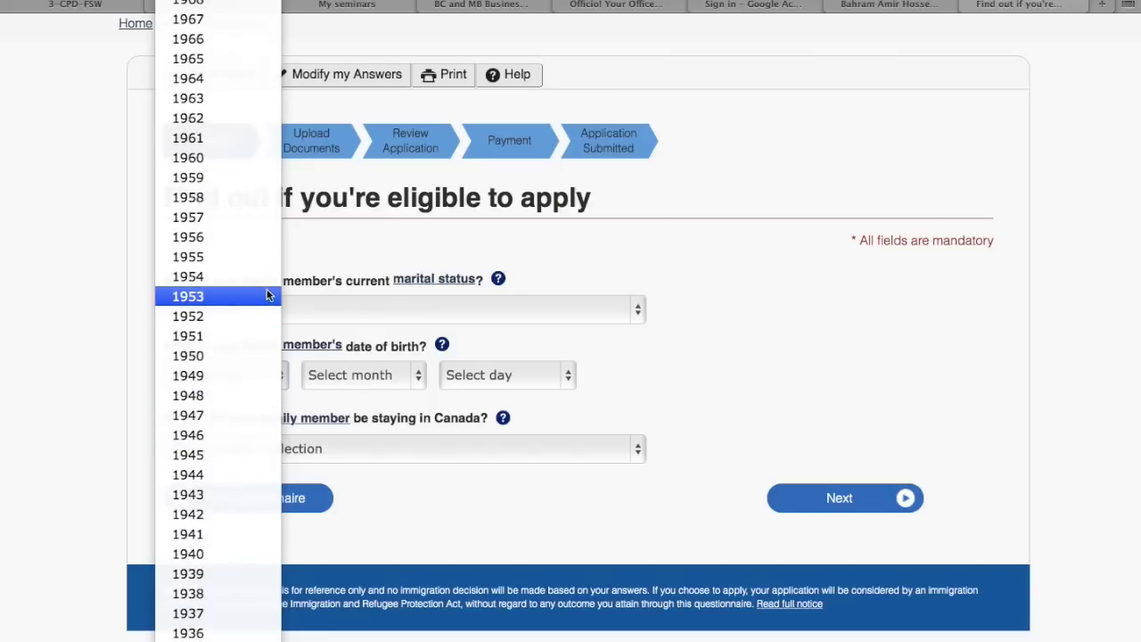
pyautogui.click(240, 238)
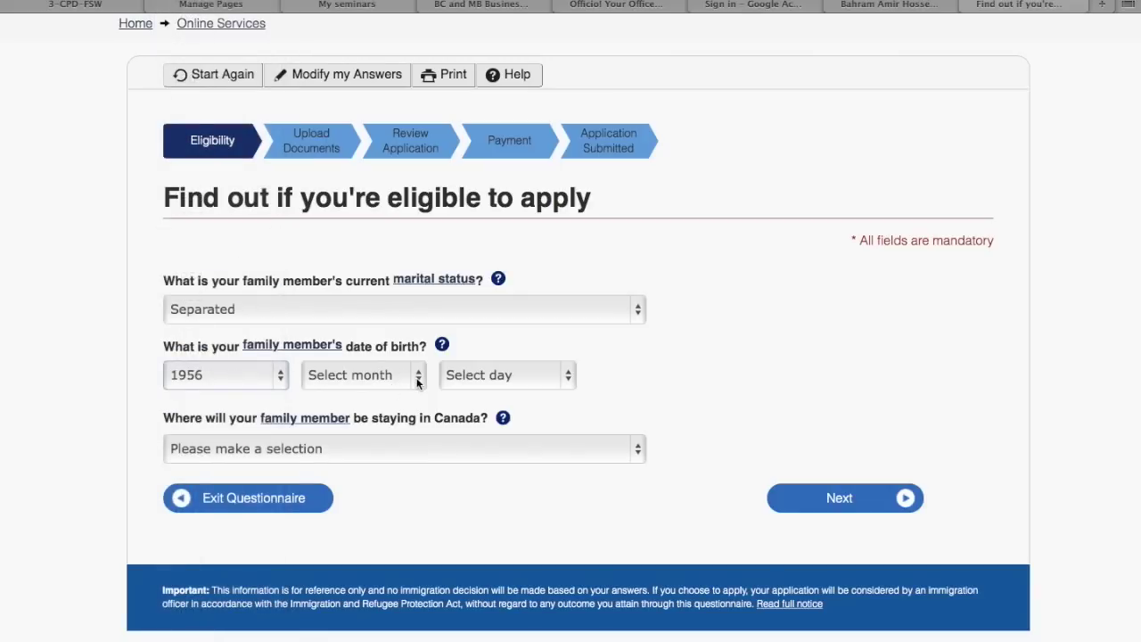
pyautogui.click(279, 381)
pyautogui.scroll(-5, 278, 351)
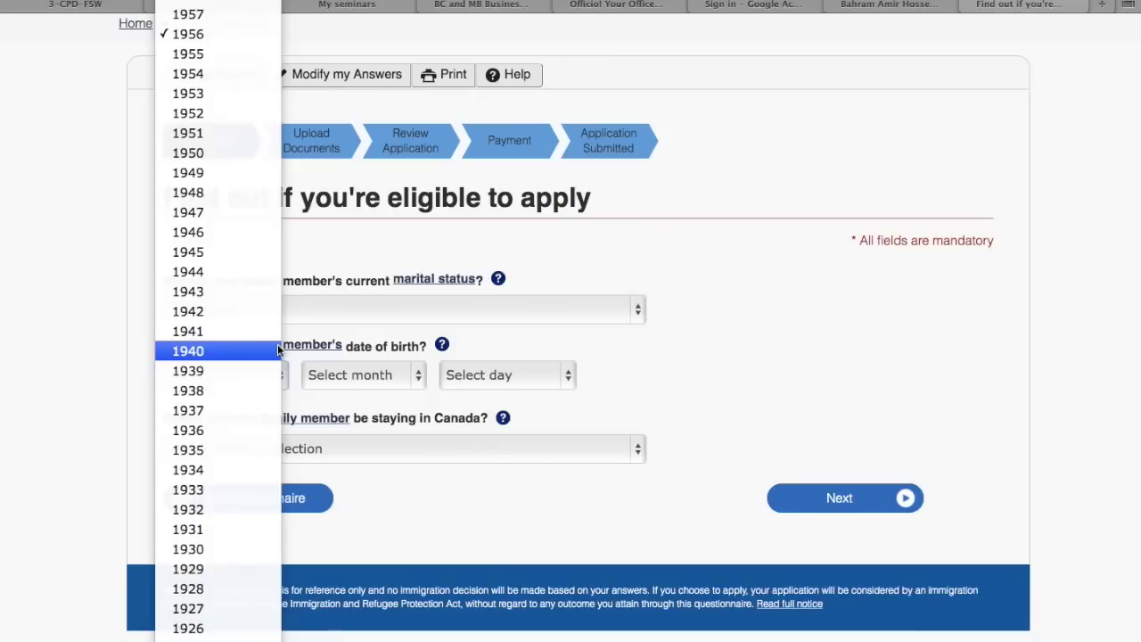
pyautogui.click(231, 369)
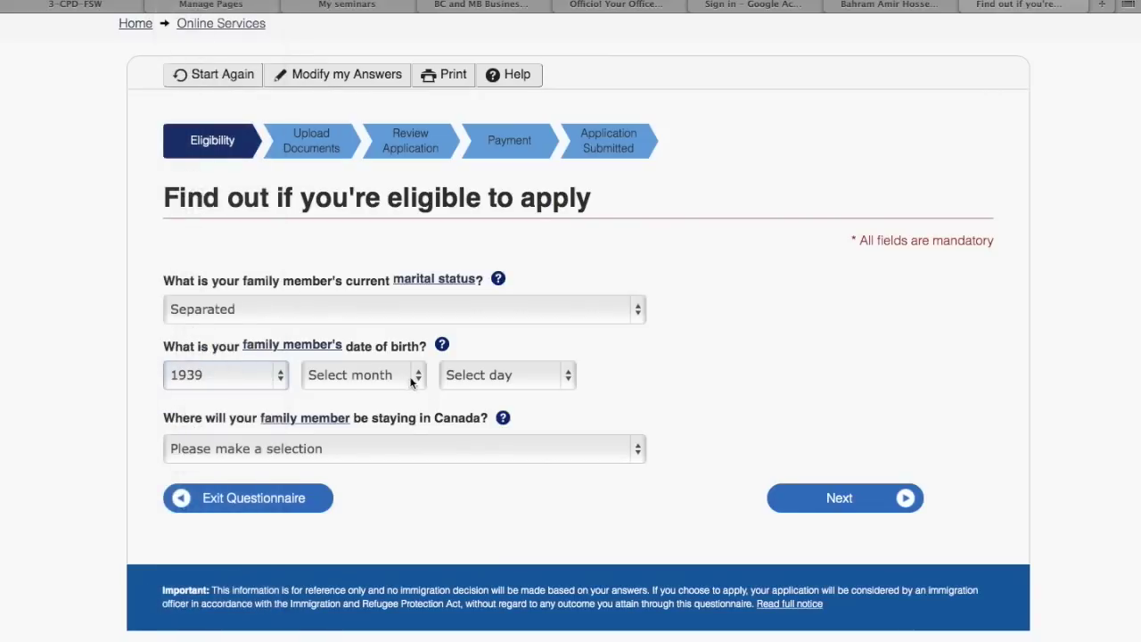
pyautogui.click(390, 375)
pyautogui.click(343, 499)
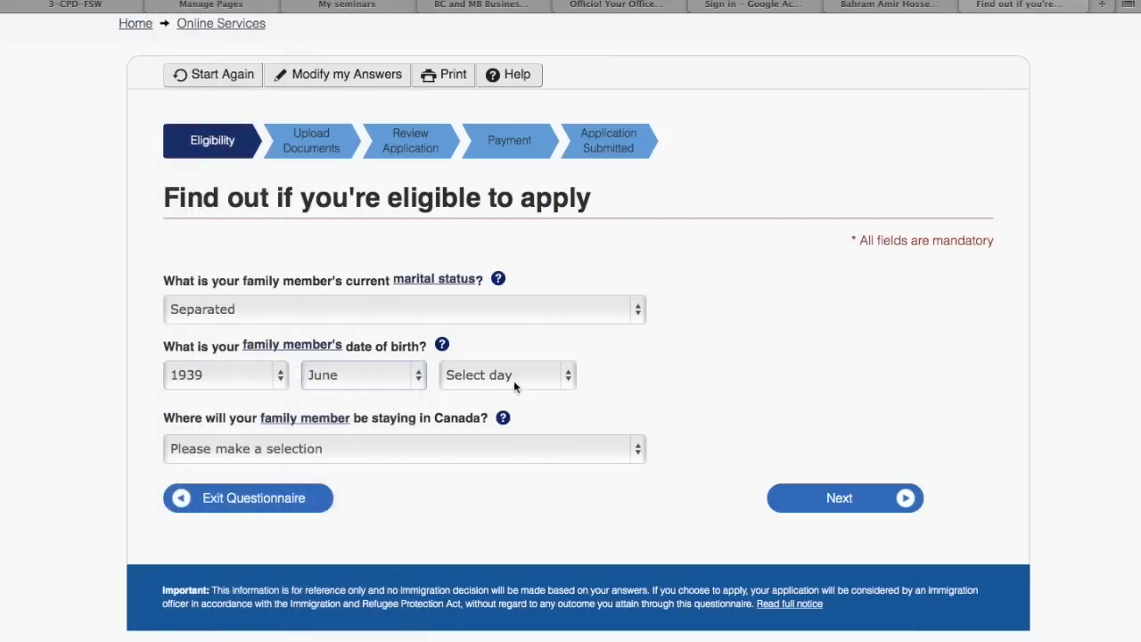
pyautogui.click(513, 379)
pyautogui.click(475, 534)
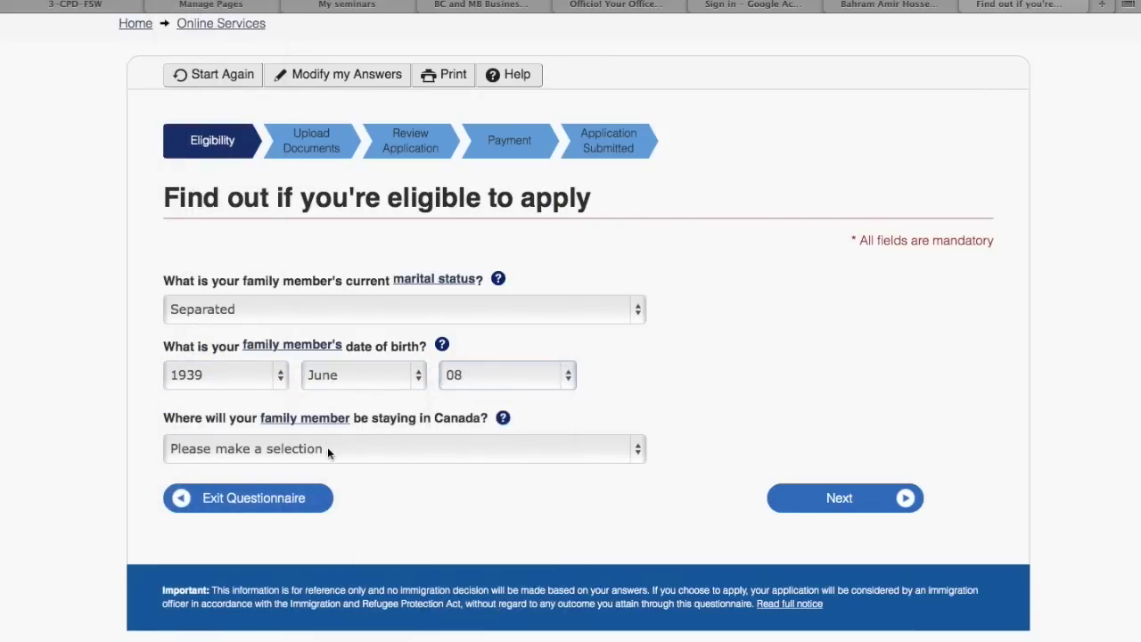
# Choose Ontario as the province where they will stay and continue
pyautogui.click(327, 450)
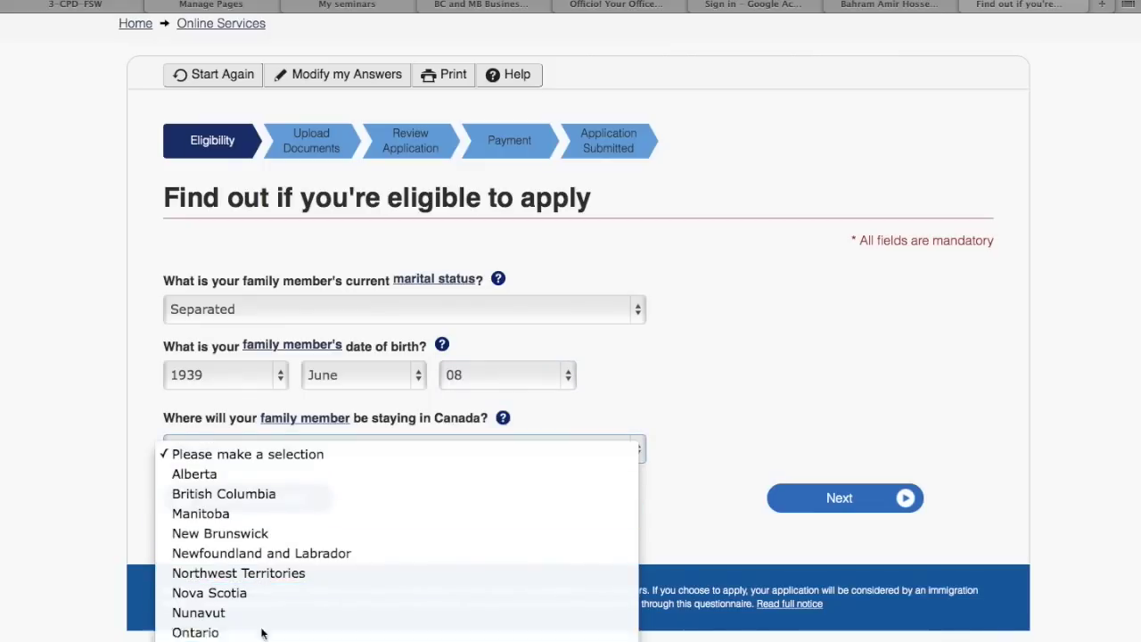
pyautogui.click(195, 632)
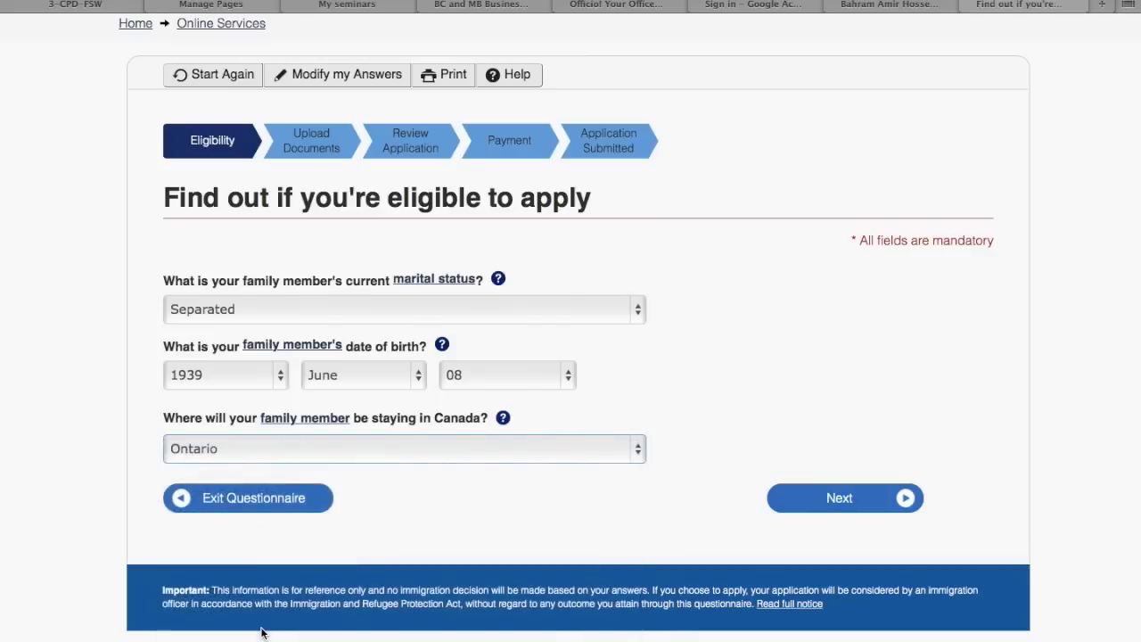
pyautogui.click(805, 500)
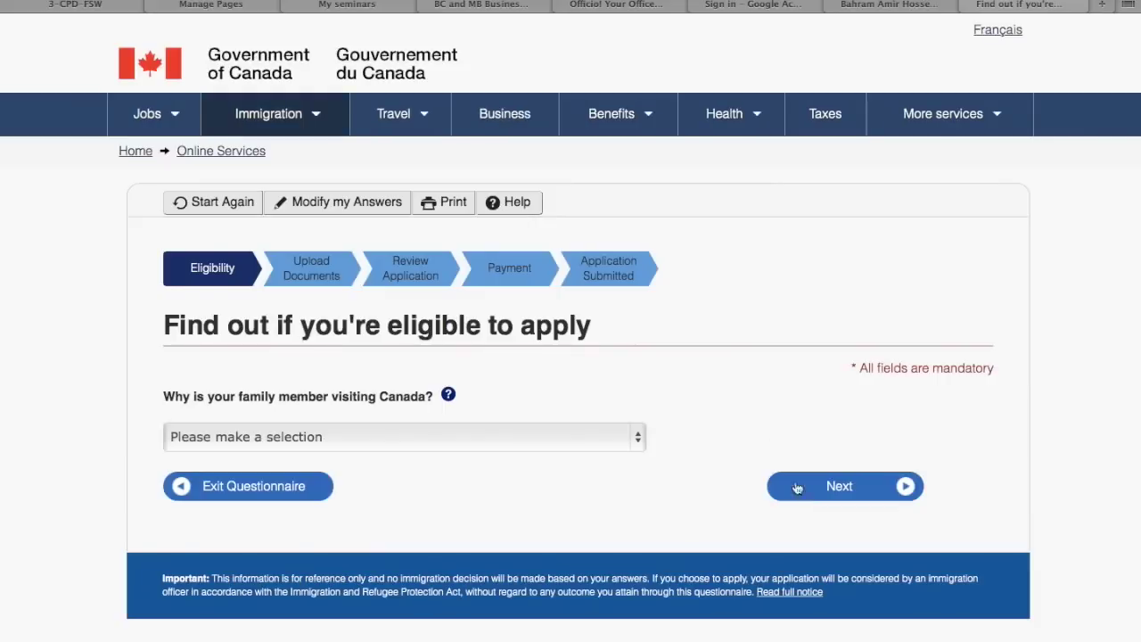
# Give Visit - Tourism as the family member's reason for visiting Canada
pyautogui.scroll(-2, 748, 383)
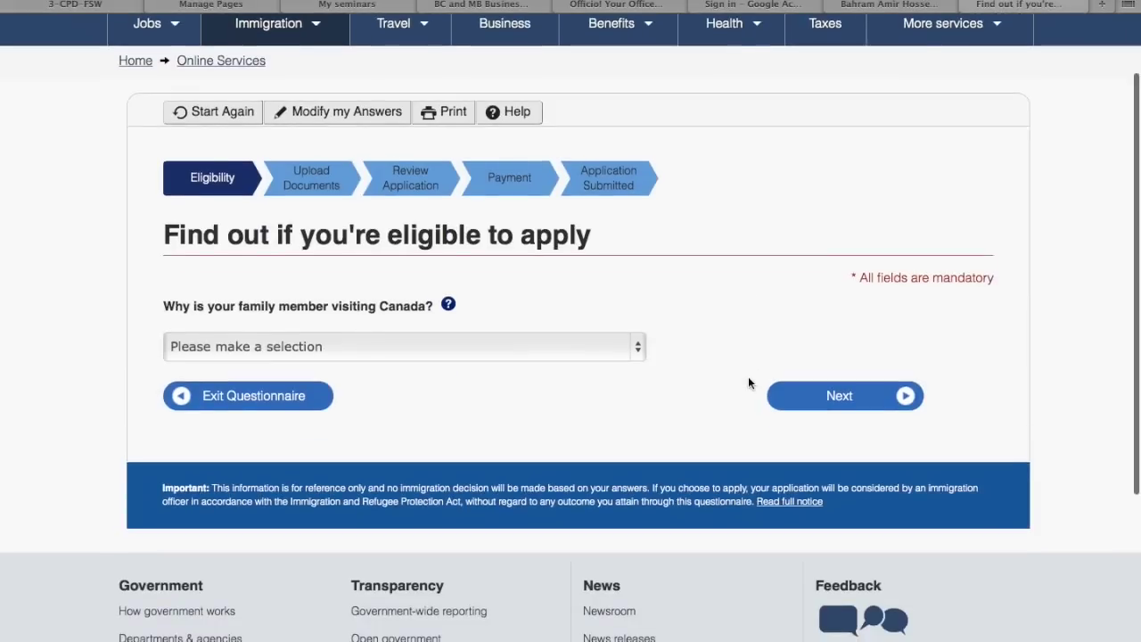
pyautogui.click(523, 346)
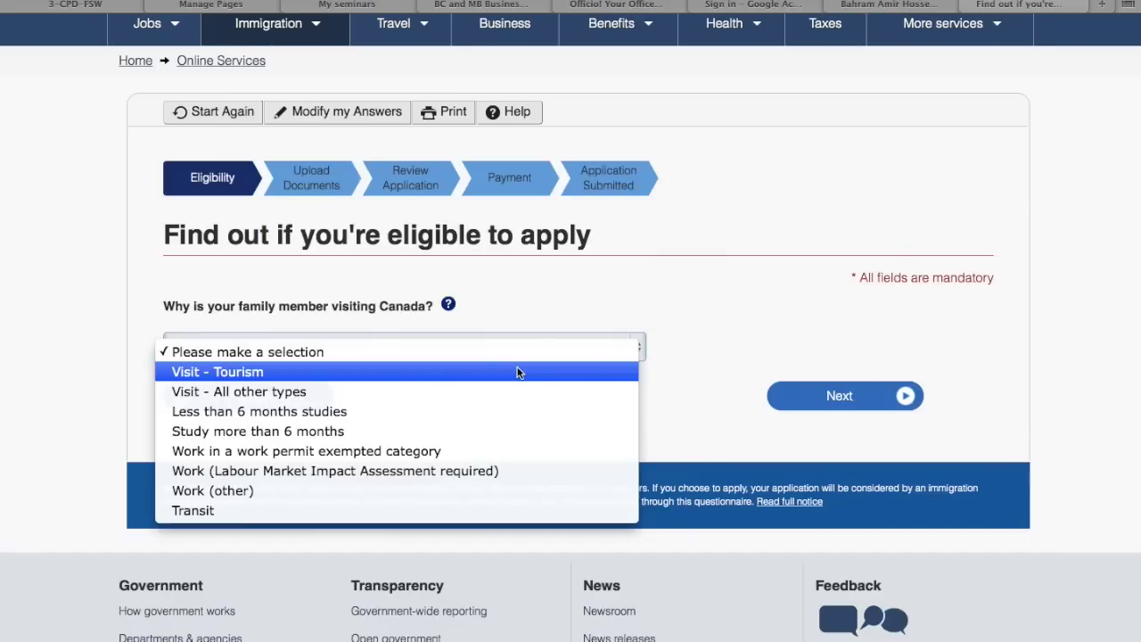
pyautogui.click(517, 372)
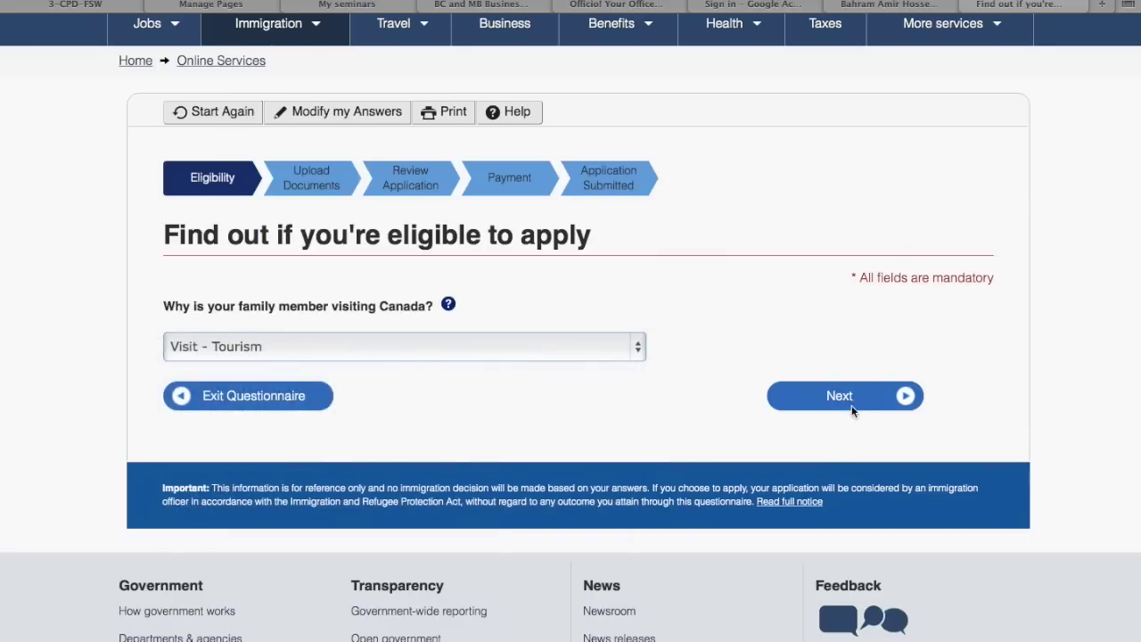
pyautogui.click(853, 407)
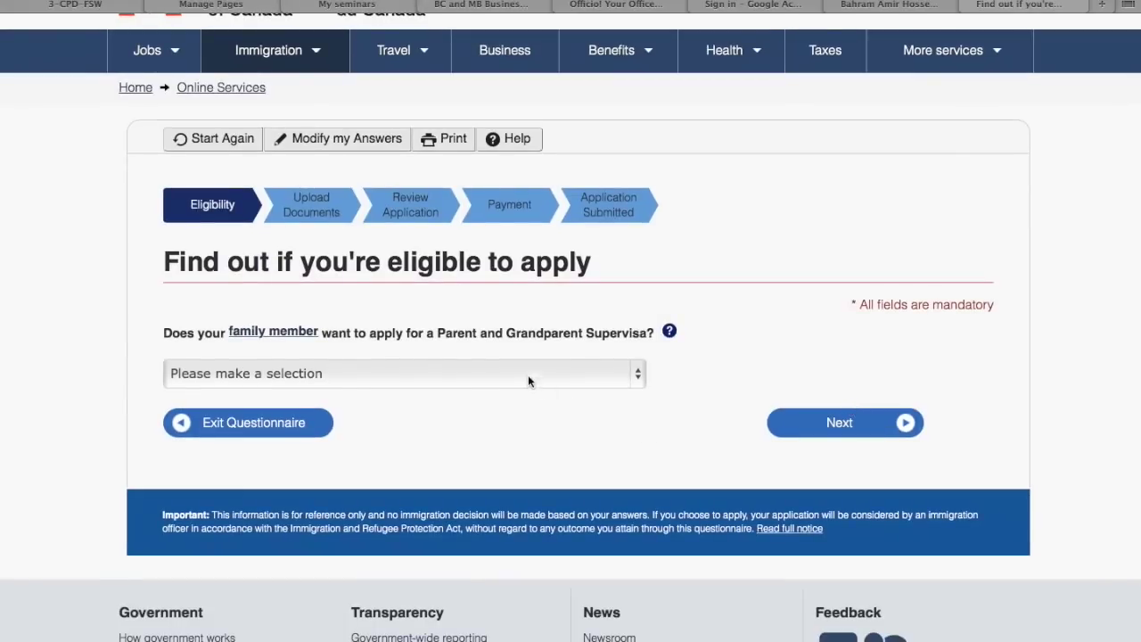
# Answer No to the Parent and Grandparent Supervisa question and continue
pyautogui.click(519, 372)
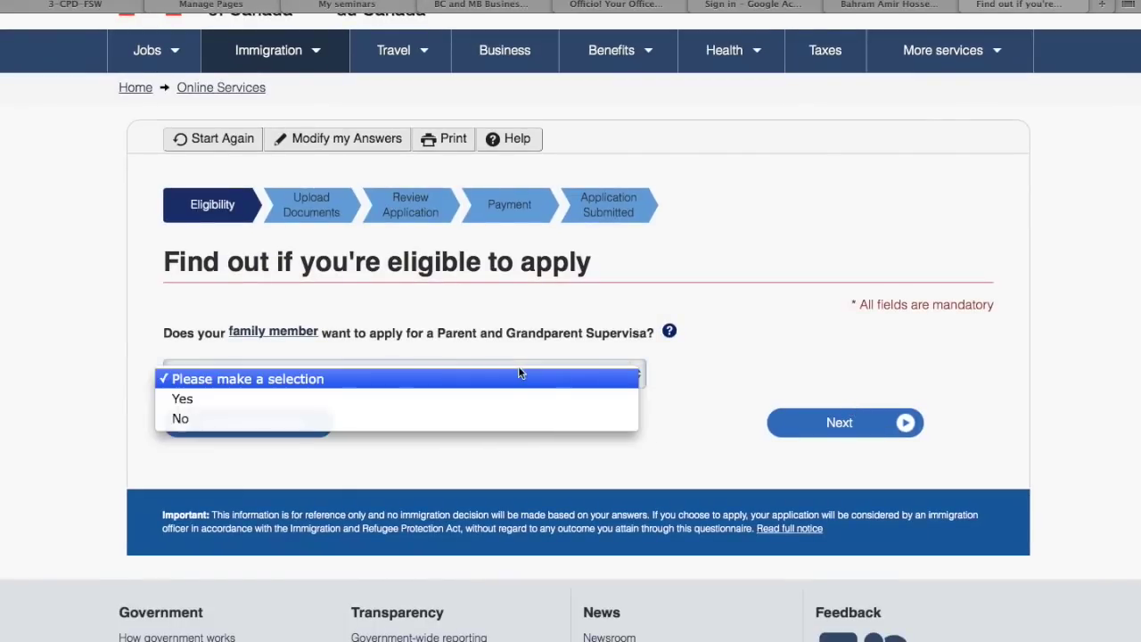
pyautogui.click(496, 416)
pyautogui.click(816, 425)
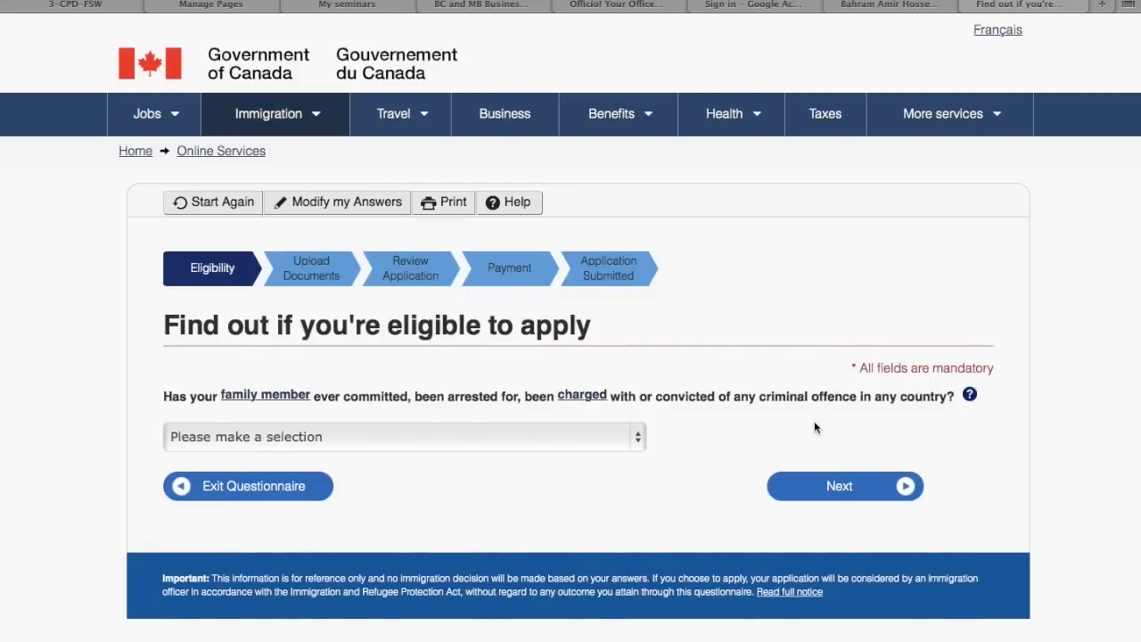
# Answer No to the family member's criminal-offence and medical-exam questions
pyautogui.click(490, 436)
pyautogui.click(485, 478)
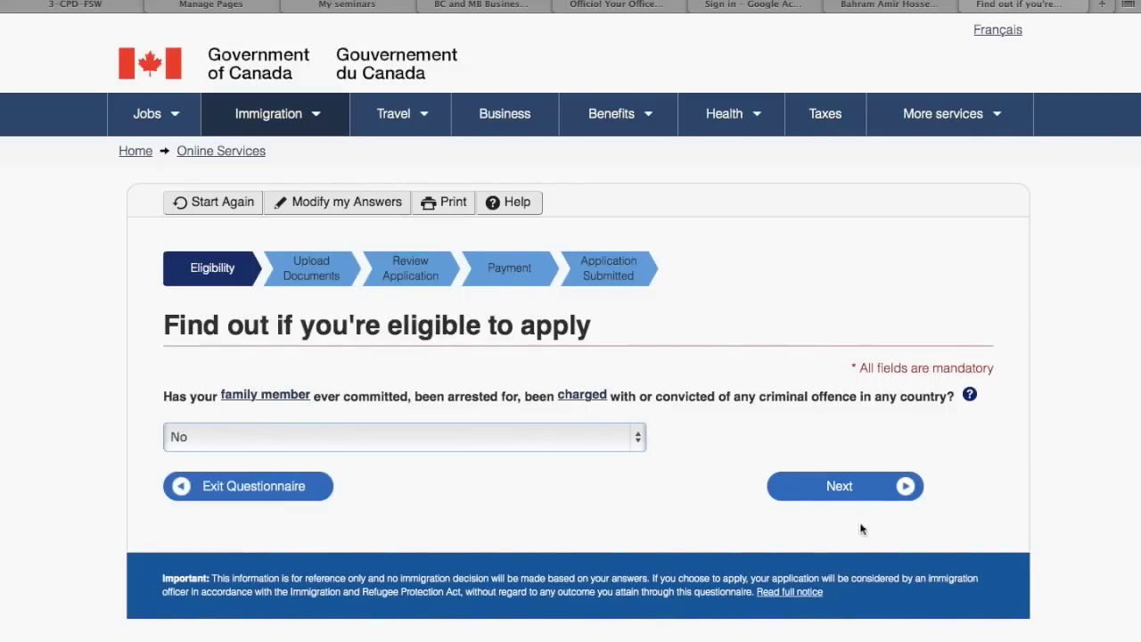
pyautogui.click(875, 496)
pyautogui.scroll(-2, 597, 374)
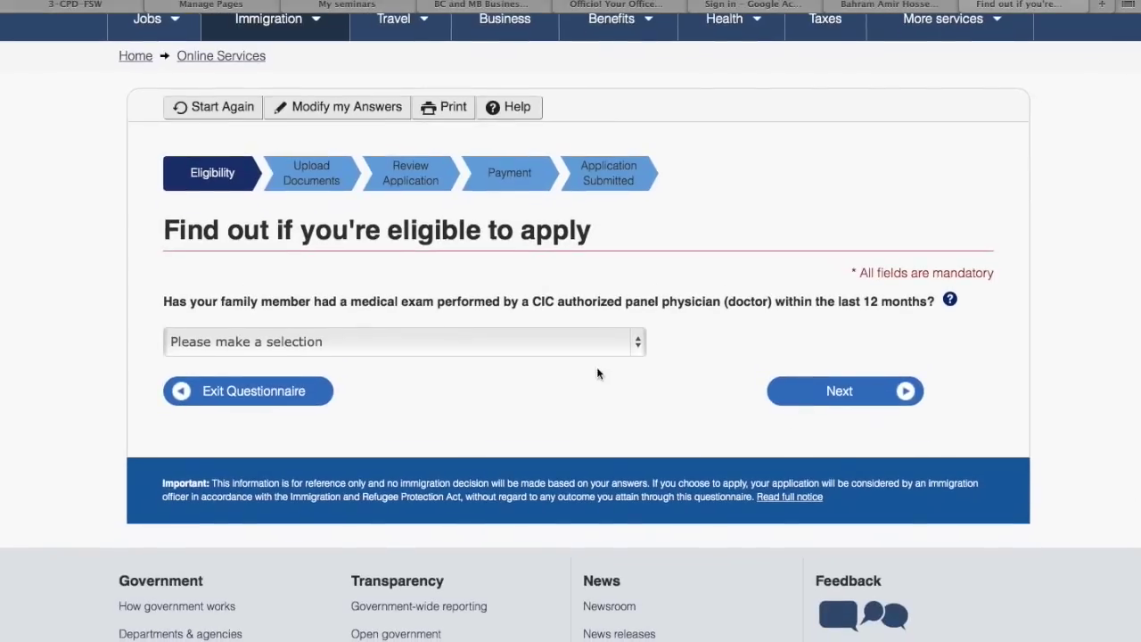
pyautogui.click(498, 346)
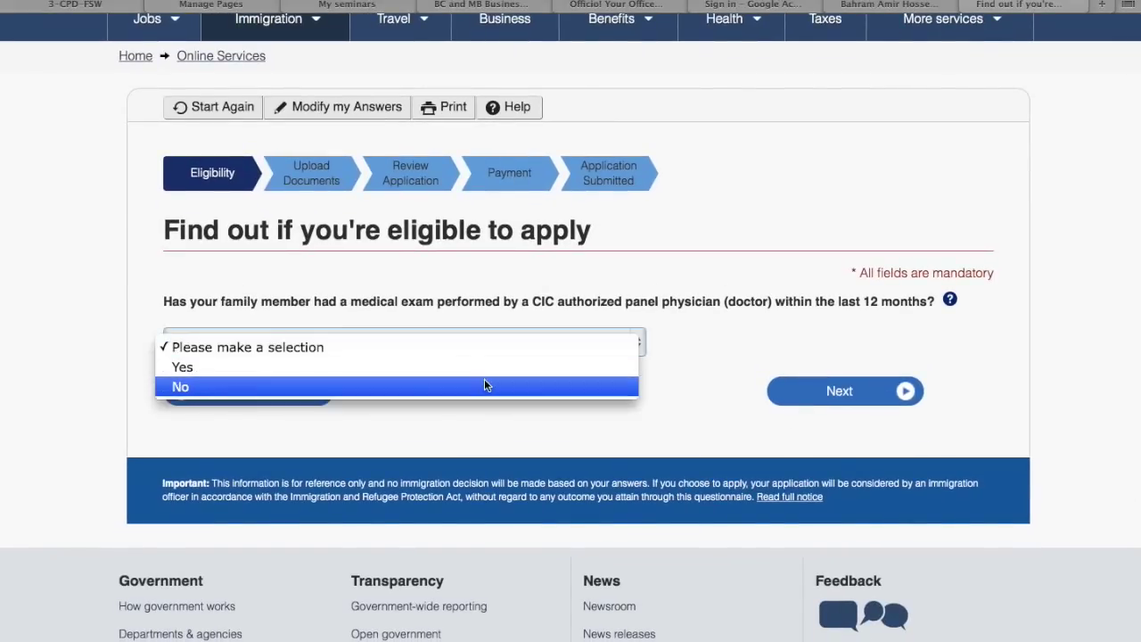
pyautogui.click(484, 385)
pyautogui.click(814, 384)
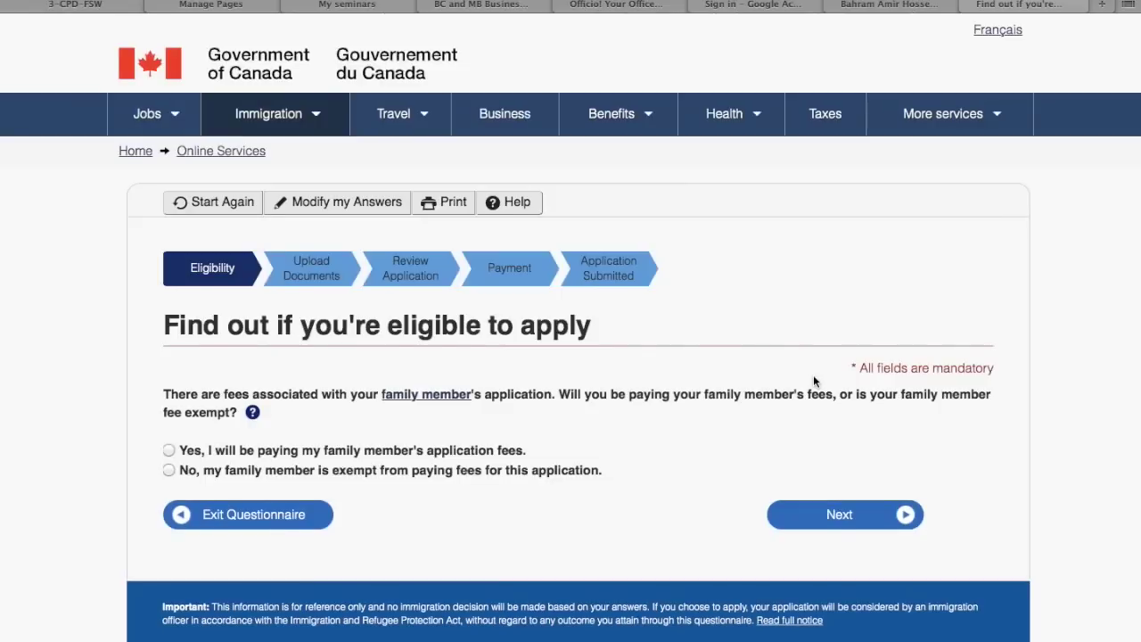
# Confirm you will pay the family member's application fees and move to the next question
pyautogui.scroll(-2, 815, 383)
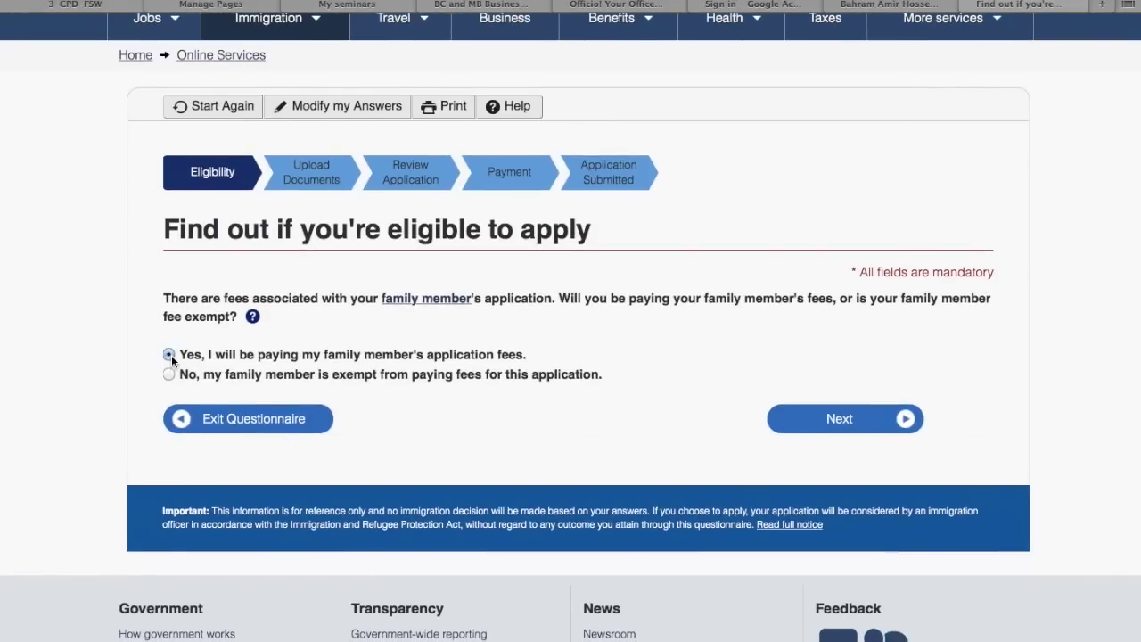
pyautogui.click(802, 418)
pyautogui.scroll(-2, 764, 403)
pyautogui.click(604, 348)
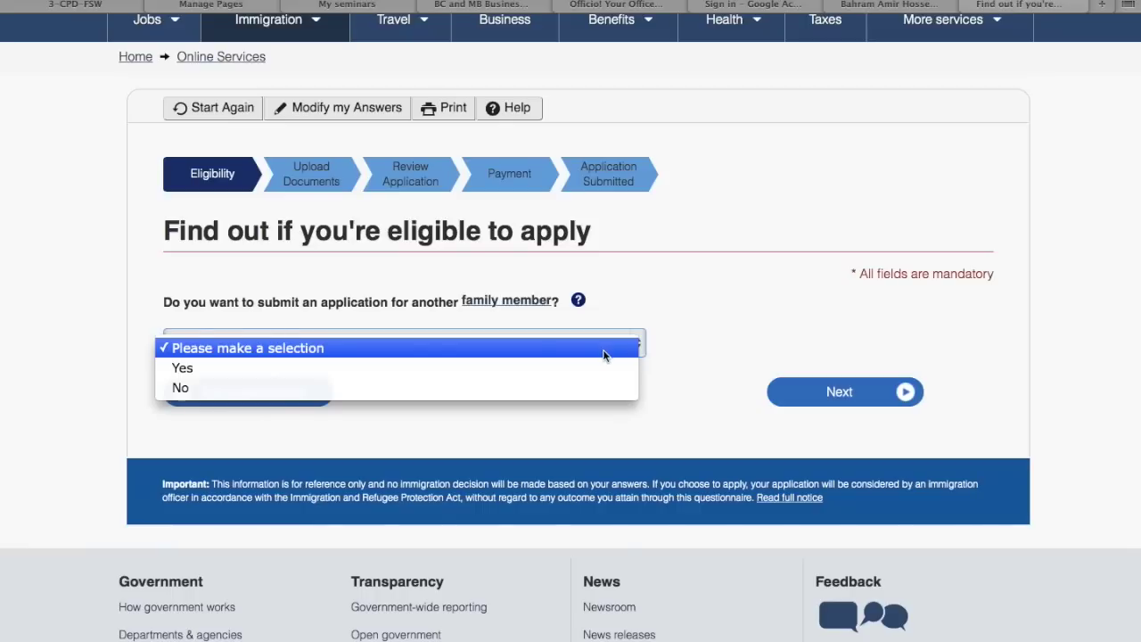
# Answer No to another family member, then indicate a representative will apply for you
pyautogui.click(596, 389)
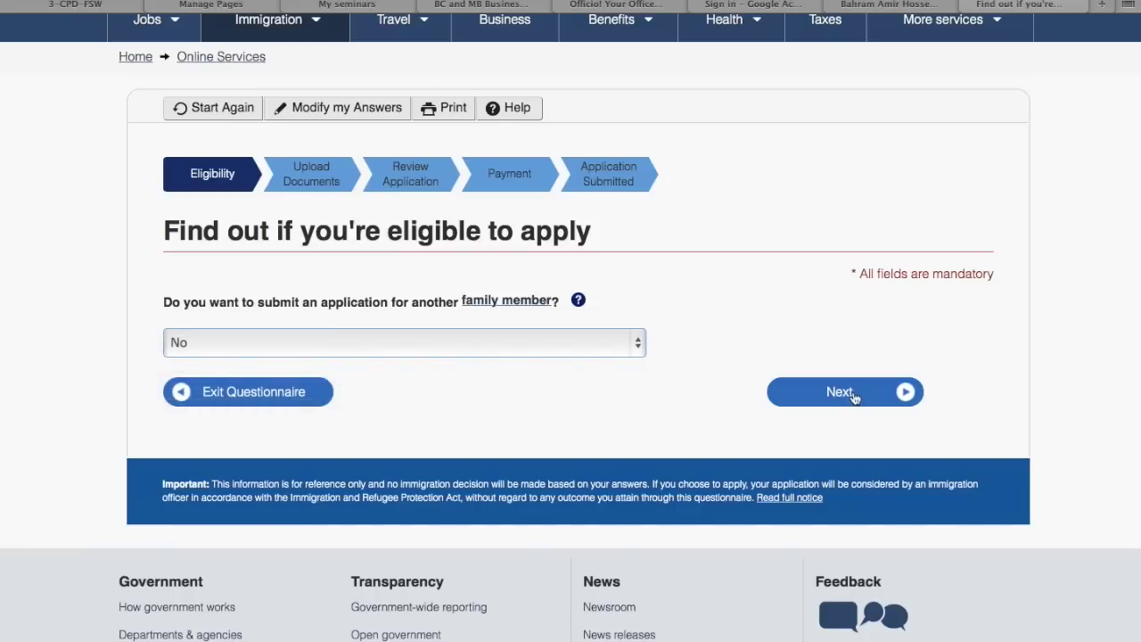
pyautogui.click(857, 396)
pyautogui.scroll(-2, 501, 337)
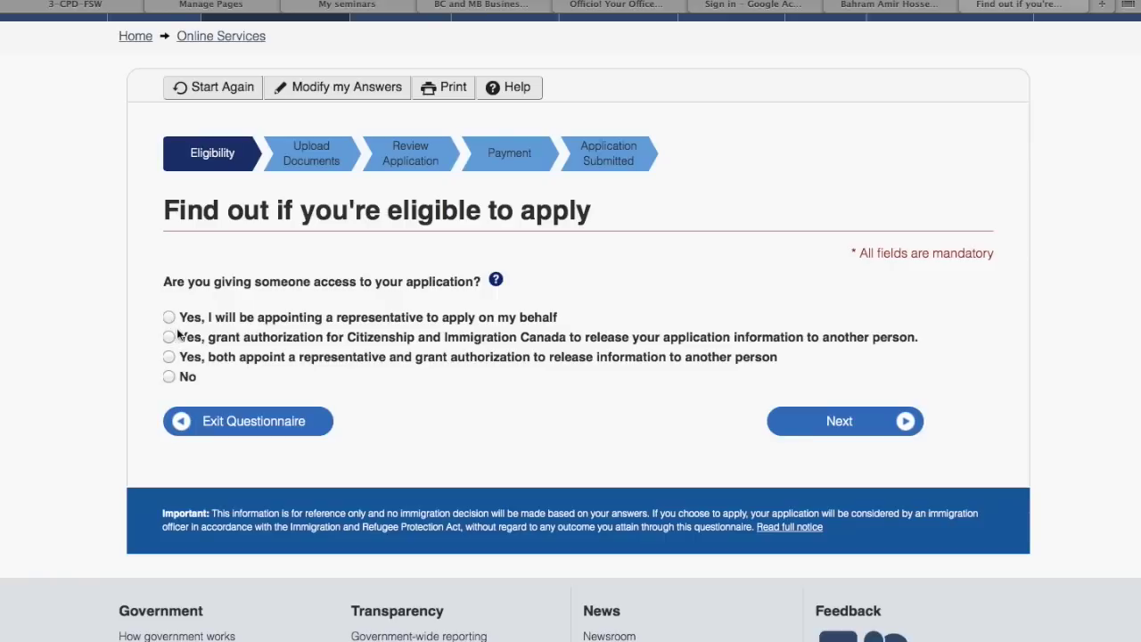
pyautogui.click(169, 318)
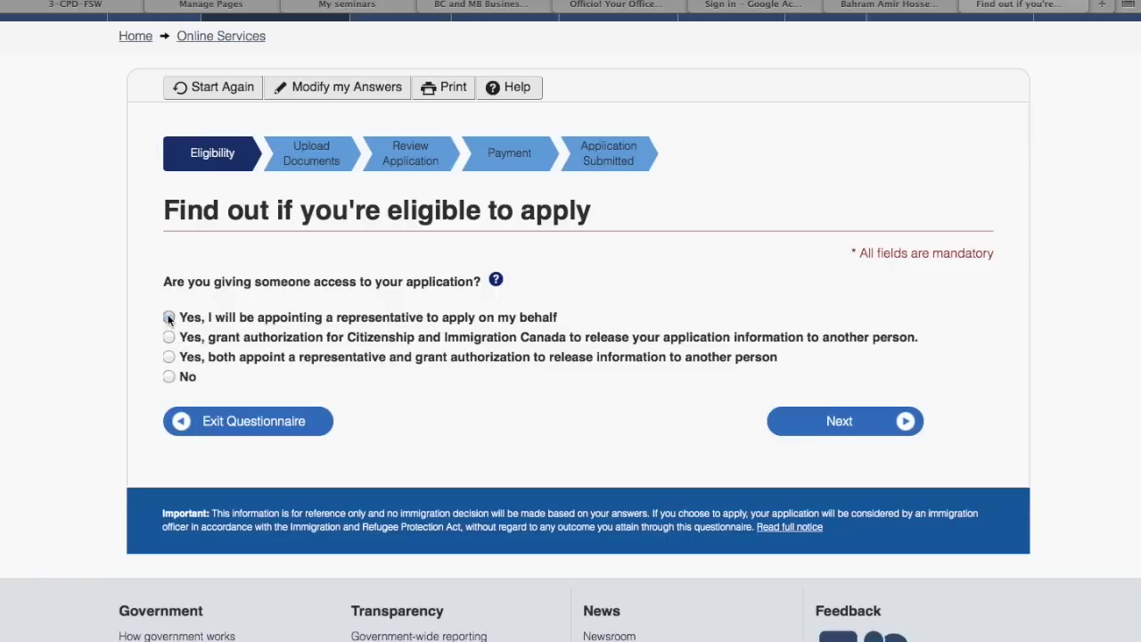
# Submit the representative answer to reach the submission-letter question
pyautogui.click(869, 422)
pyautogui.scroll(-3, 870, 433)
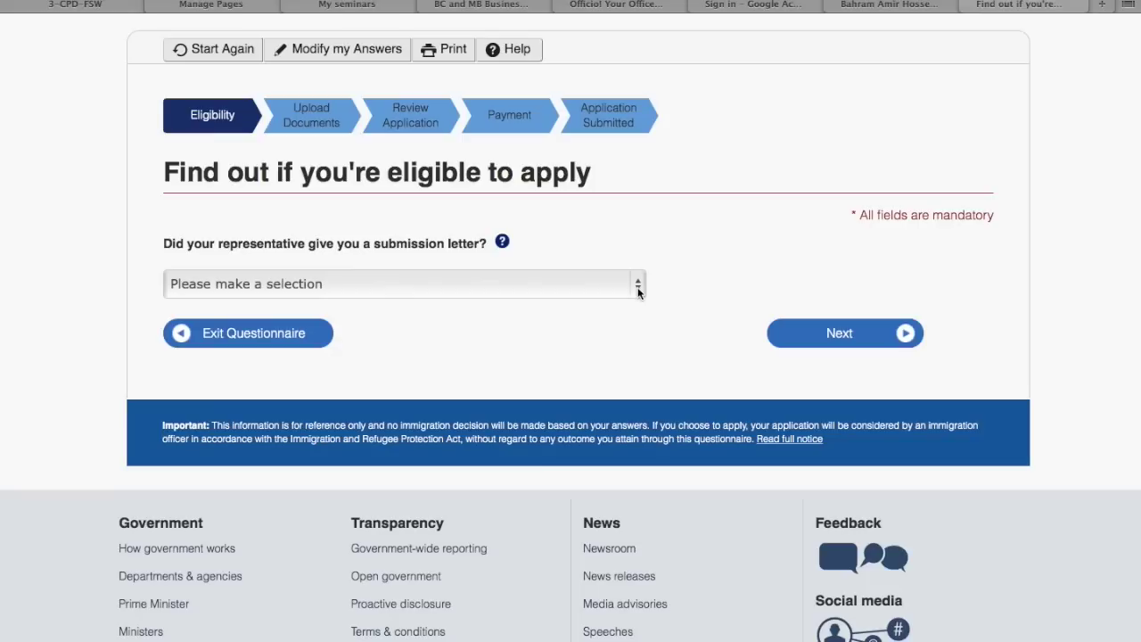
# Answer Yes to having a submission letter from the representative
pyautogui.click(638, 292)
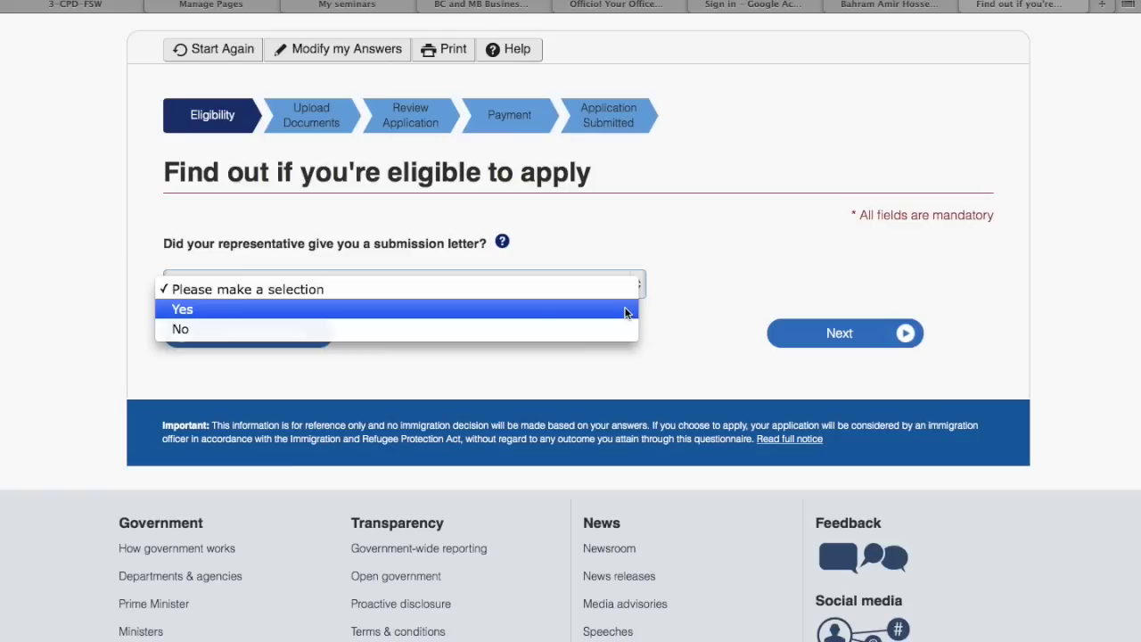
pyautogui.click(625, 310)
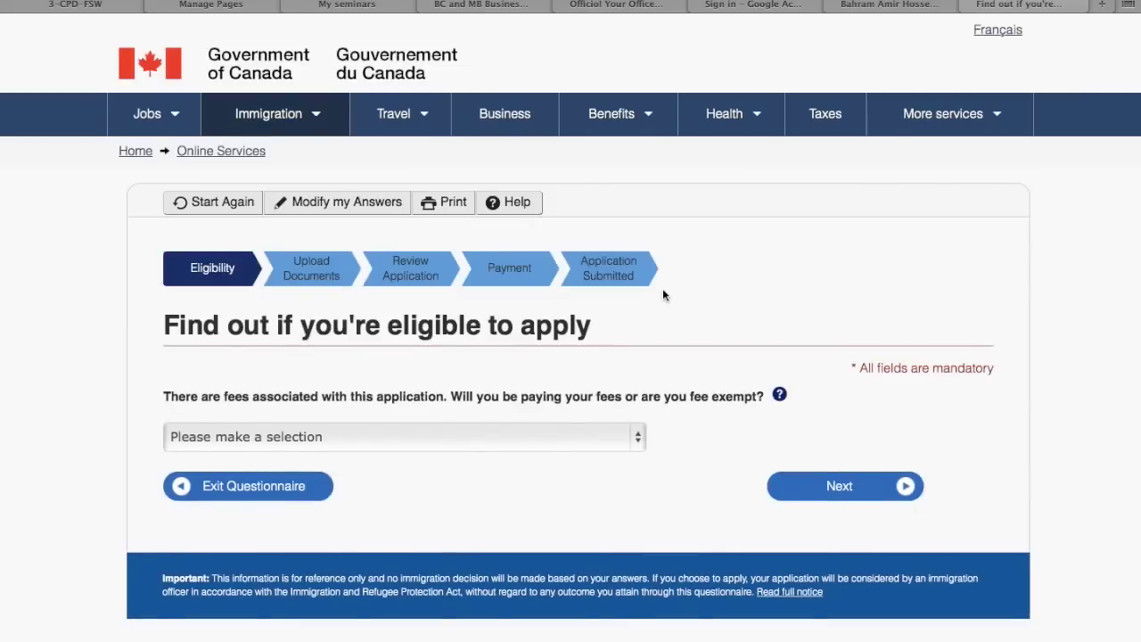
# Answer Yes, you will be paying your own application fees
pyautogui.scroll(-2, 663, 294)
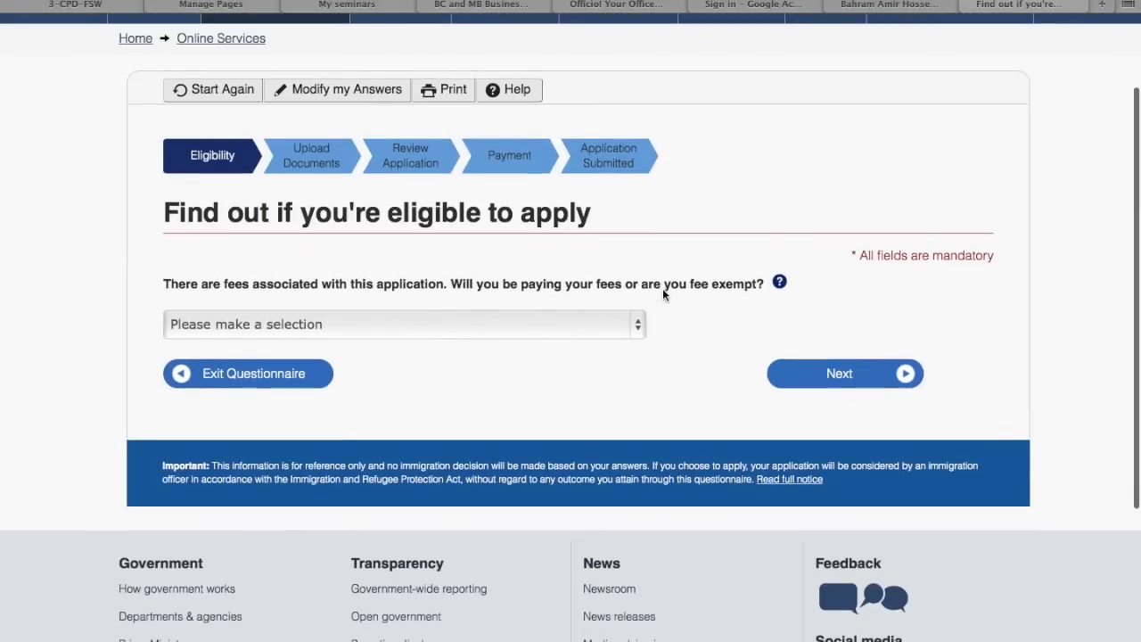
pyautogui.click(497, 323)
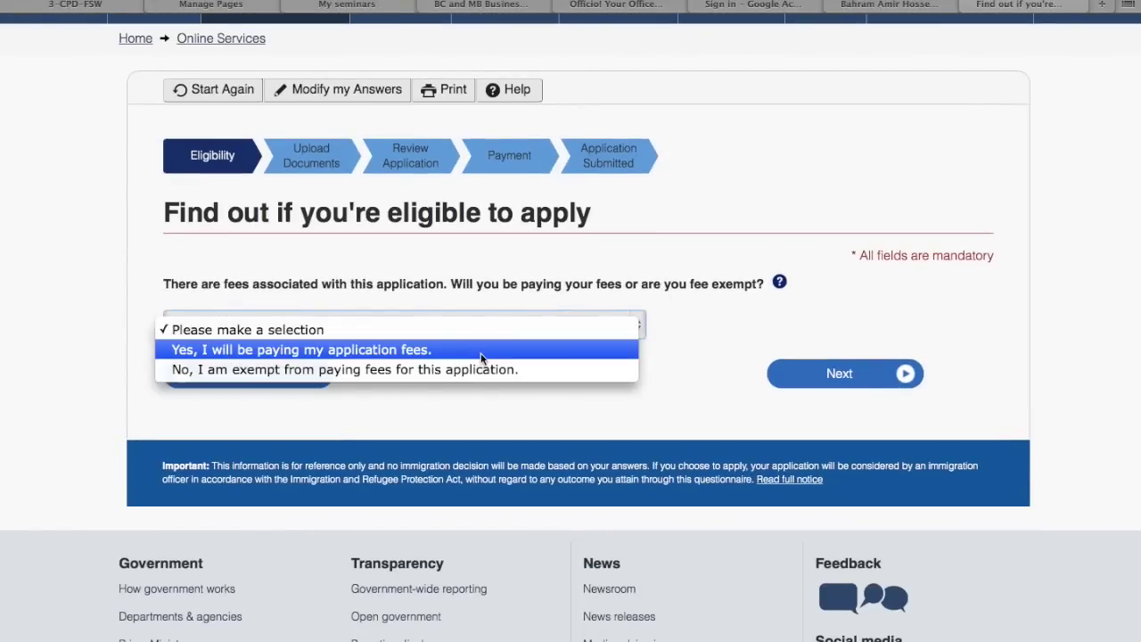
pyautogui.click(481, 350)
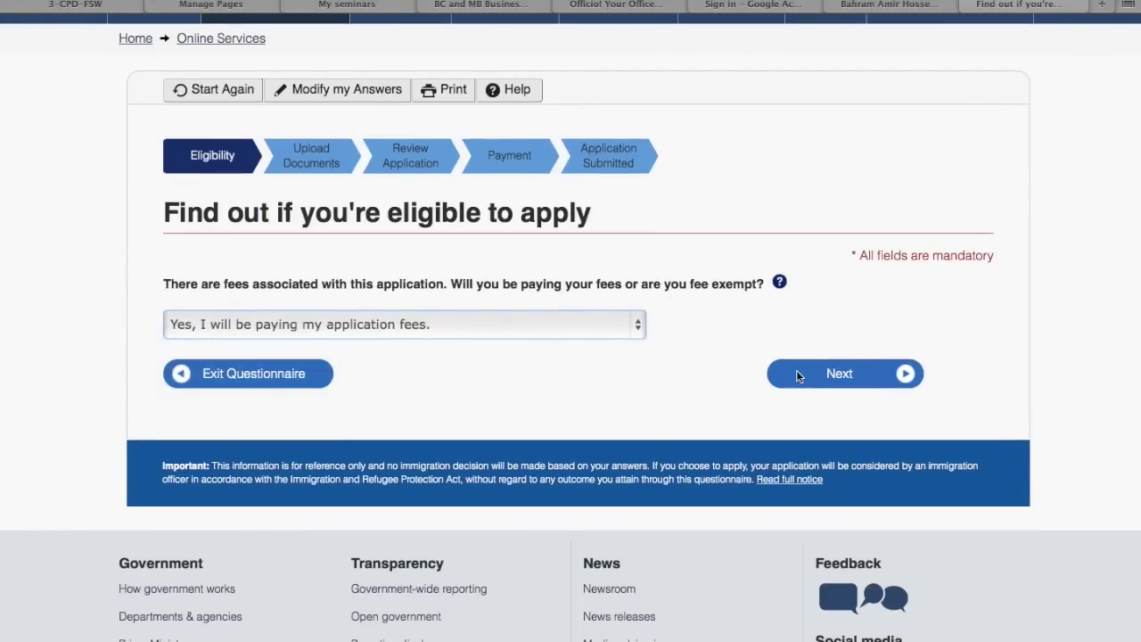
pyautogui.click(796, 373)
# Answer Yes to making digital copies and to paying the fees online
pyautogui.scroll(-2, 796, 373)
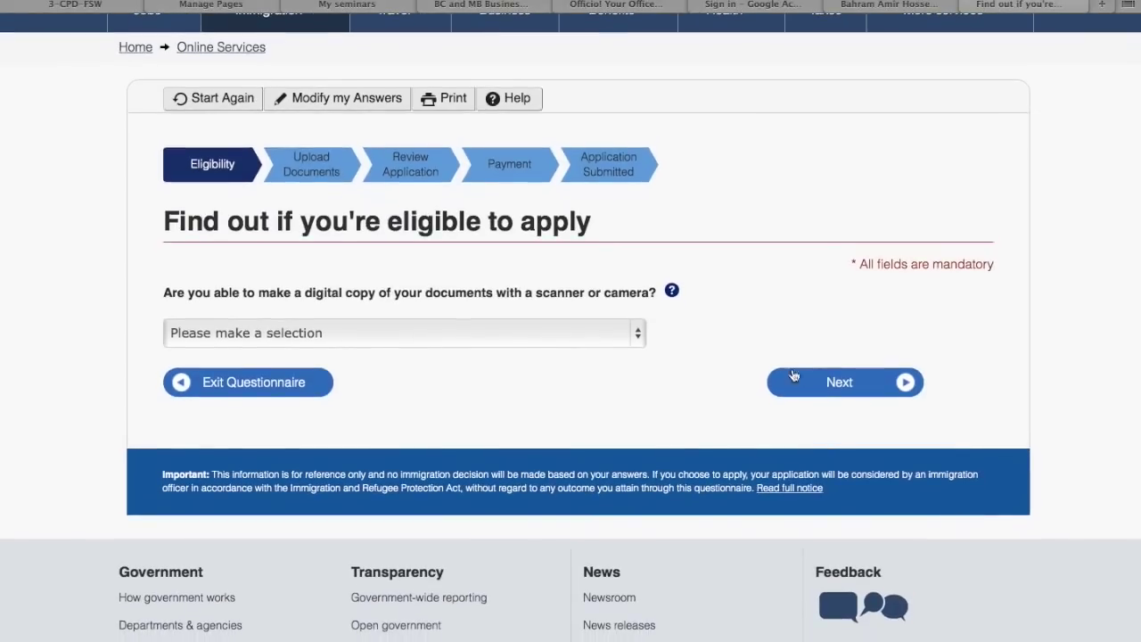
pyautogui.click(561, 332)
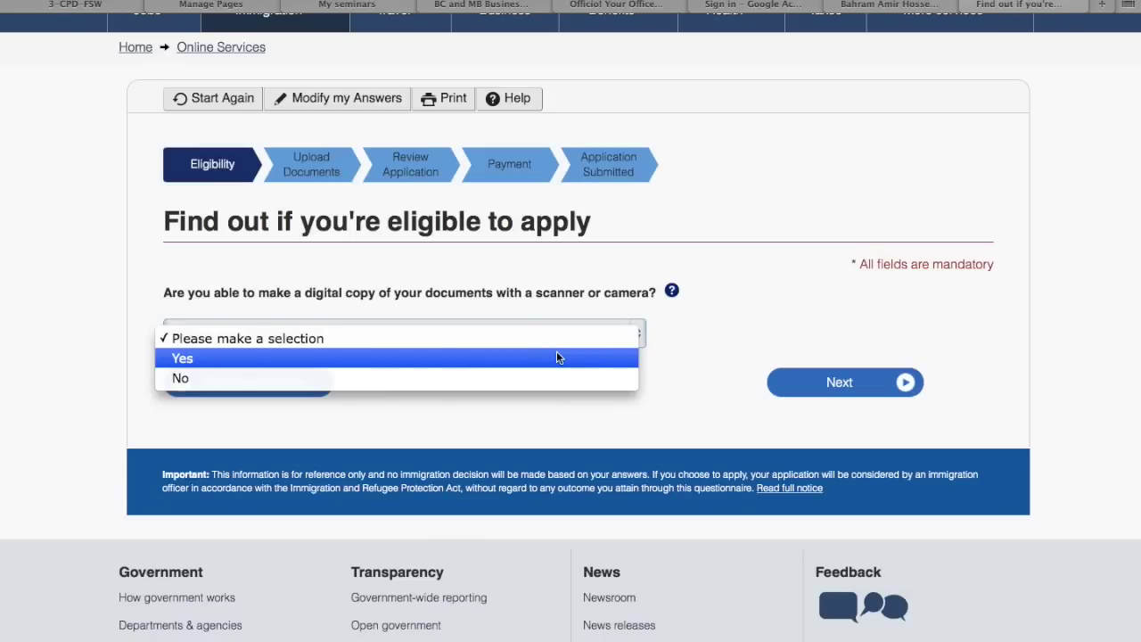
pyautogui.click(557, 357)
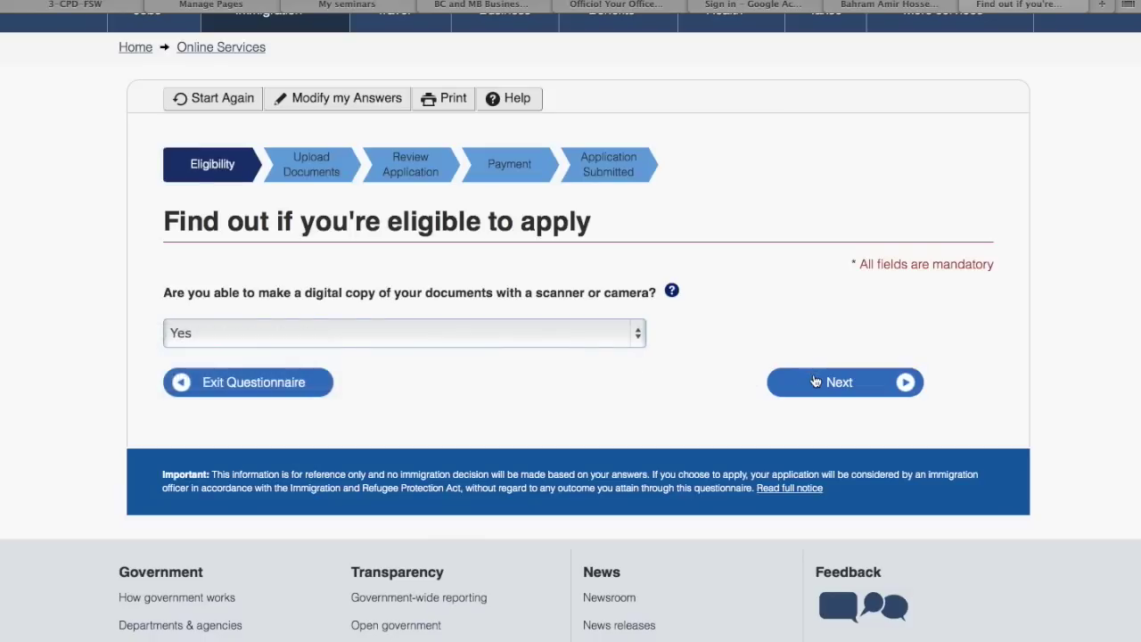
pyautogui.click(813, 382)
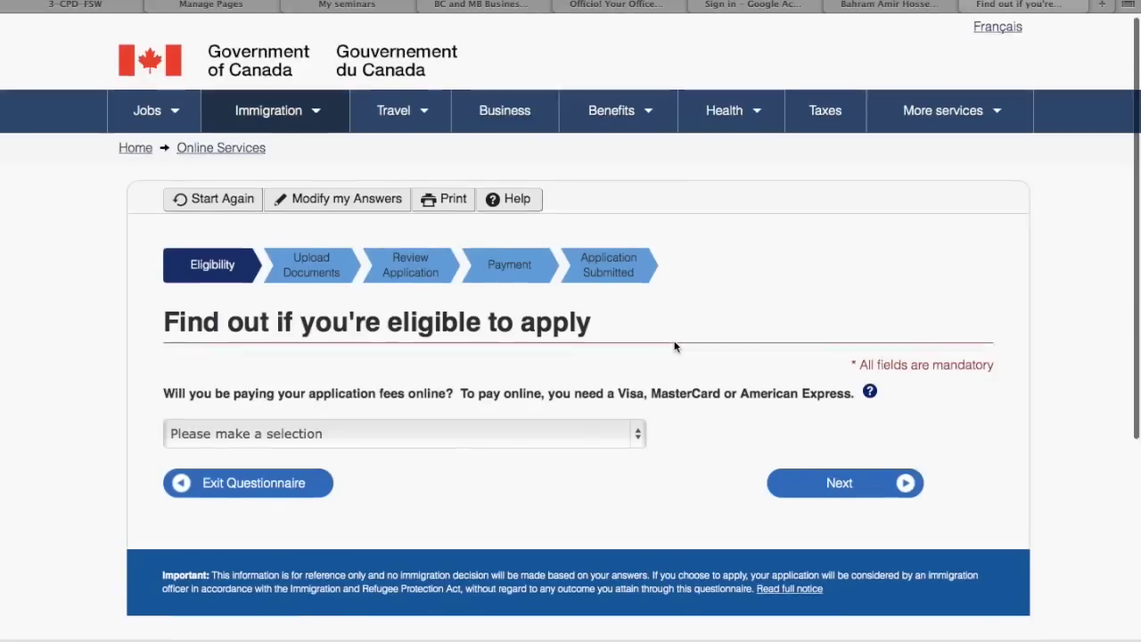
pyautogui.scroll(-2, 675, 347)
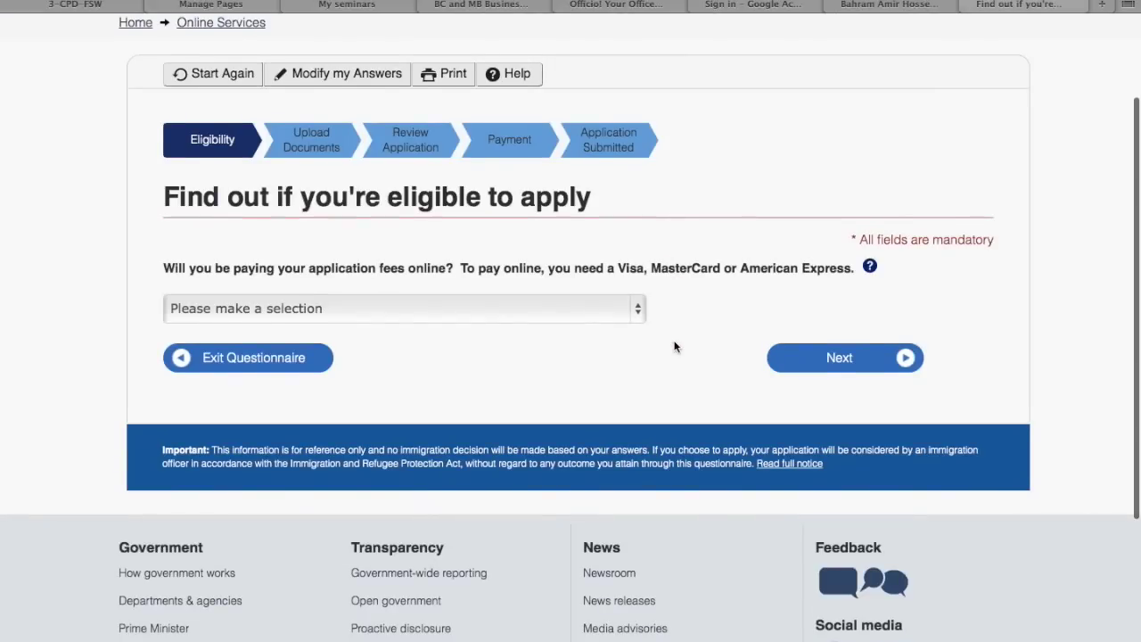
pyautogui.click(454, 307)
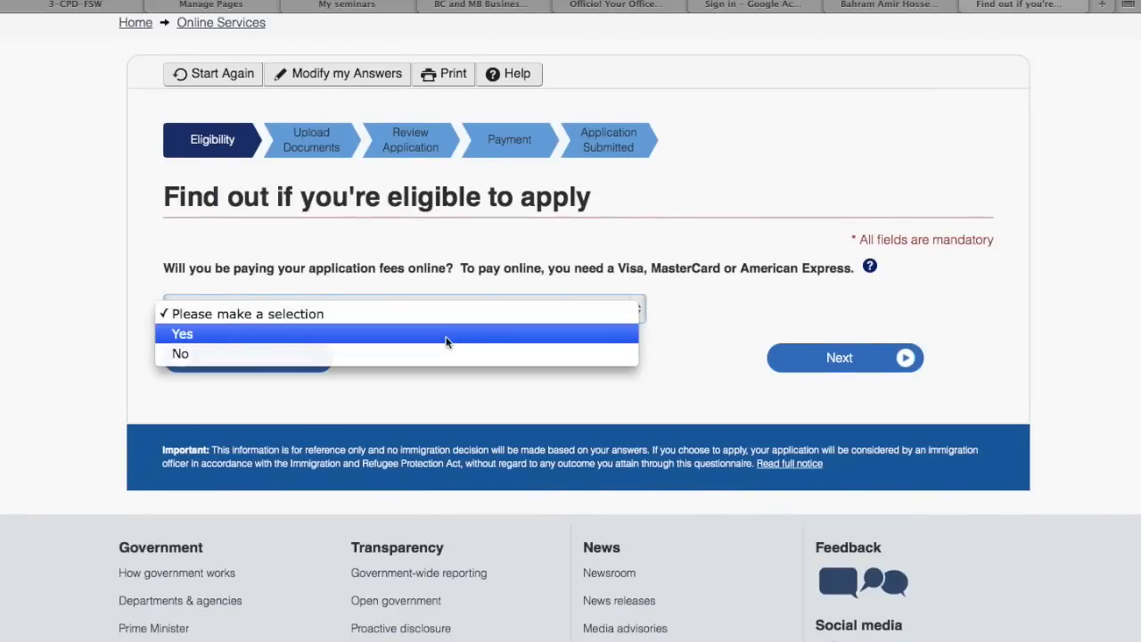
pyautogui.click(446, 334)
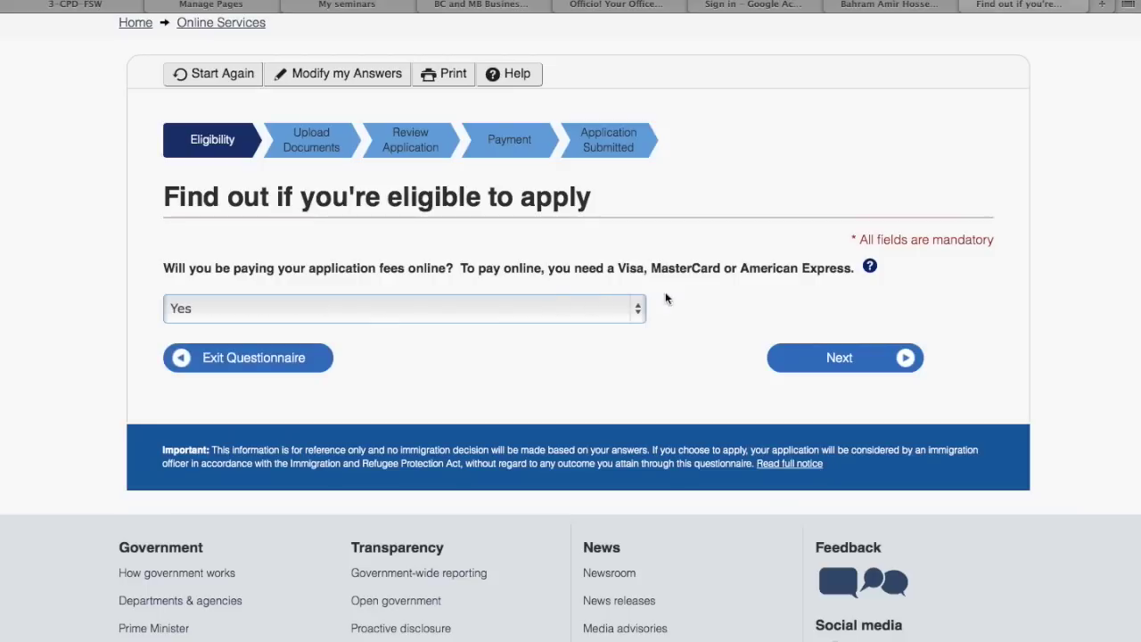
pyautogui.click(820, 361)
# Scroll through every section of Review your answers, then continue to Submitting your application
pyautogui.scroll(-3, 661, 352)
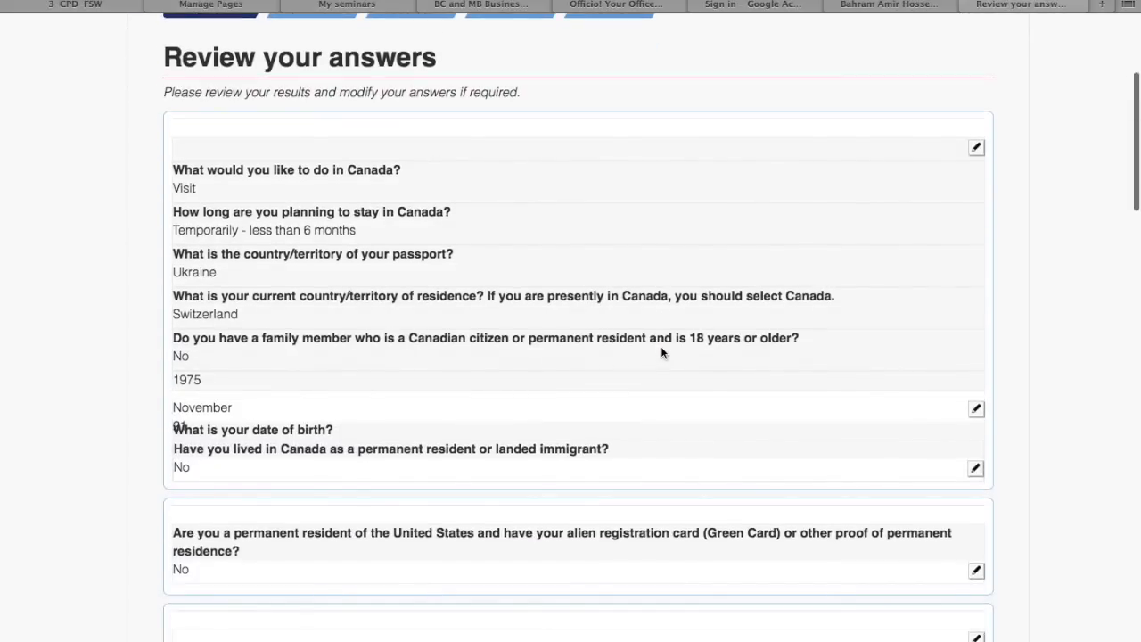
pyautogui.scroll(2, 662, 352)
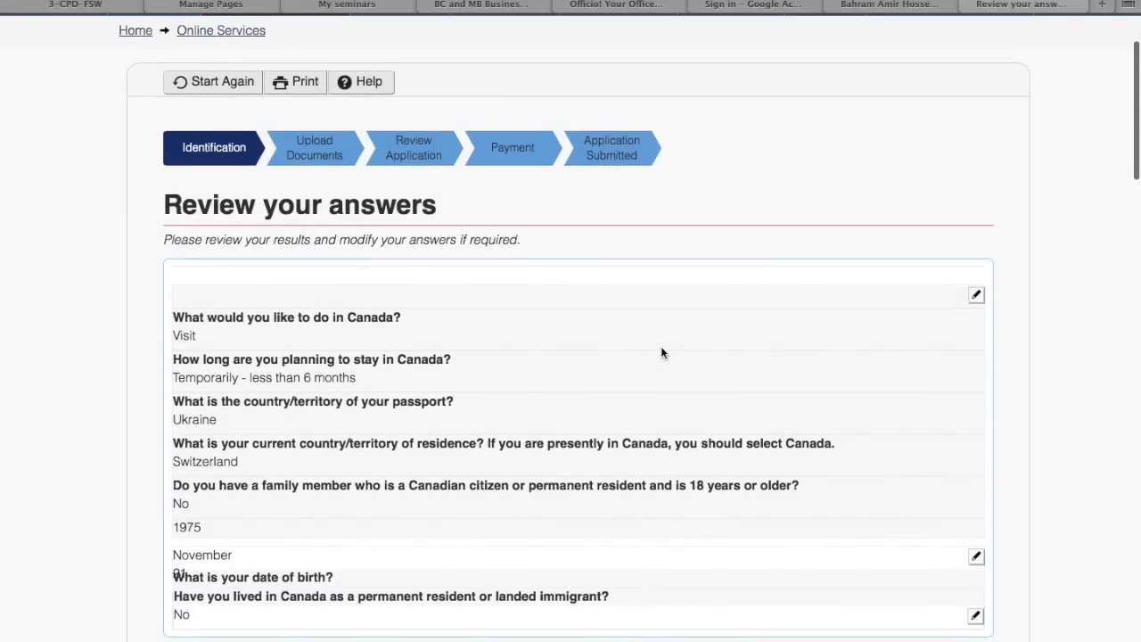
pyautogui.scroll(-2, 661, 352)
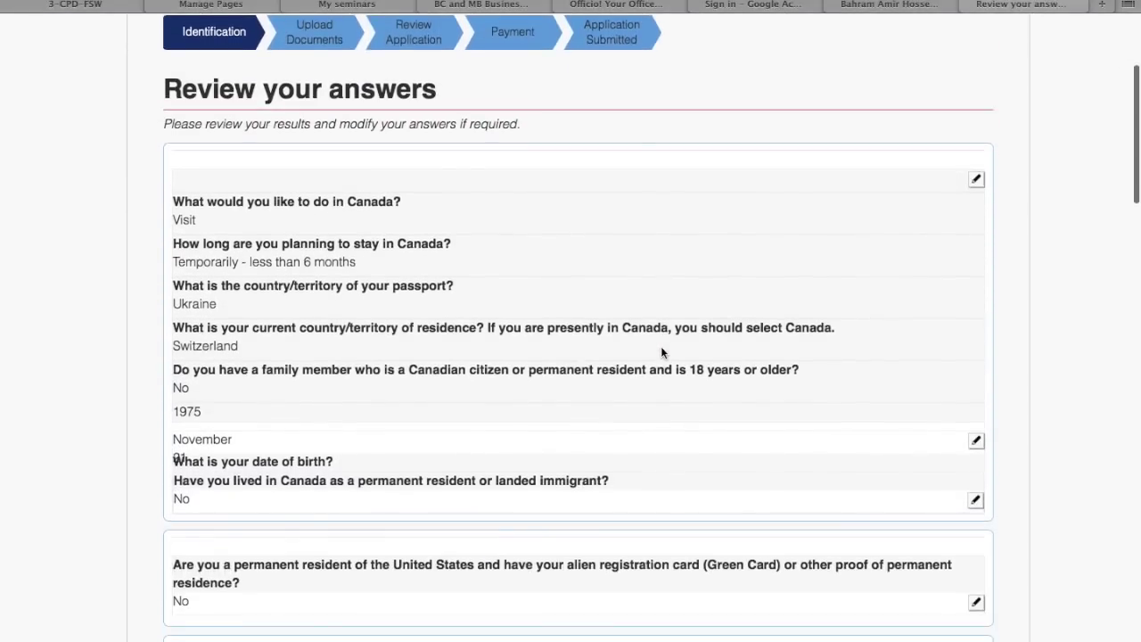
pyautogui.scroll(-3, 484, 299)
pyautogui.scroll(-9, 484, 300)
pyautogui.scroll(-1, 484, 300)
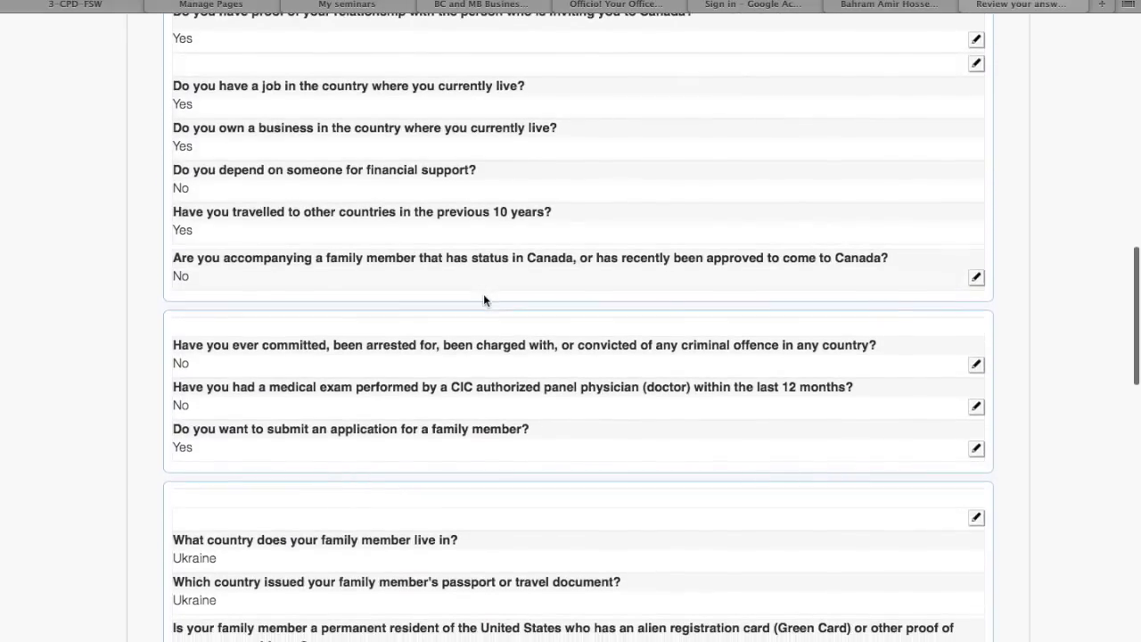
pyautogui.scroll(-5, 484, 299)
pyautogui.scroll(-2, 483, 295)
pyautogui.scroll(-2, 483, 300)
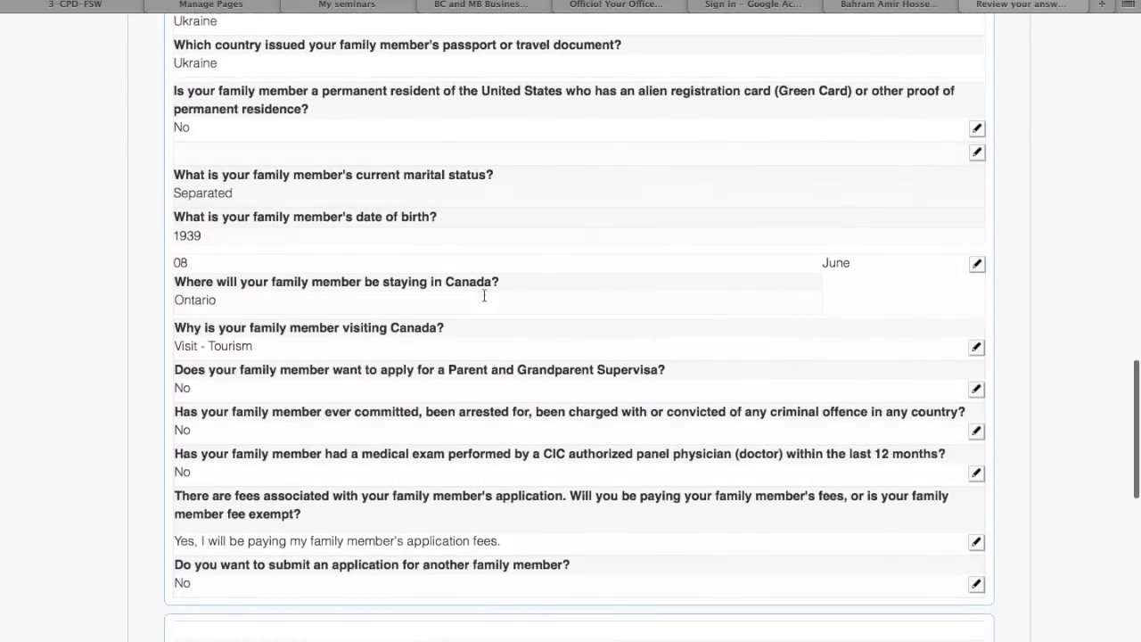
pyautogui.scroll(-2, 483, 295)
pyautogui.scroll(-6, 483, 295)
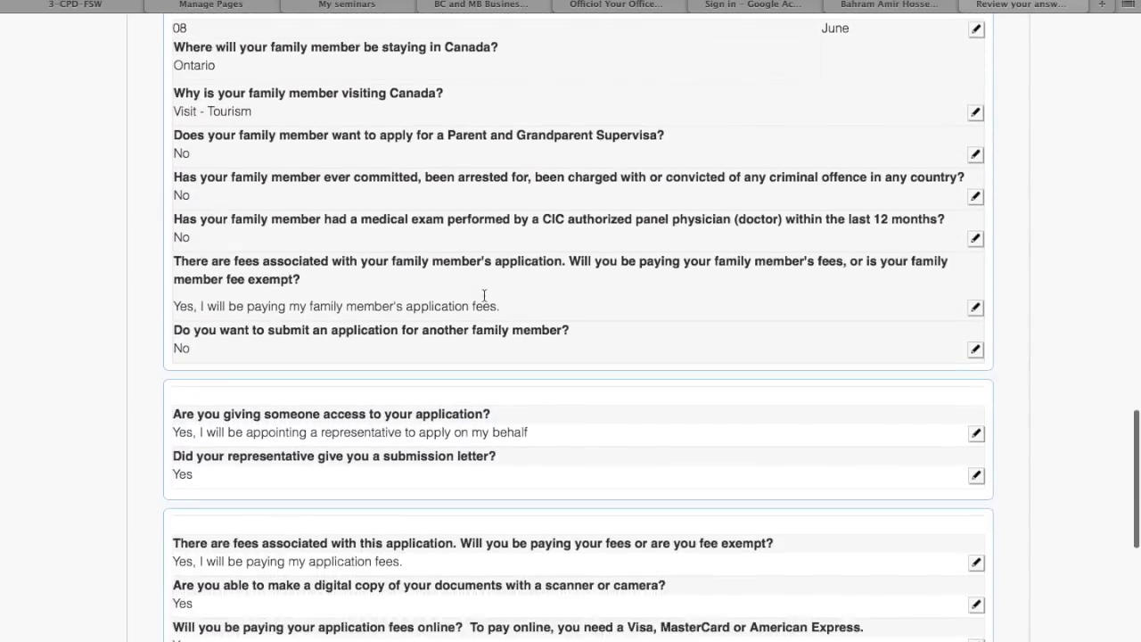
pyautogui.click(882, 508)
pyautogui.scroll(-4, 748, 469)
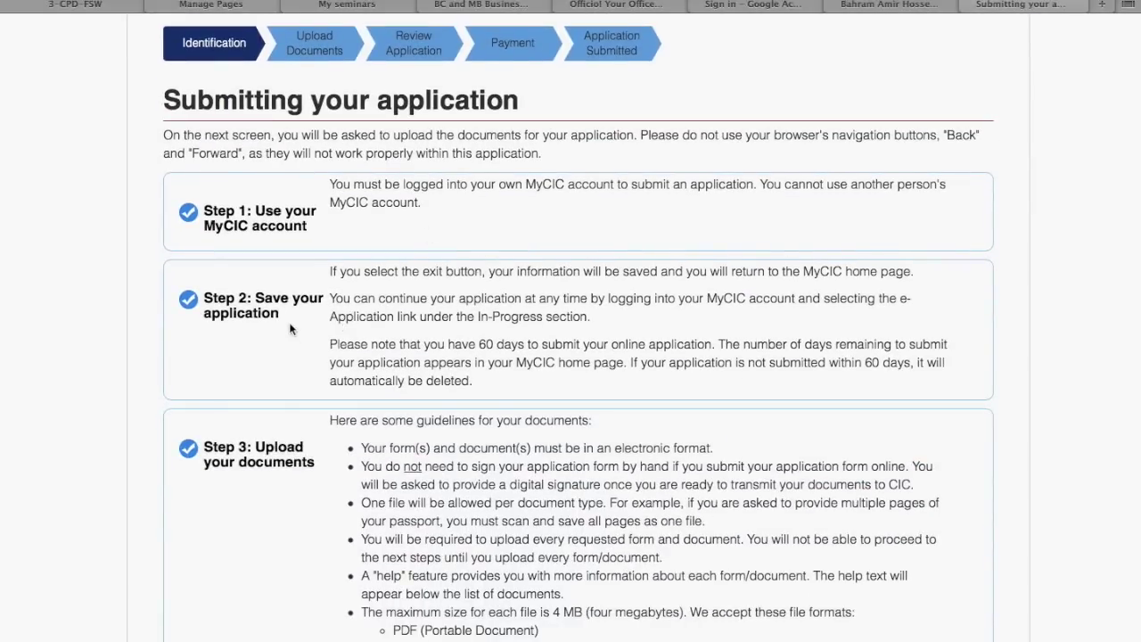
pyautogui.scroll(-5, 272, 460)
pyautogui.scroll(-5, 272, 460)
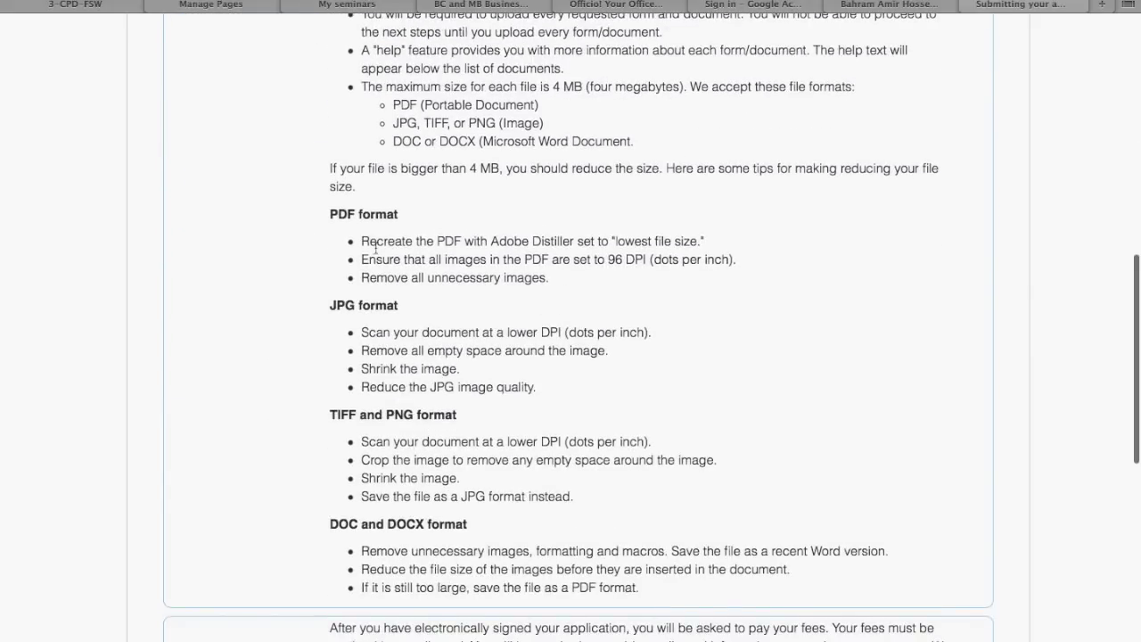
pyautogui.scroll(5, 336, 254)
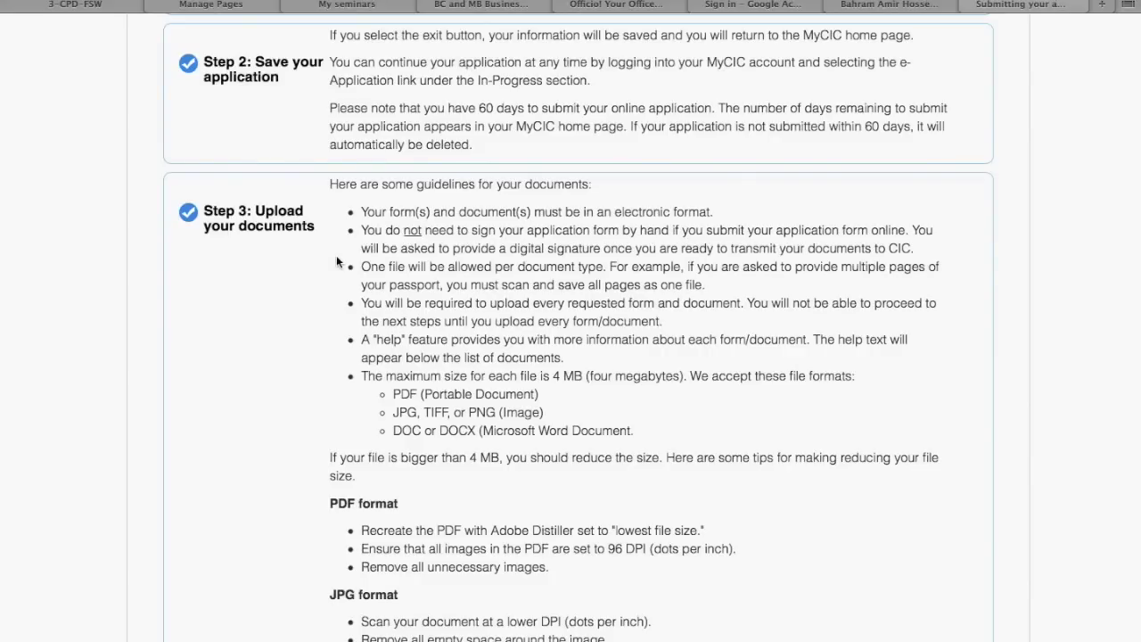
pyautogui.scroll(-4, 336, 255)
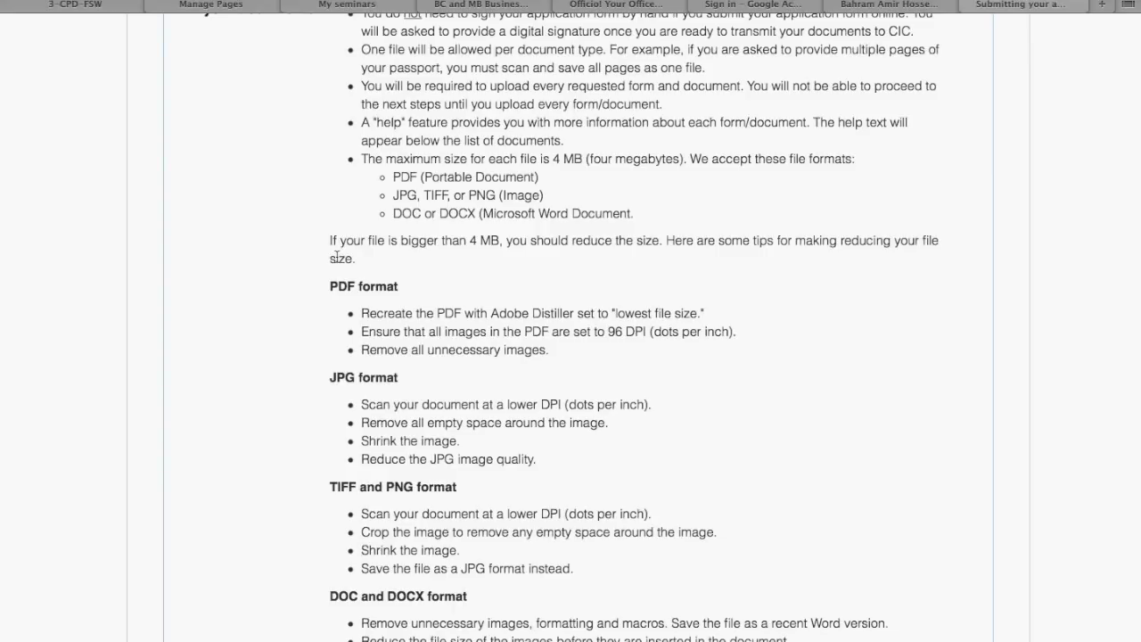
pyautogui.scroll(-2, 359, 368)
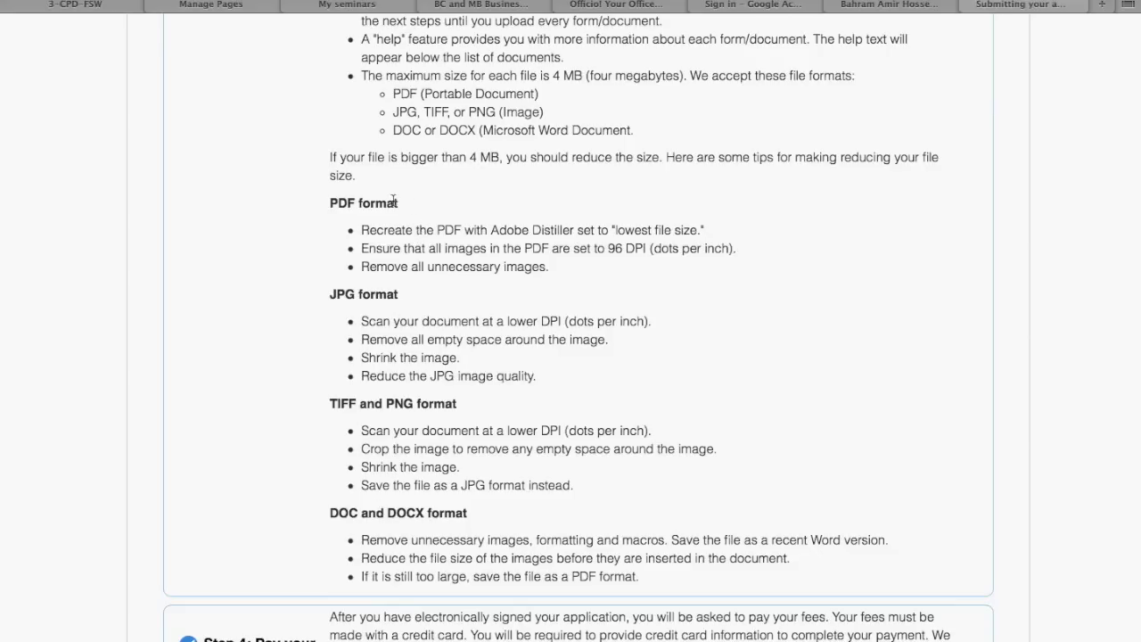
pyautogui.moveTo(331, 204); pyautogui.dragTo(416, 220)
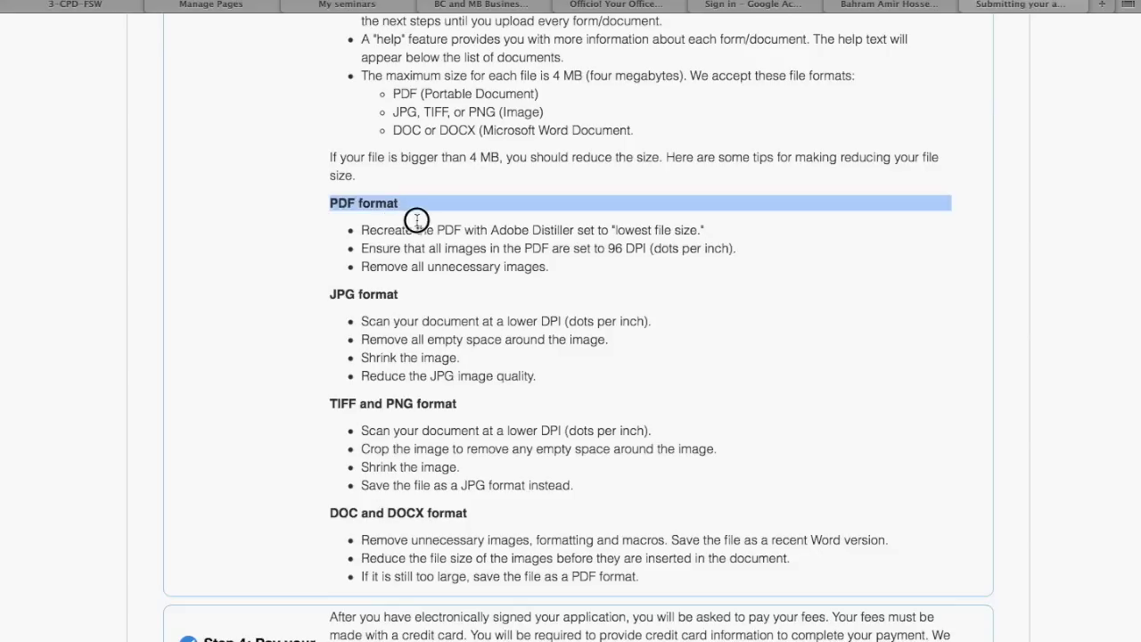
pyautogui.moveTo(331, 293); pyautogui.dragTo(407, 303)
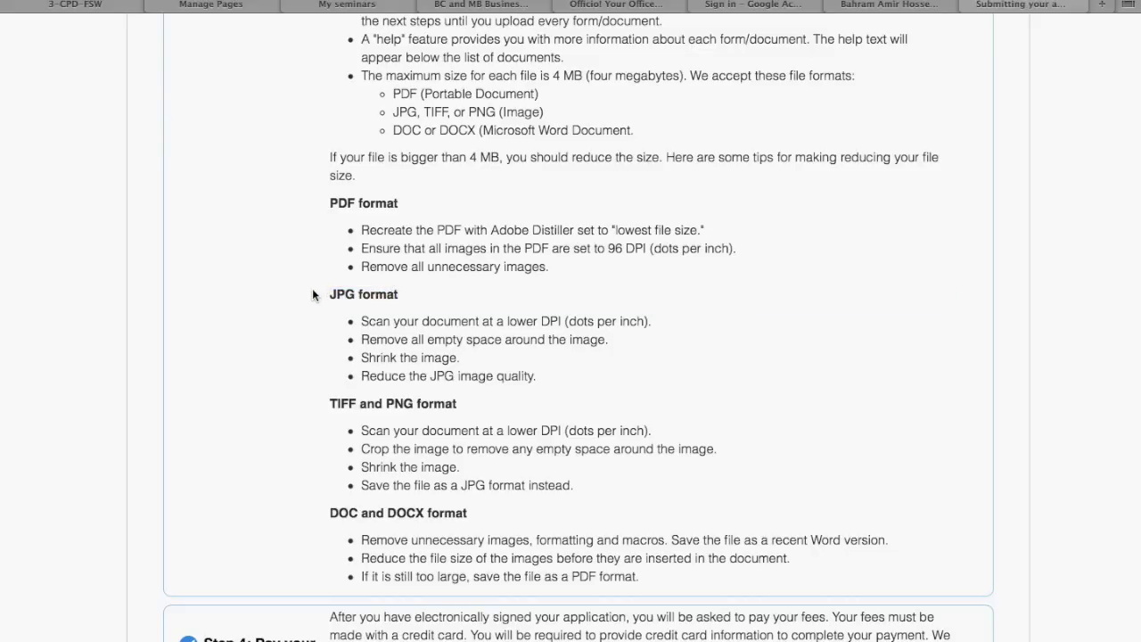
pyautogui.scroll(3, 312, 294)
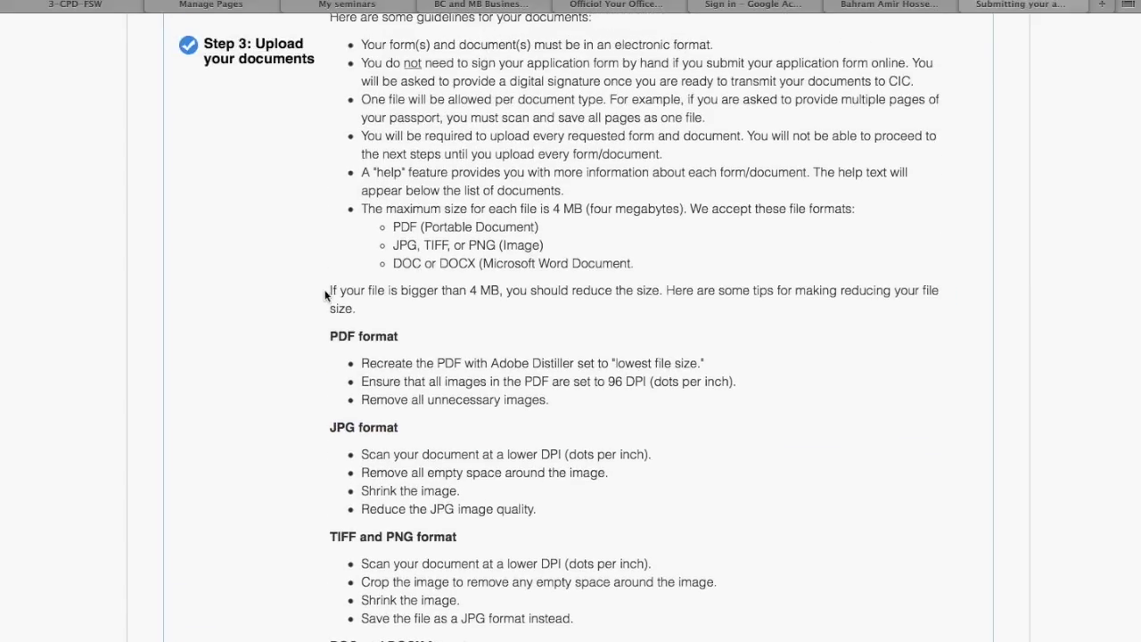
pyautogui.moveTo(325, 289); pyautogui.dragTo(383, 298)
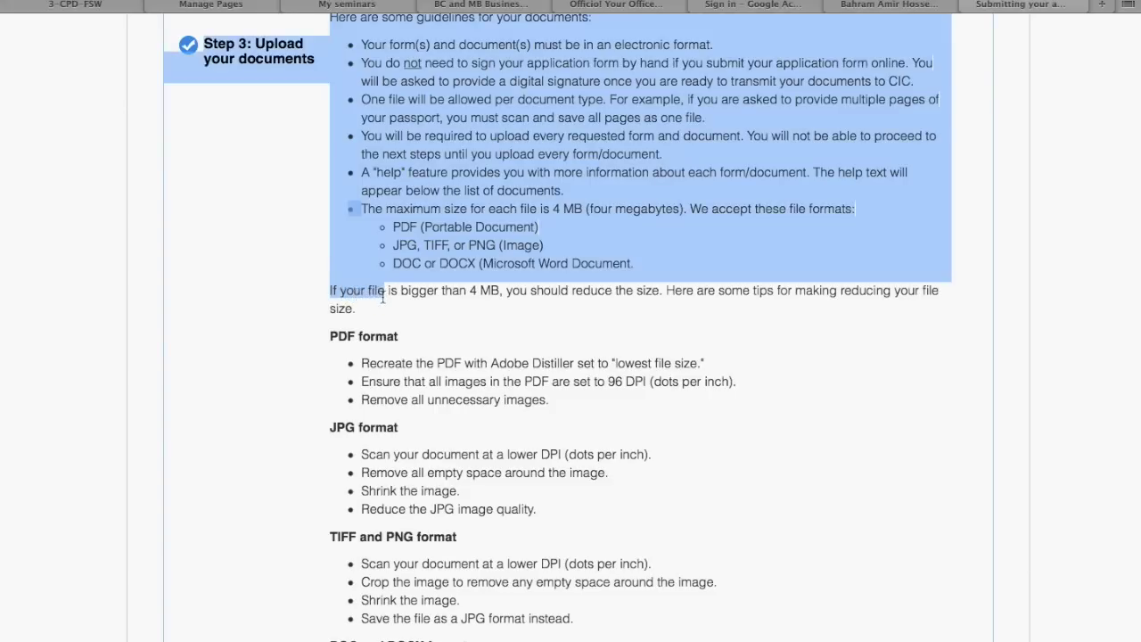
pyautogui.click(456, 308)
pyautogui.moveTo(499, 288); pyautogui.dragTo(422, 279)
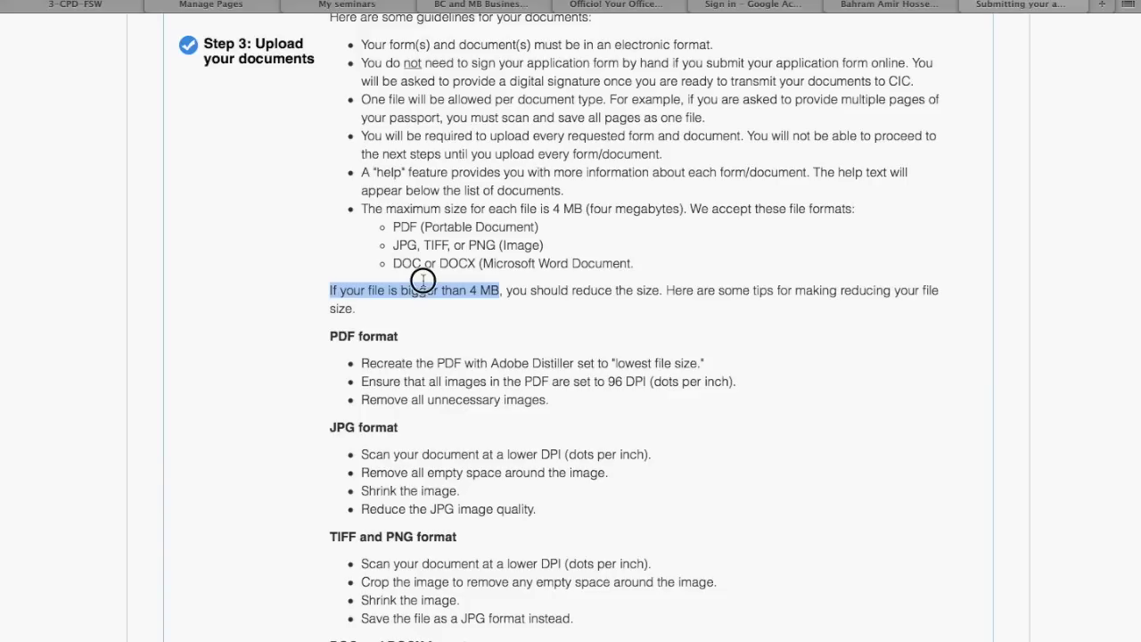
pyautogui.moveTo(422, 280); pyautogui.dragTo(423, 280)
pyautogui.scroll(-1, 422, 280)
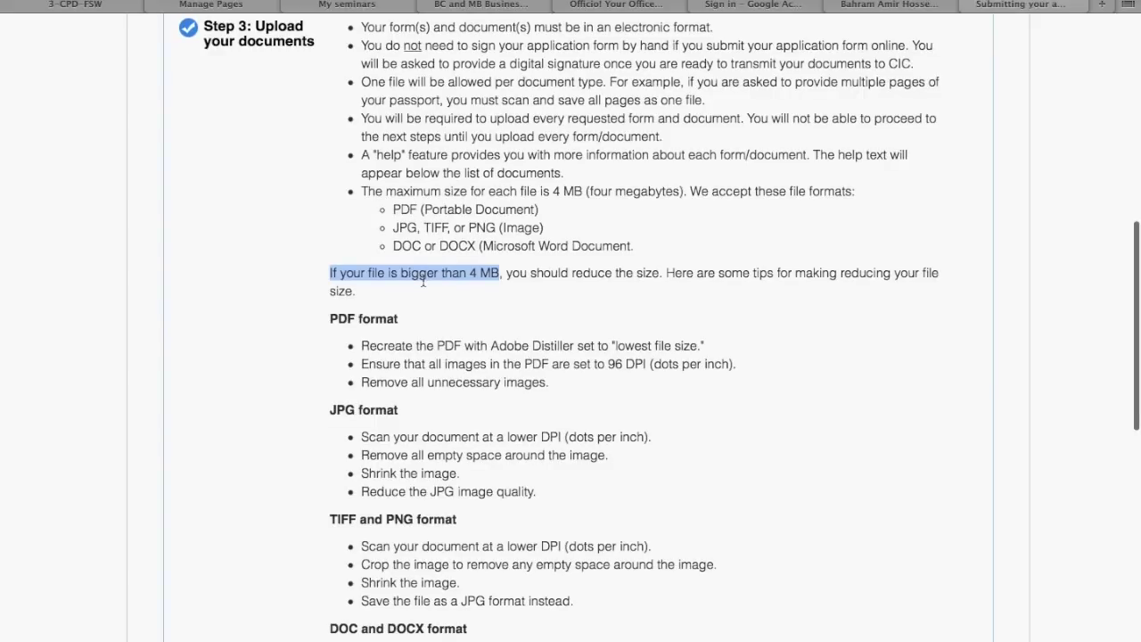
pyautogui.scroll(-1, 422, 280)
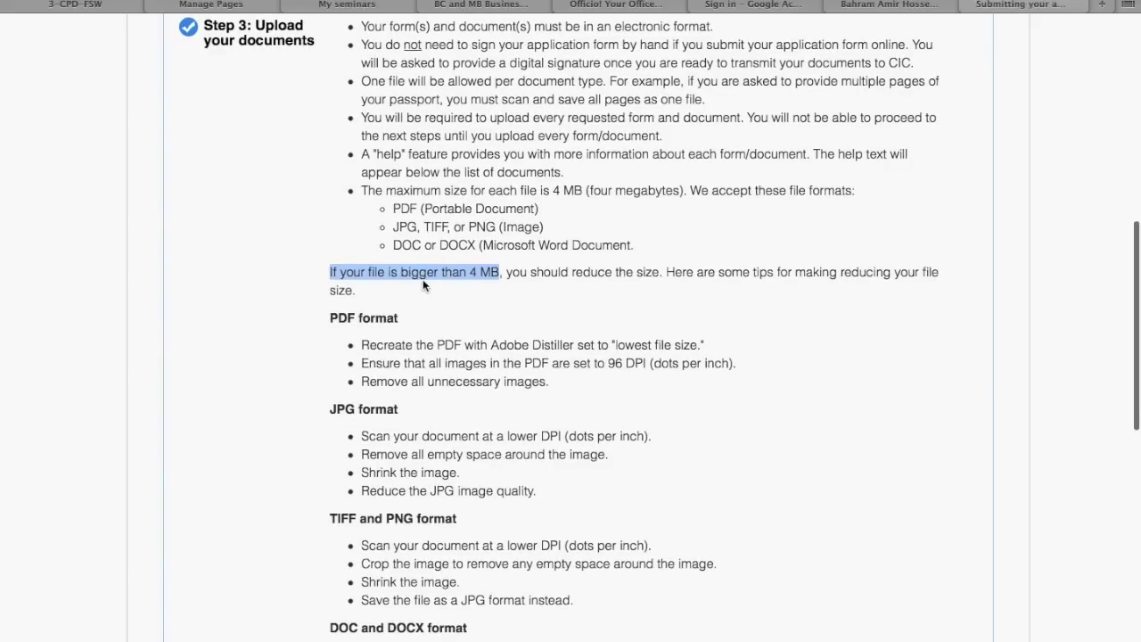
pyautogui.scroll(-1, 423, 281)
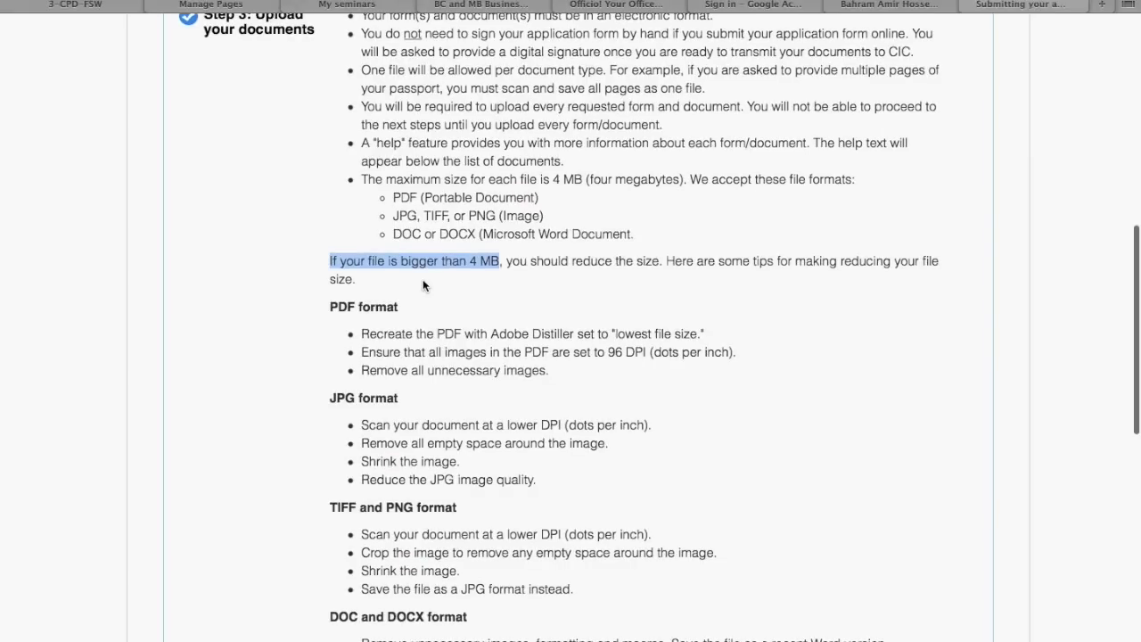
pyautogui.scroll(-2, 424, 284)
pyautogui.scroll(5, 422, 284)
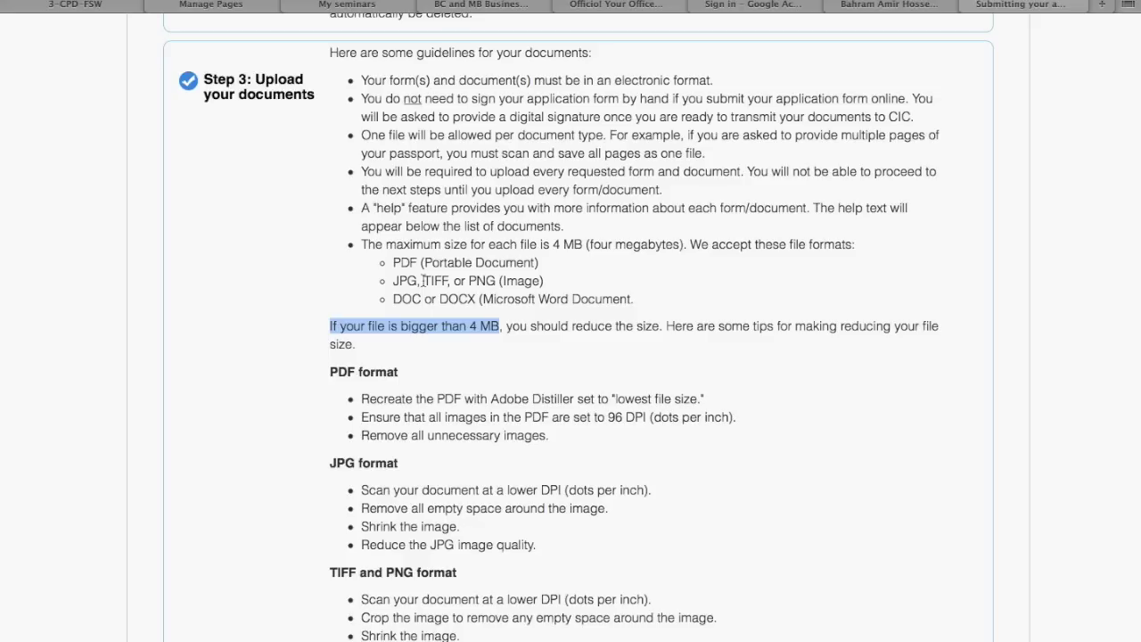
pyautogui.moveTo(584, 245); pyautogui.dragTo(551, 244)
pyautogui.click(552, 245)
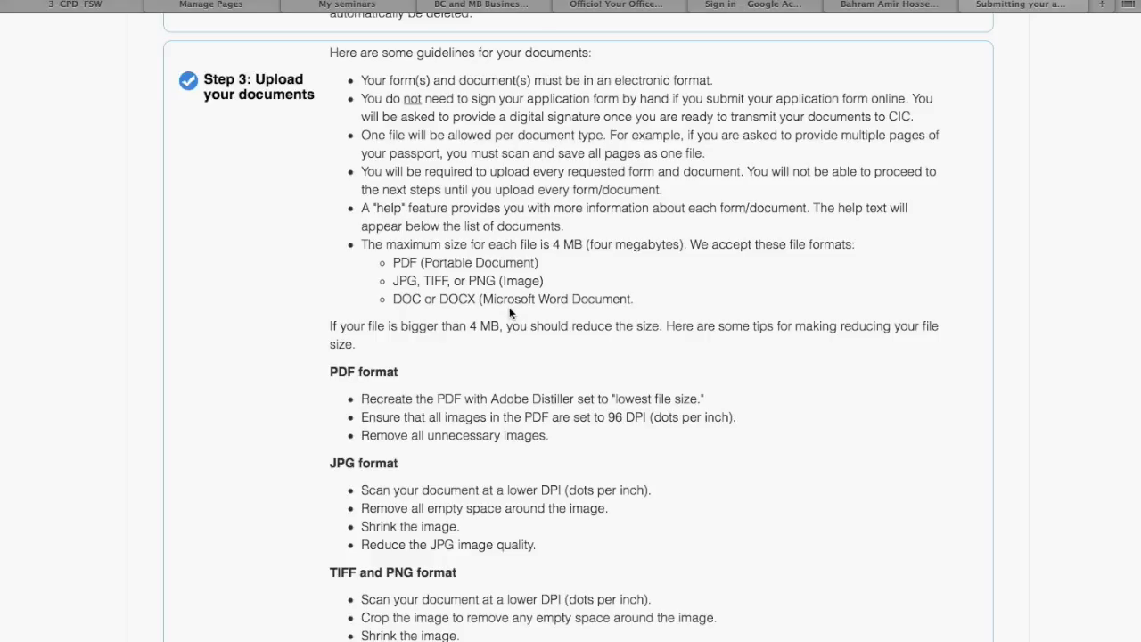
pyautogui.scroll(-5, 511, 311)
pyautogui.scroll(-8, 511, 310)
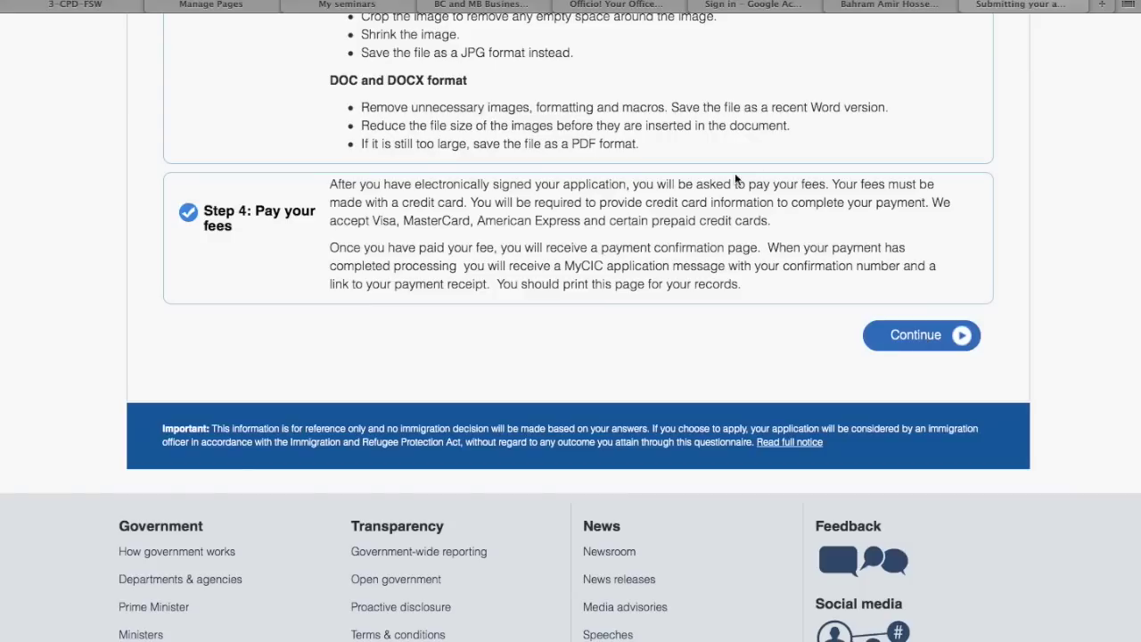
pyautogui.click(915, 338)
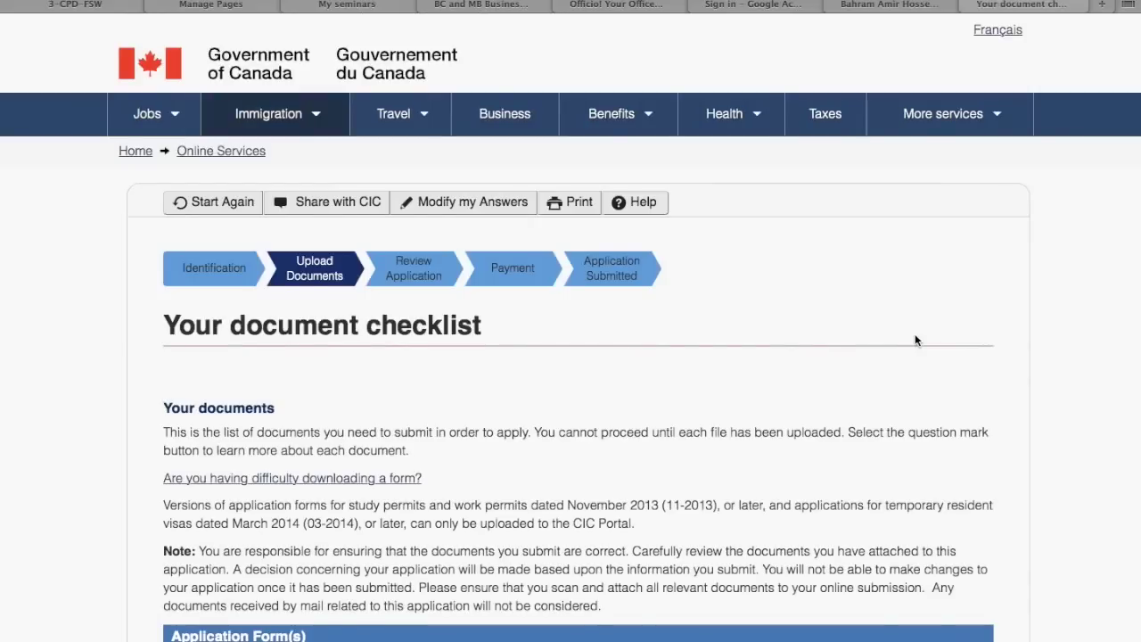
# Scroll through the checklist's Application Form(s), Supporting Documents, Optional Documents and Fees tables
pyautogui.scroll(-5, 915, 339)
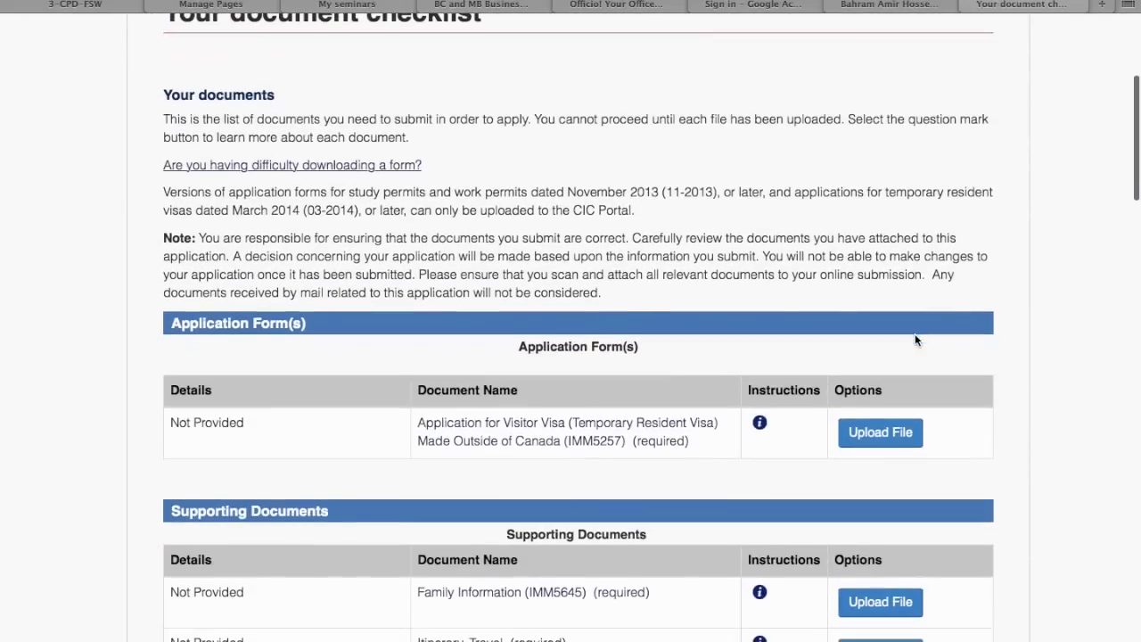
pyautogui.scroll(2, 915, 340)
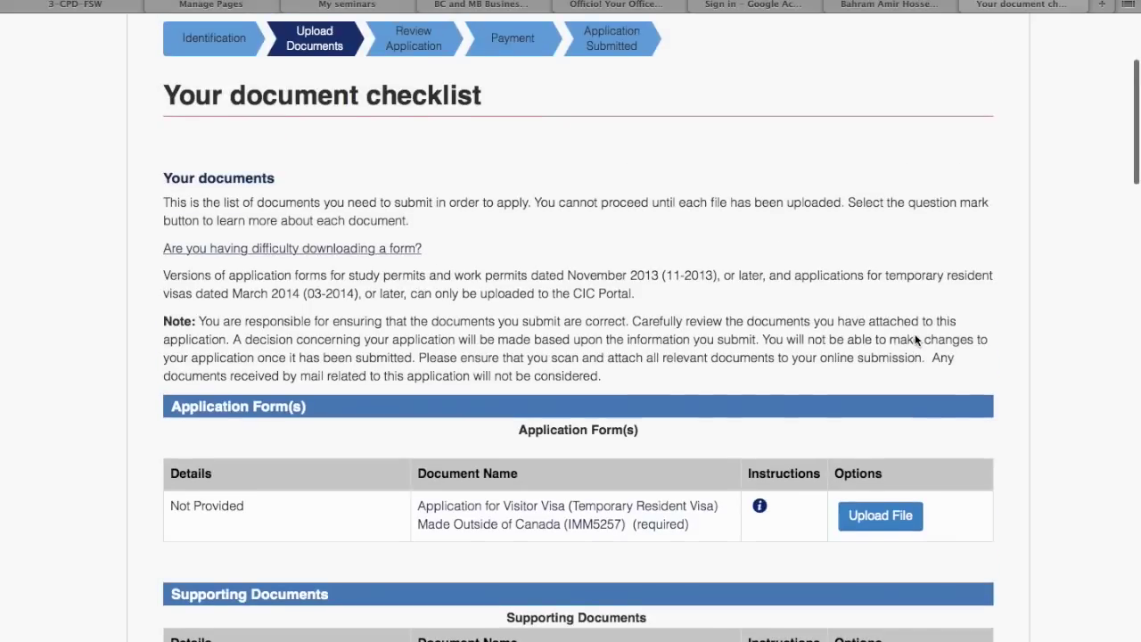
pyautogui.scroll(-2, 914, 340)
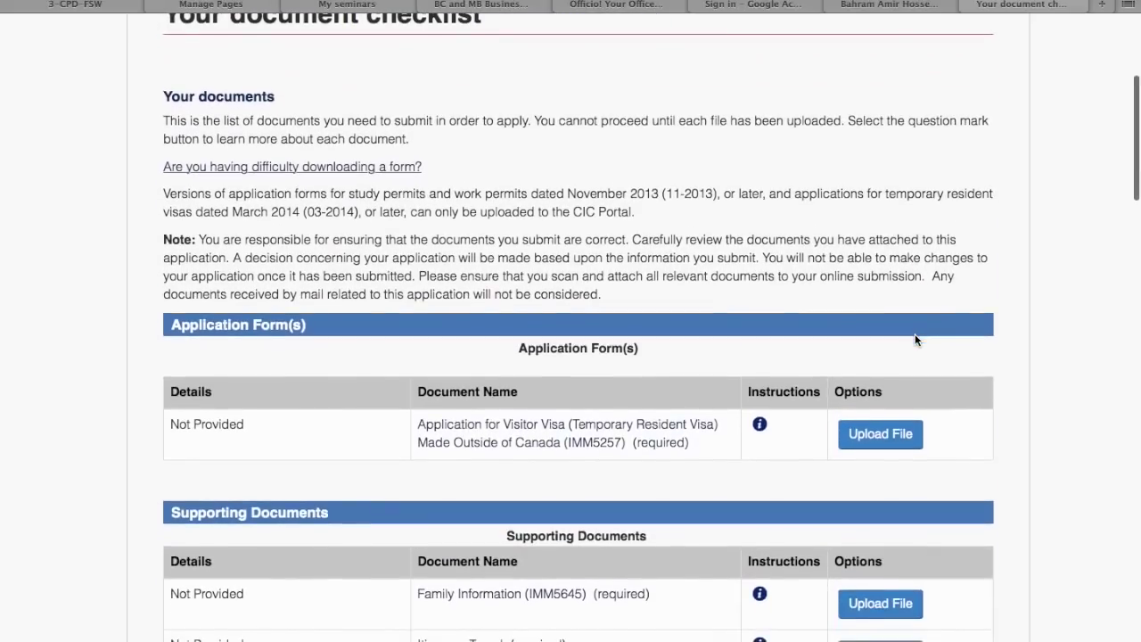
pyautogui.scroll(-3, 915, 340)
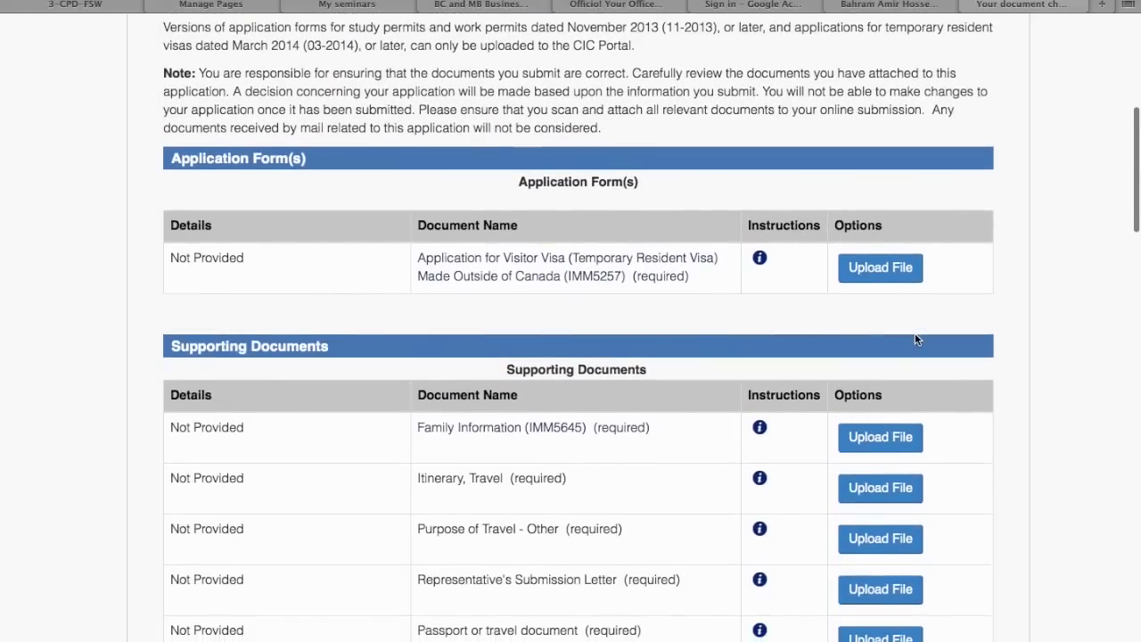
pyautogui.scroll(-4, 914, 336)
pyautogui.scroll(-8, 914, 337)
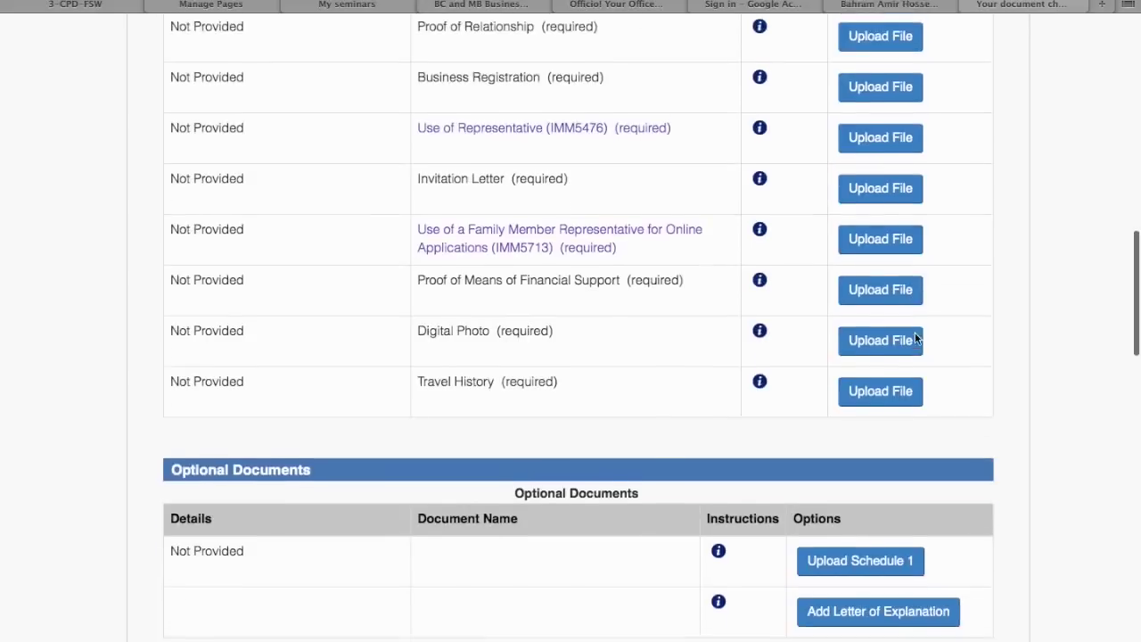
pyautogui.scroll(-13, 916, 338)
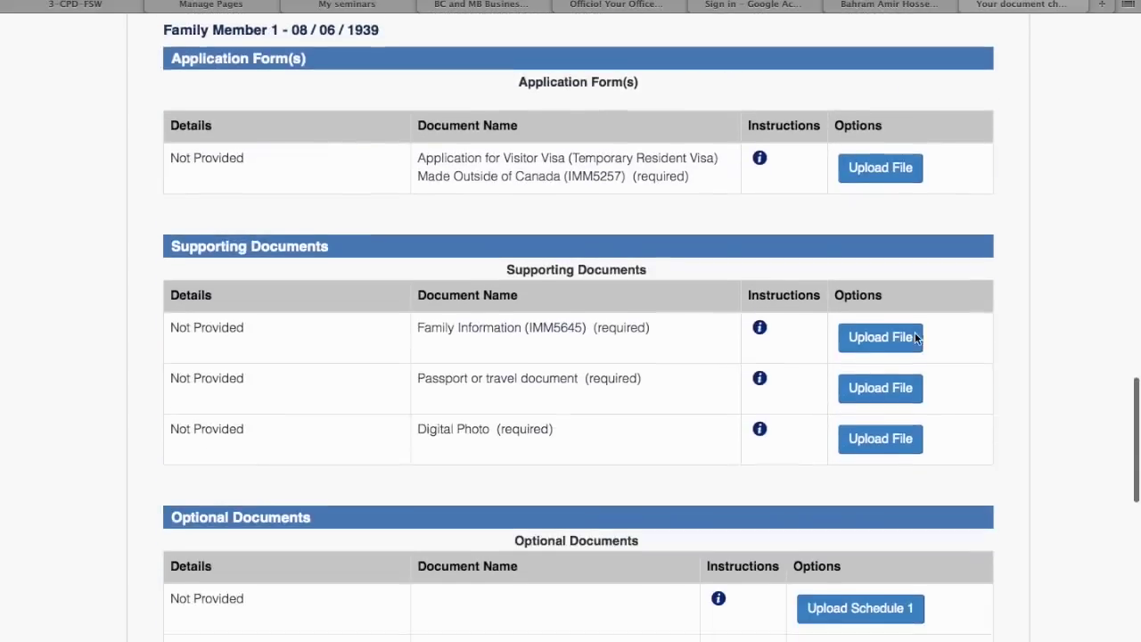
pyautogui.scroll(-3, 915, 339)
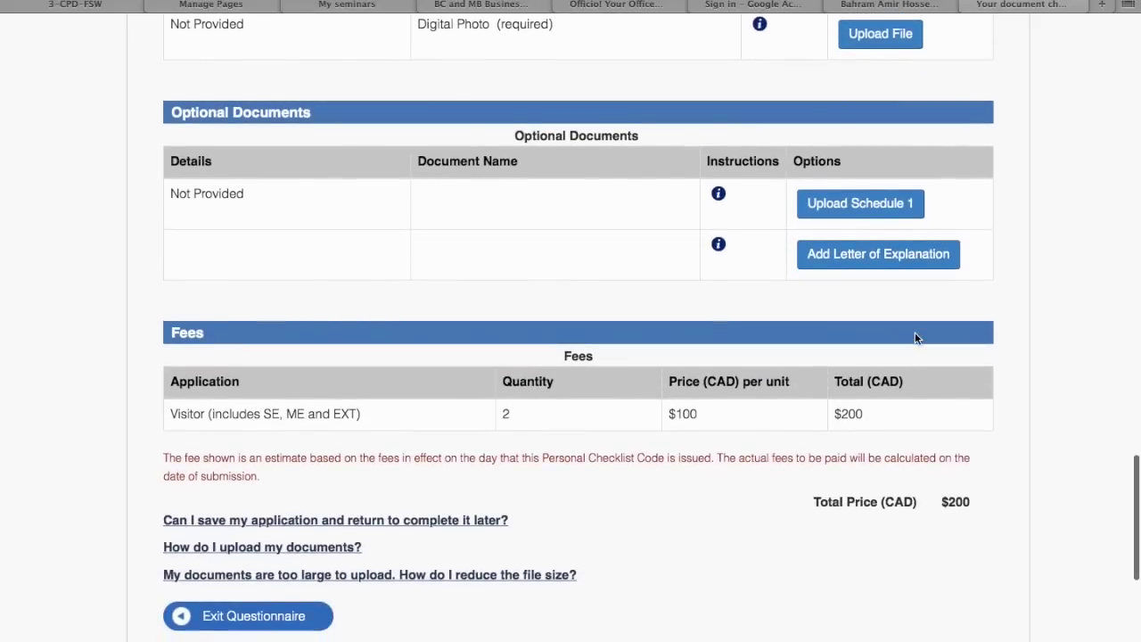
pyautogui.scroll(-1, 915, 339)
pyautogui.scroll(20, 916, 330)
pyautogui.scroll(-3, 915, 329)
pyautogui.scroll(-1, 916, 329)
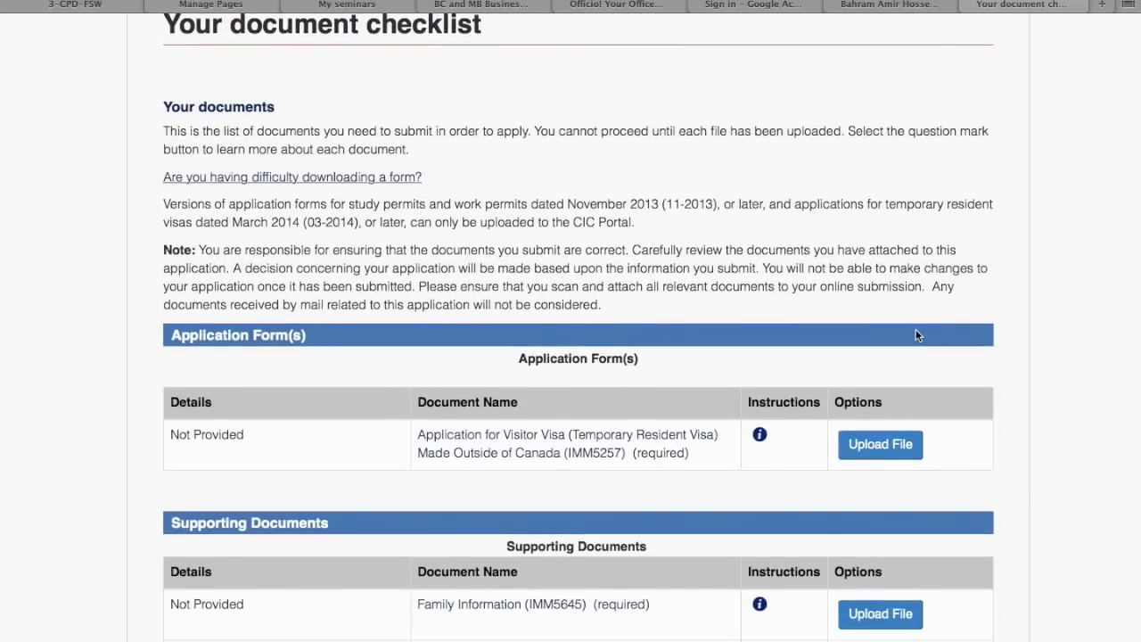
pyautogui.scroll(-3, 915, 329)
pyautogui.scroll(-1, 917, 335)
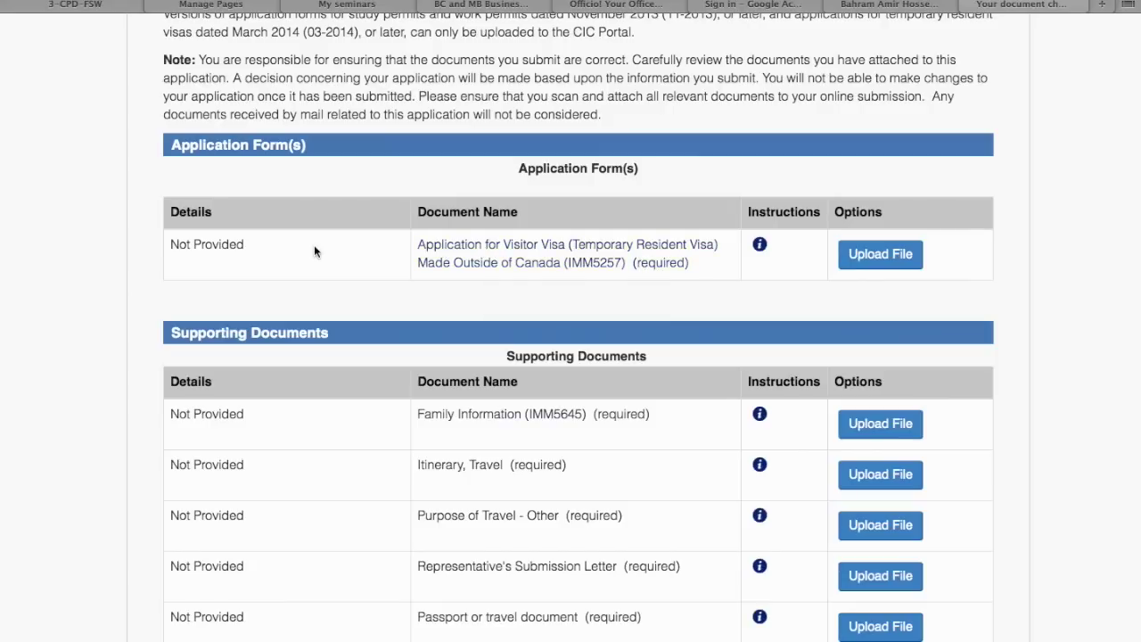
# Open the IMM5257 visitor visa form and save a copy as 'IMM5257E test' on the Desktop
pyautogui.click(458, 264)
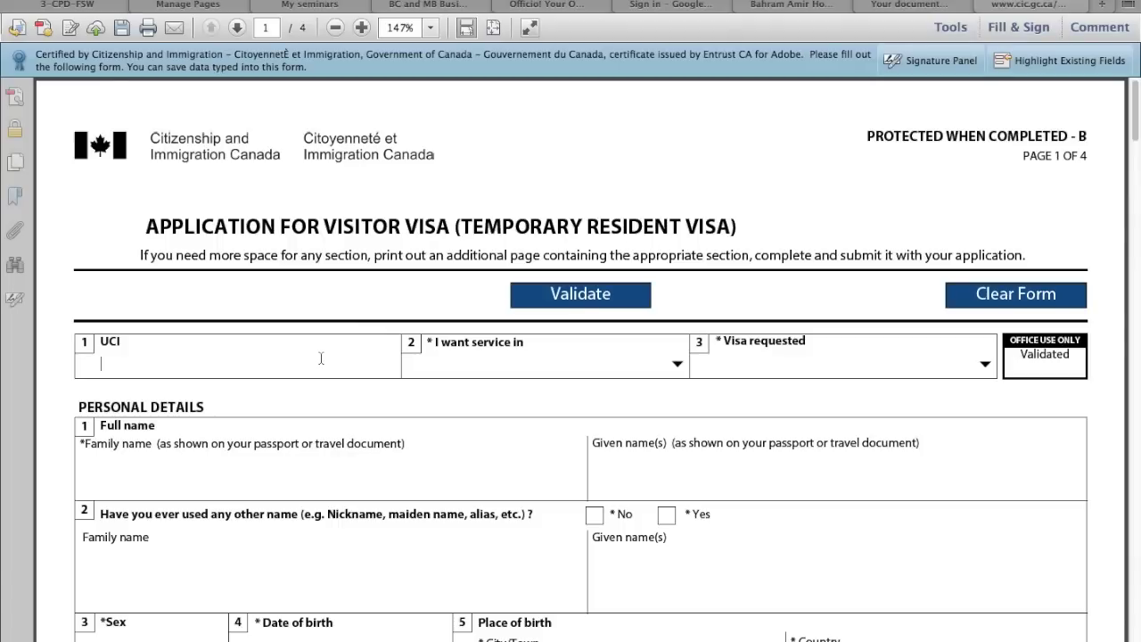
pyautogui.click(125, 36)
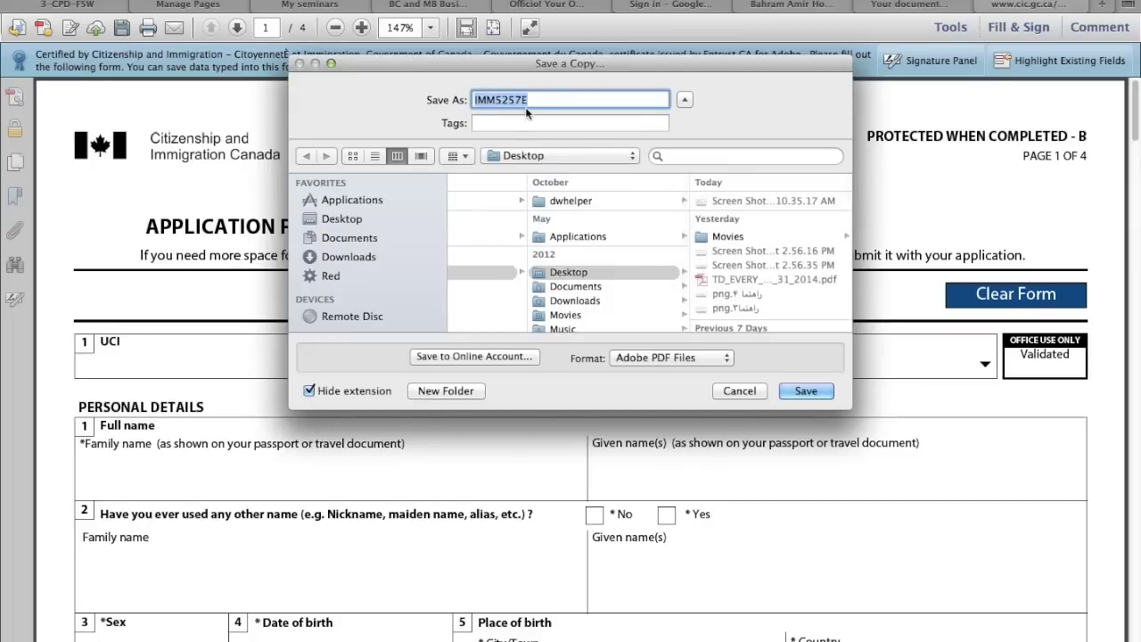
pyautogui.press('Right')
pyautogui.write('test')
pyautogui.click(796, 389)
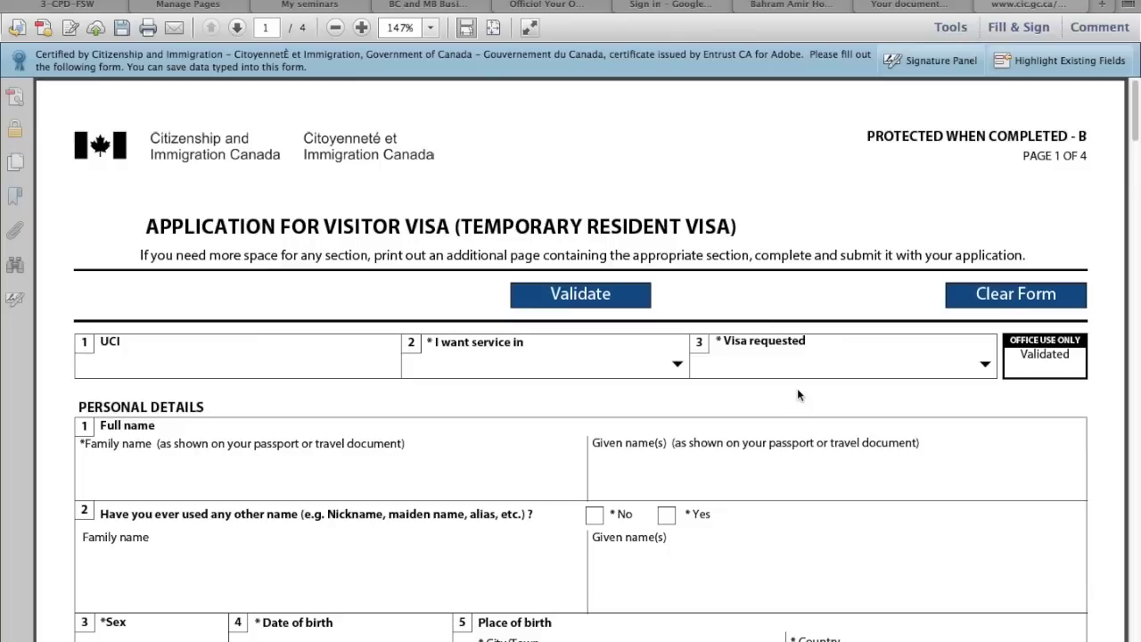
# Exit the browser's full-screen view to uncover the saved PDF icons on the desktop
pyautogui.click(980, 7)
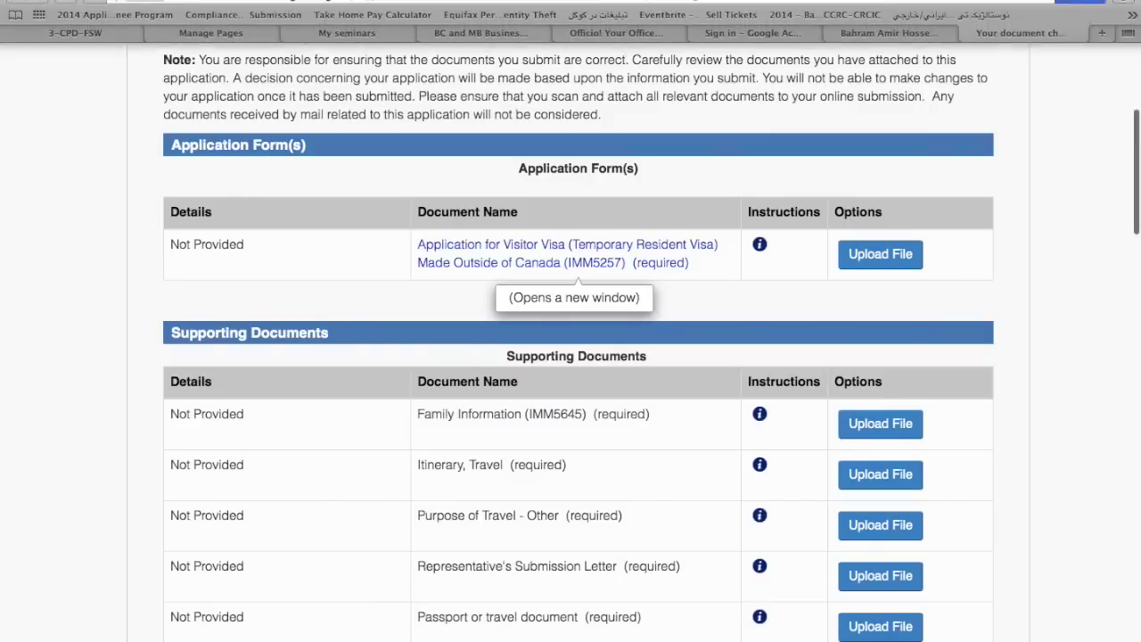
pyautogui.click(1127, 2)
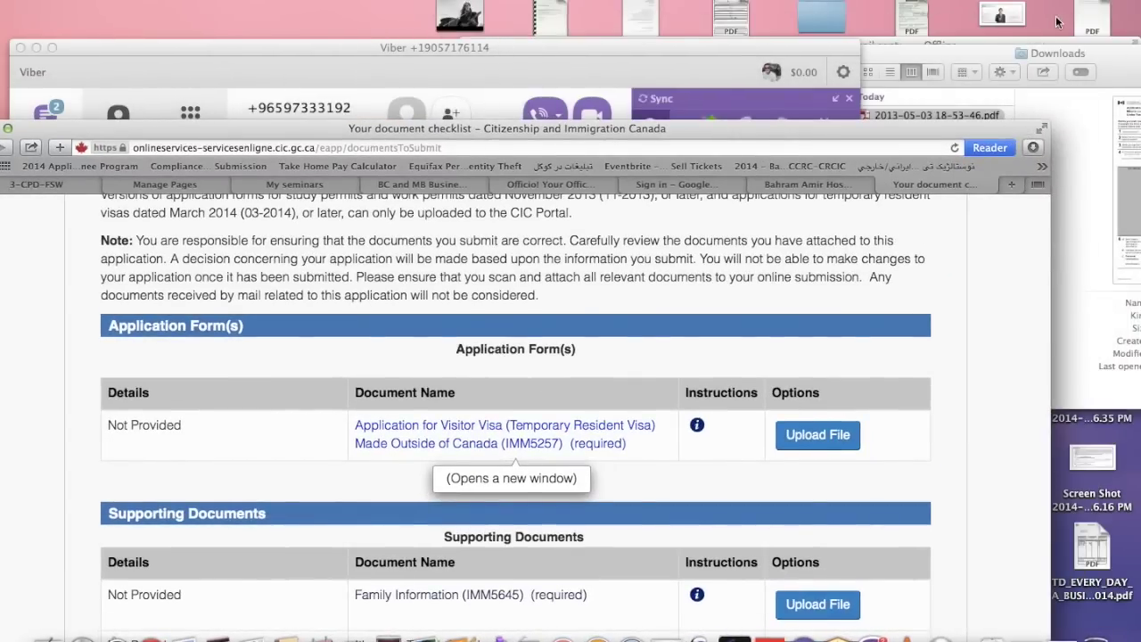
pyautogui.click(1086, 27)
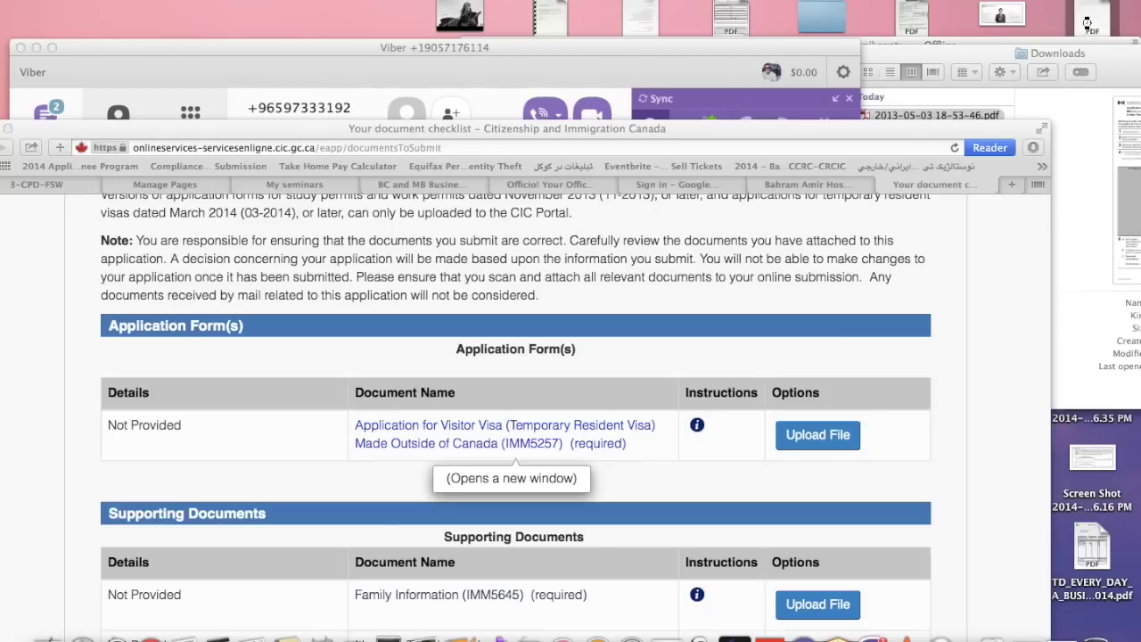
# Open the saved IMM5257 PDF, scroll through its four pages, and go back to the checklist
pyautogui.doubleClick(1086, 23)
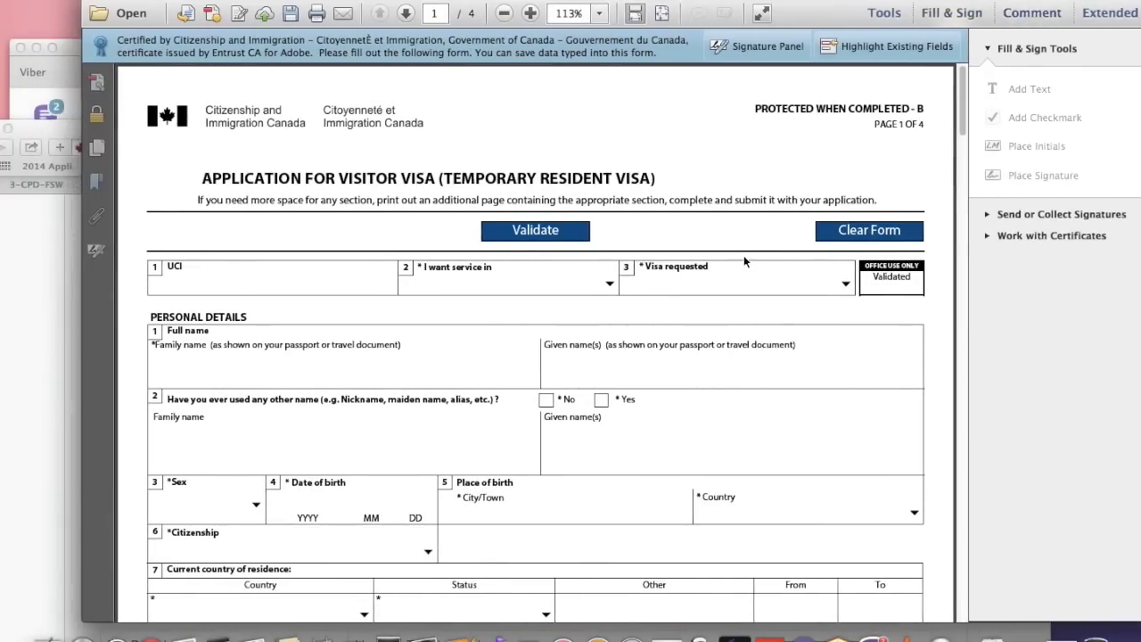
pyautogui.scroll(-1, 616, 286)
pyautogui.scroll(-20, 616, 286)
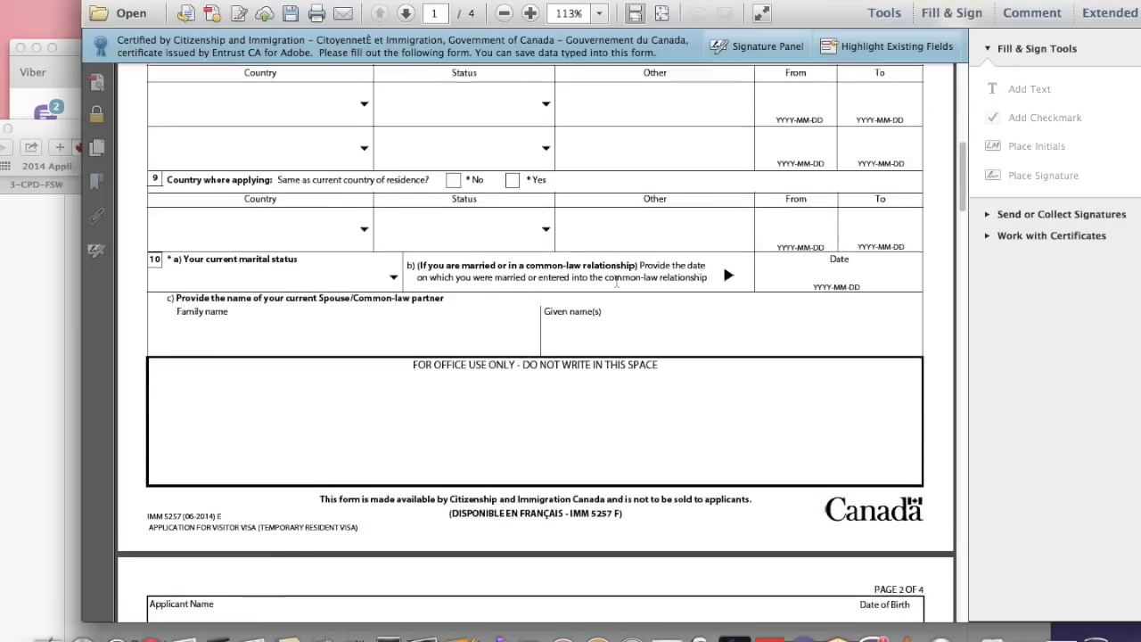
pyautogui.scroll(-15, 632, 218)
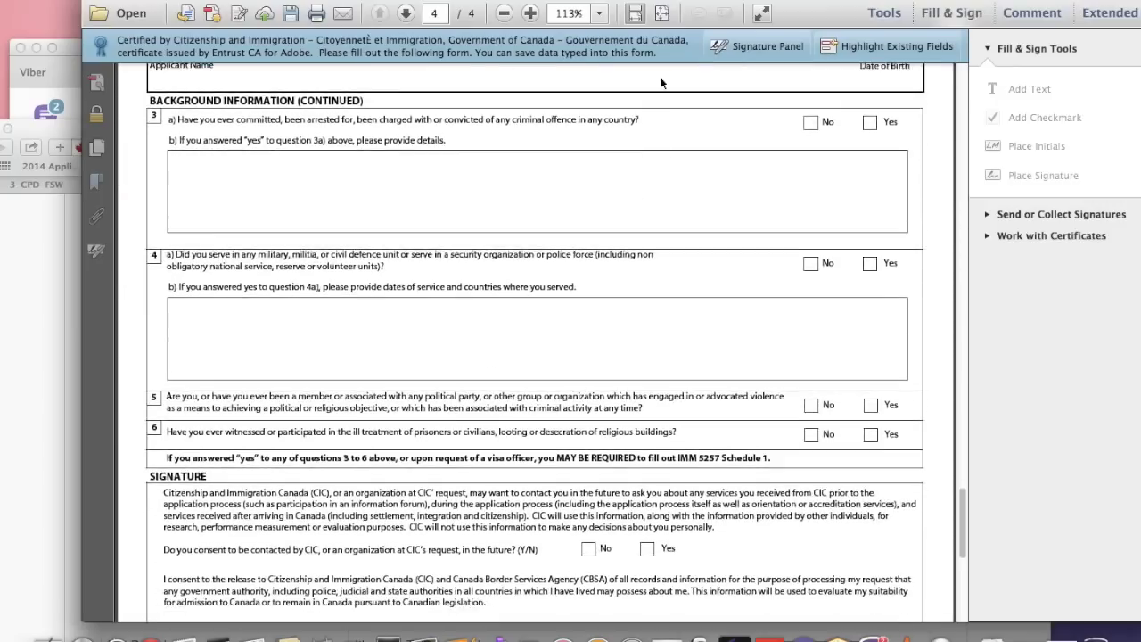
pyautogui.scroll(20, 660, 81)
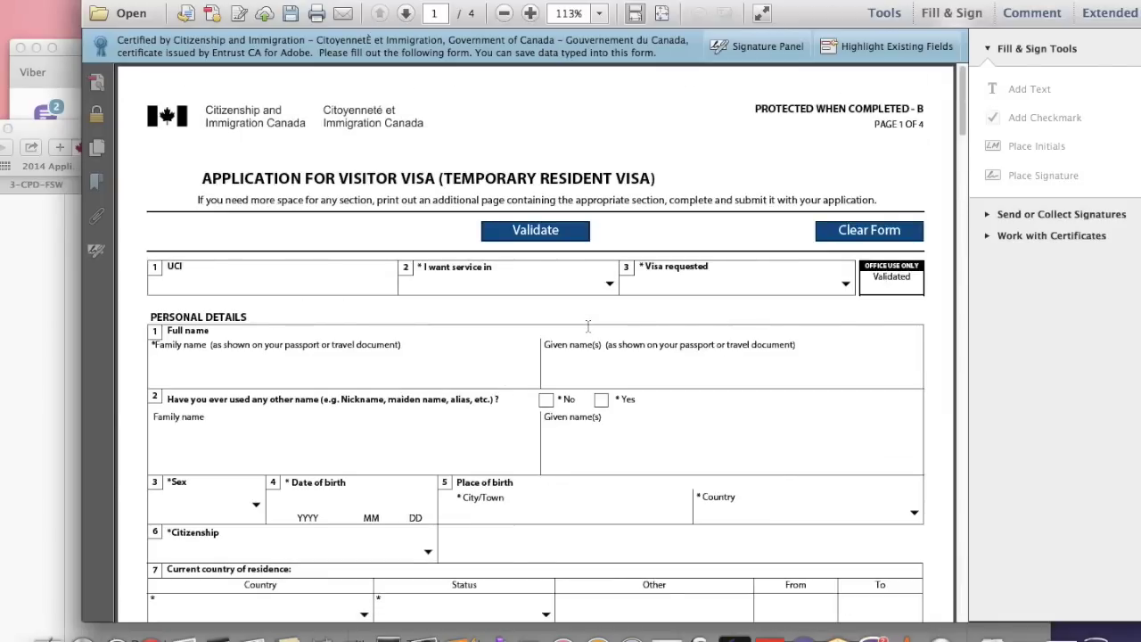
pyautogui.click(39, 273)
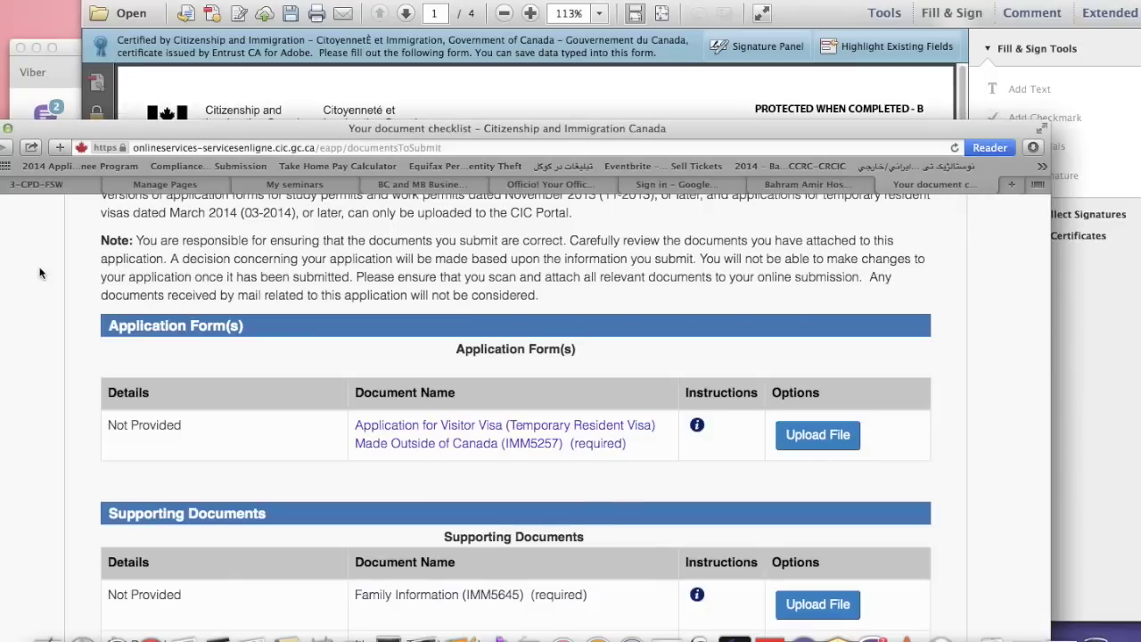
# Scroll the checklist page down to the Supporting Documents table
pyautogui.scroll(-3, 411, 291)
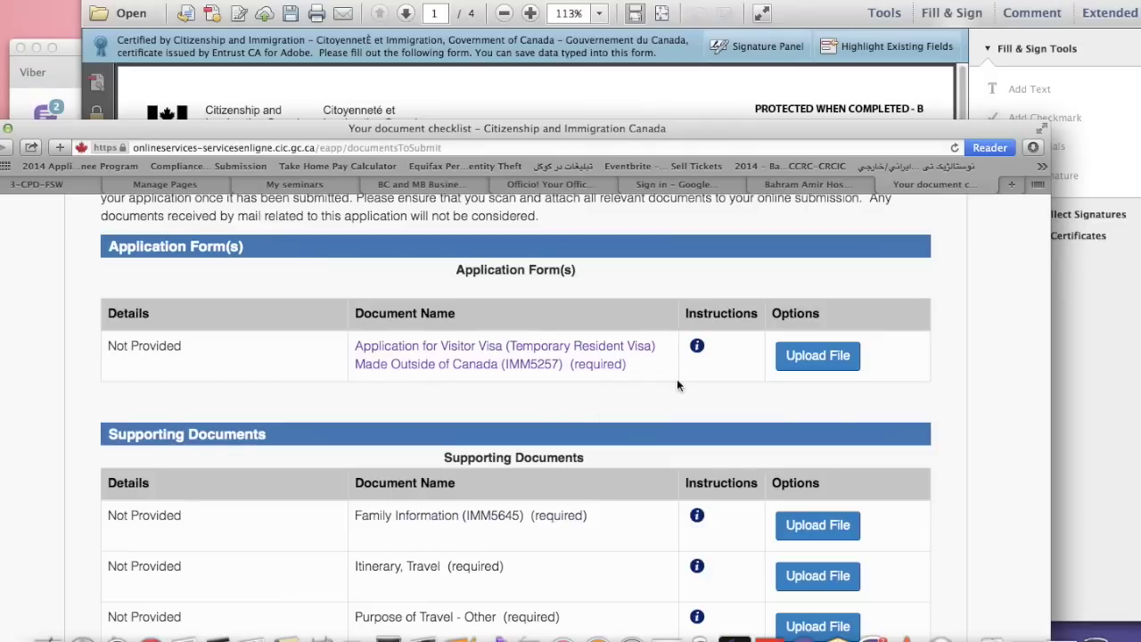
pyautogui.scroll(-3, 677, 385)
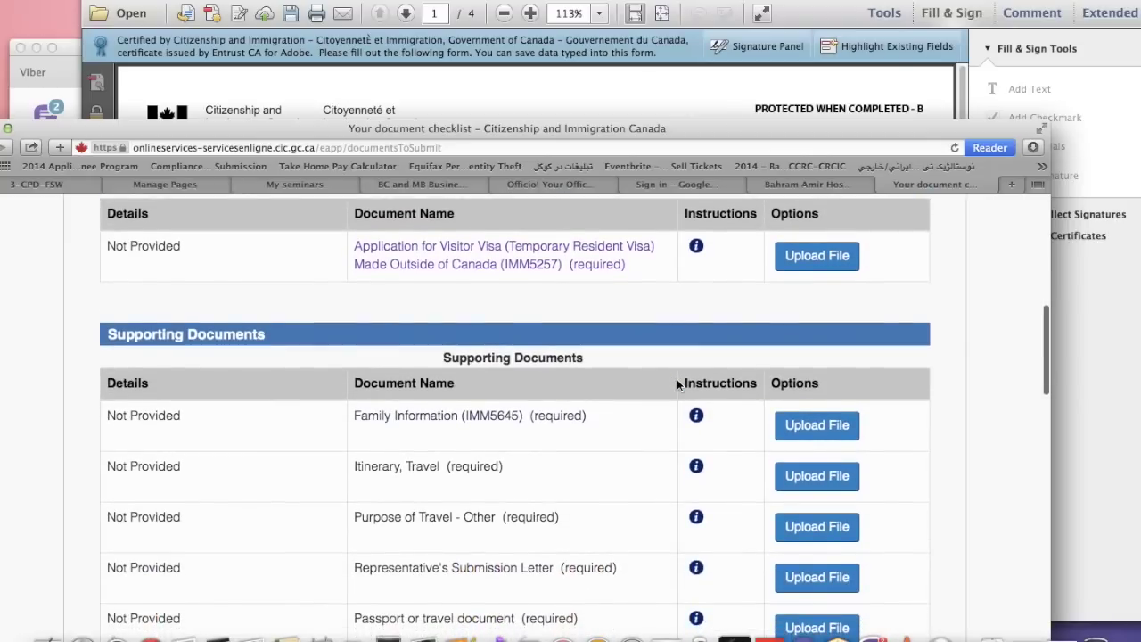
pyautogui.scroll(-2, 676, 379)
pyautogui.scroll(2, 676, 379)
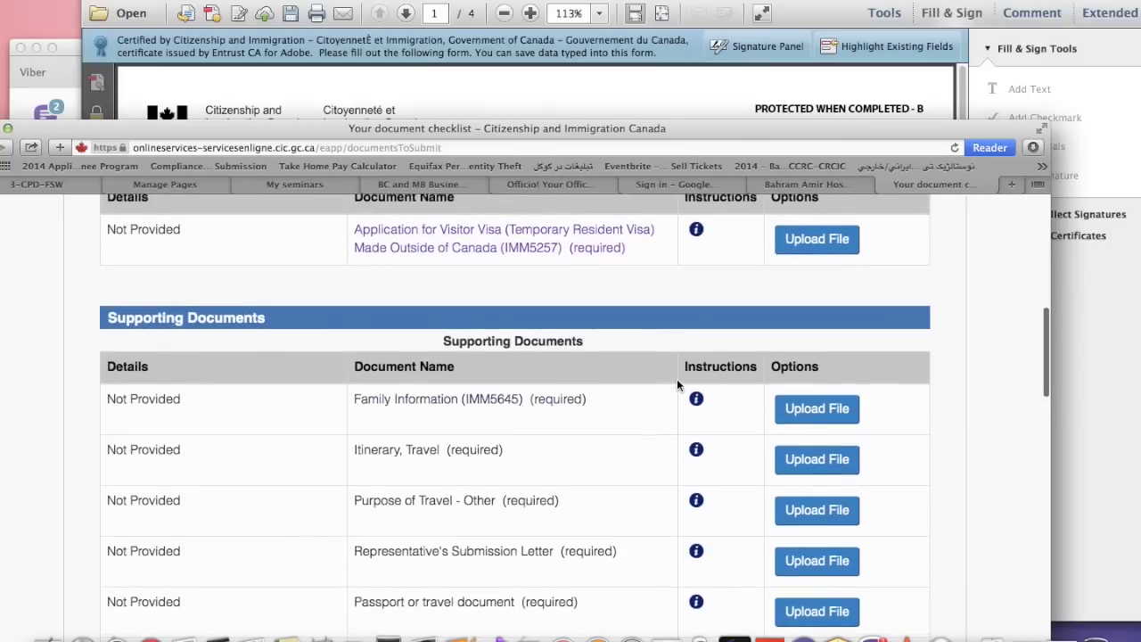
pyautogui.scroll(-1, 676, 385)
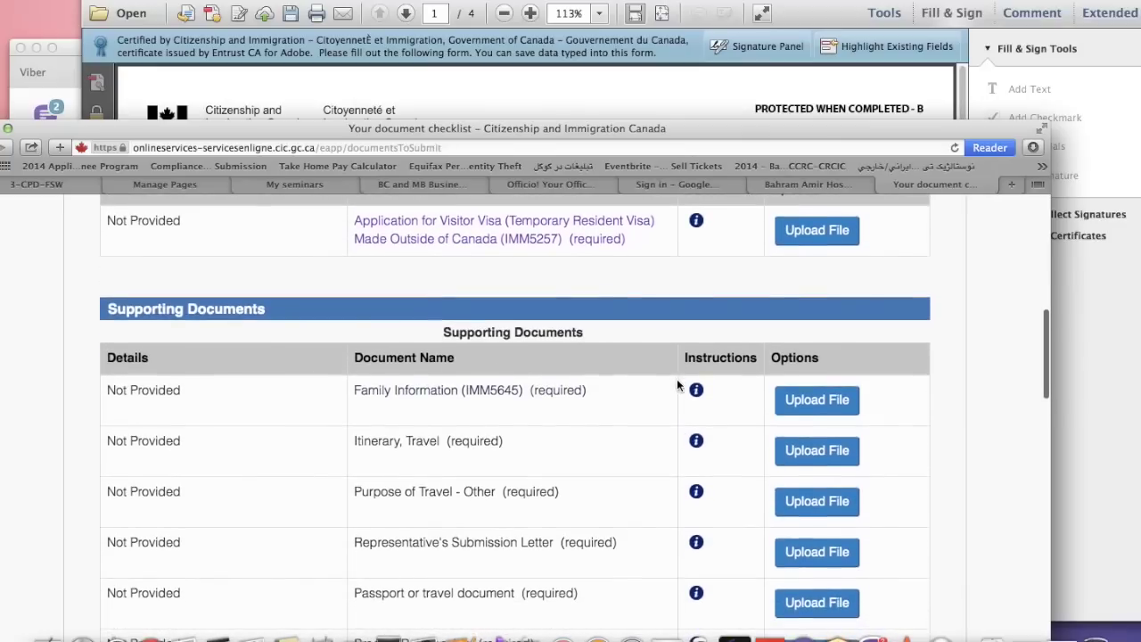
pyautogui.scroll(-1, 676, 385)
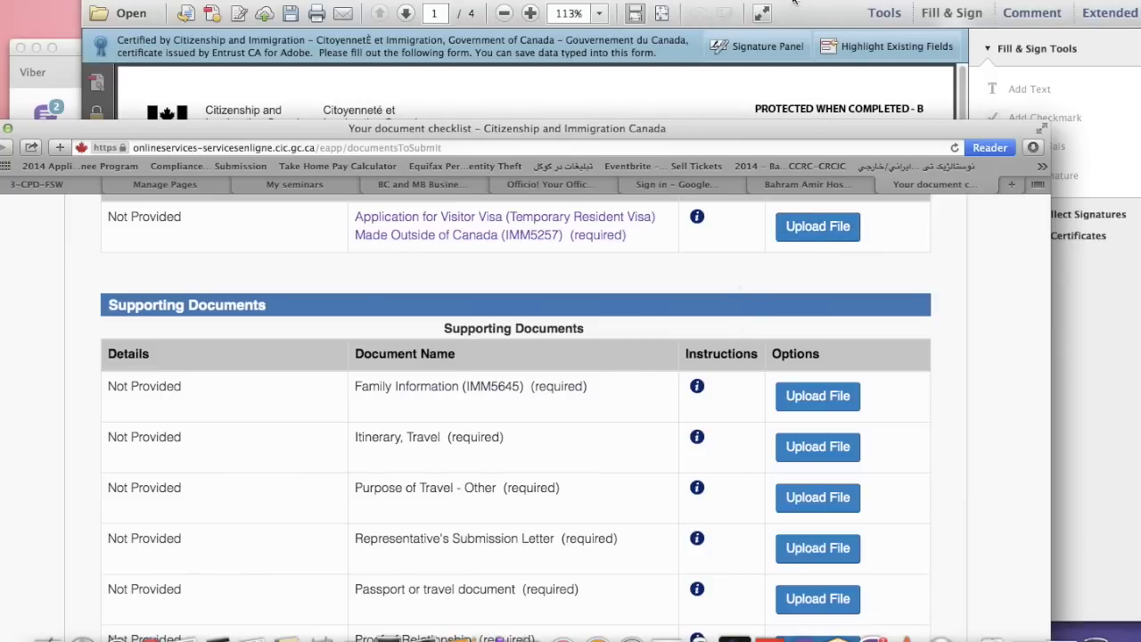
# Briefly revisit the IMM5257 form in Reader, then return and open the Family Information (IMM5645) form
pyautogui.click(706, 18)
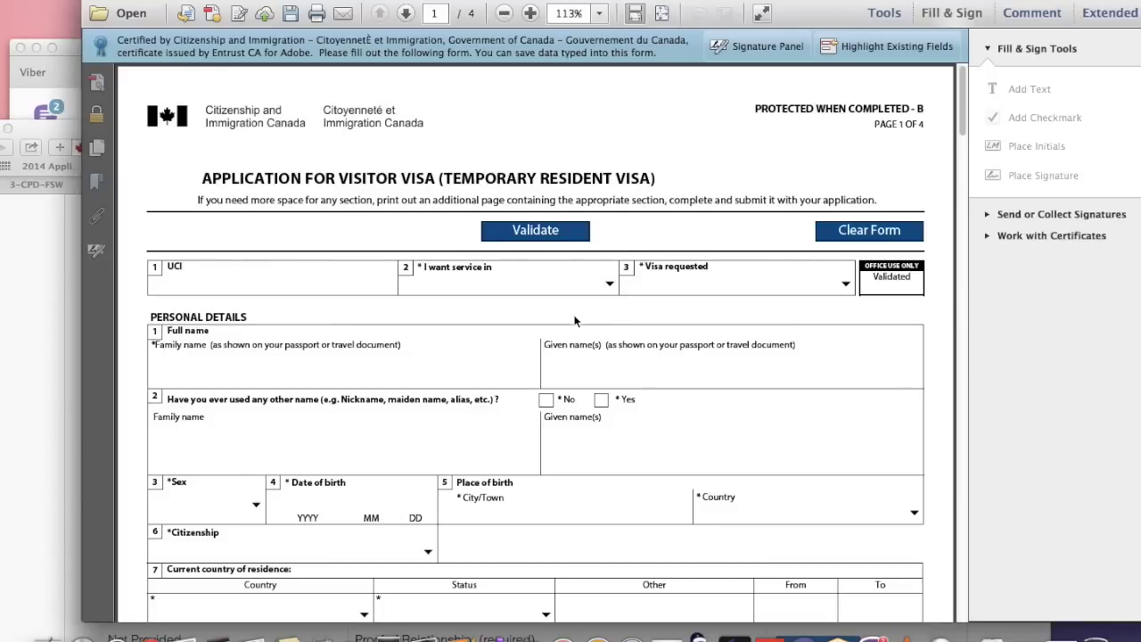
pyautogui.scroll(-3, 482, 376)
pyautogui.scroll(3, 481, 375)
pyautogui.click(481, 375)
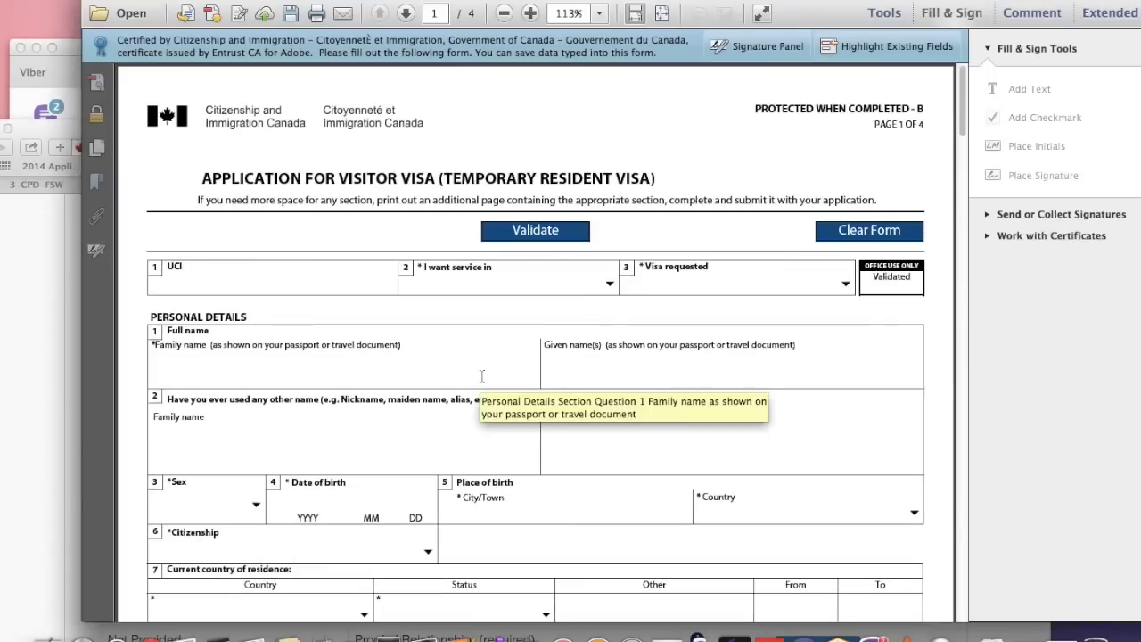
pyautogui.press('super+Tab')
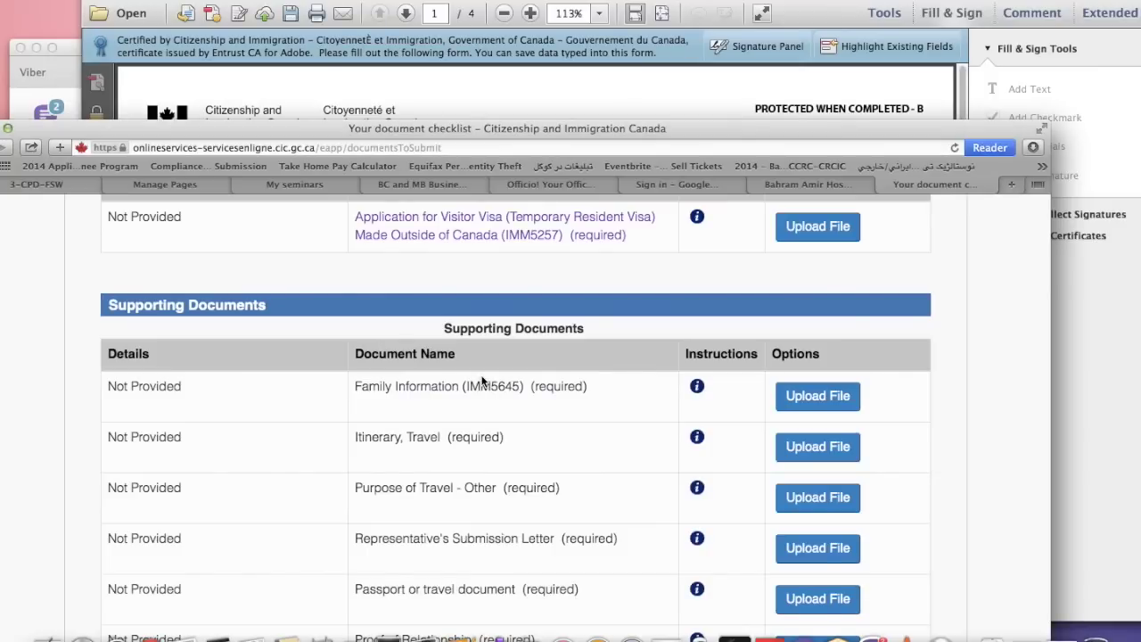
pyautogui.scroll(-3, 481, 381)
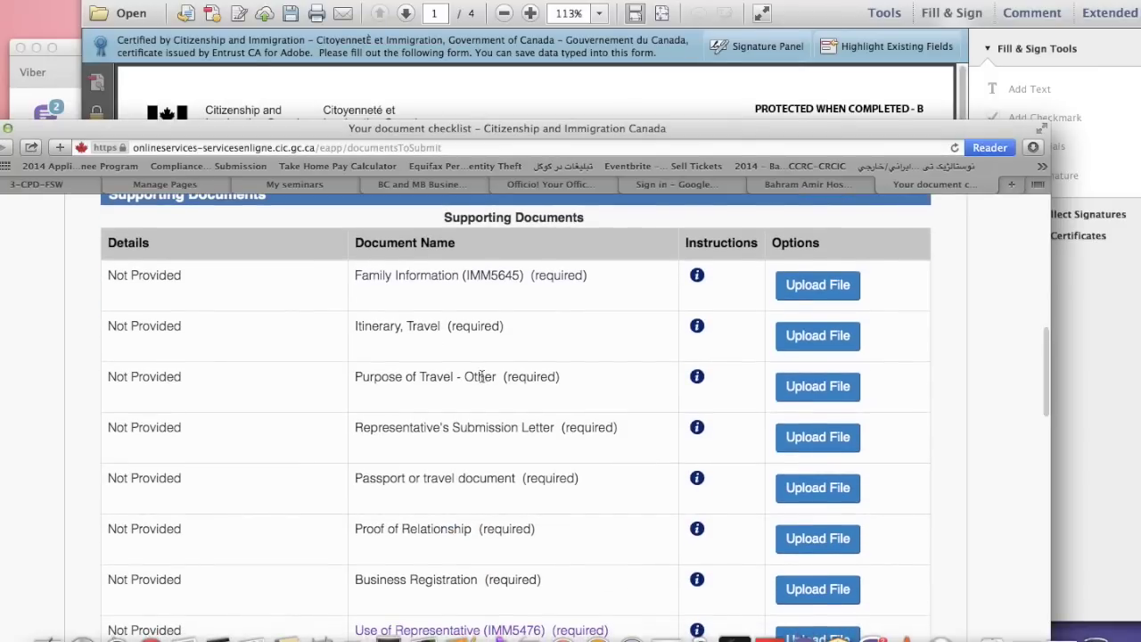
pyautogui.click(496, 278)
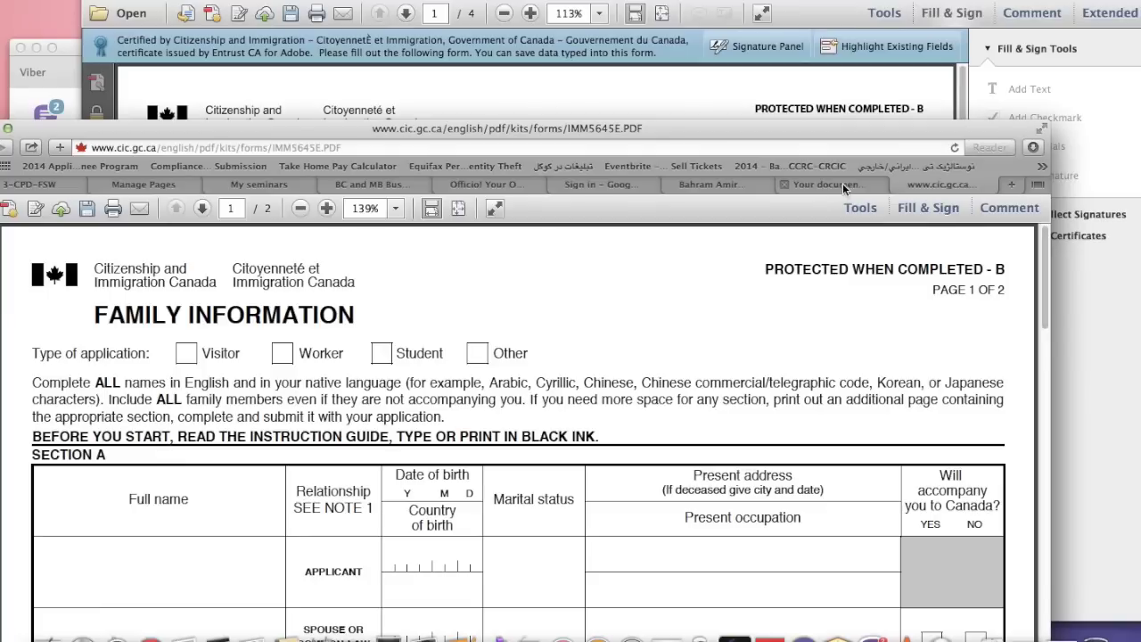
# Glance over the IMM5645 form preview and close it to return to the checklist
pyautogui.scroll(-10, 758, 384)
pyautogui.scroll(15, 758, 387)
pyautogui.click(898, 184)
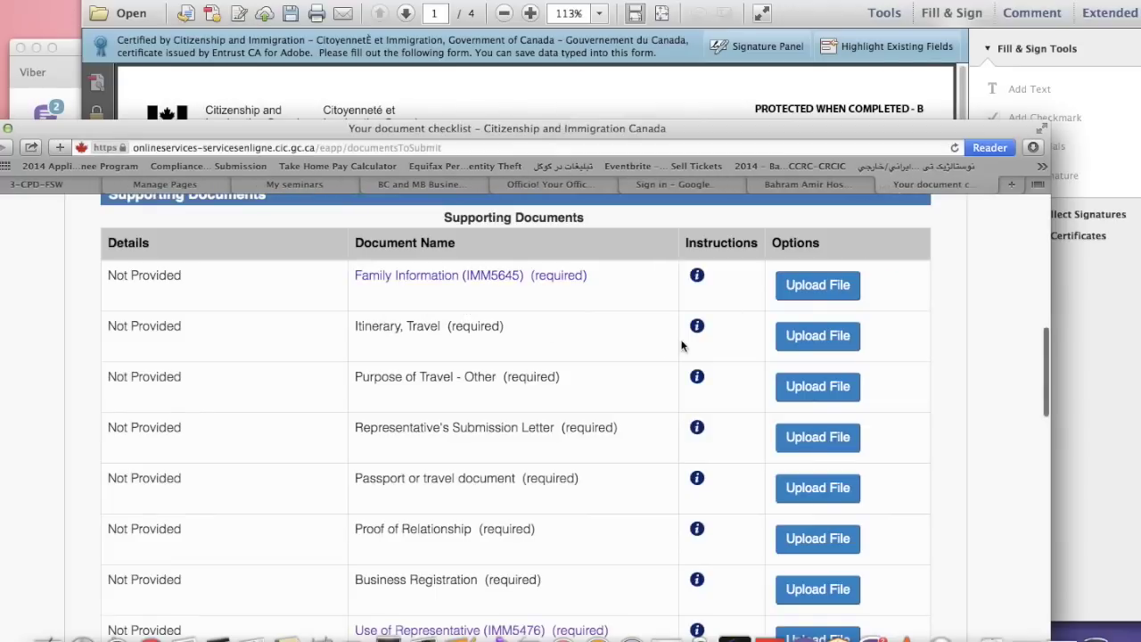
# Scroll the checklist and move the Safari window higher on the screen
pyautogui.scroll(-2, 506, 351)
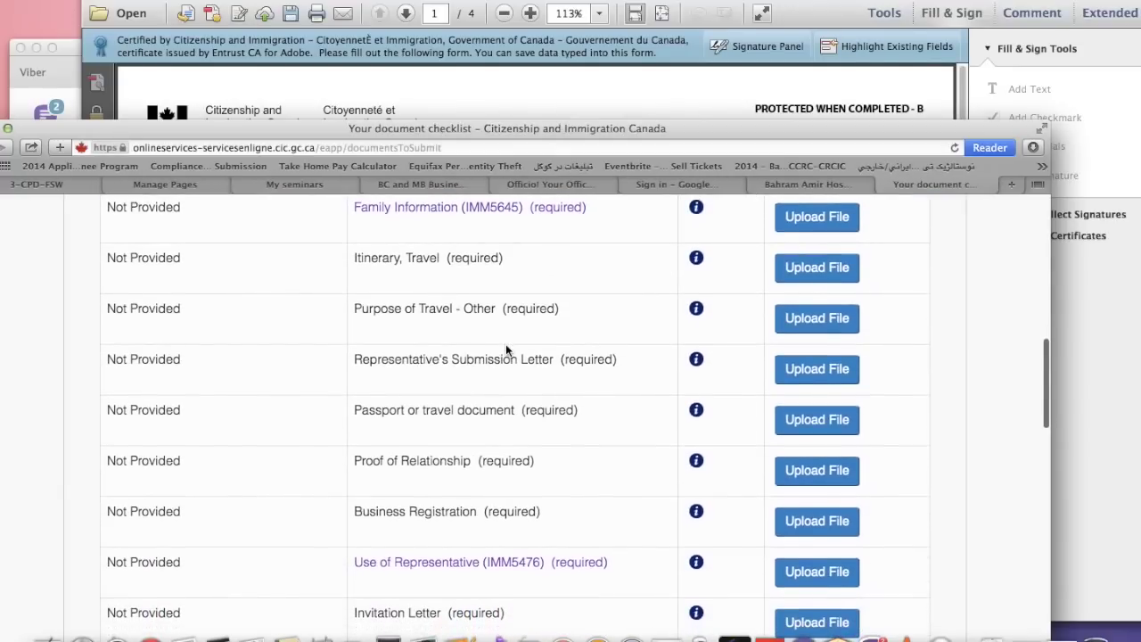
pyautogui.scroll(-1, 506, 349)
pyautogui.click(405, 256)
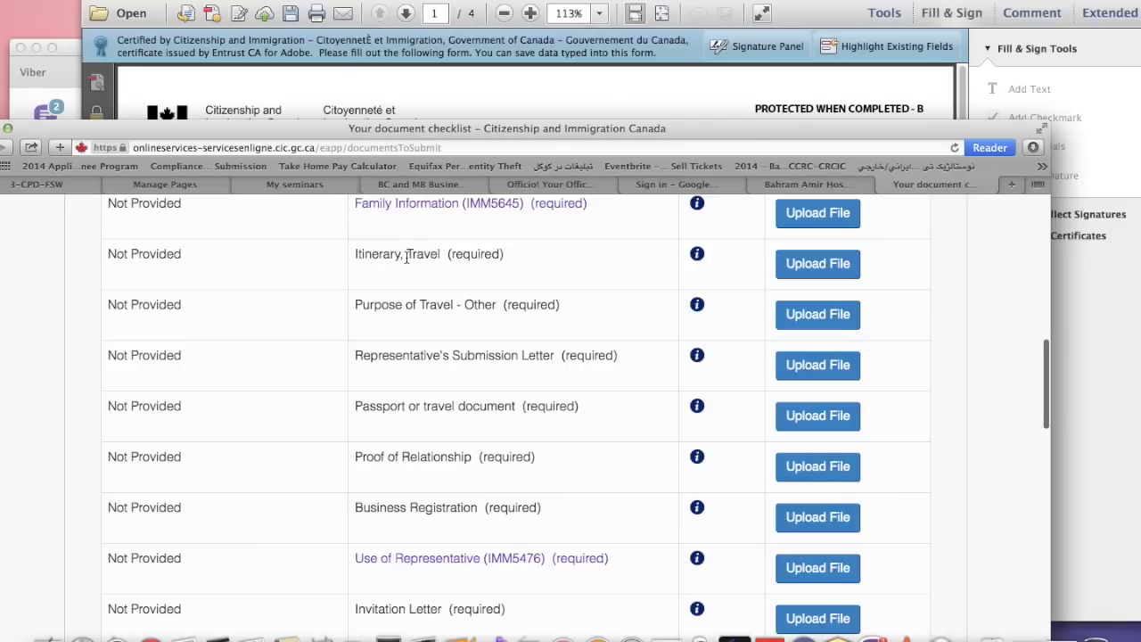
pyautogui.scroll(1, 378, 295)
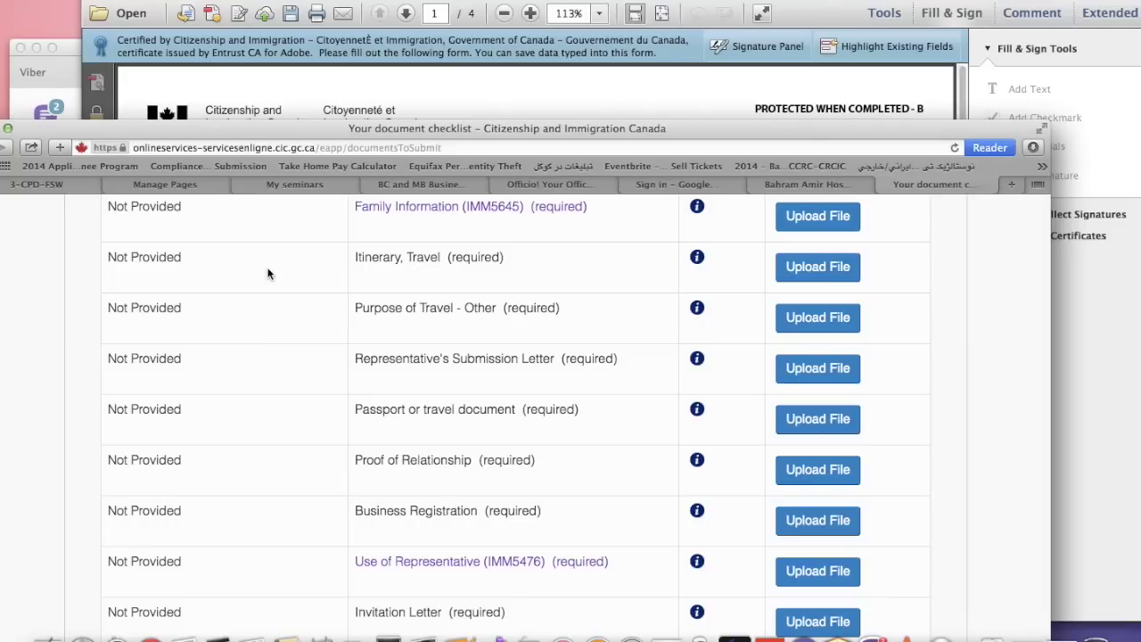
pyautogui.moveTo(544, 130); pyautogui.dragTo(573, 0)
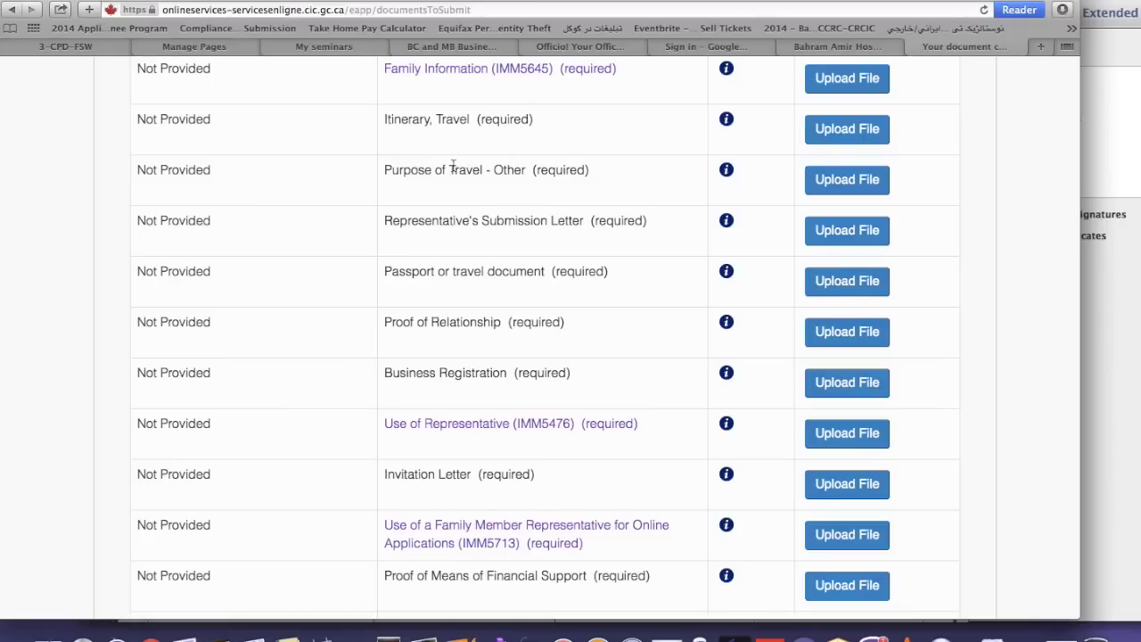
pyautogui.scroll(1, 729, 254)
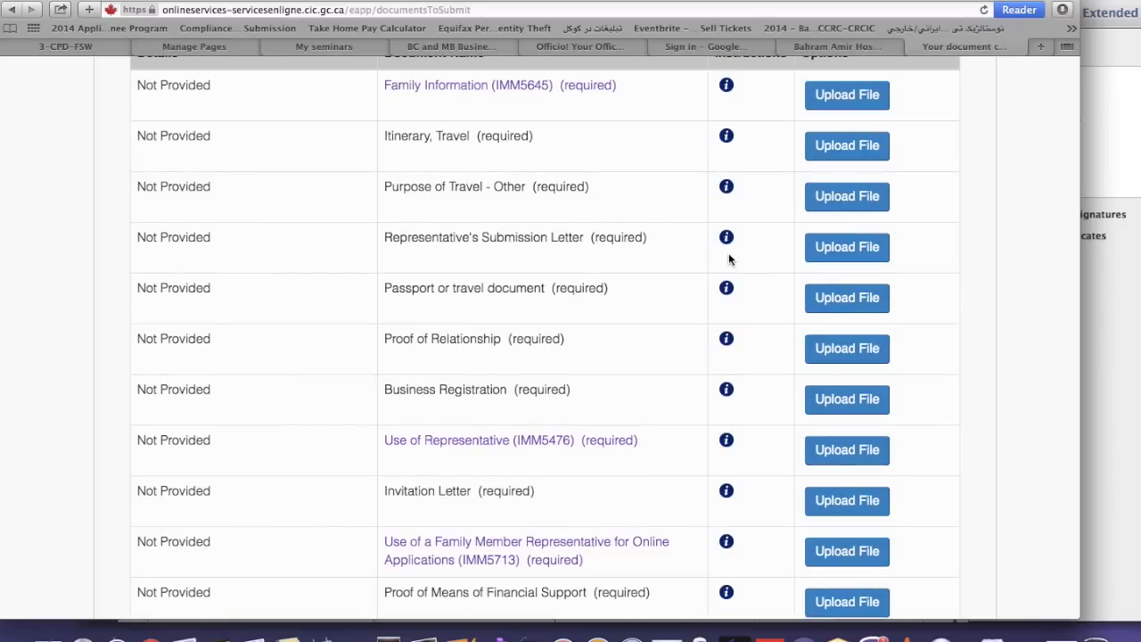
# Read the Purpose of Travel - Other requirements, close them, and scroll down to Travel History
pyautogui.click(726, 186)
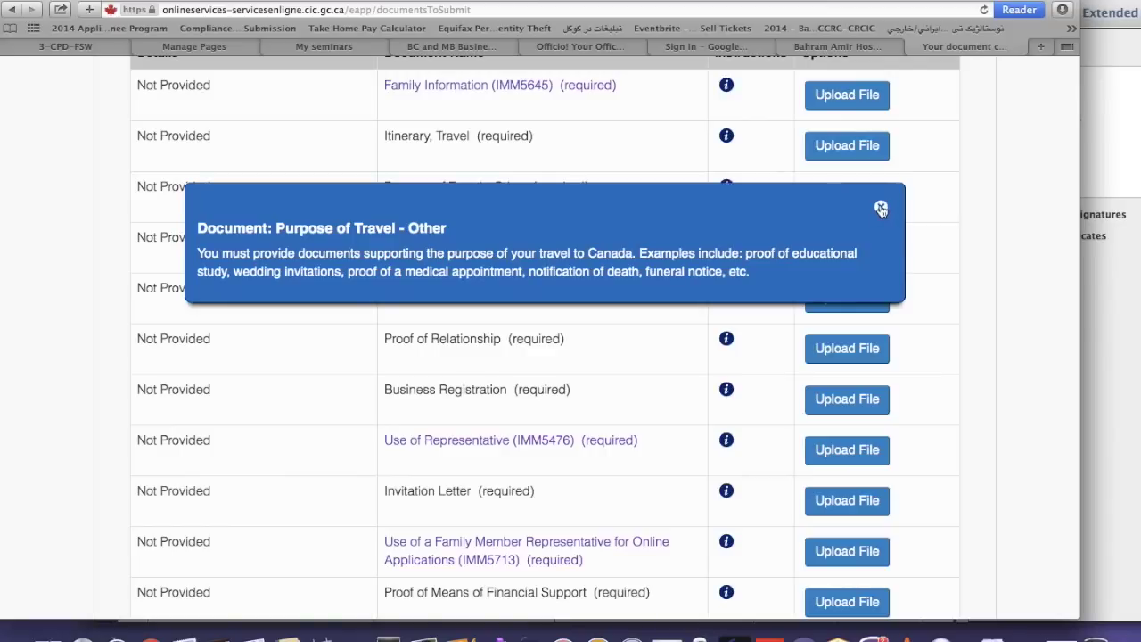
pyautogui.click(880, 209)
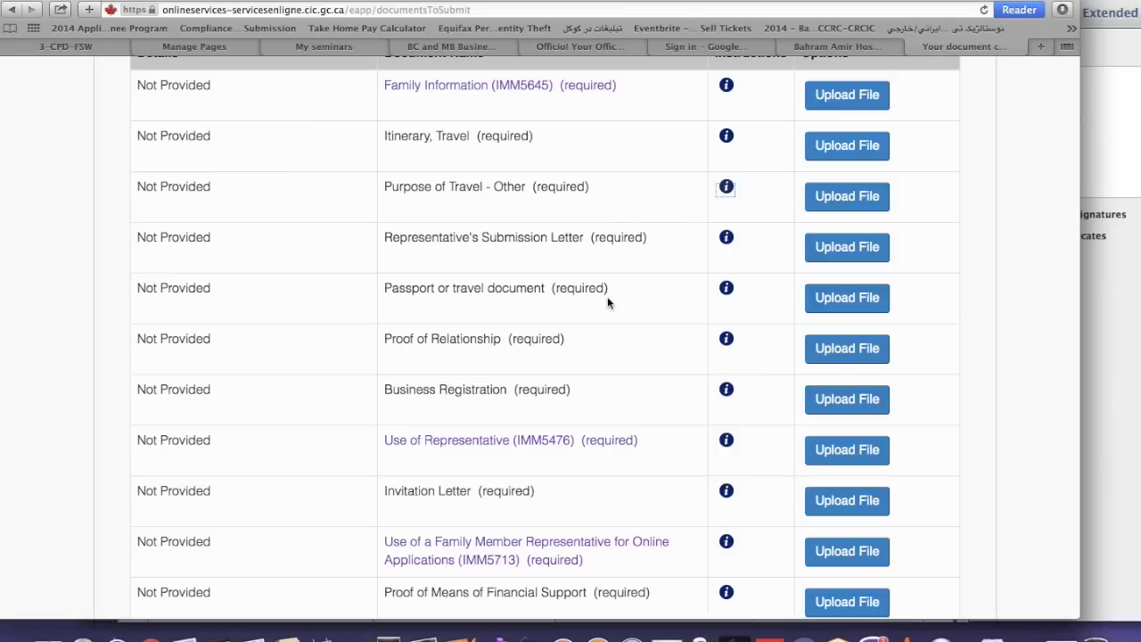
pyautogui.scroll(-1, 621, 295)
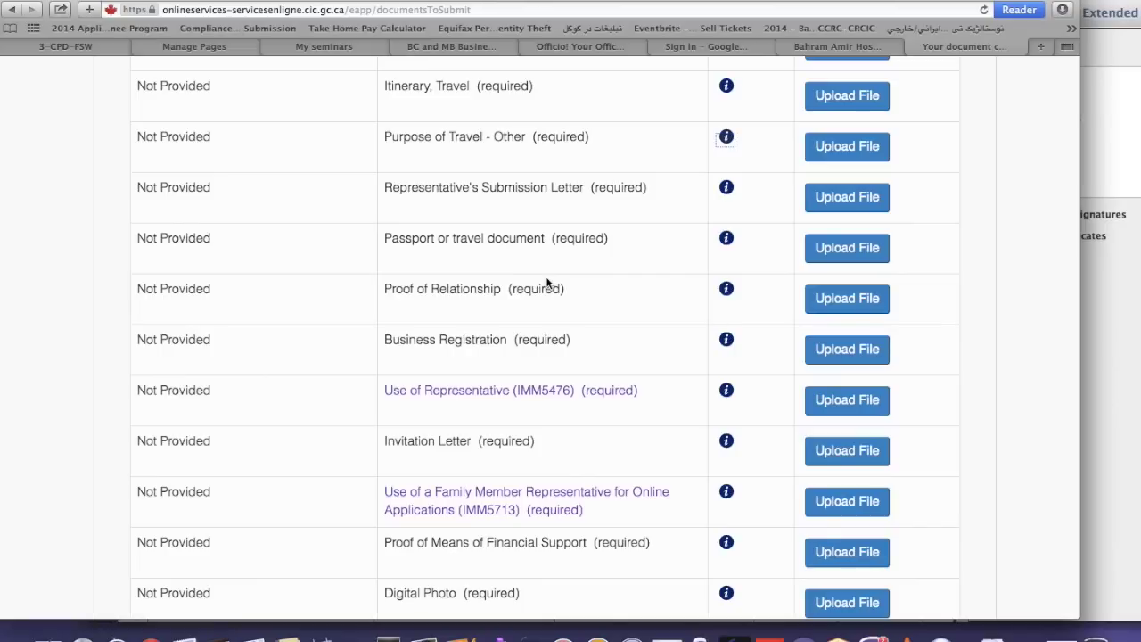
pyautogui.scroll(-2, 548, 282)
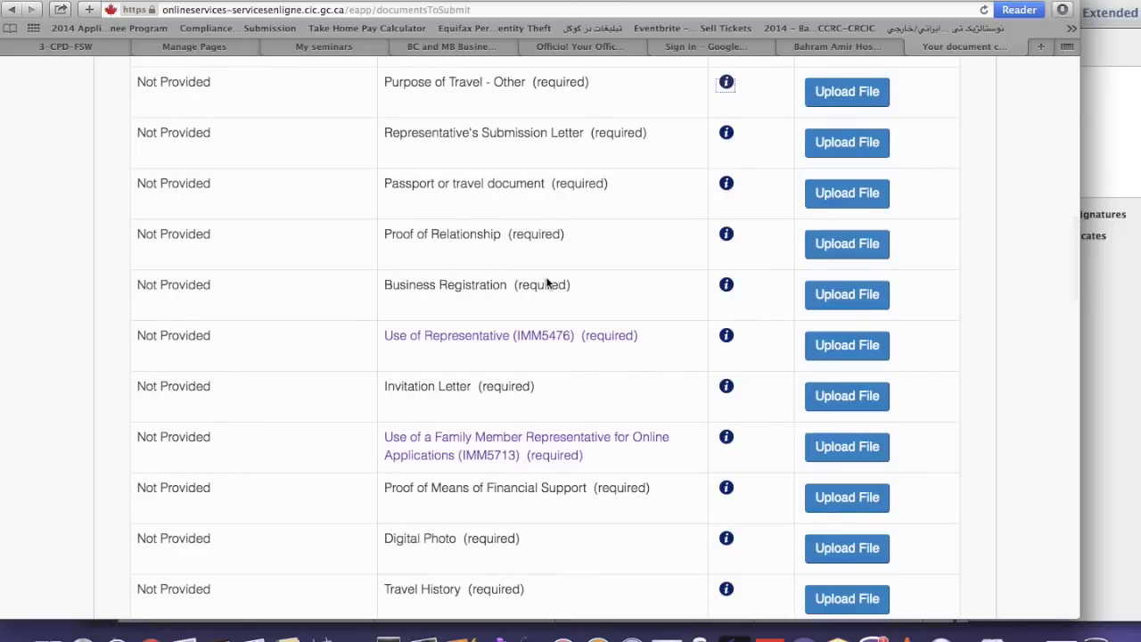
pyautogui.scroll(-2, 548, 283)
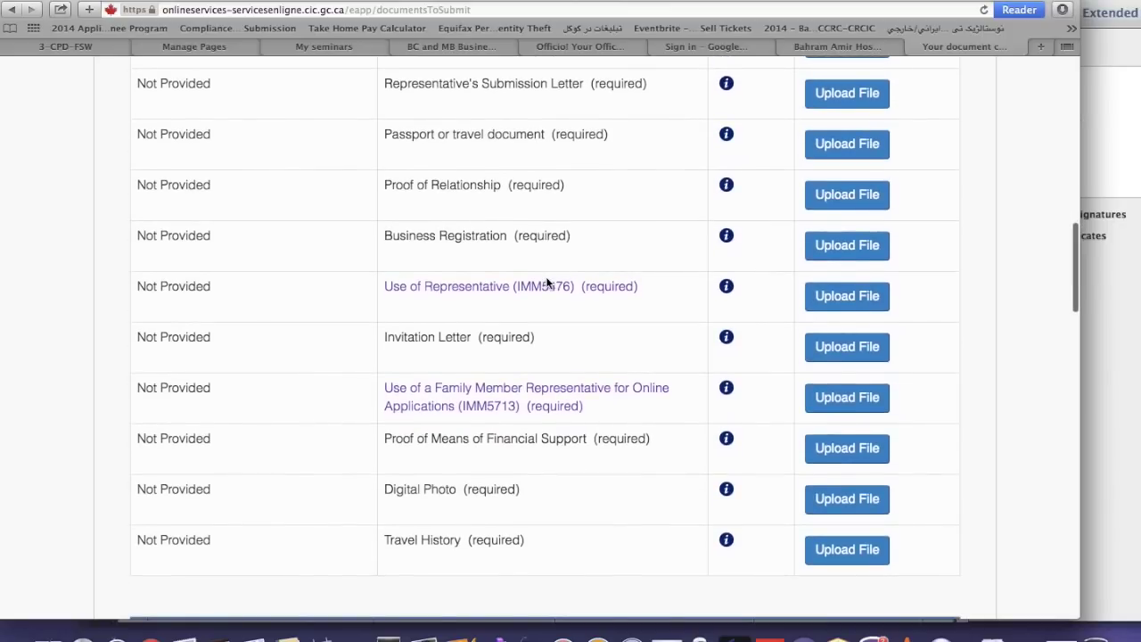
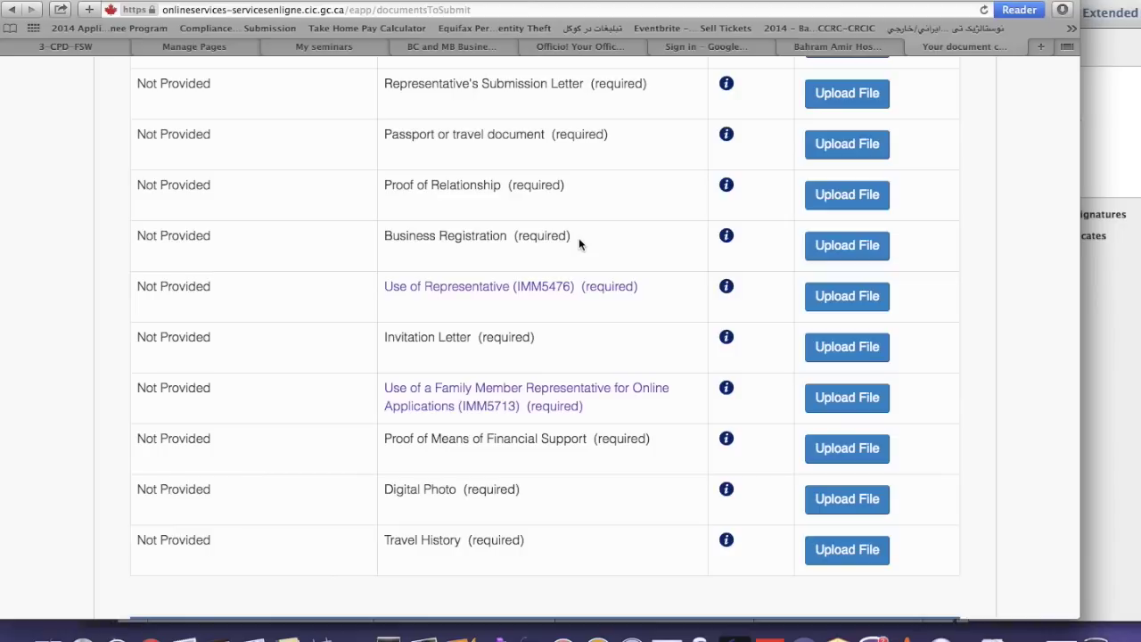
# Open the Use of a Representative (IMM5476) form PDF from the checklist in a new tab
pyautogui.scroll(-2, 579, 237)
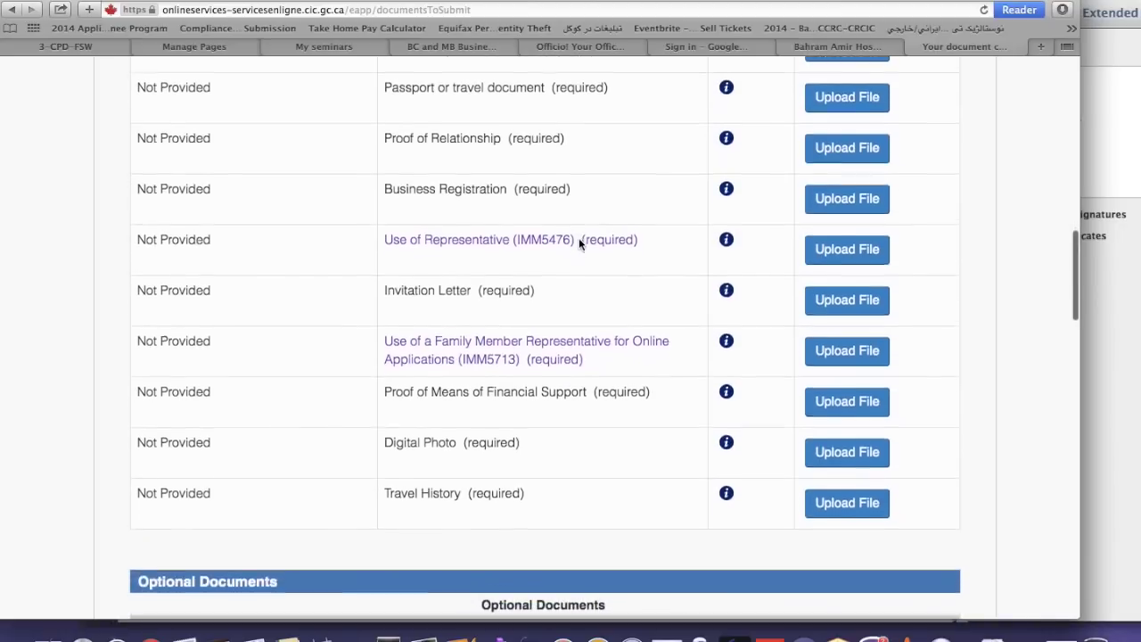
pyautogui.click(518, 237)
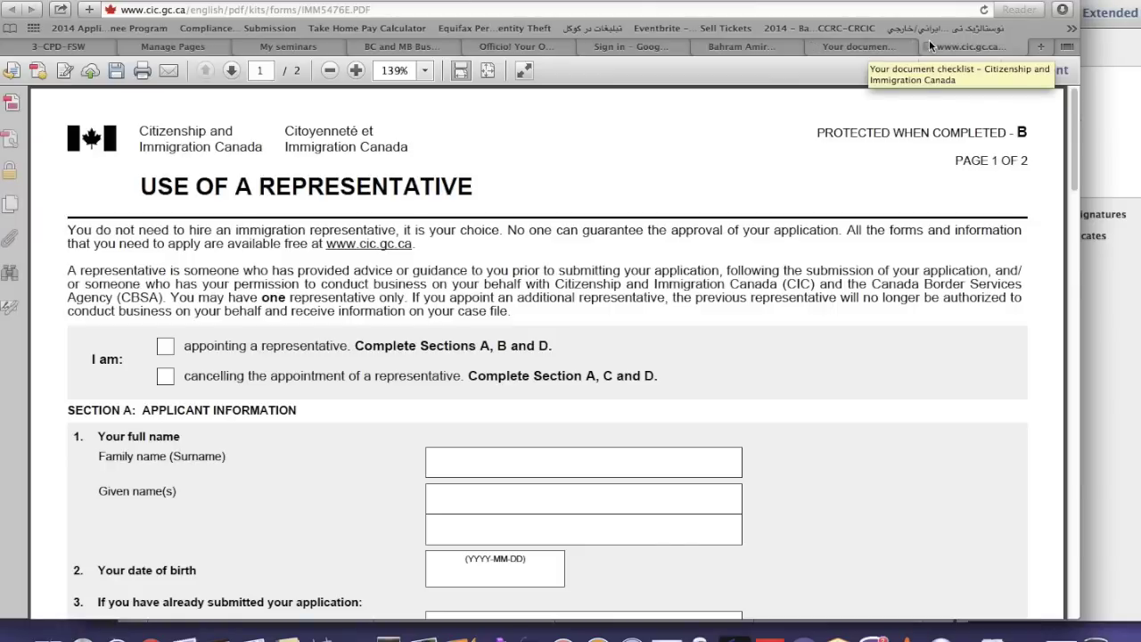
# Close the IMM5476 PDF tab and scroll further down the document checklist
pyautogui.click(928, 47)
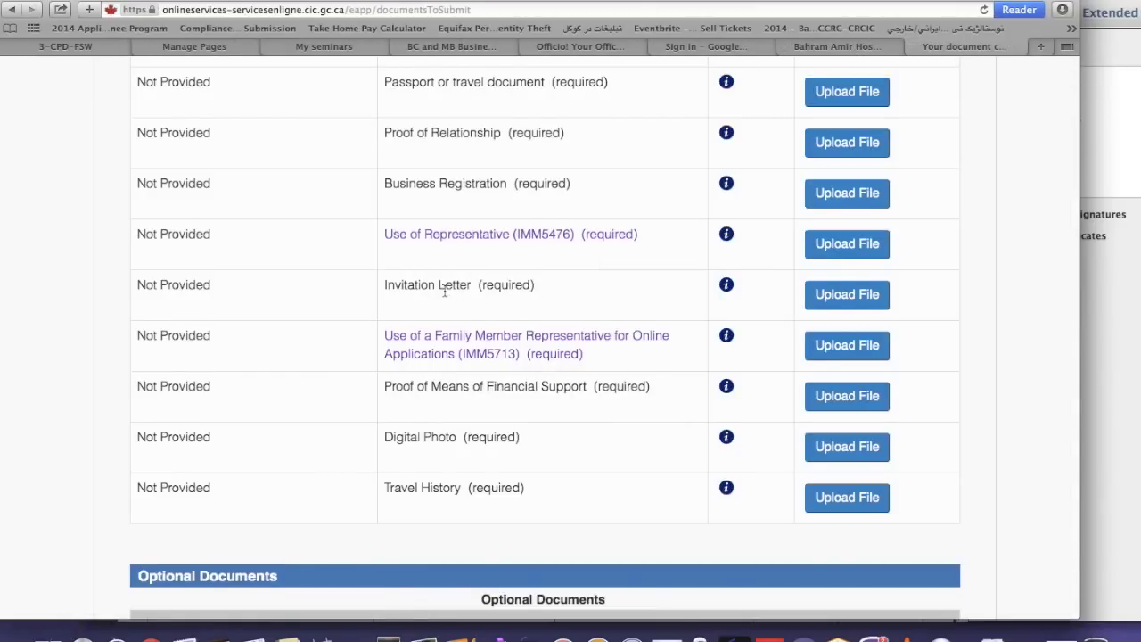
pyautogui.scroll(-2, 444, 290)
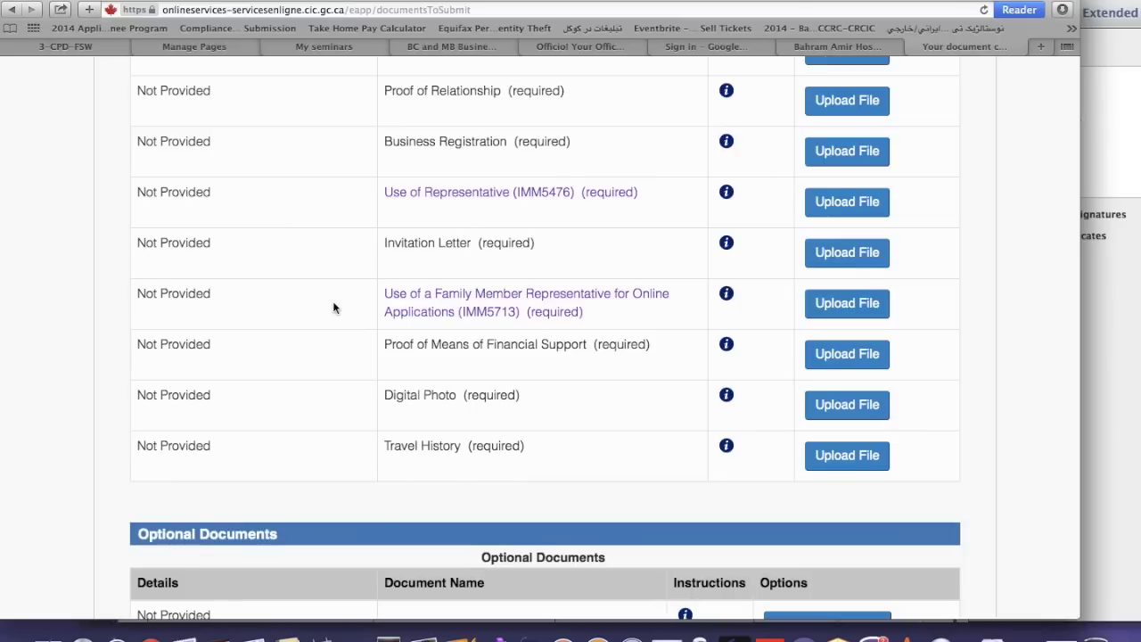
# Open the IMM5713 Family Member Representative PDF and read through Sections A, B and C
pyautogui.click(425, 307)
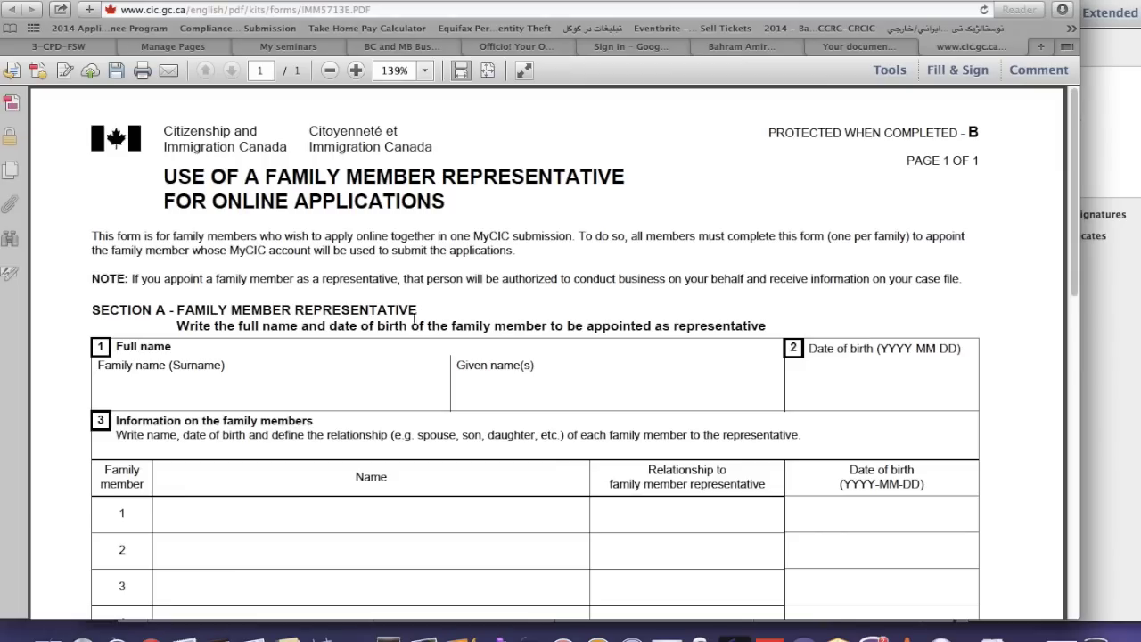
pyautogui.scroll(-5, 410, 330)
pyautogui.scroll(3, 410, 332)
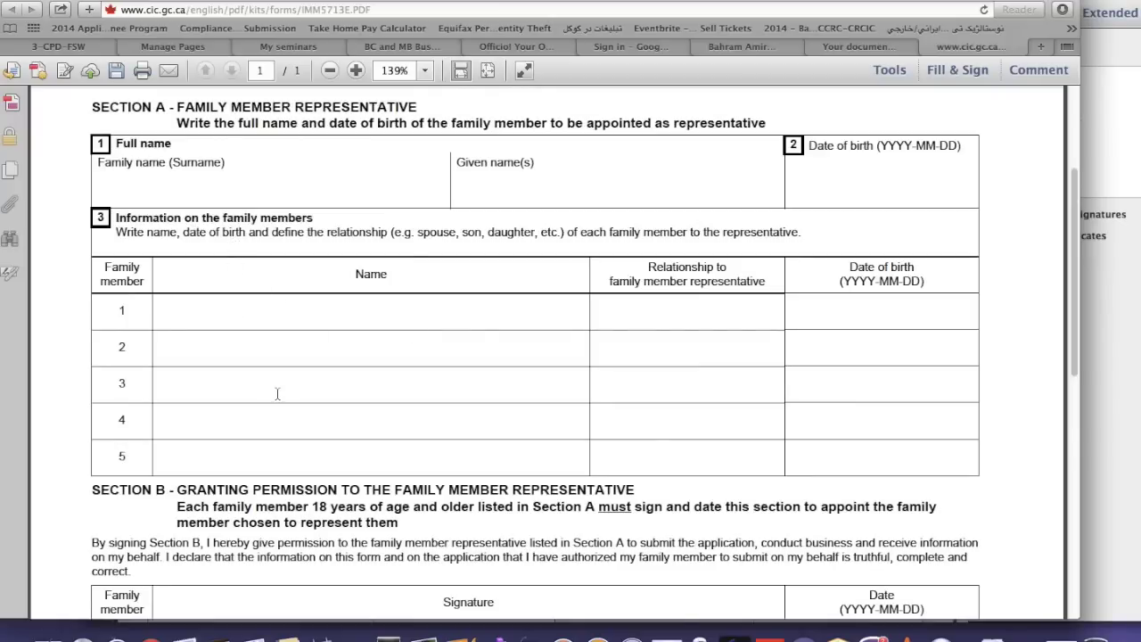
pyautogui.scroll(-2, 307, 478)
pyautogui.scroll(-2, 307, 479)
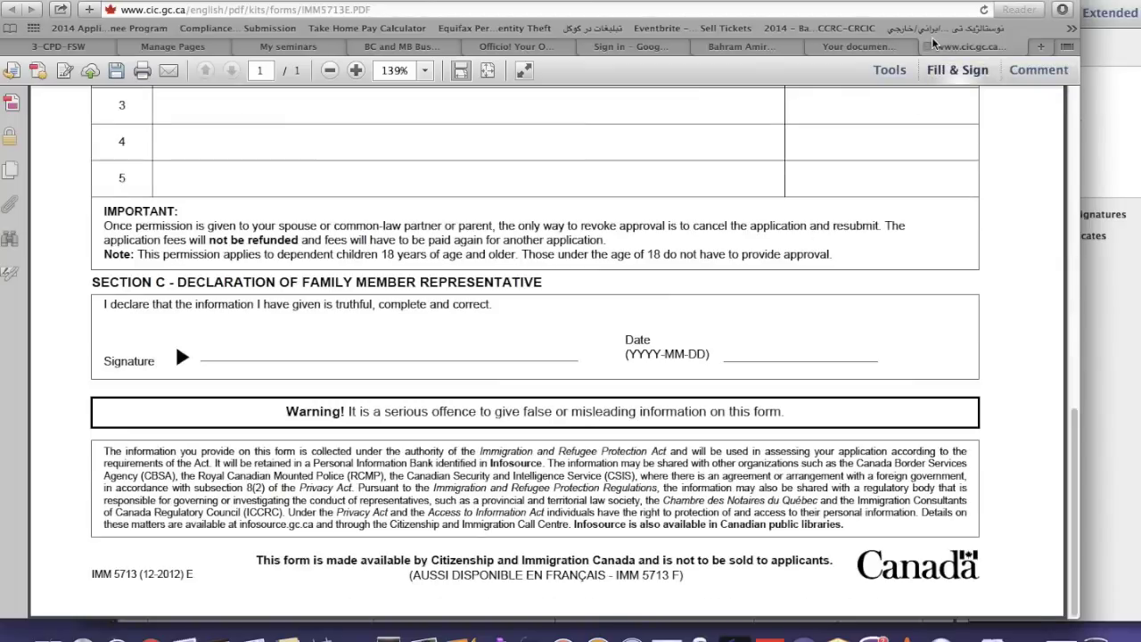
# Close the IMM5713 tab and scroll the checklist down to the Optional Documents
pyautogui.click(933, 45)
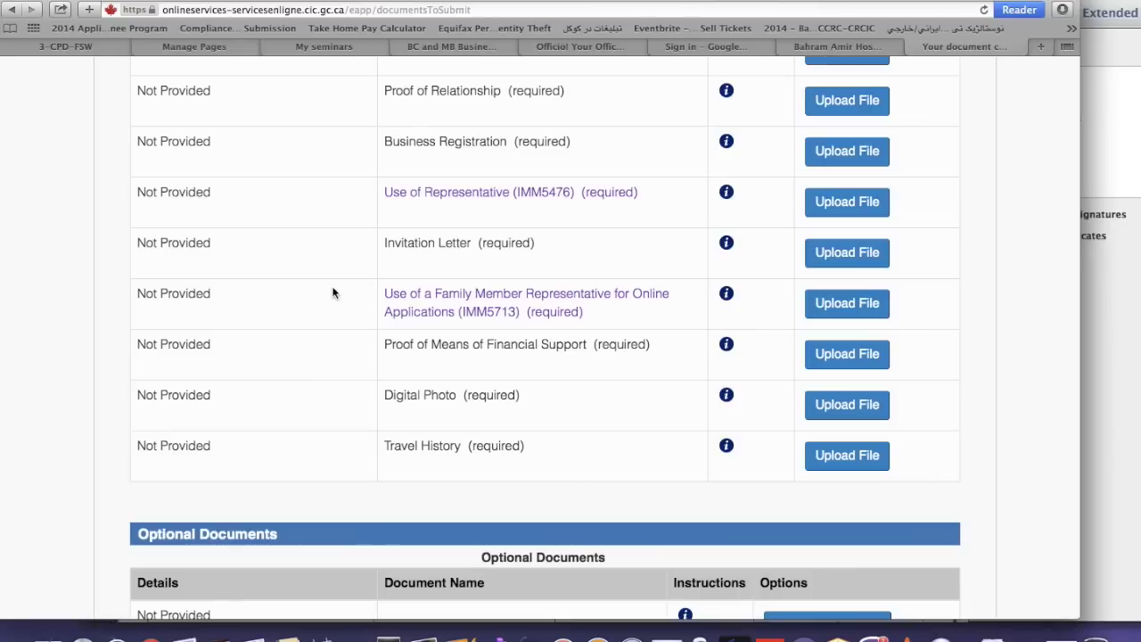
pyautogui.scroll(2, 334, 303)
pyautogui.scroll(3, 335, 303)
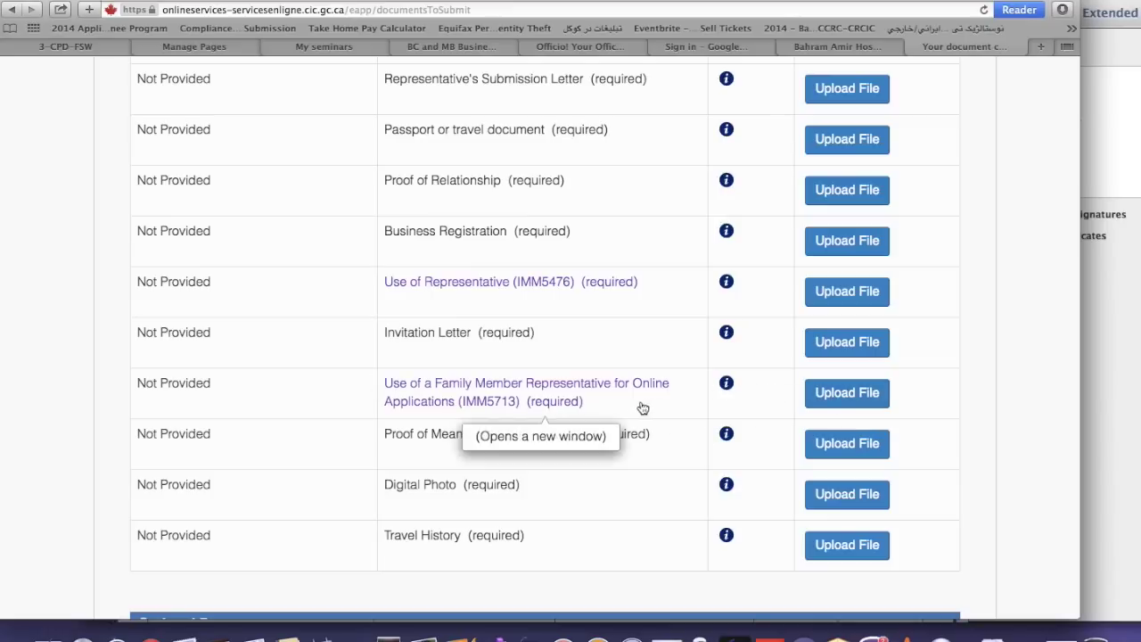
pyautogui.scroll(-2, 622, 410)
pyautogui.scroll(-2, 623, 410)
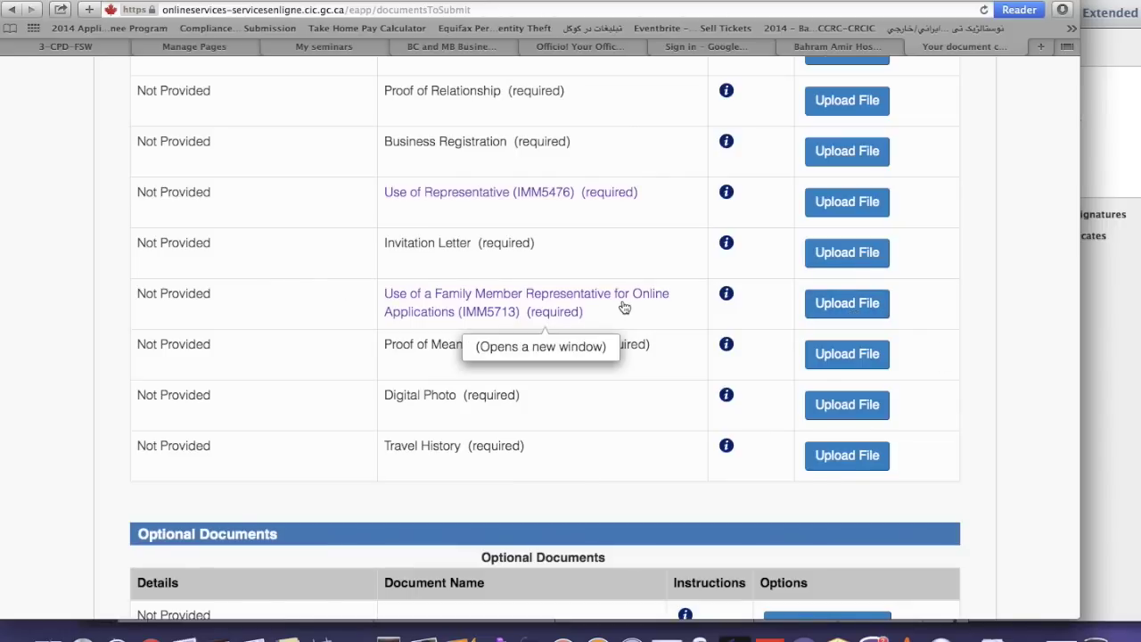
pyautogui.scroll(-2, 339, 303)
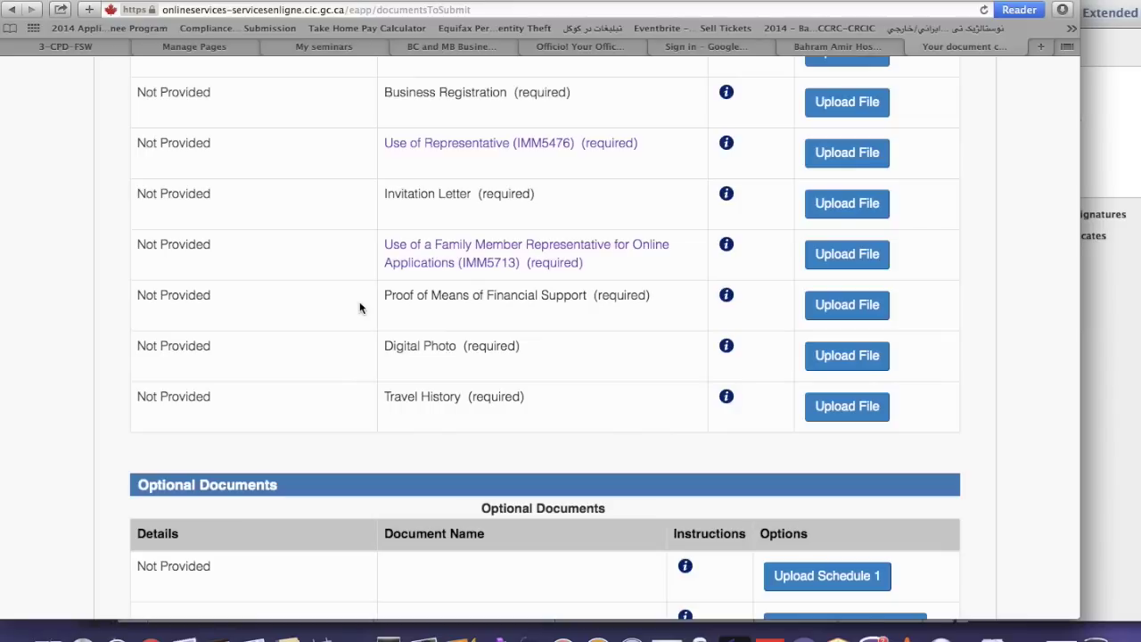
pyautogui.scroll(-2, 360, 308)
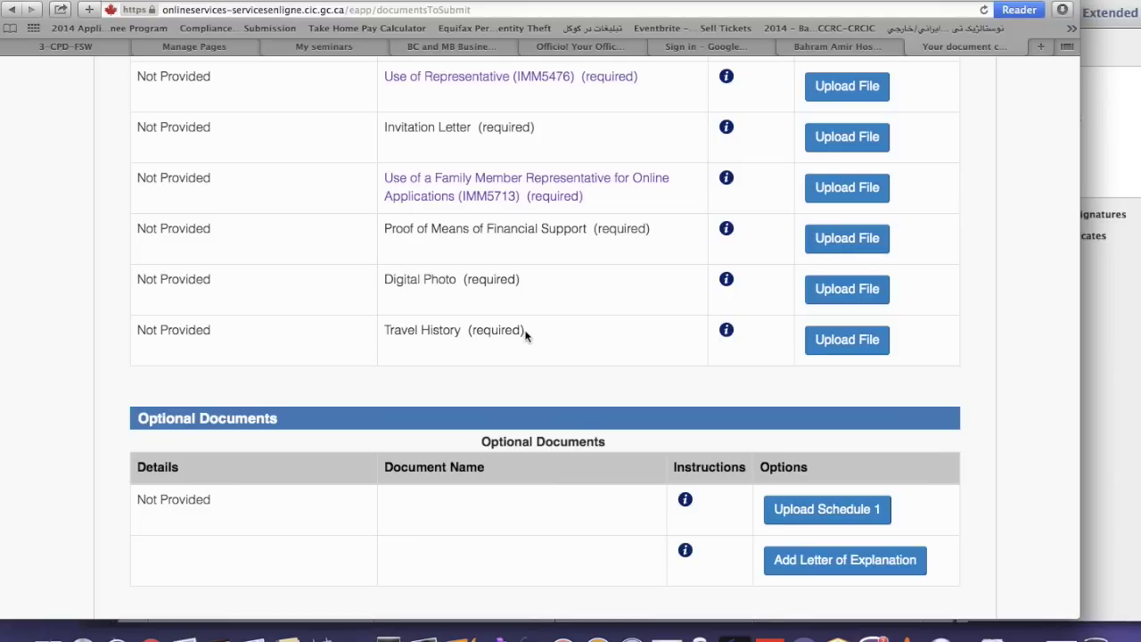
pyautogui.scroll(-5, 525, 335)
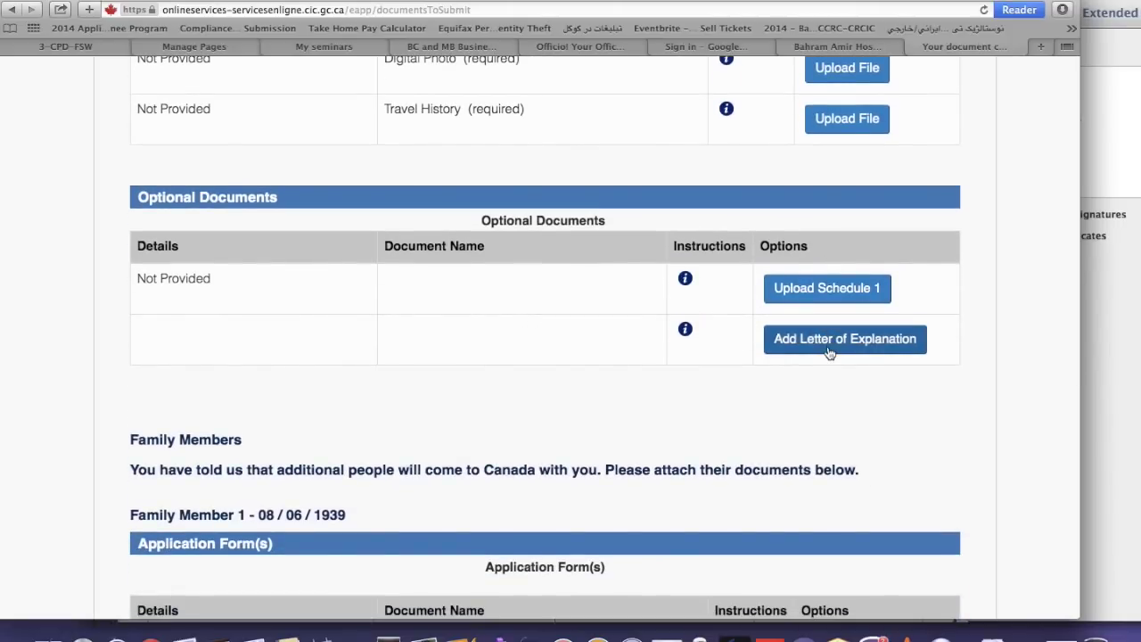
pyautogui.click(685, 281)
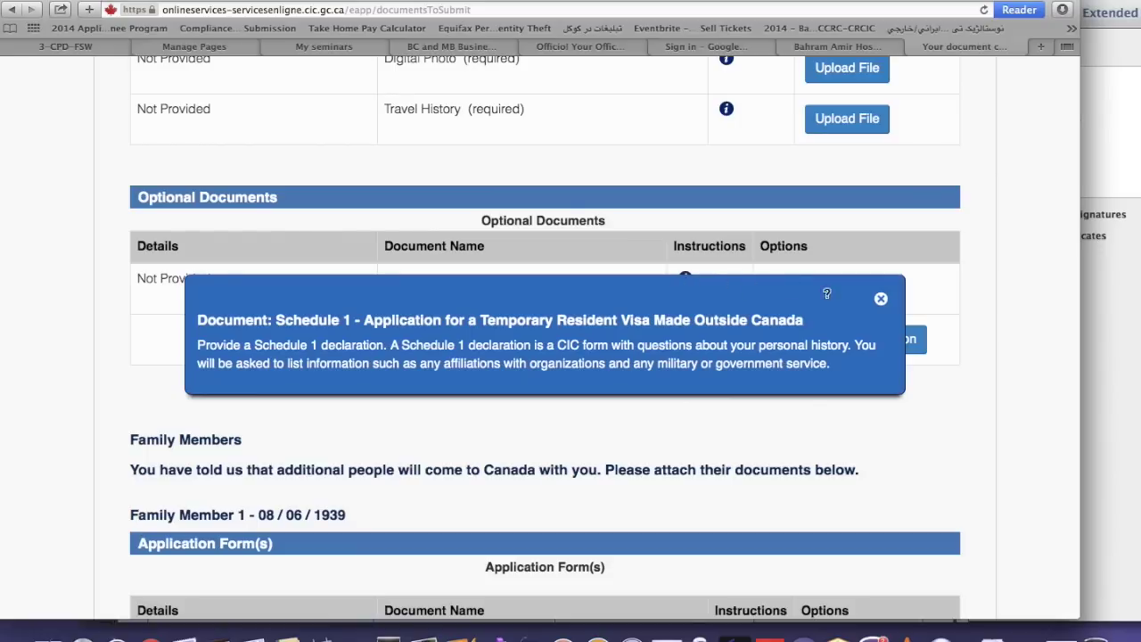
pyautogui.click(881, 300)
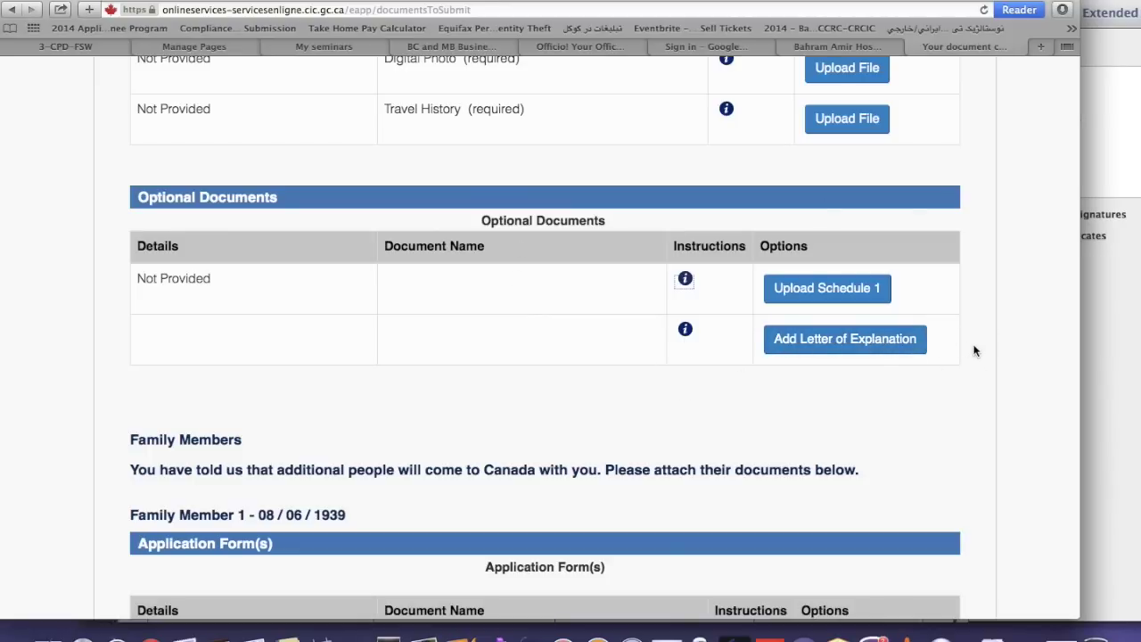
# Scroll the checklist to the principal applicant's Supporting Documents with the Passport row visible
pyautogui.scroll(-3, 974, 351)
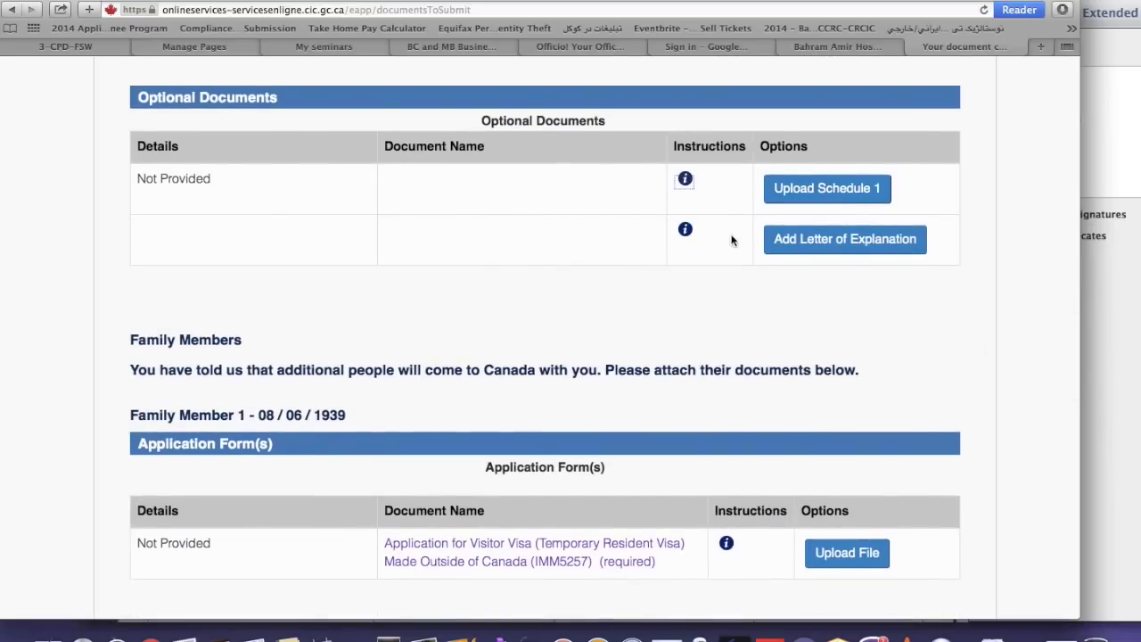
pyautogui.scroll(-7, 779, 308)
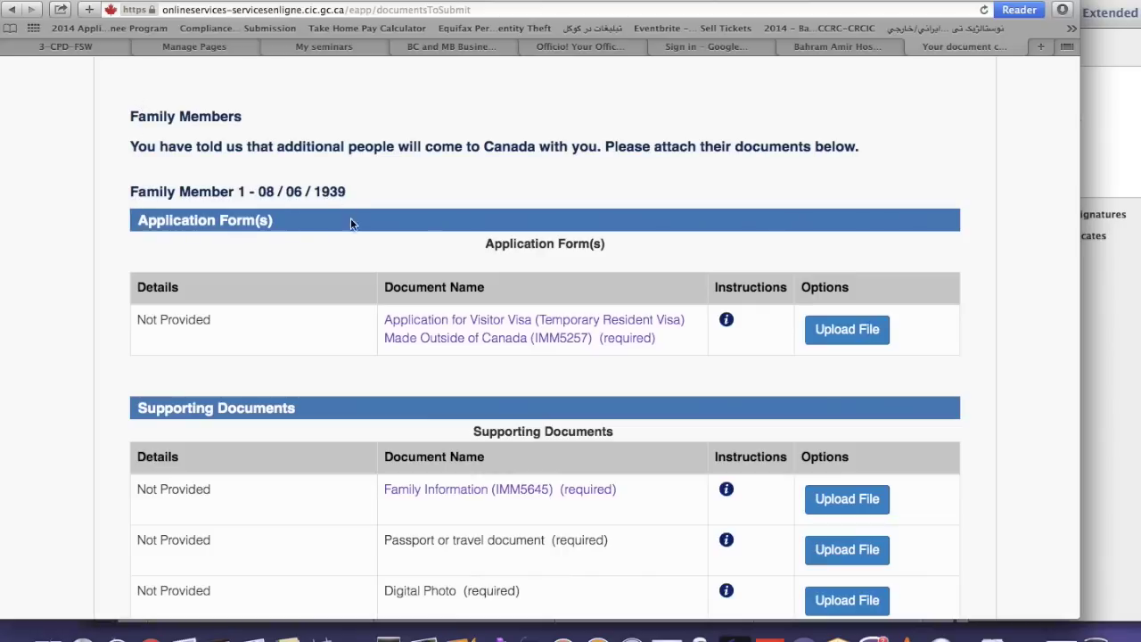
pyautogui.scroll(-3, 350, 224)
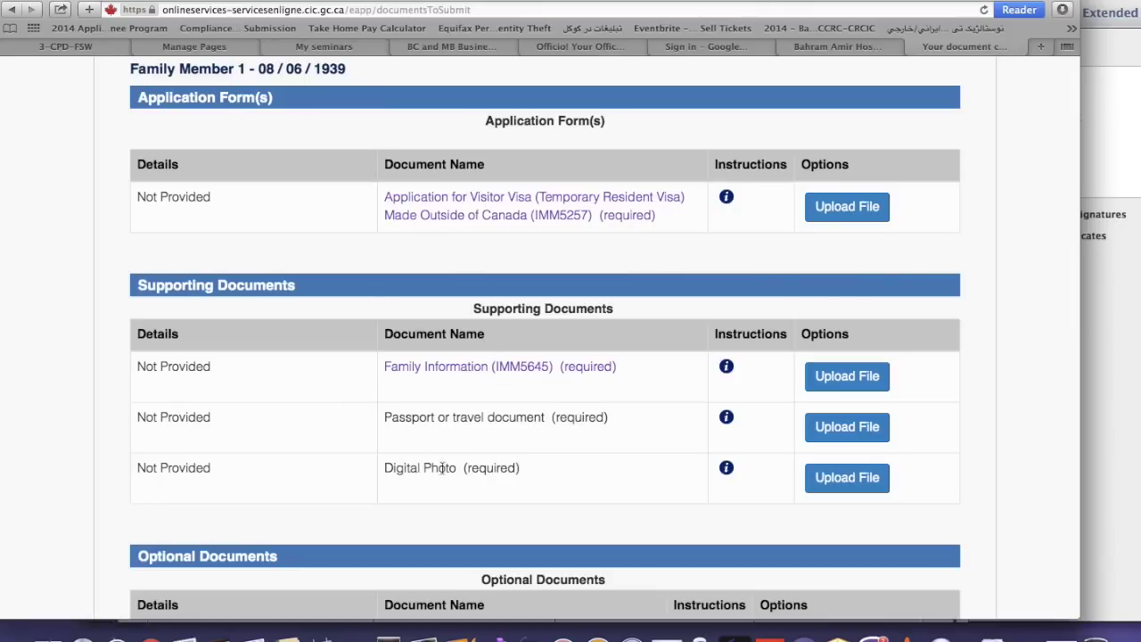
pyautogui.scroll(-5, 807, 227)
pyautogui.scroll(-4, 805, 229)
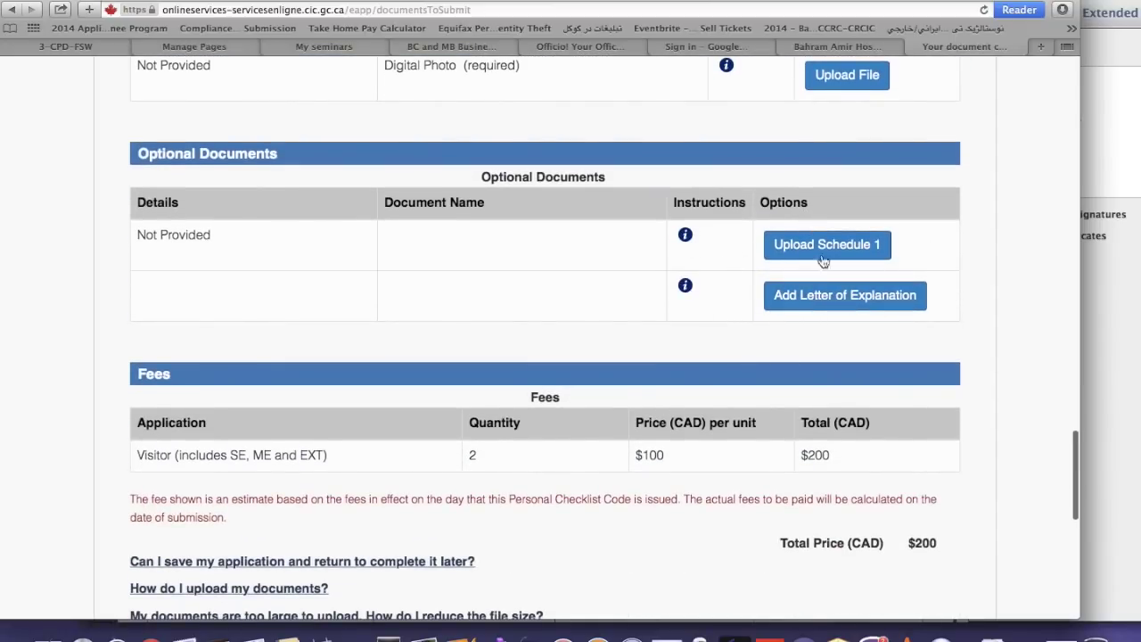
pyautogui.scroll(-6, 588, 265)
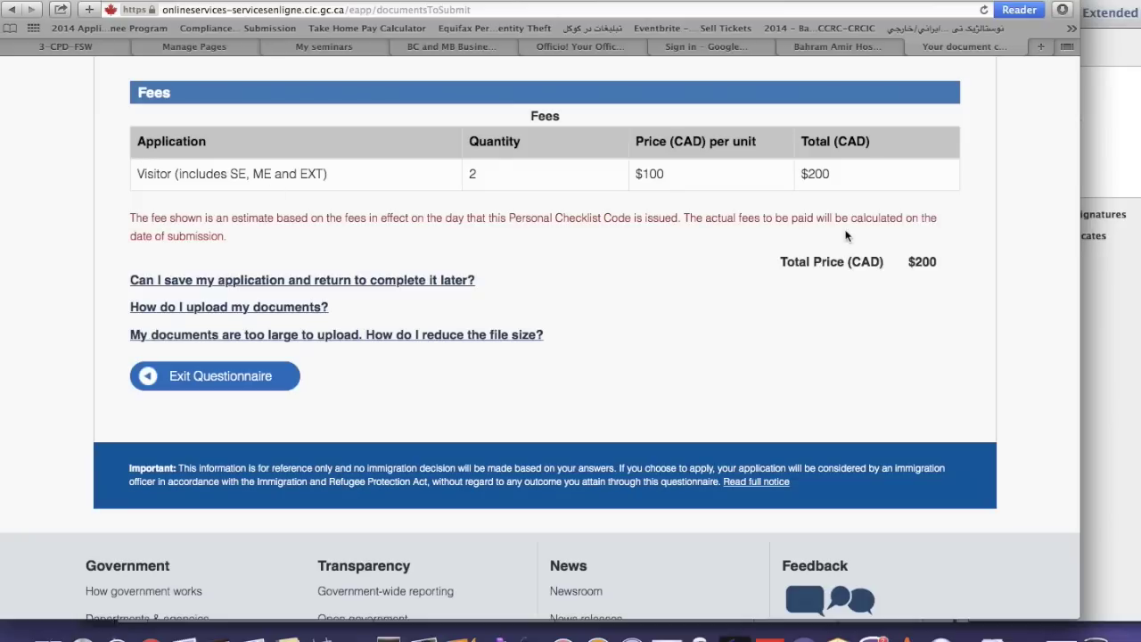
pyautogui.scroll(1, 915, 214)
pyautogui.scroll(3, 915, 214)
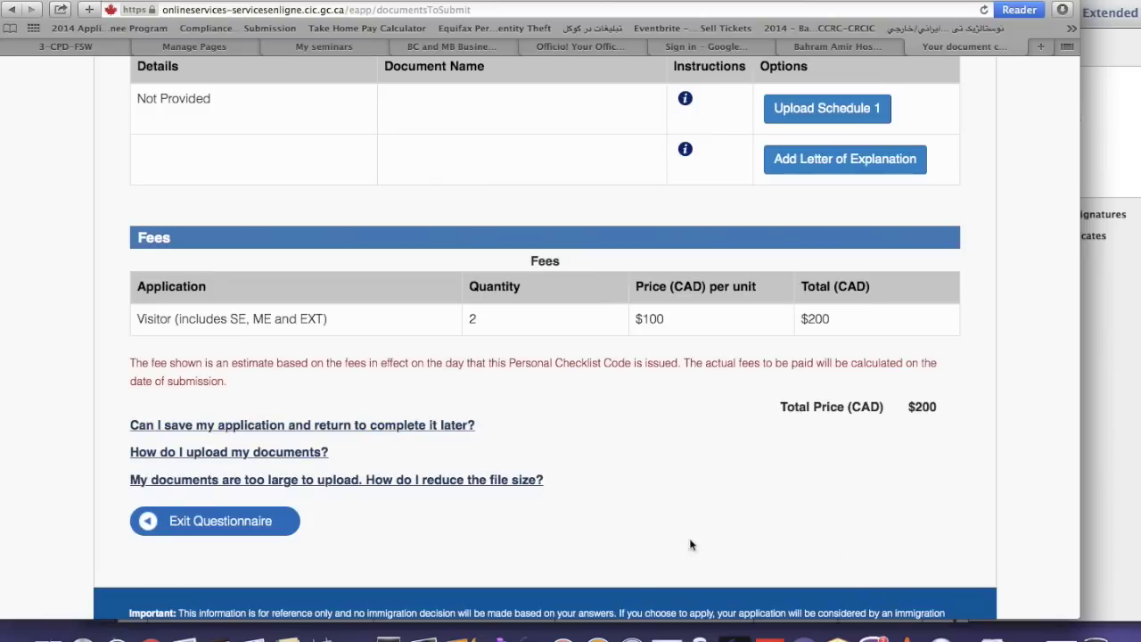
pyautogui.scroll(10, 818, 529)
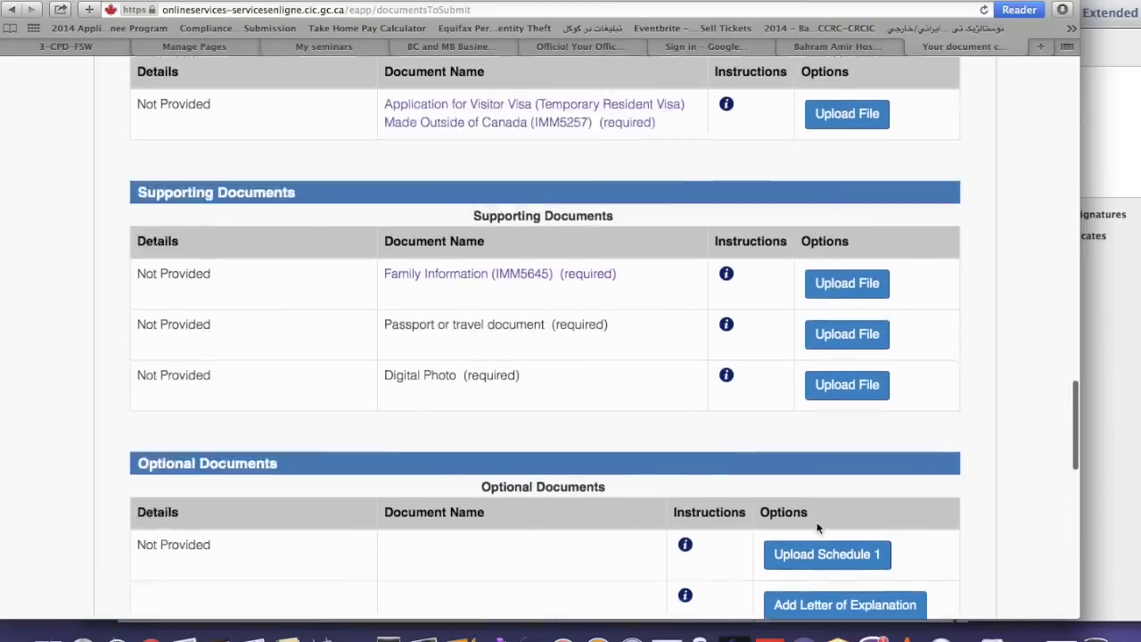
pyautogui.scroll(15, 818, 529)
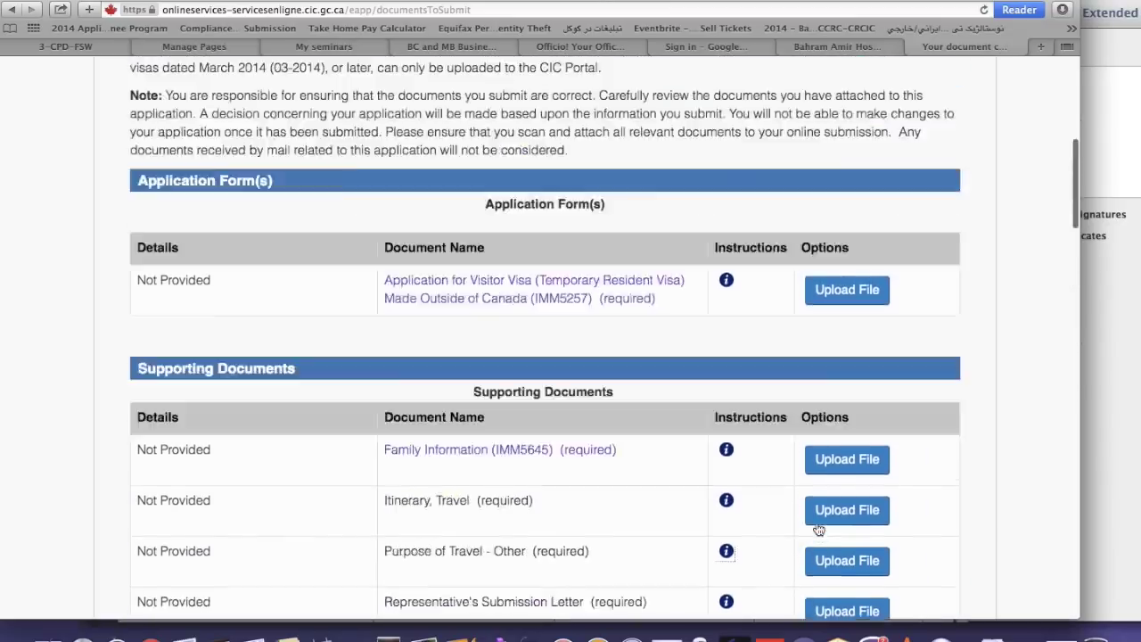
pyautogui.scroll(-3, 817, 528)
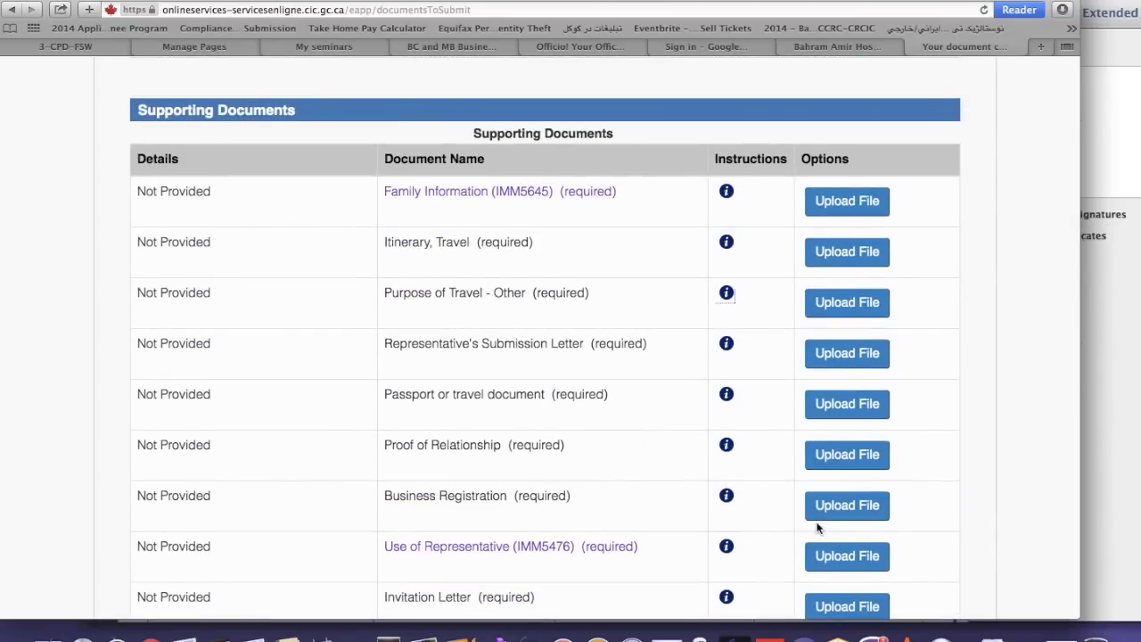
pyautogui.scroll(-2, 818, 528)
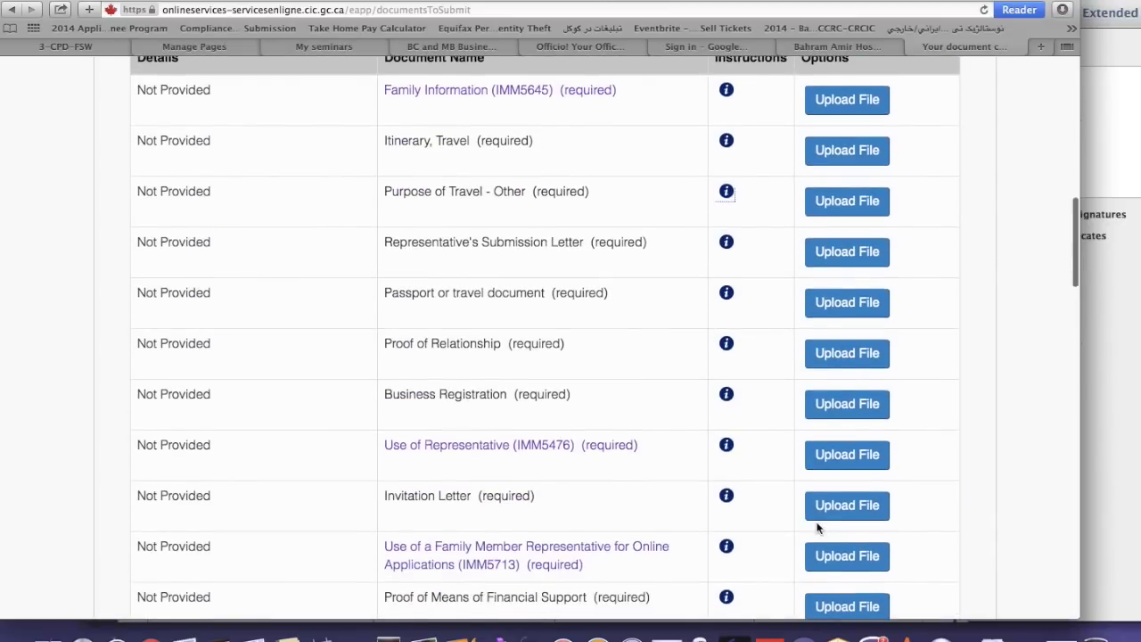
# Attach the Desktop file 'Screen Shot 2014-11-25 at 10.35.17 AM' on the passport upload page
pyautogui.click(853, 304)
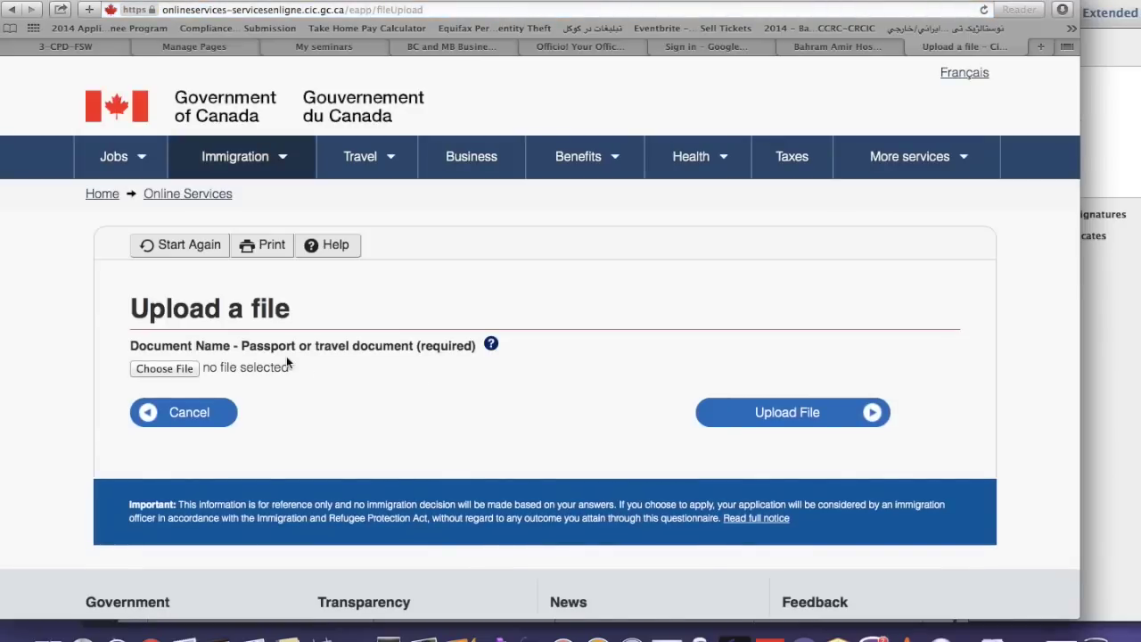
pyautogui.click(149, 372)
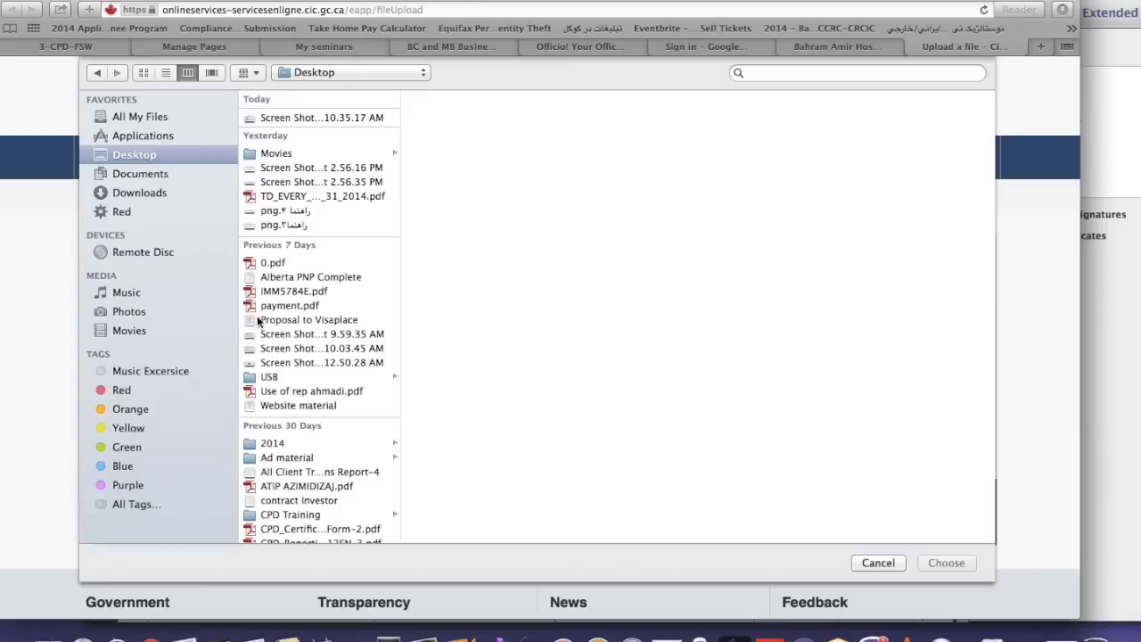
pyautogui.click(340, 120)
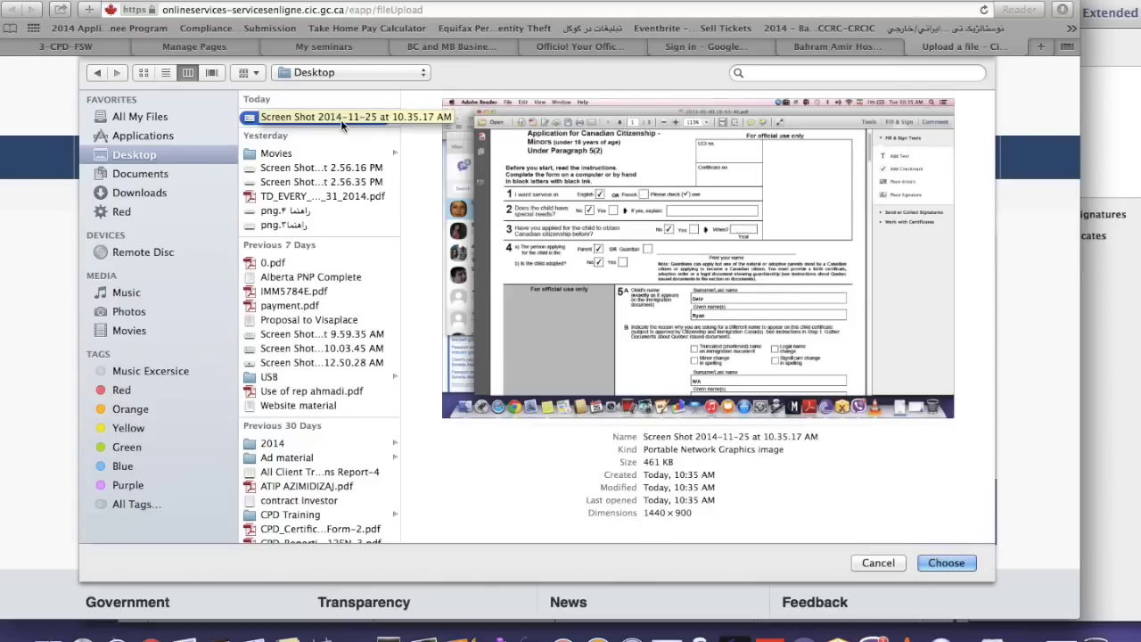
pyautogui.doubleClick(341, 120)
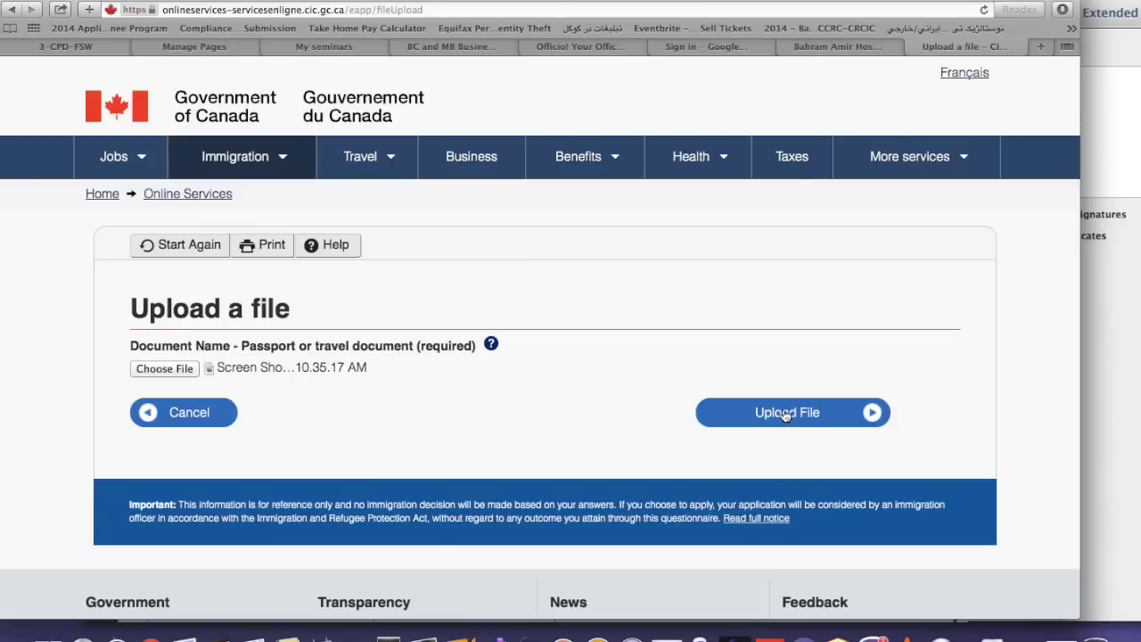
# Upload the passport screenshot, check the success message, and return to the checklist
pyautogui.click(784, 414)
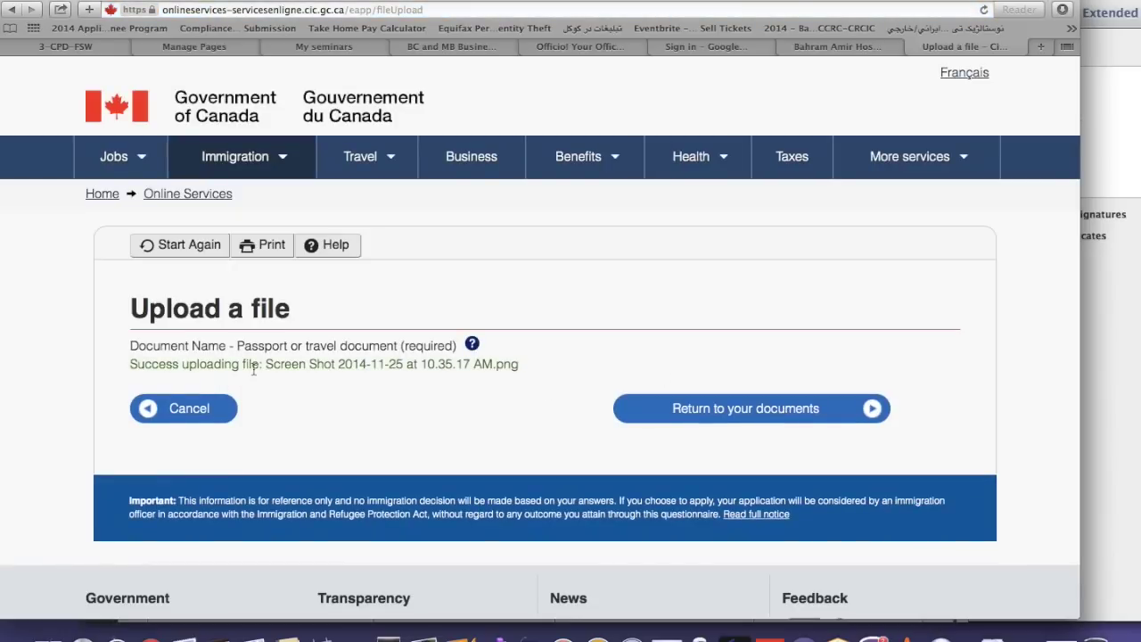
pyautogui.moveTo(265, 364); pyautogui.dragTo(525, 365)
pyautogui.click(617, 357)
pyautogui.click(718, 410)
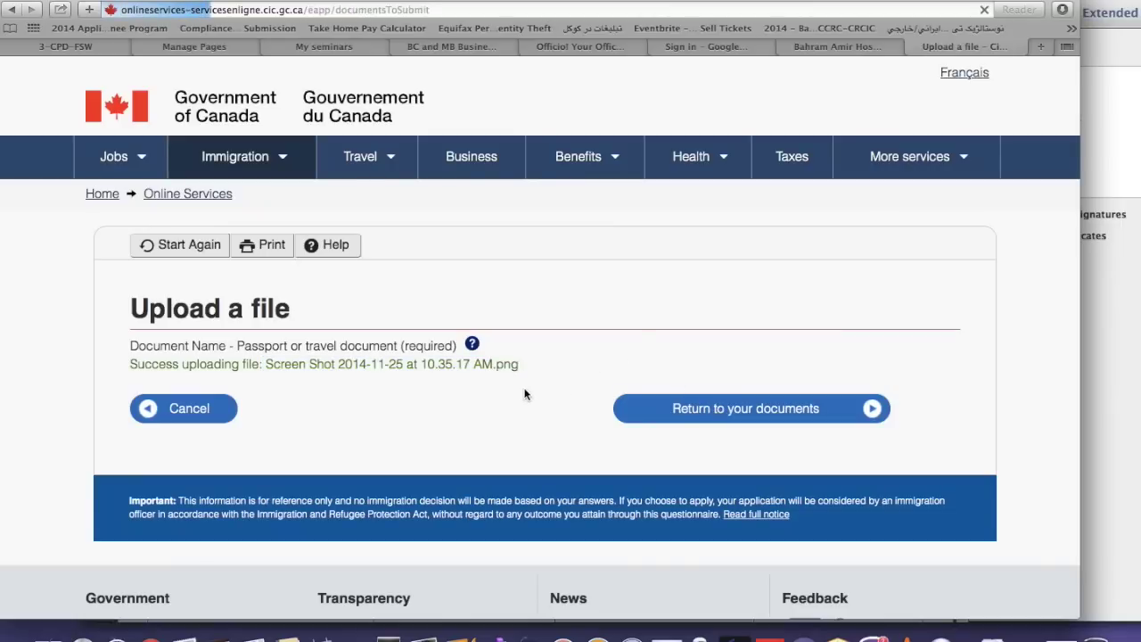
pyautogui.scroll(-10, 524, 394)
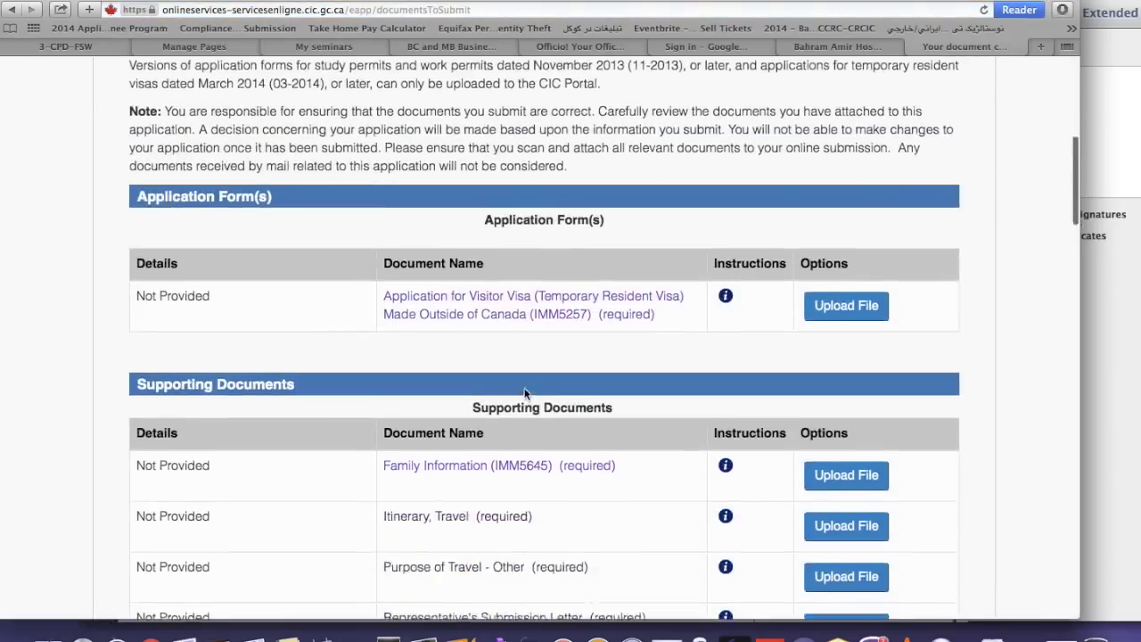
# Confirm the passport row reads 'Uploaded - not submitted to CIC' and review the $200 CAD fees
pyautogui.scroll(-5, 526, 395)
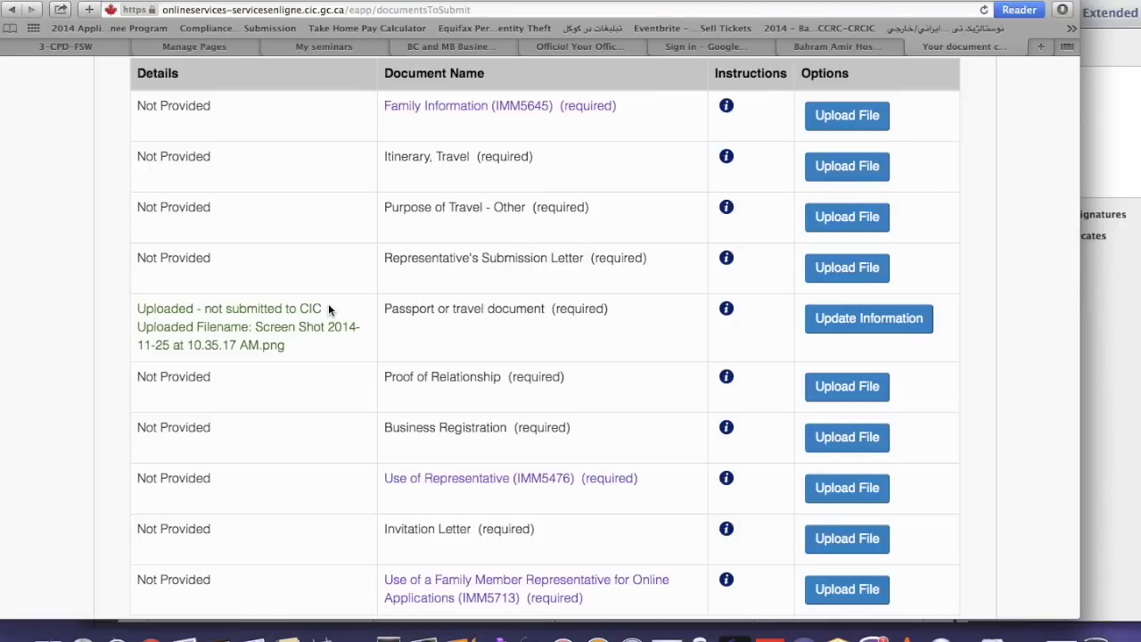
pyautogui.scroll(3, 298, 276)
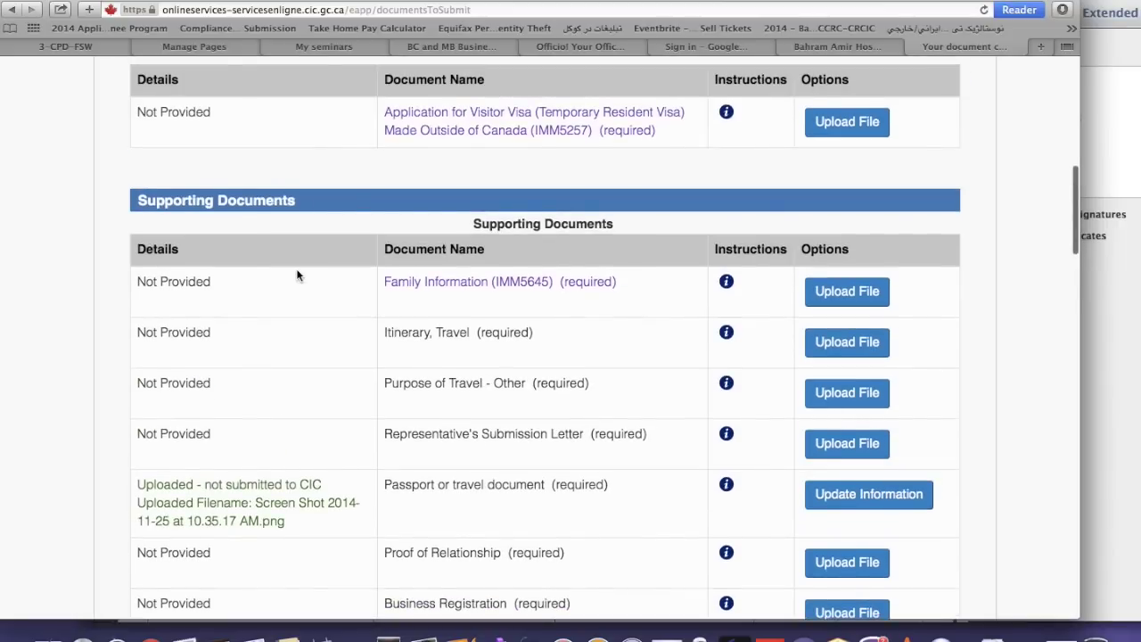
pyautogui.scroll(5, 298, 277)
pyautogui.scroll(-5, 297, 276)
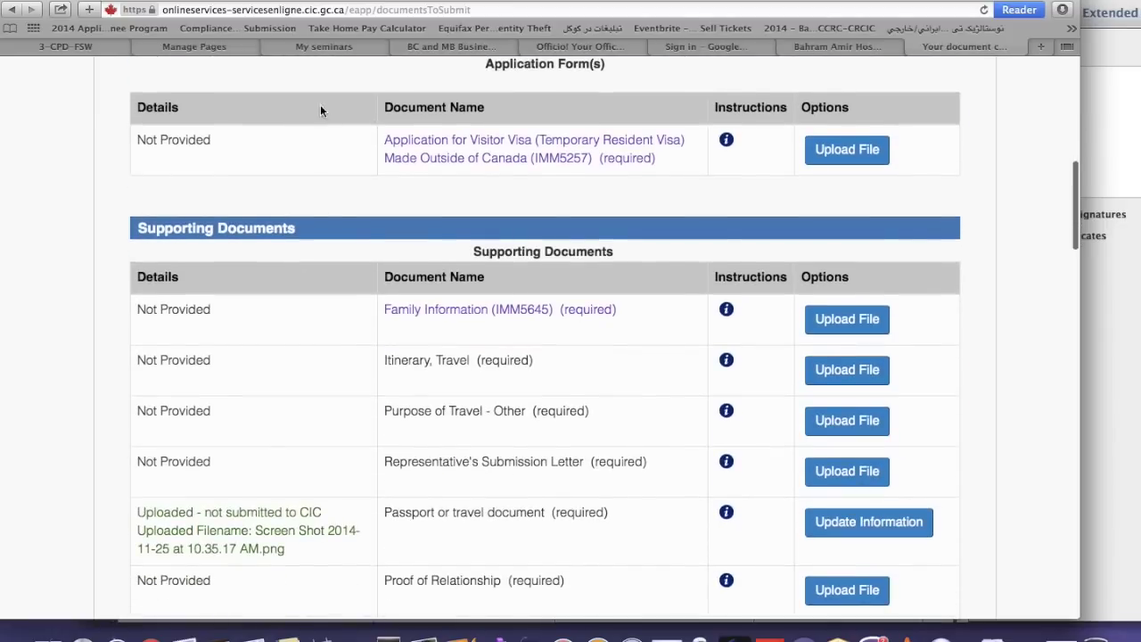
pyautogui.scroll(-5, 311, 480)
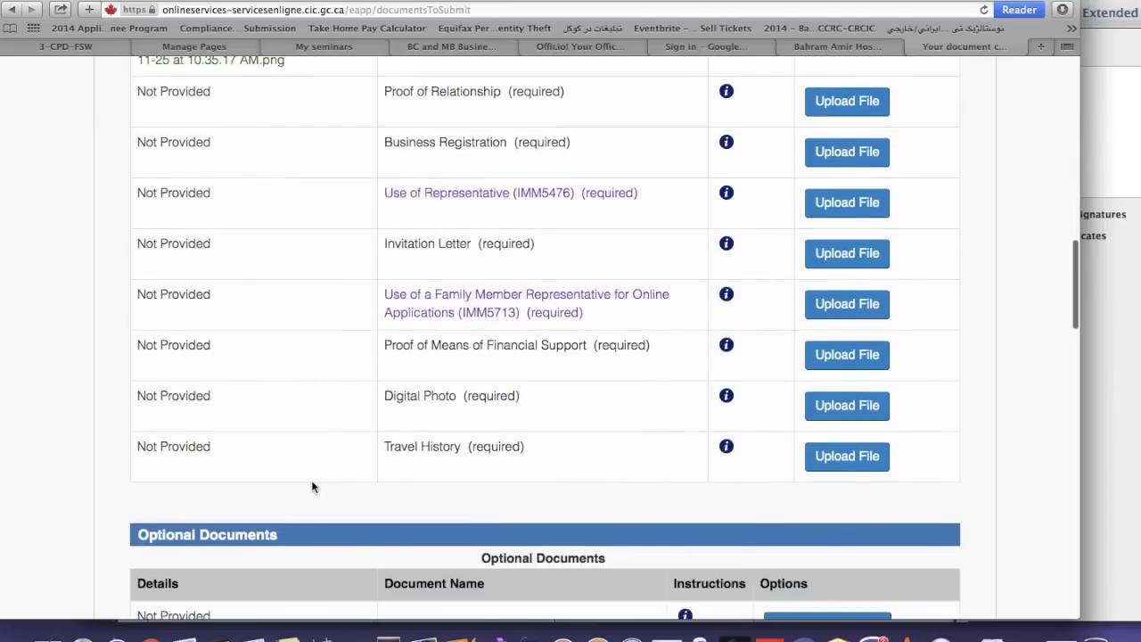
pyautogui.scroll(-3, 311, 479)
pyautogui.scroll(-10, 311, 483)
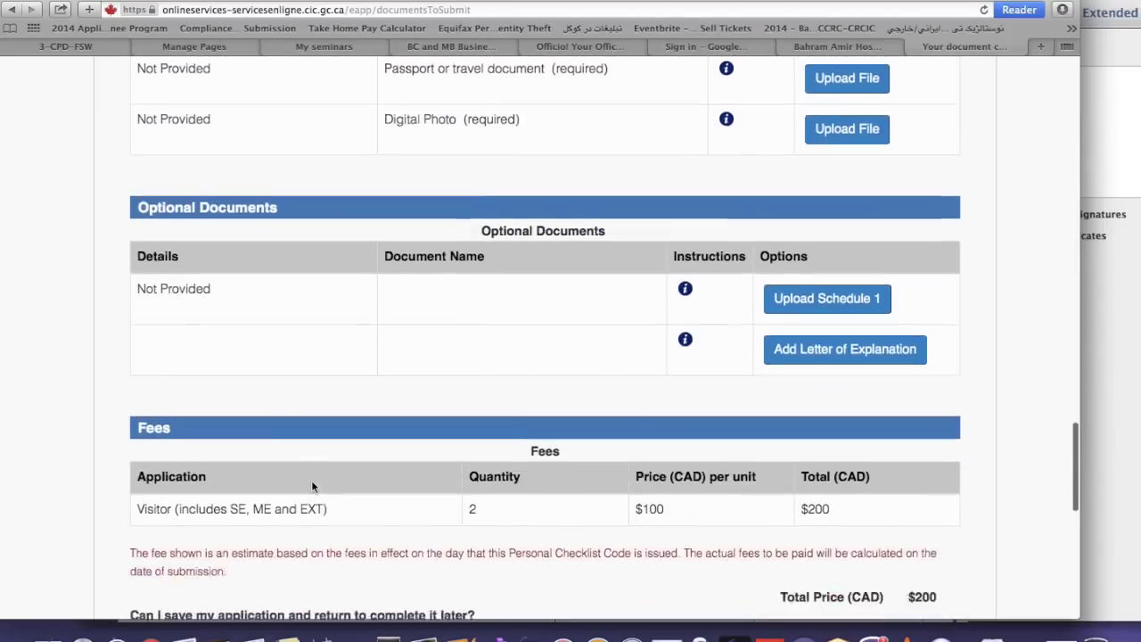
pyautogui.scroll(-1, 311, 487)
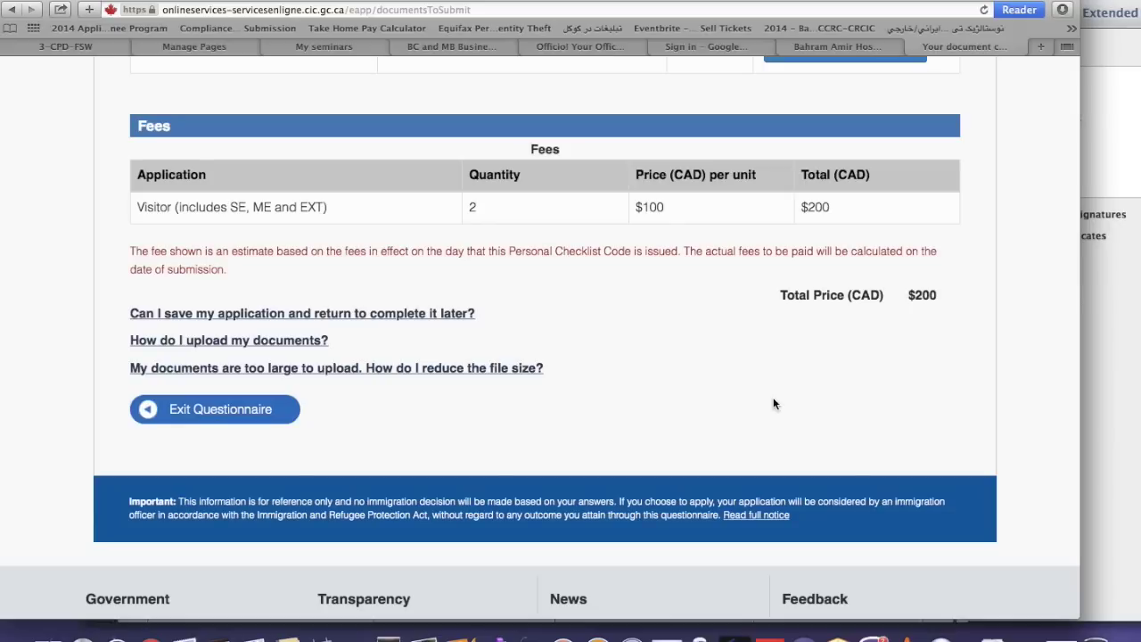
pyautogui.scroll(3, 772, 404)
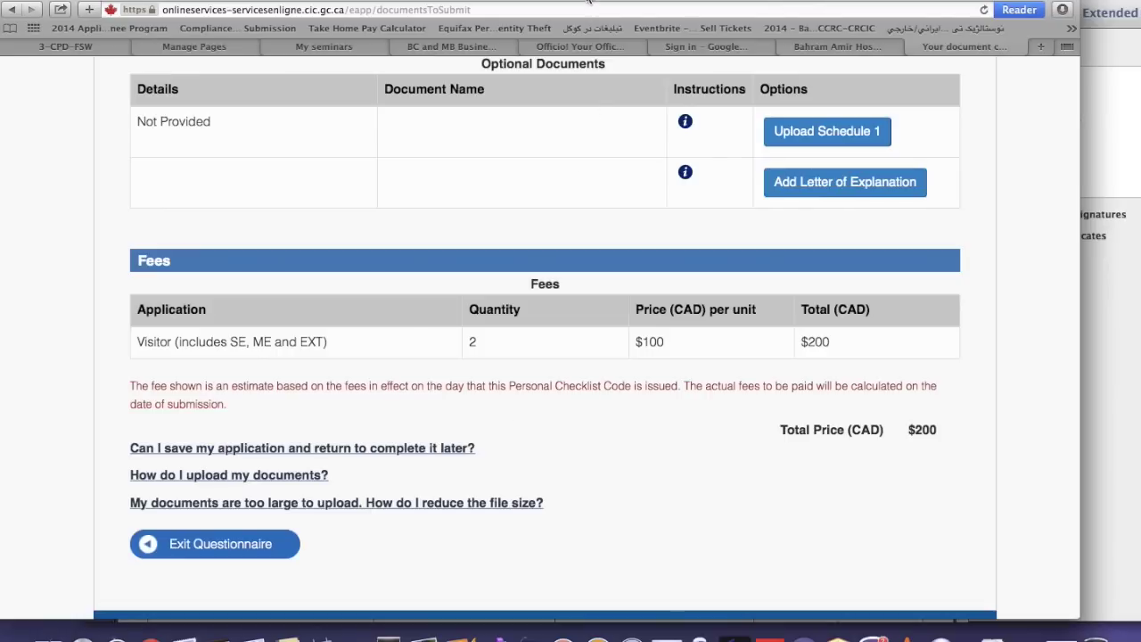
pyautogui.hotkey('ctrl', 'Left')
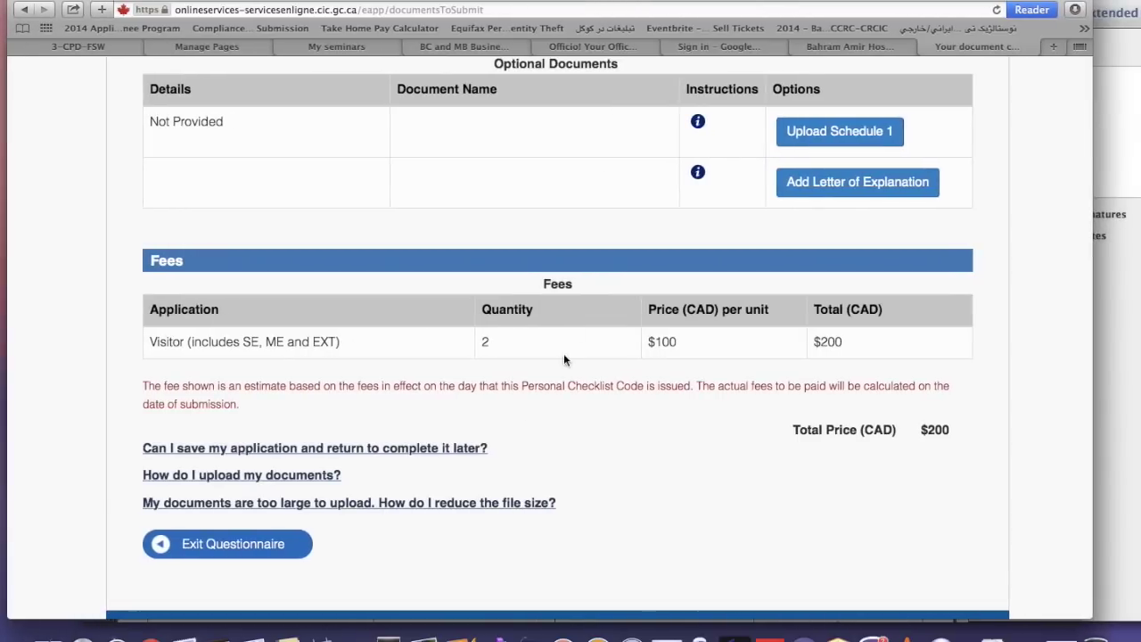
# Scroll back to the Supporting Documents table showing the passport as 'Uploaded - not submitted to CIC'
pyautogui.scroll(15, 548, 397)
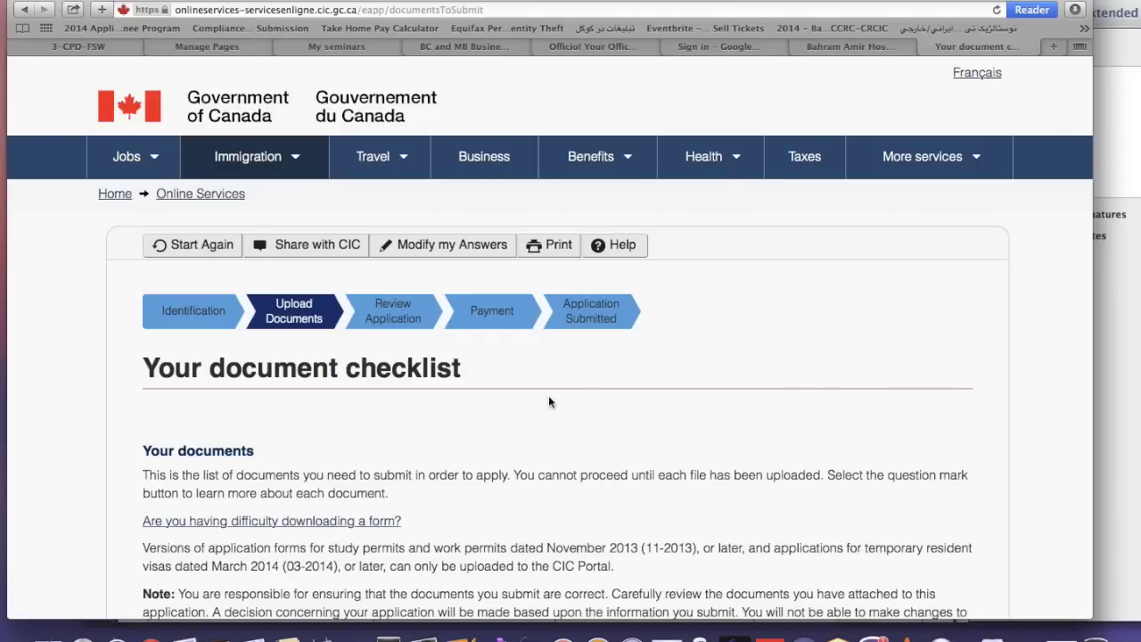
pyautogui.scroll(-10, 533, 423)
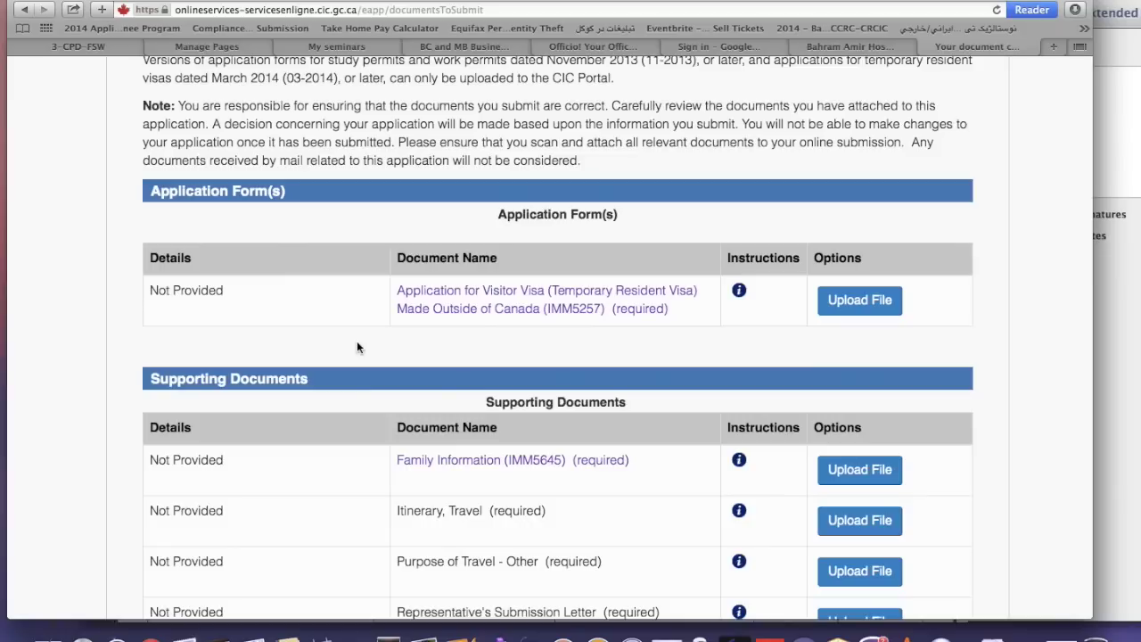
pyautogui.scroll(-4, 357, 347)
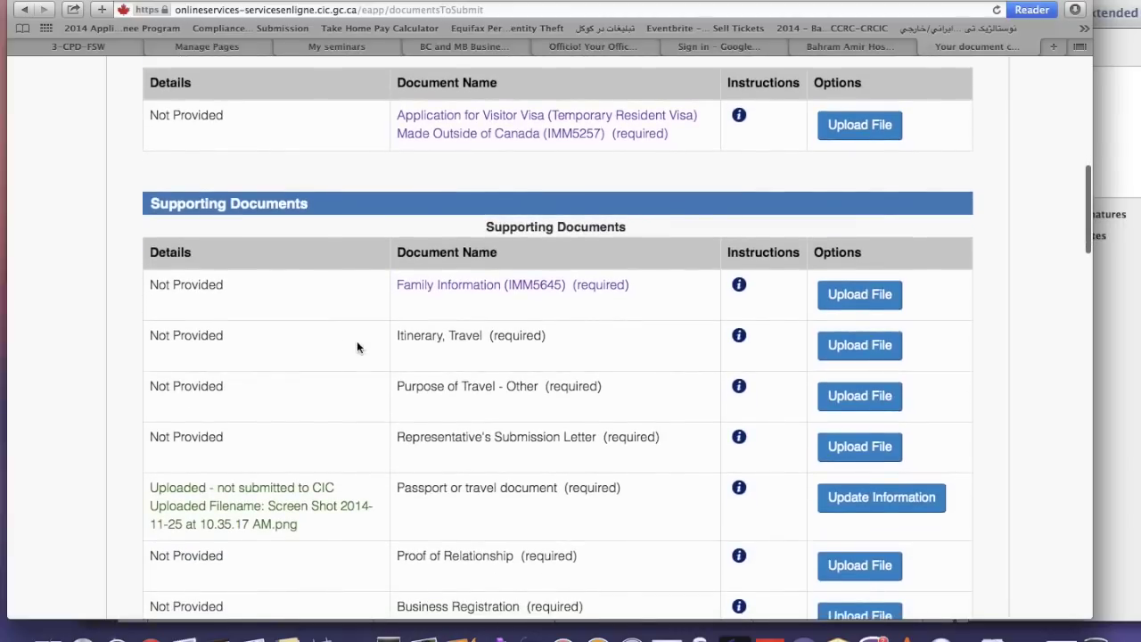
pyautogui.scroll(-2, 357, 346)
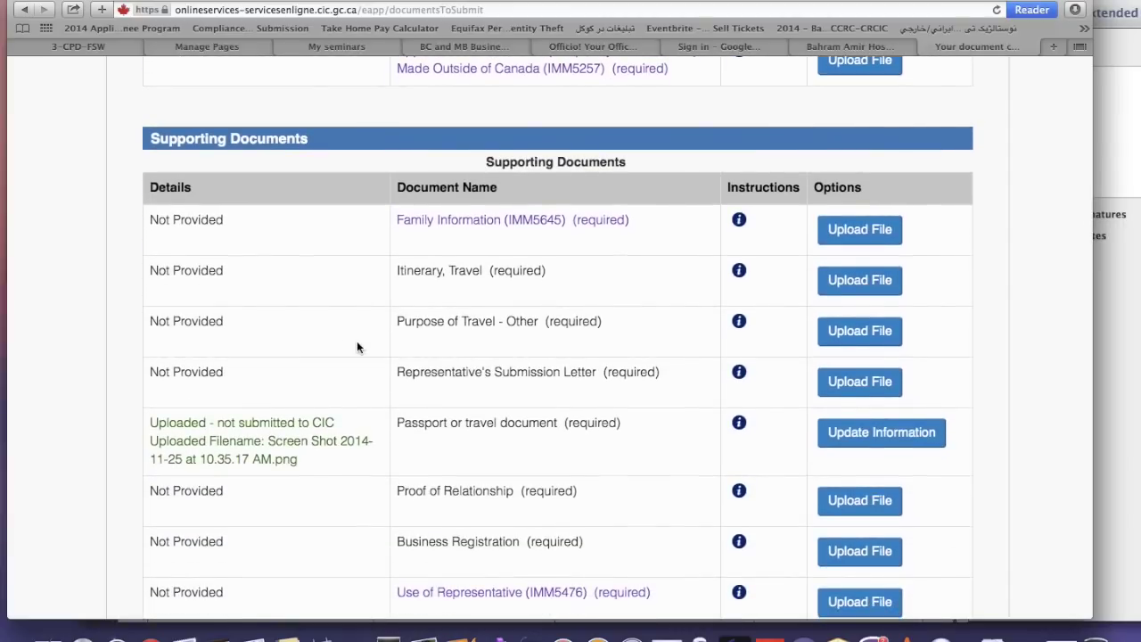